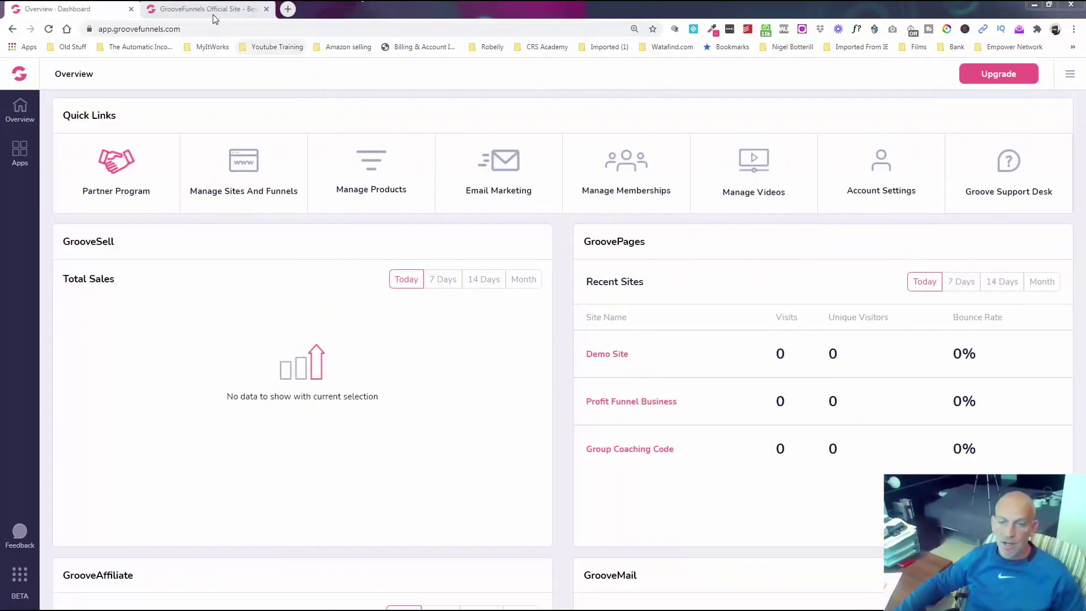
- Review the GrooveFunnels official site's free offer, its list of included apps and the platform overview
left_click(209, 9)
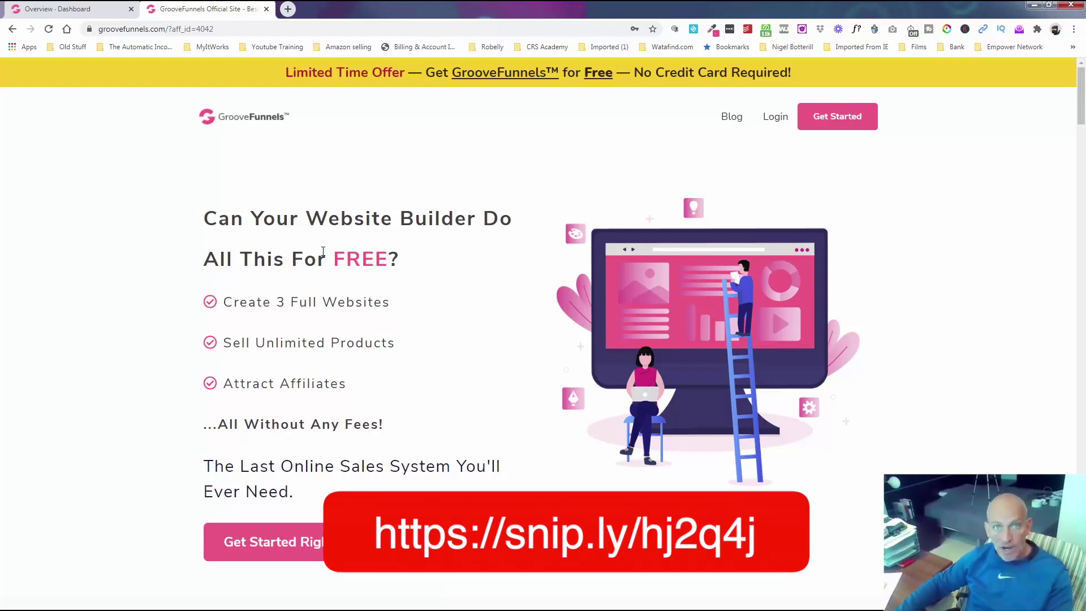
scroll(322, 251, "down", 1)
scroll(322, 251, "down", 10)
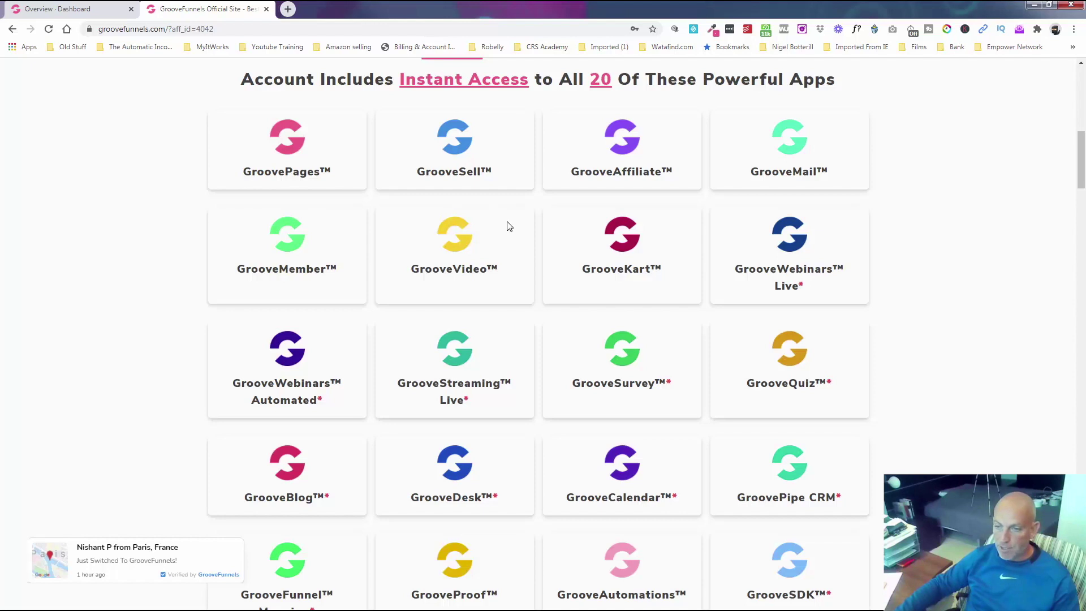
scroll(491, 227, "down", 9)
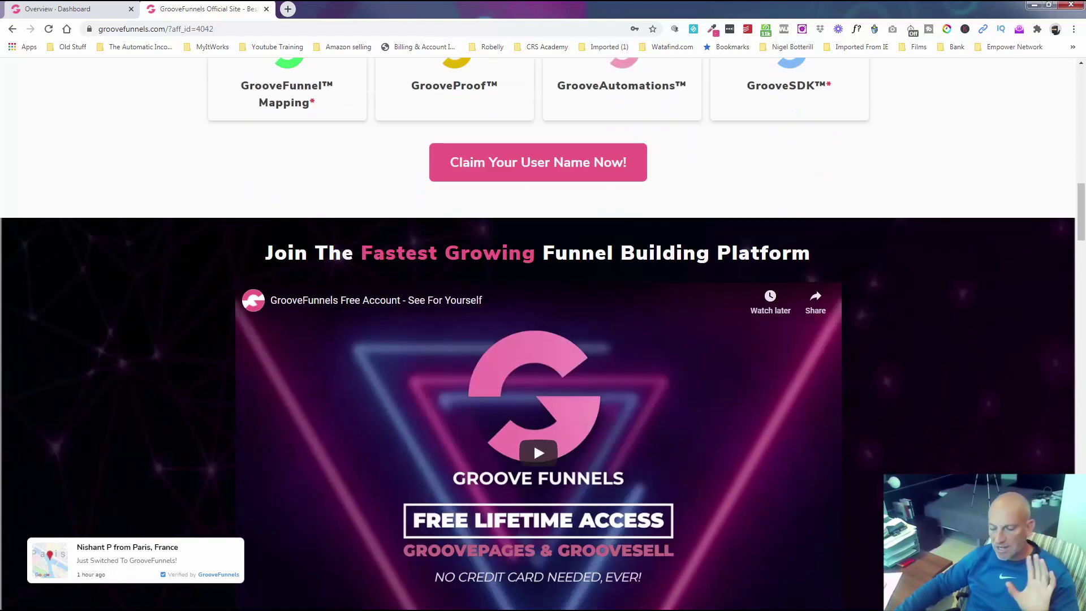
scroll(849, 241, "down", 5)
scroll(849, 241, "down", 3)
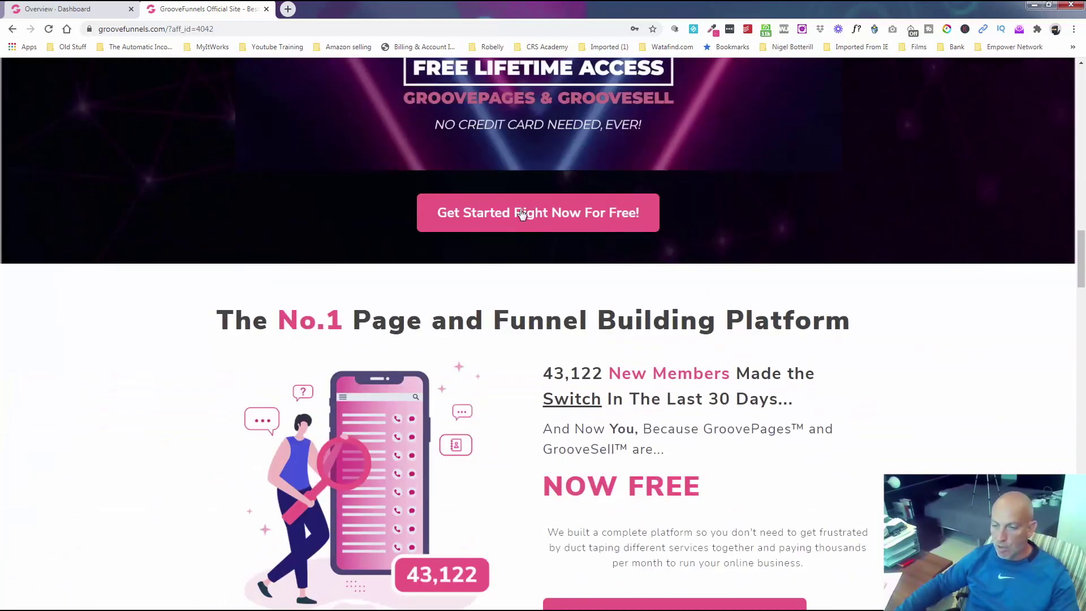
scroll(772, 248, "down", 4)
scroll(775, 231, "down", 2)
- Go to the free account sign-up form on the GrooveFunnels site and highlight its referrer, Funnels Qualified
left_click(688, 279)
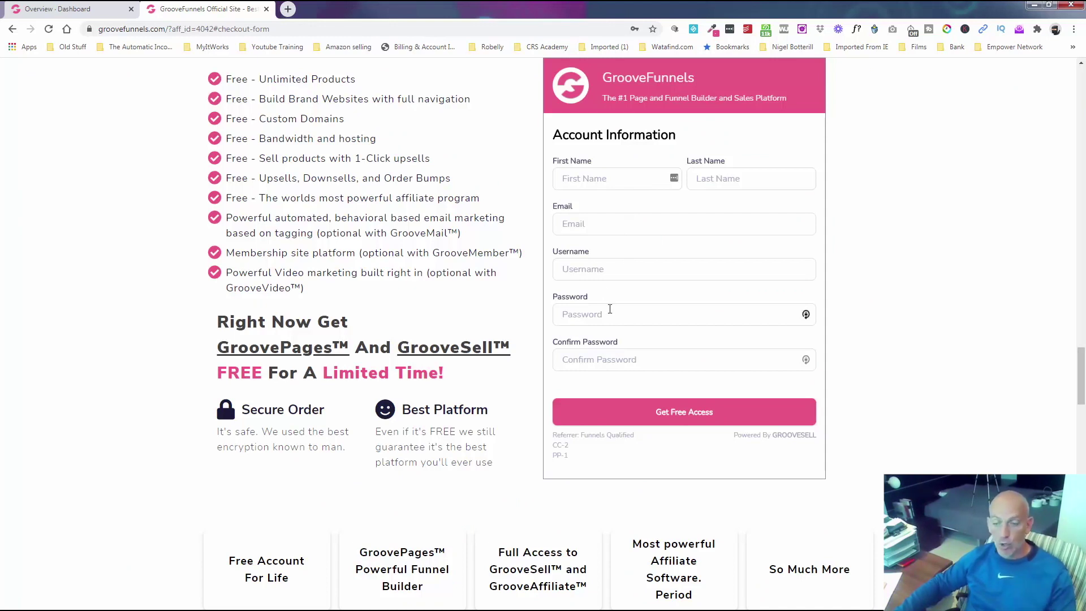
left_click_drag(636, 437, 582, 436)
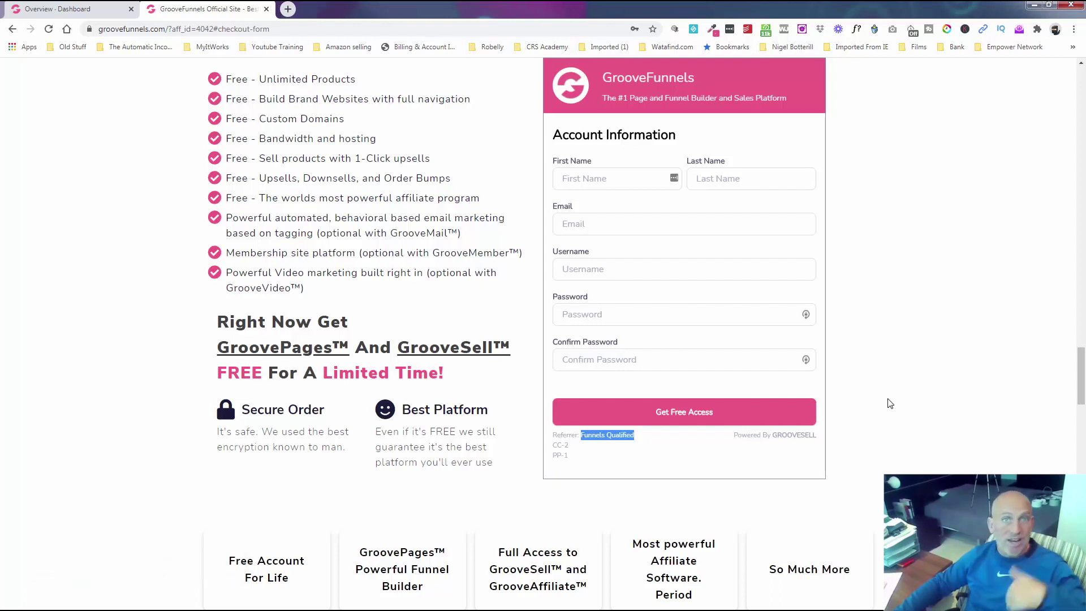
scroll(890, 404, "down", 3)
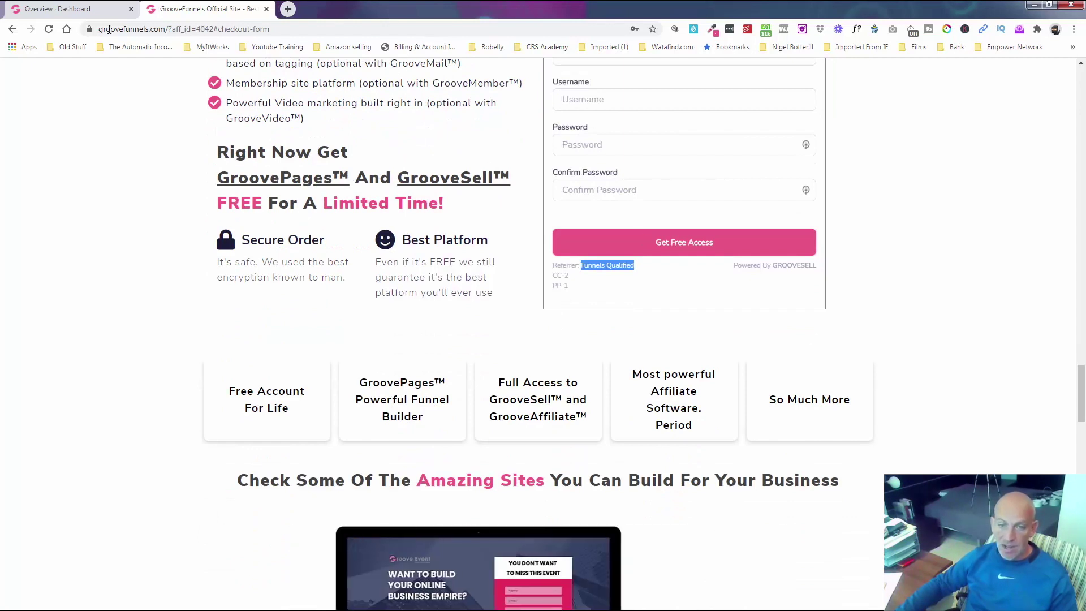
- Return to the GrooveFunnels dashboard, go to the sites and funnels, and open Demo Site in the editor
left_click(72, 8)
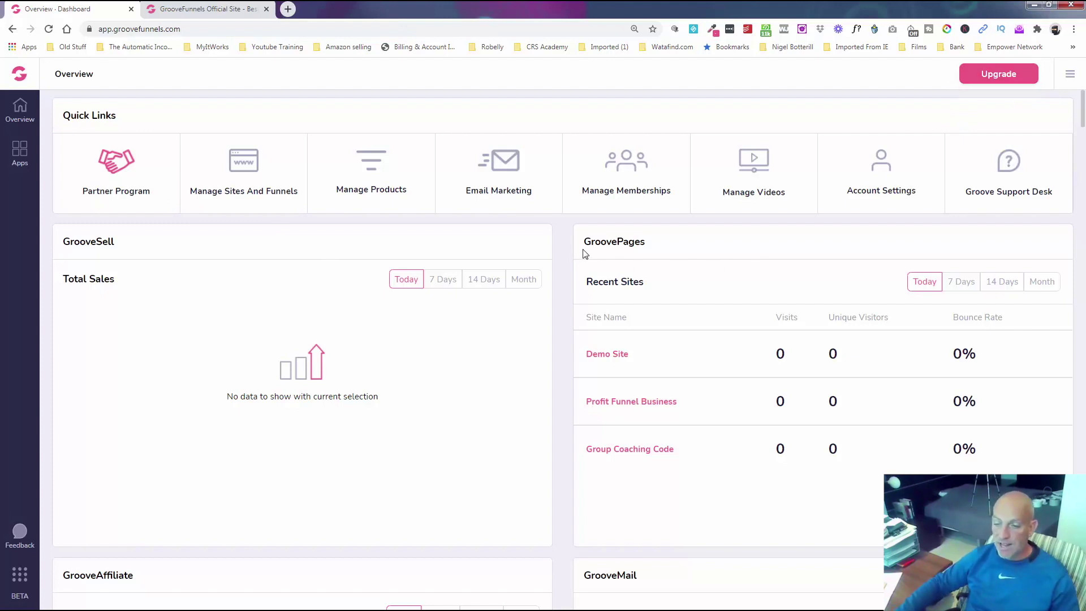
left_click(226, 180)
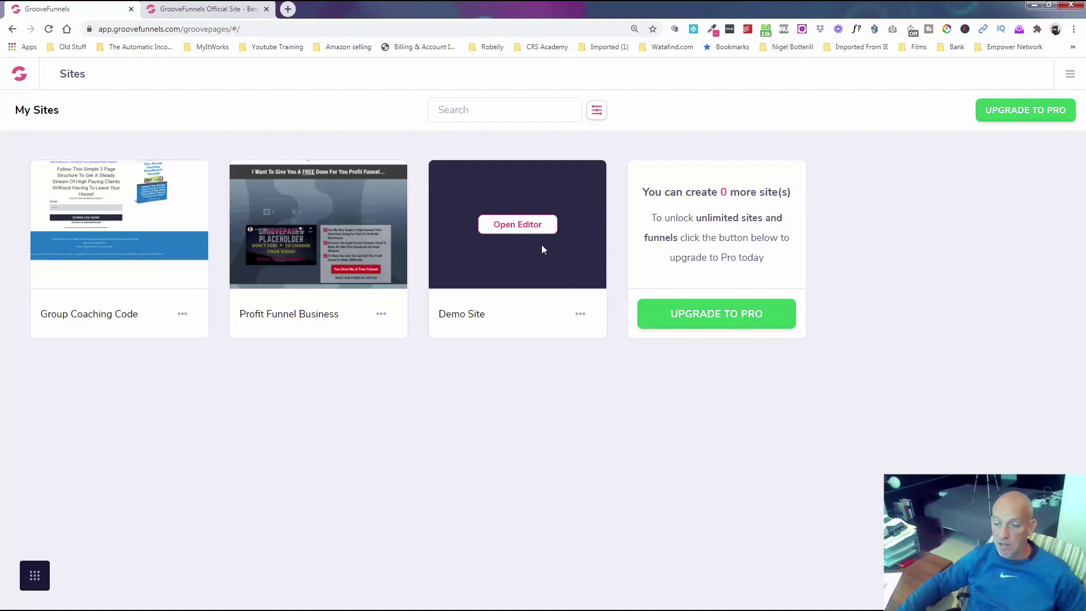
left_click(581, 315)
left_click(514, 252)
left_click(501, 225)
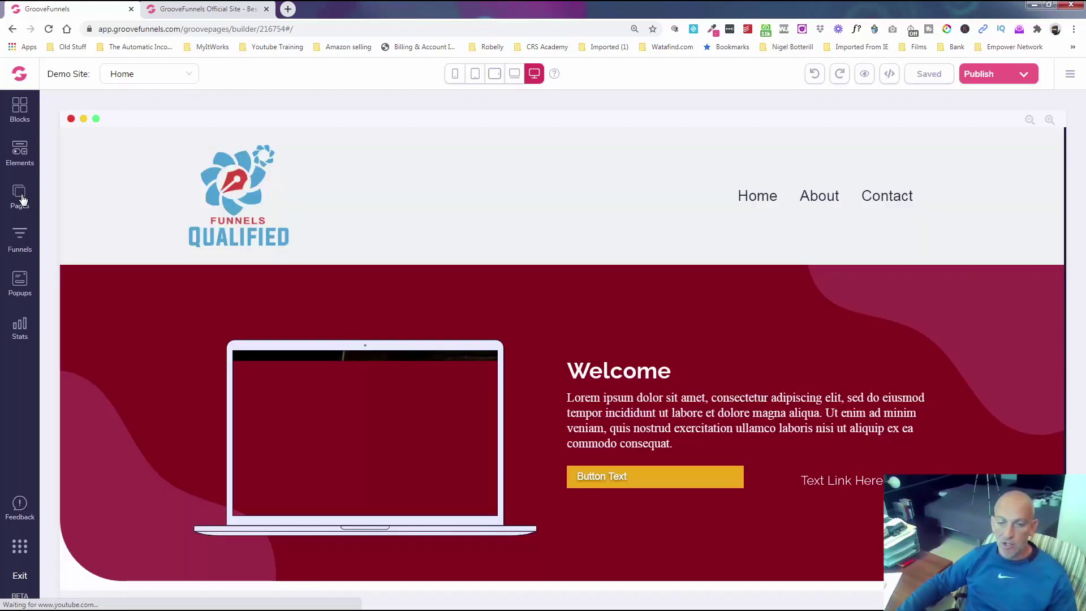
- Start adding a new page to Demo Site from the single-page template gallery
left_click(22, 199)
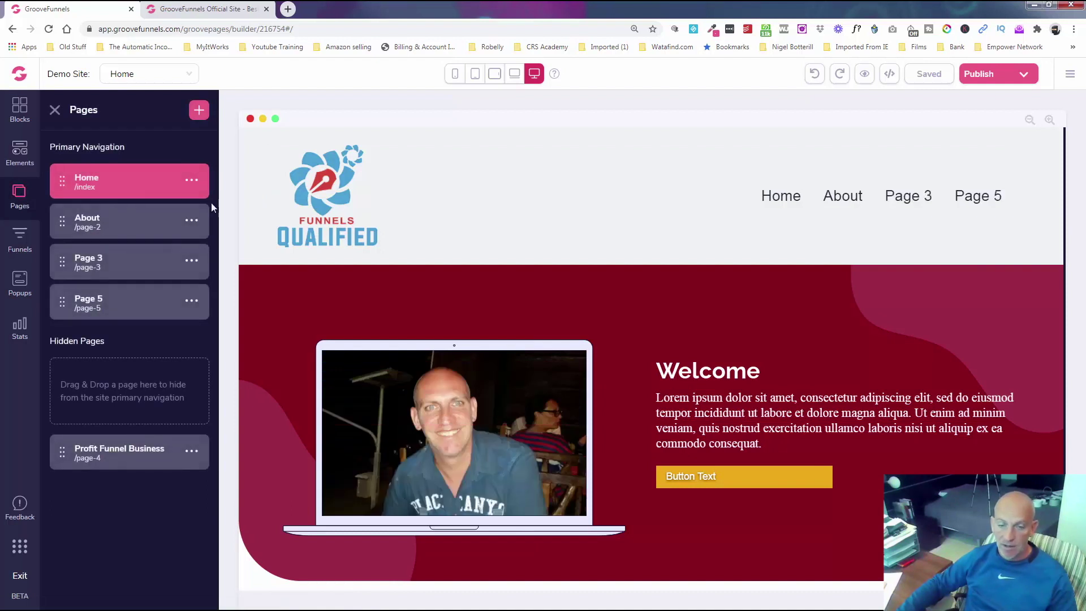
left_click(200, 112)
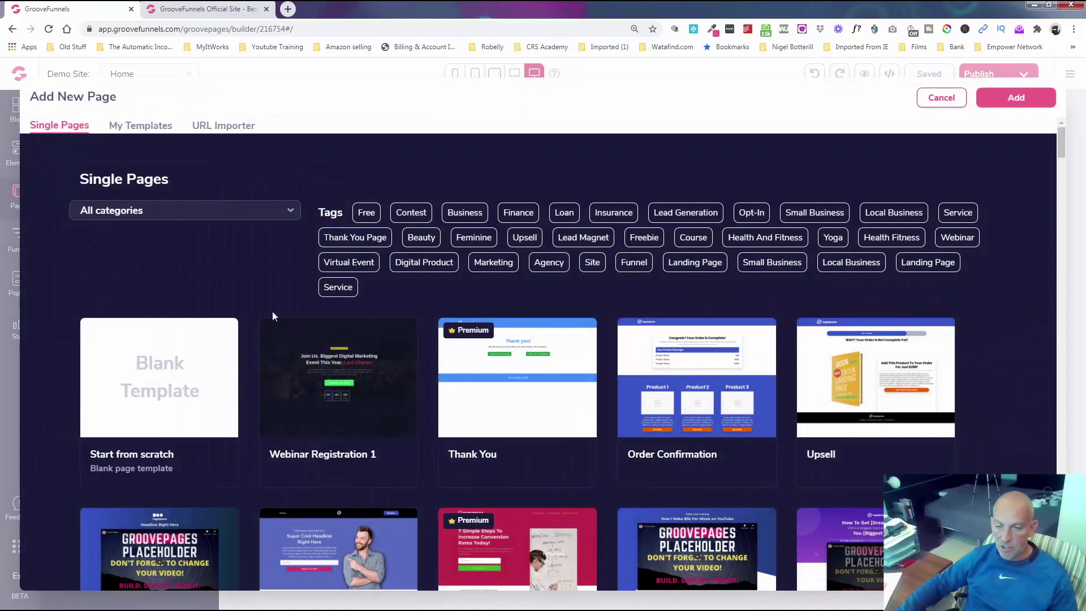
mouse_move(372, 354)
mouse_move(687, 377)
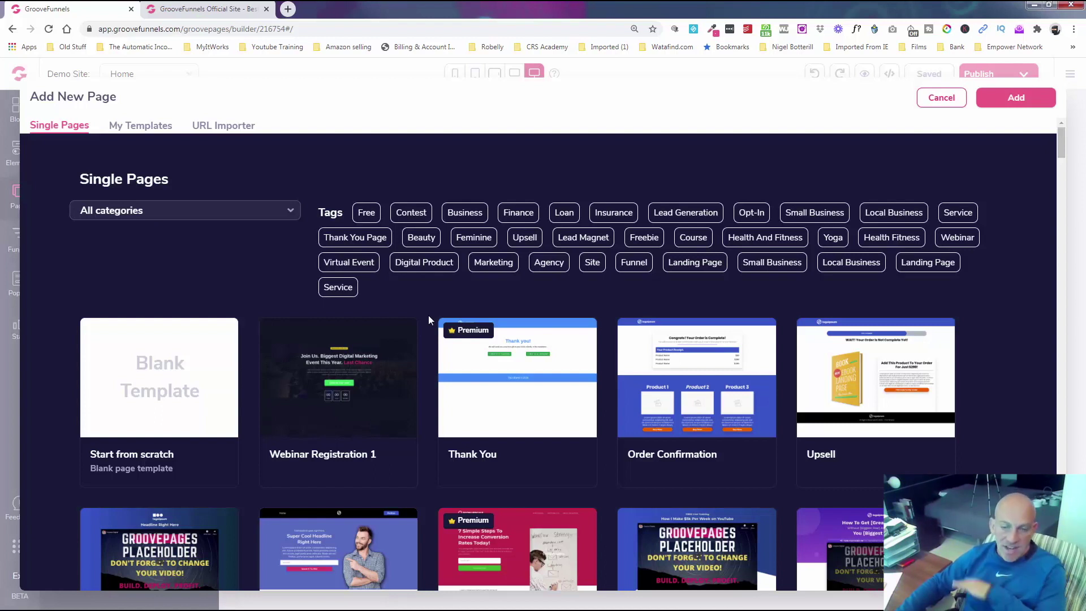
- Switch to Windows Photo Viewer and examine the GrooveFunnels Packages table comparing the Free, Legacy Lifetime and Lifetime plans
key("alt+Tab")
left_click_drag(782, 90, 353, 73)
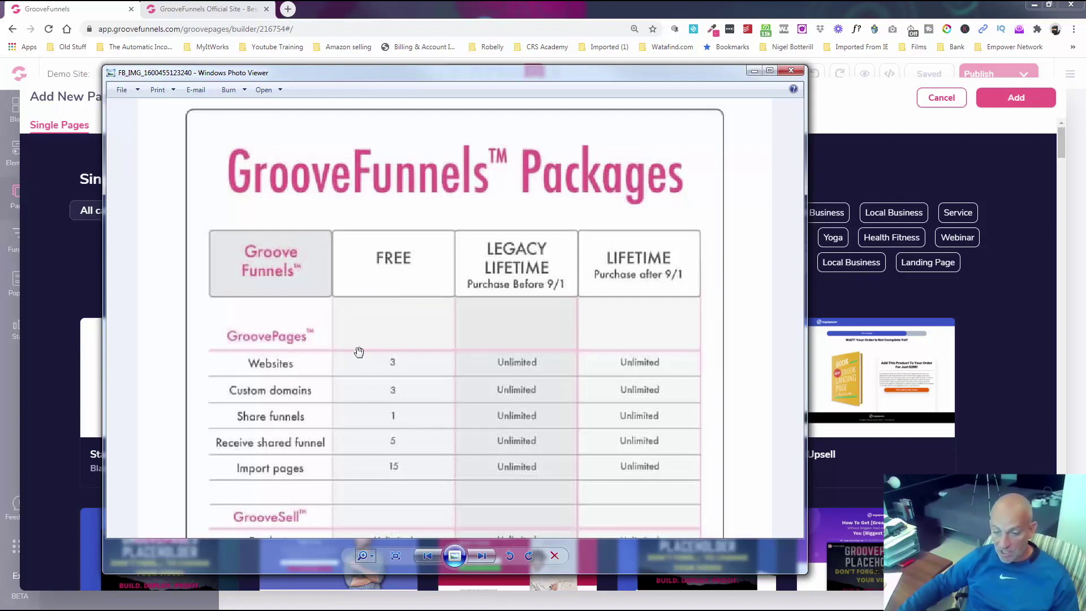
scroll(484, 288, "down", 1)
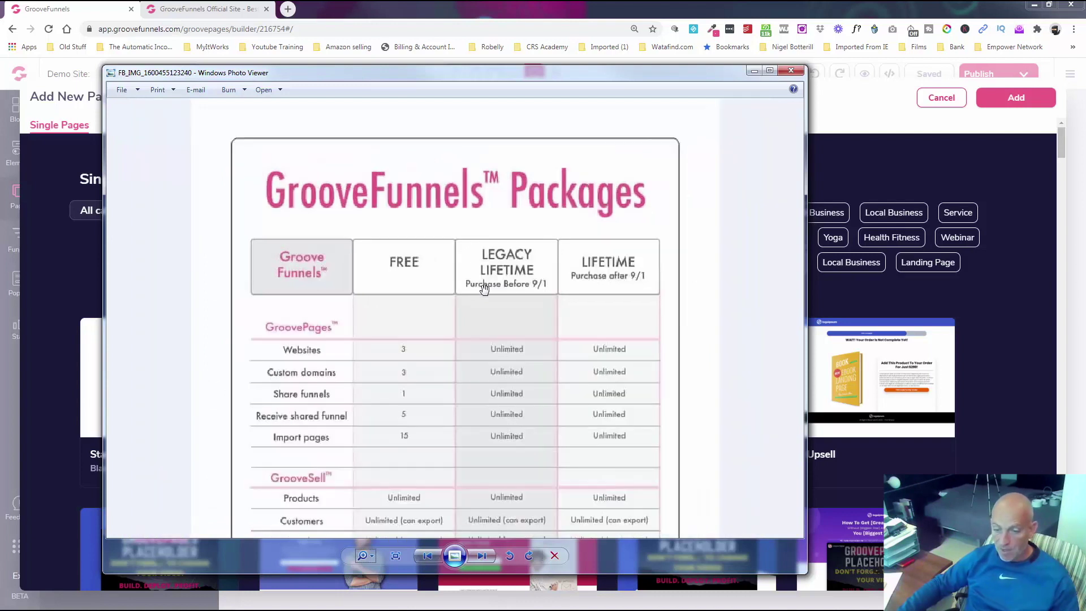
scroll(484, 288, "up", 1)
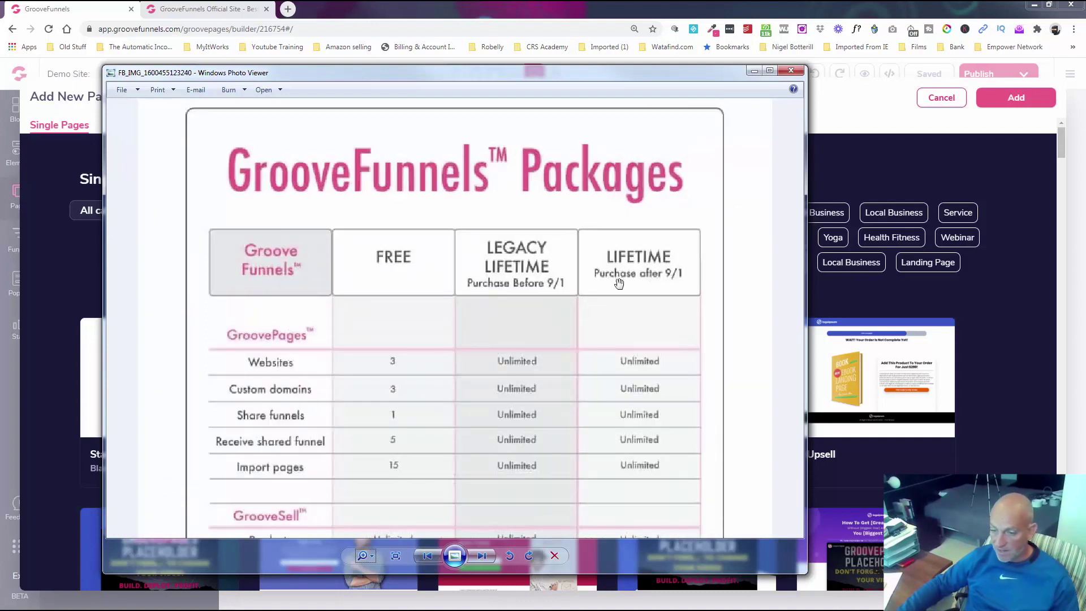
left_click_drag(571, 362, 574, 165)
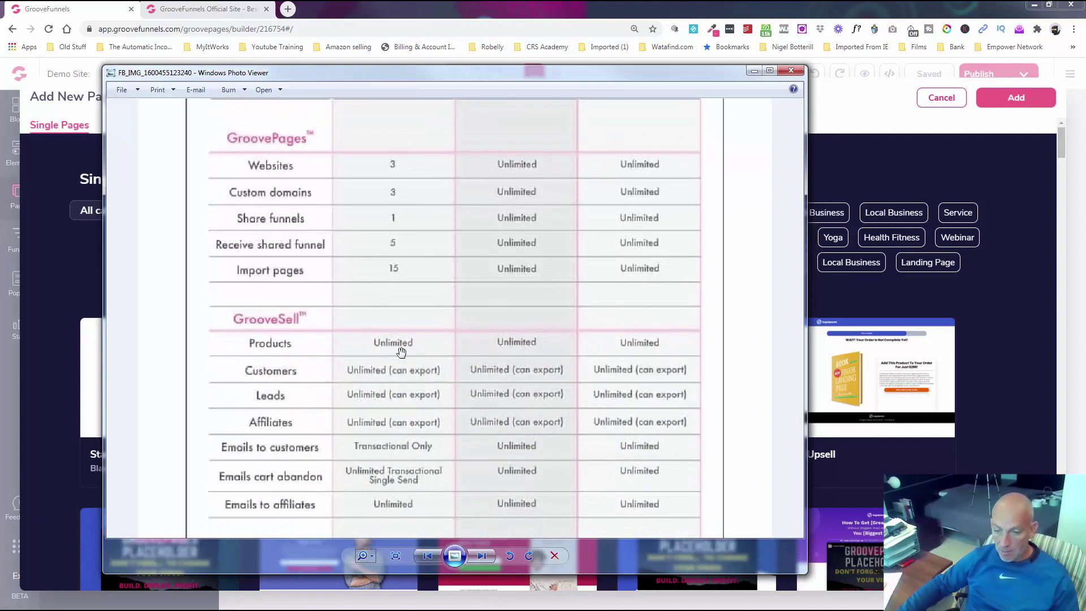
left_click_drag(417, 419, 415, 260)
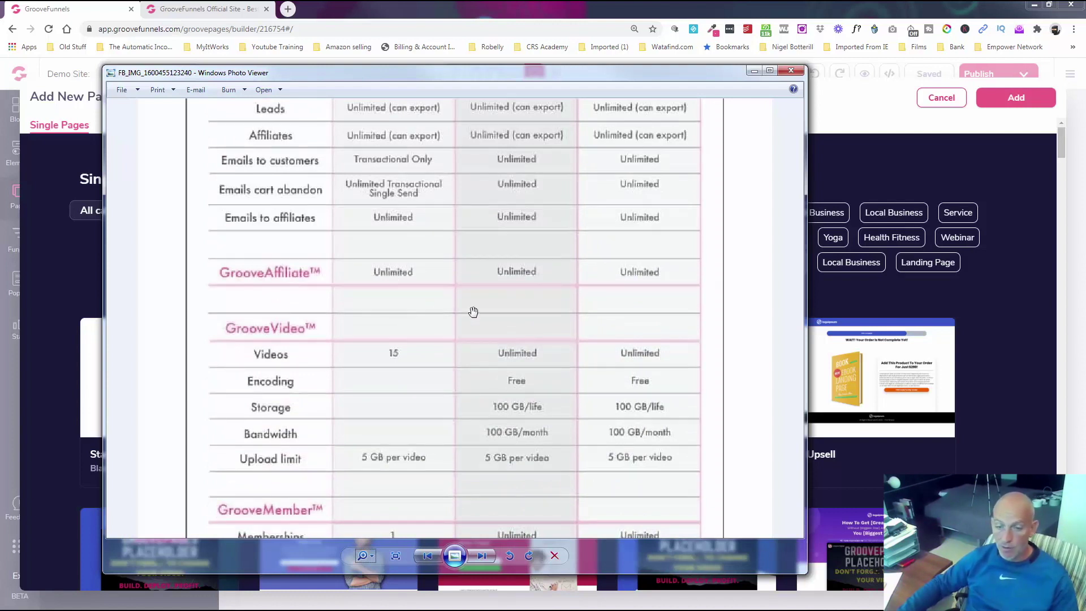
left_click_drag(474, 366, 460, 233)
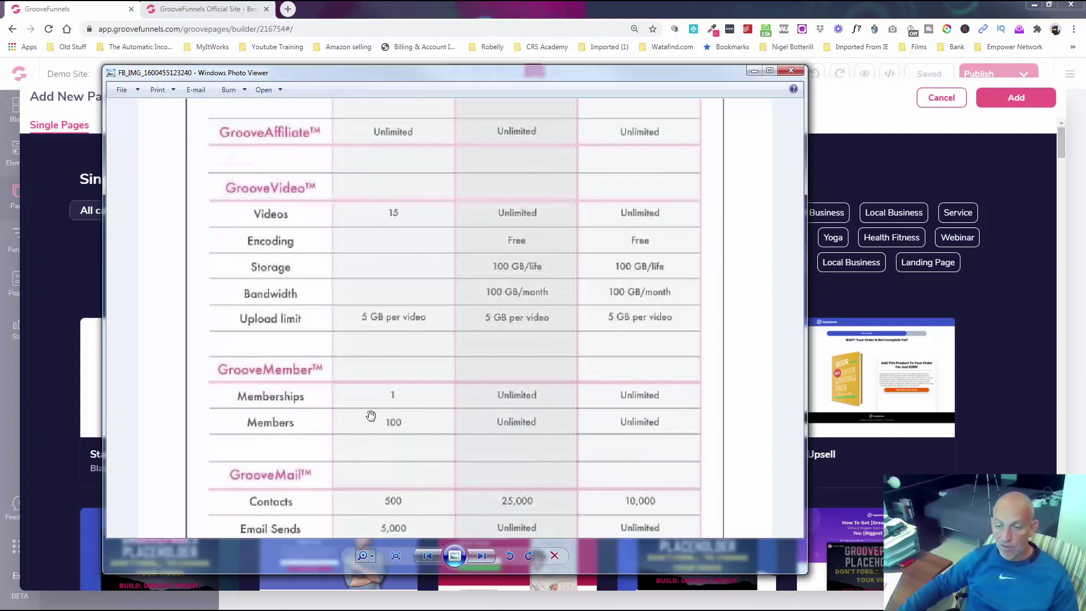
left_click_drag(447, 424, 442, 332)
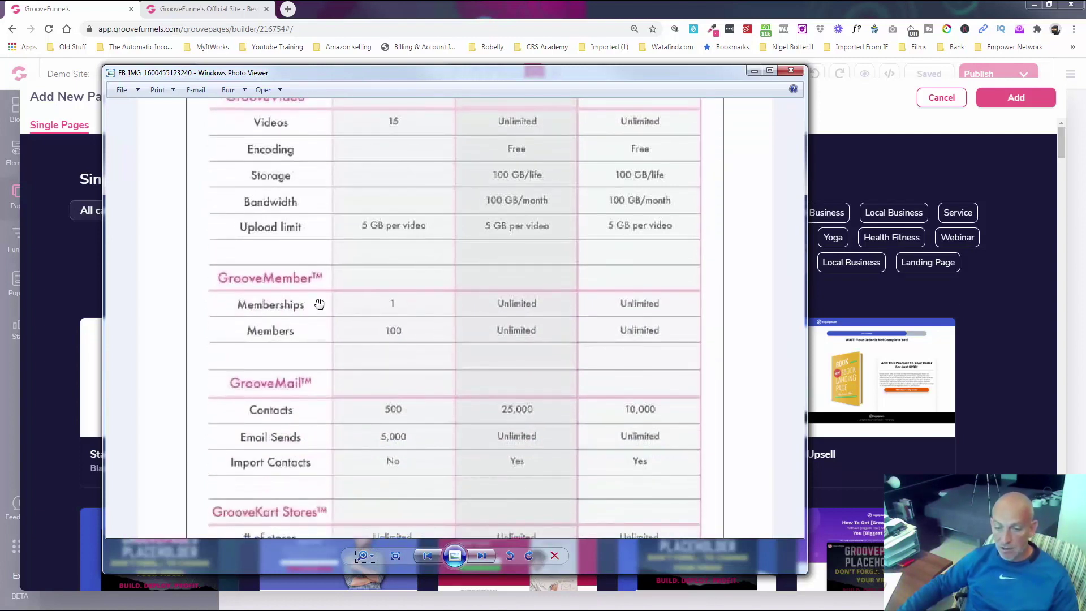
left_click_drag(490, 383, 444, 262)
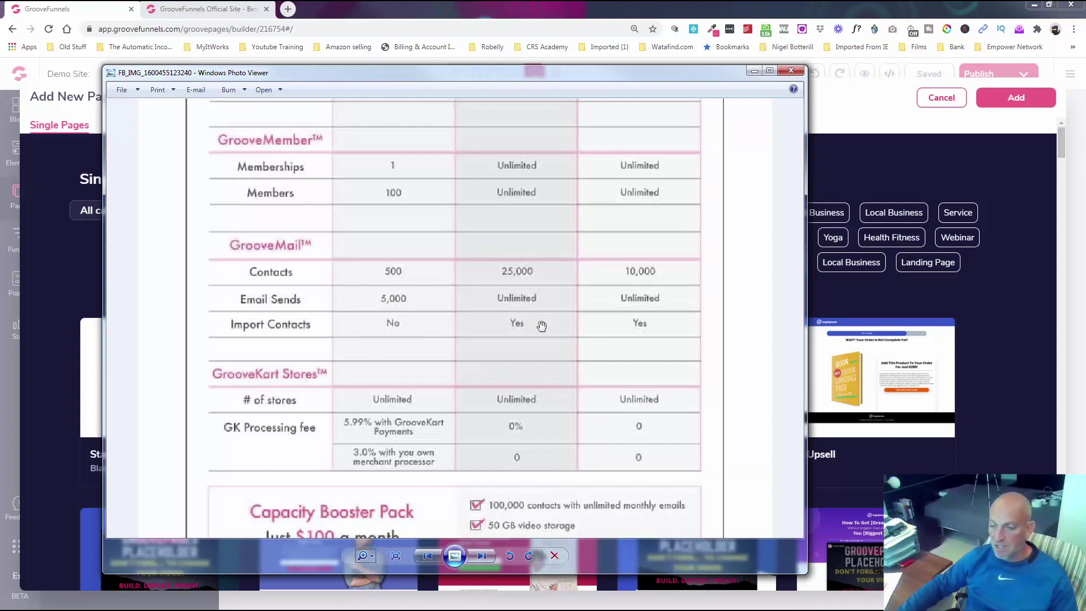
scroll(469, 316, "down", 3)
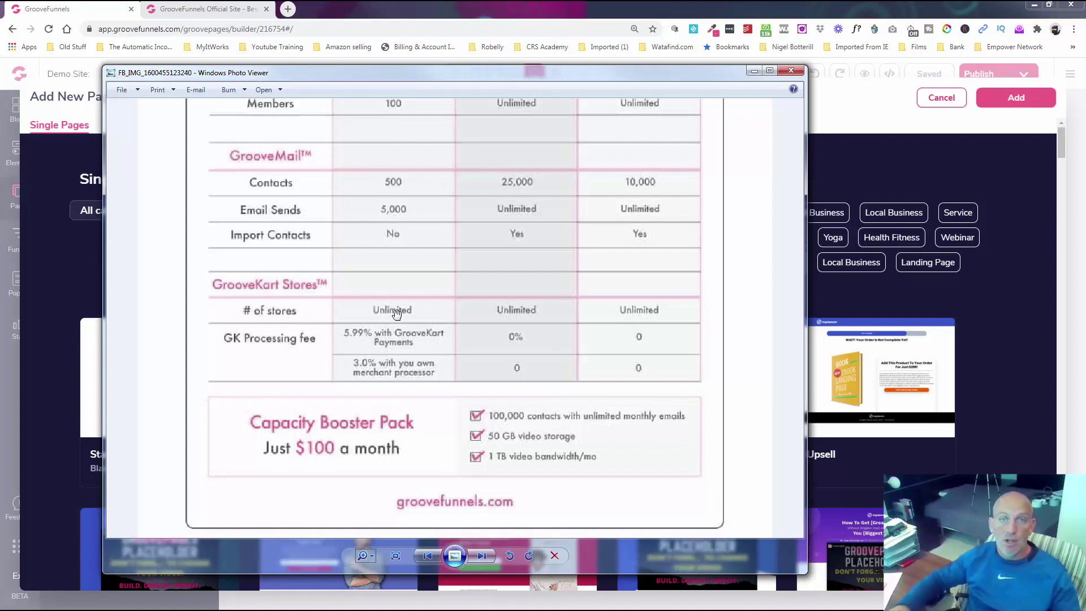
left_click_drag(415, 72, 1085, 73)
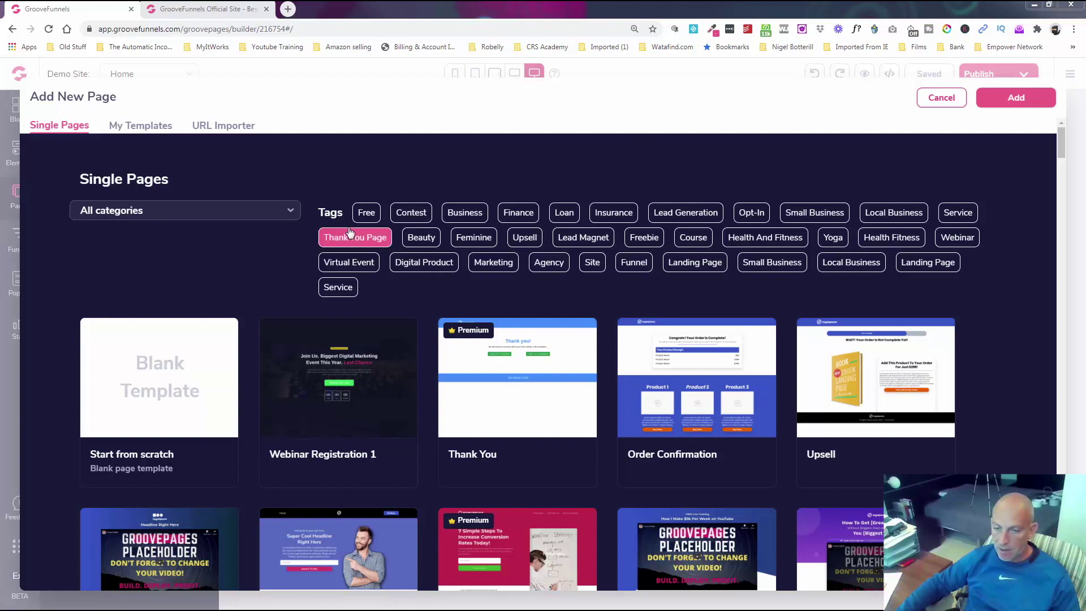
- Filter the single-page templates by the Free tag and browse them down to the barbershop templates
left_click(369, 215)
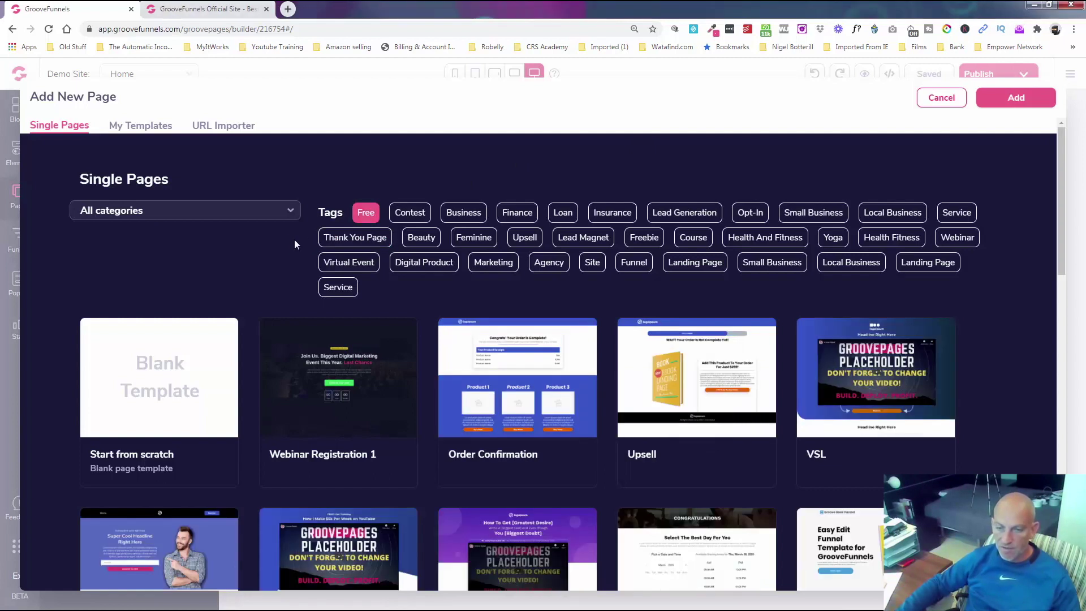
scroll(252, 257, "down", 2)
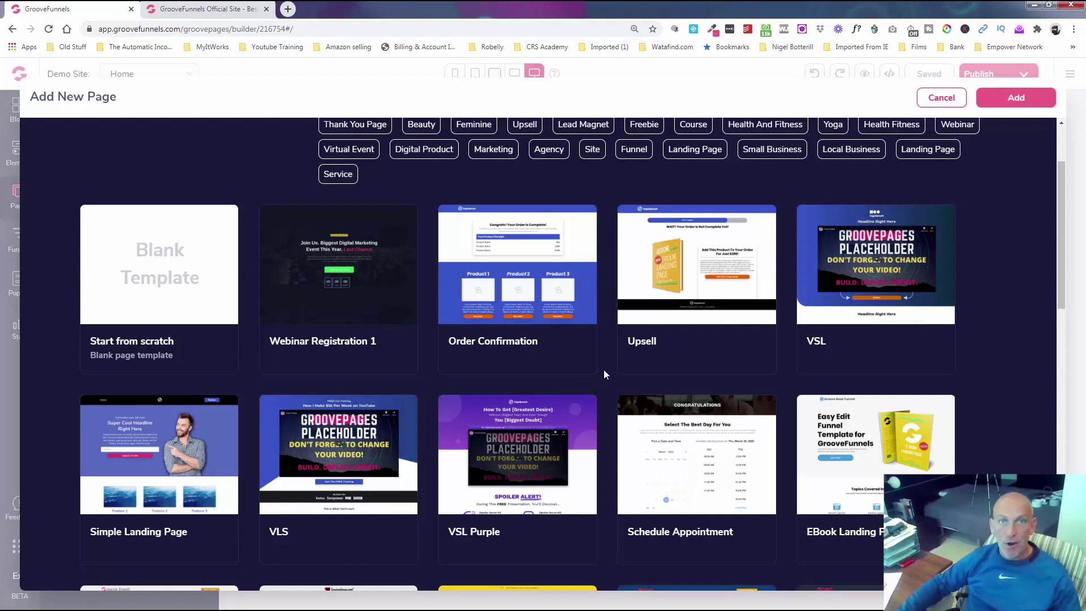
scroll(603, 369, "down", 10)
scroll(603, 369, "down", 10)
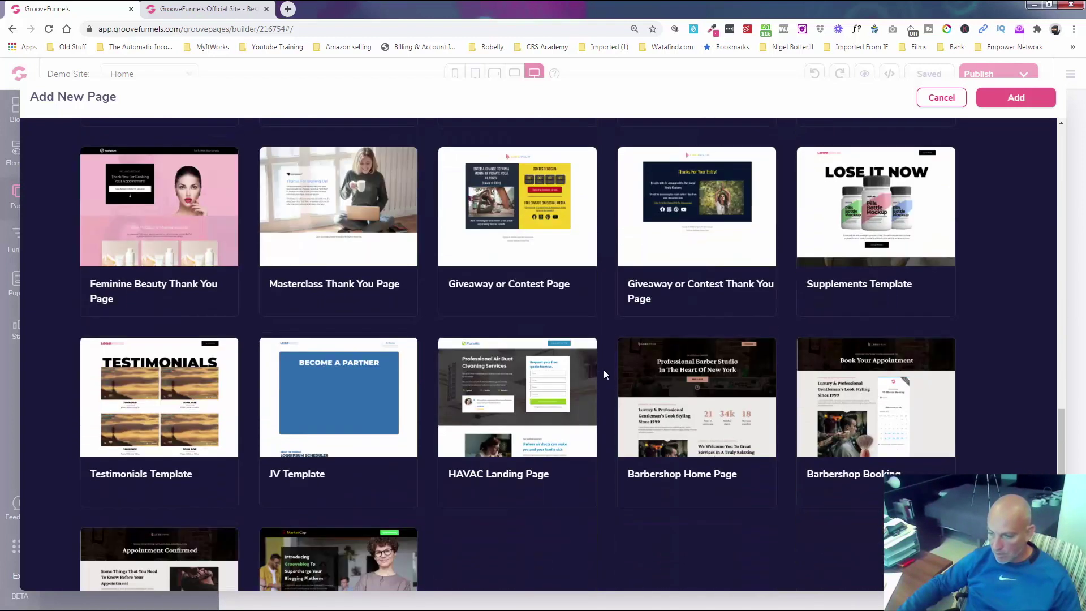
- Preview the whole Barbershop Home Page template down to its footer, and close the preview
mouse_move(719, 282)
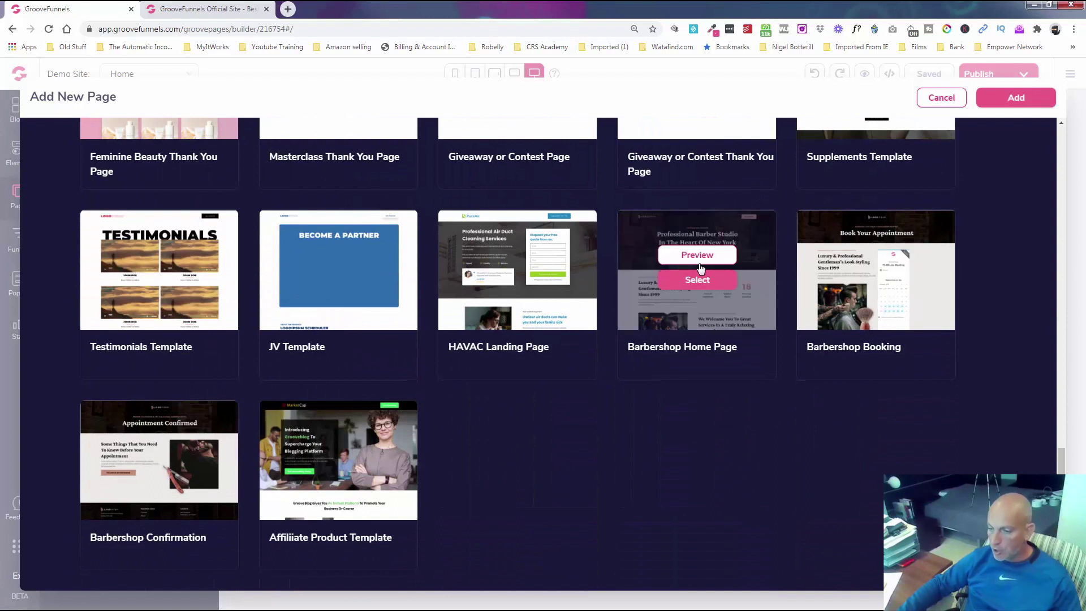
left_click(700, 258)
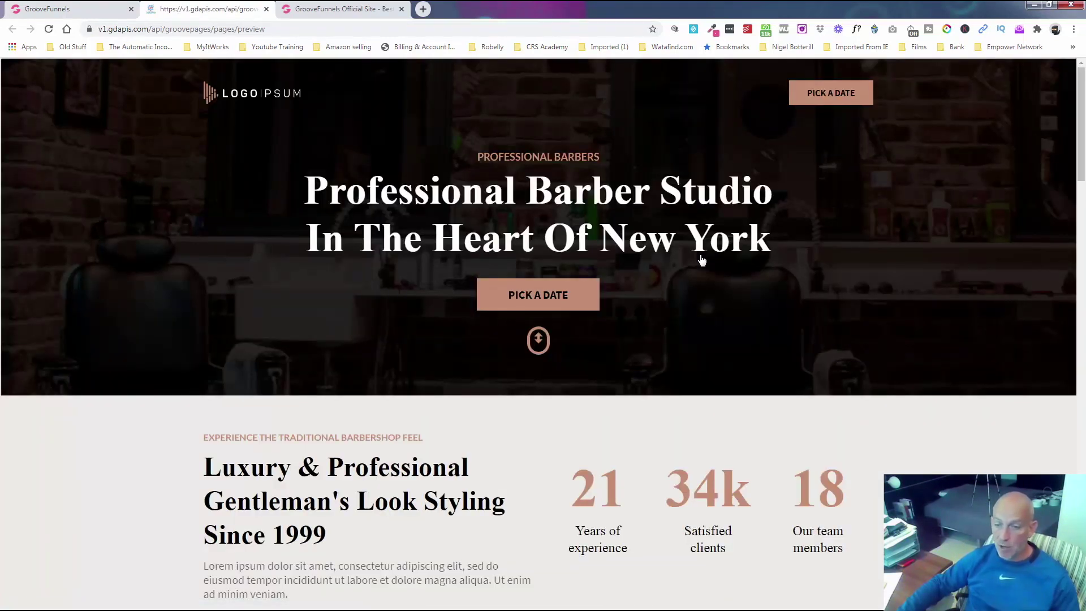
scroll(702, 260, "down", 15)
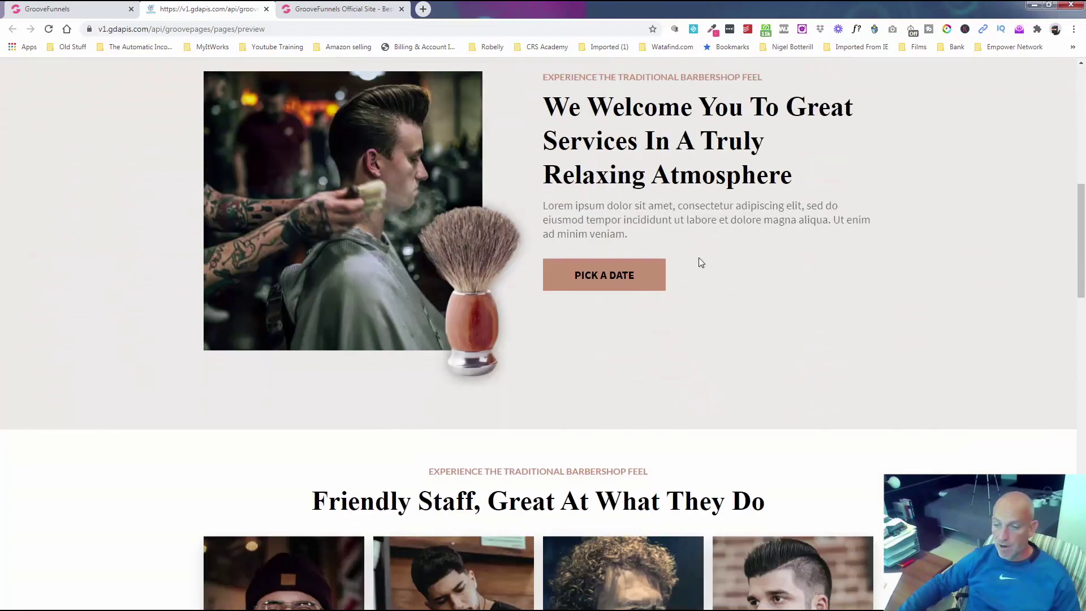
scroll(787, 269, "down", 1)
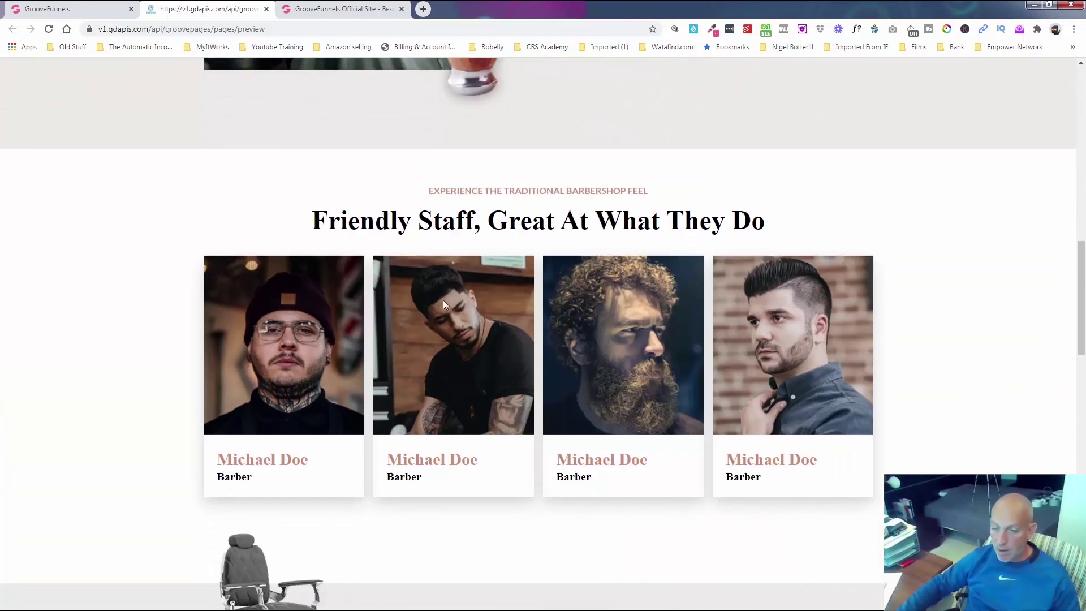
scroll(923, 266, "down", 20)
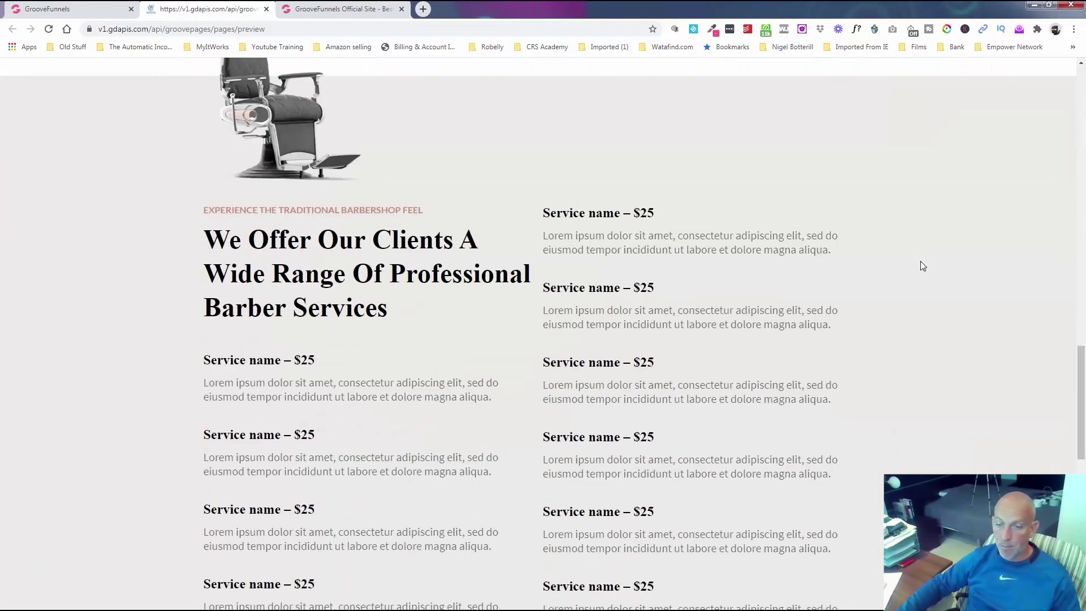
scroll(923, 266, "down", 4)
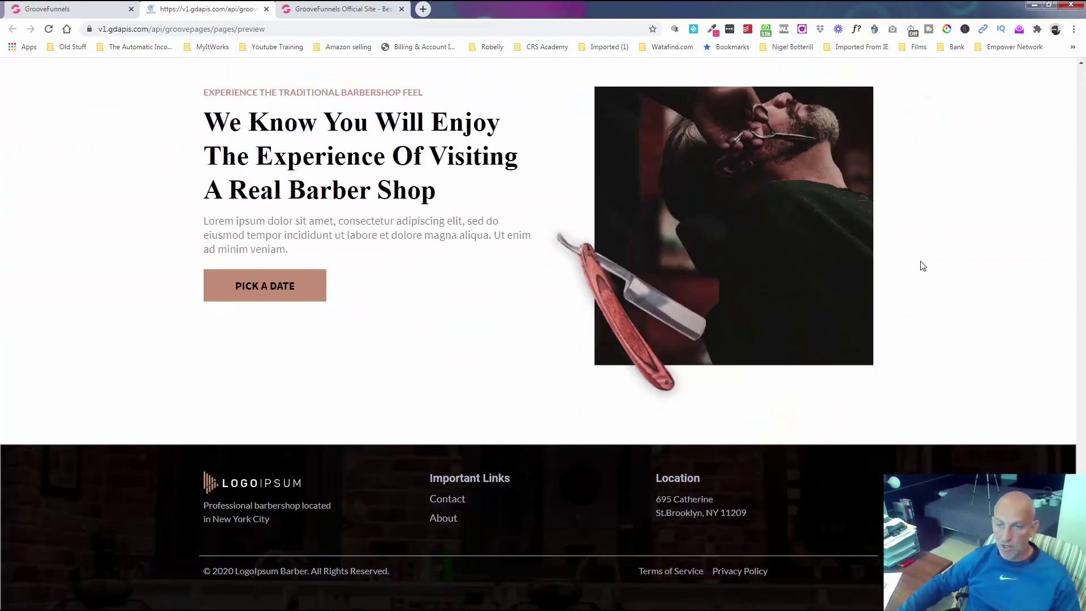
left_click(267, 9)
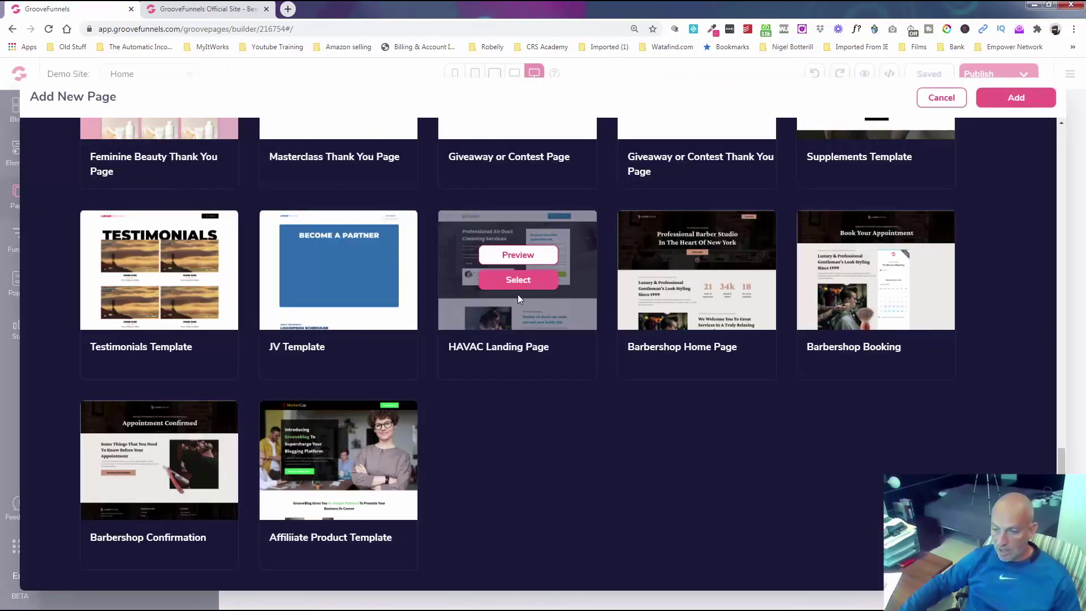
- Add the Barbershop Home Page template to Demo Site as a new page and open its header logo image's settings
mouse_move(702, 278)
left_click(697, 279)
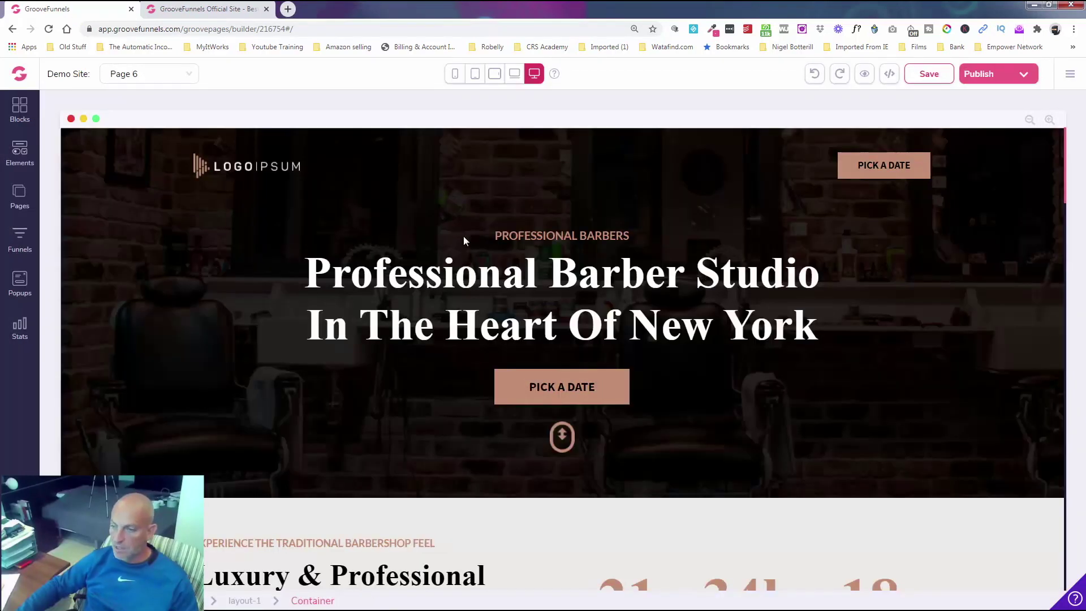
left_click(226, 169)
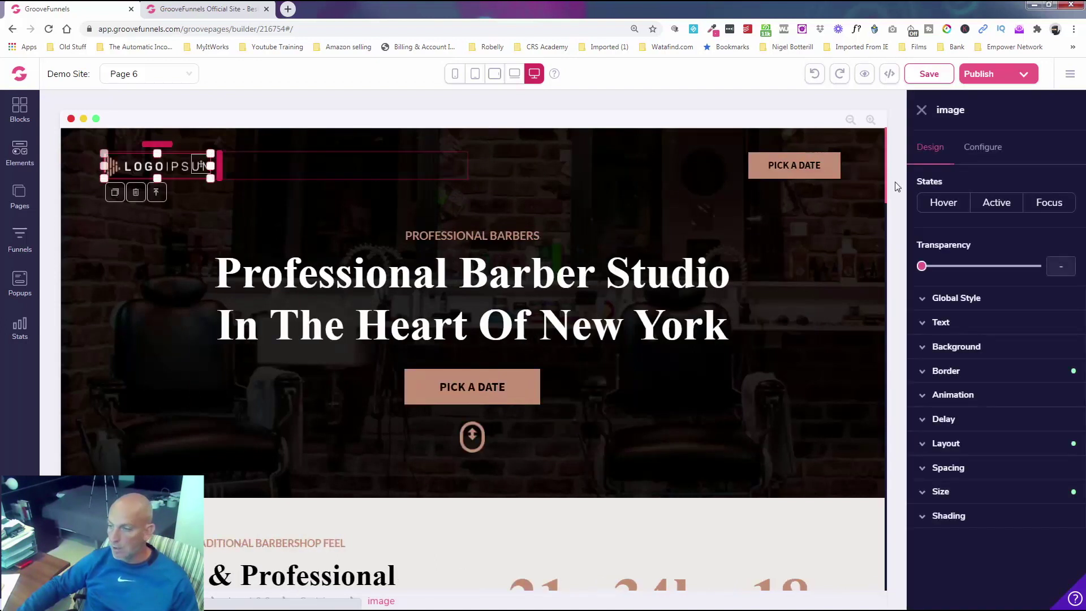
- Replace the header logo with the 199 x 65 px Funnels Qualified logo from the image library, and save the page
left_click(988, 147)
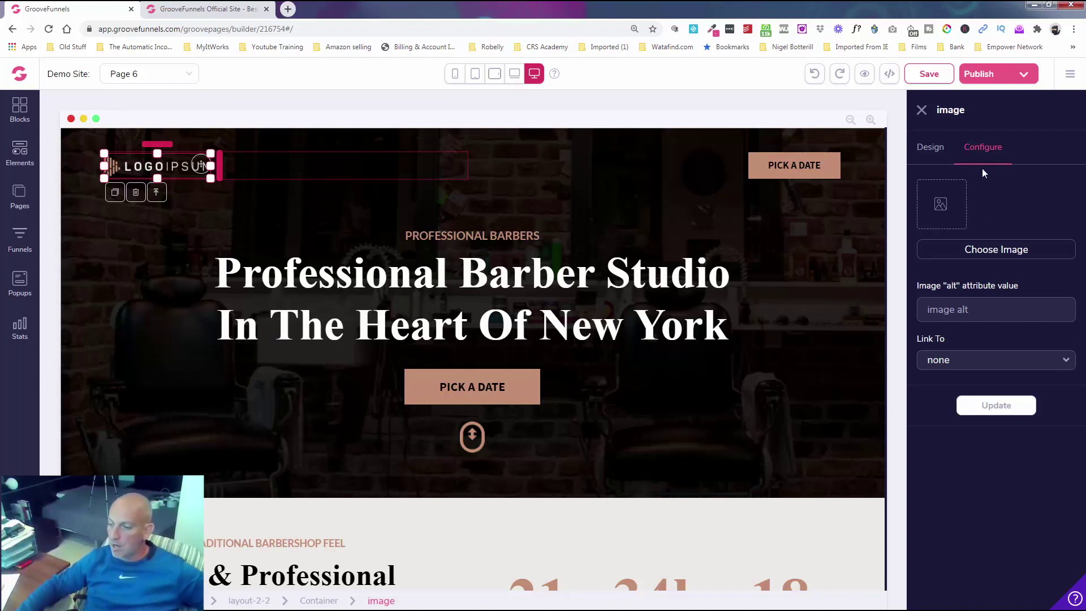
left_click(989, 251)
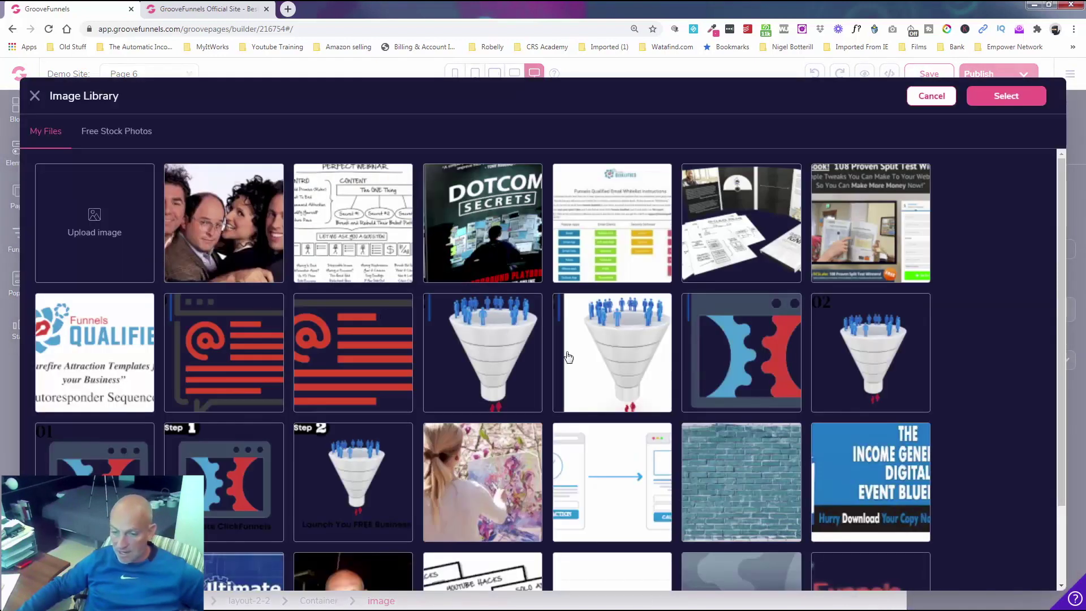
scroll(498, 396, "down", 2)
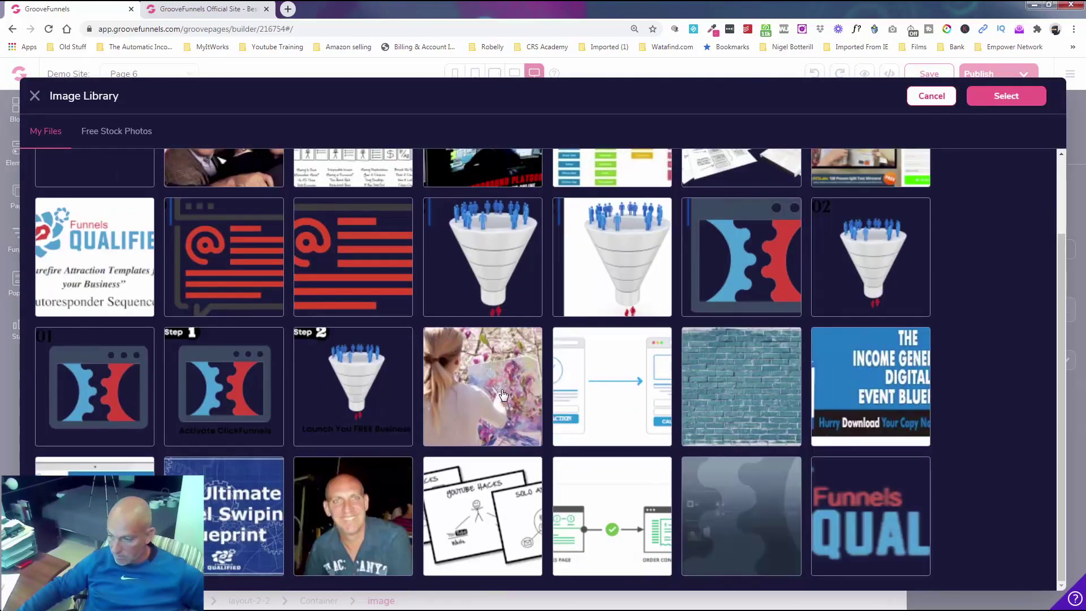
left_click(870, 482)
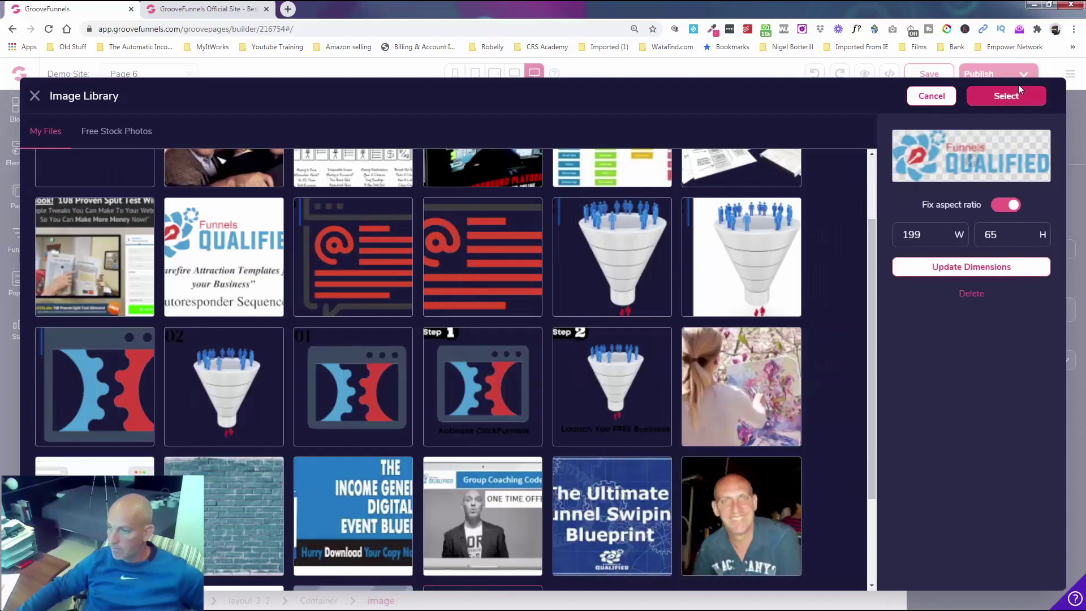
left_click(1012, 102)
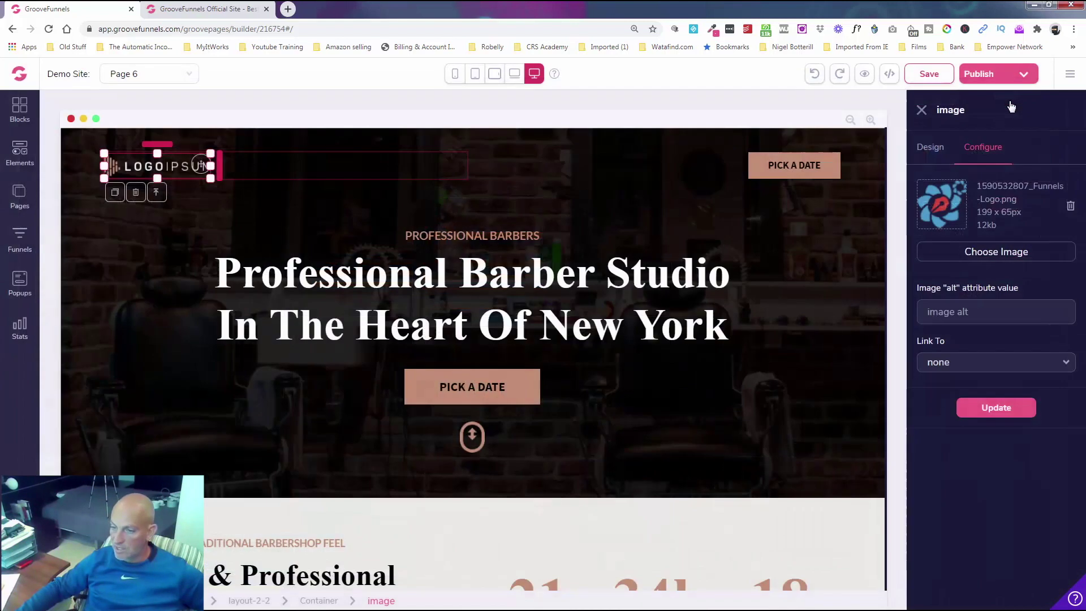
left_click(990, 410)
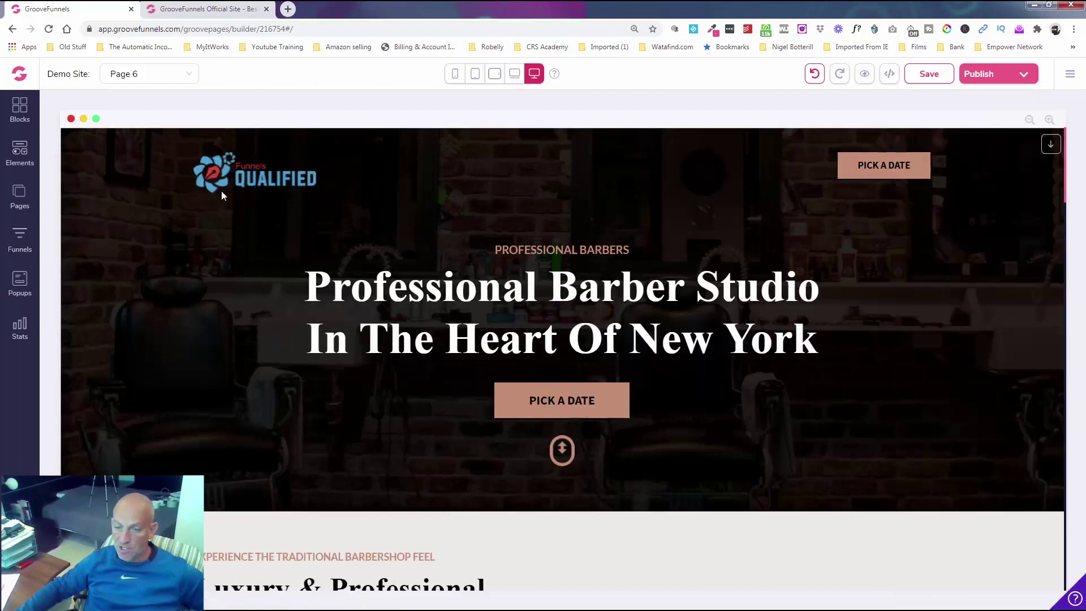
left_click(883, 164)
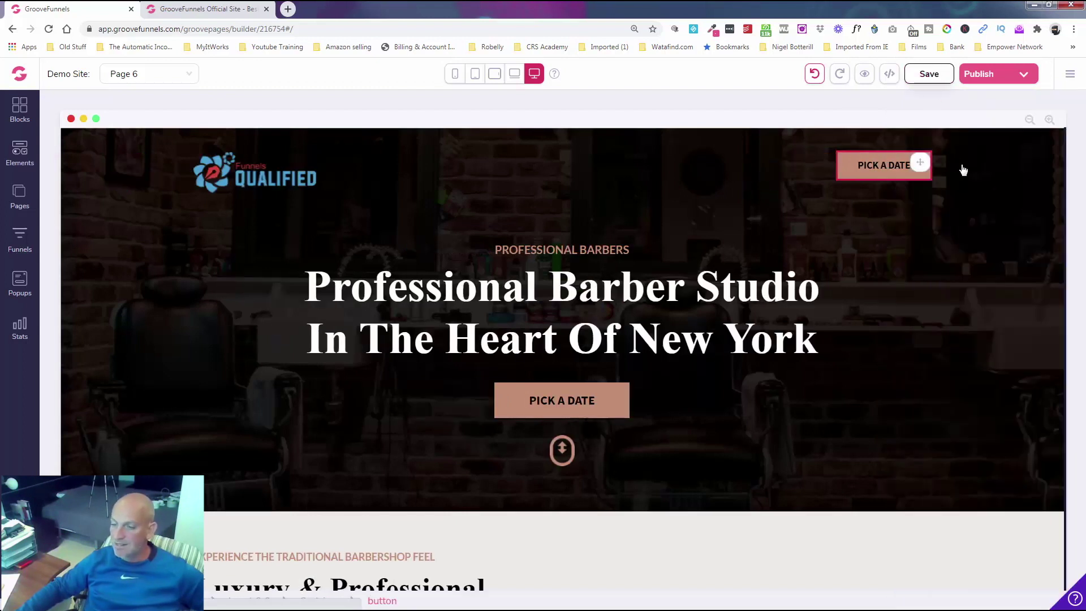
key("ctrl+s")
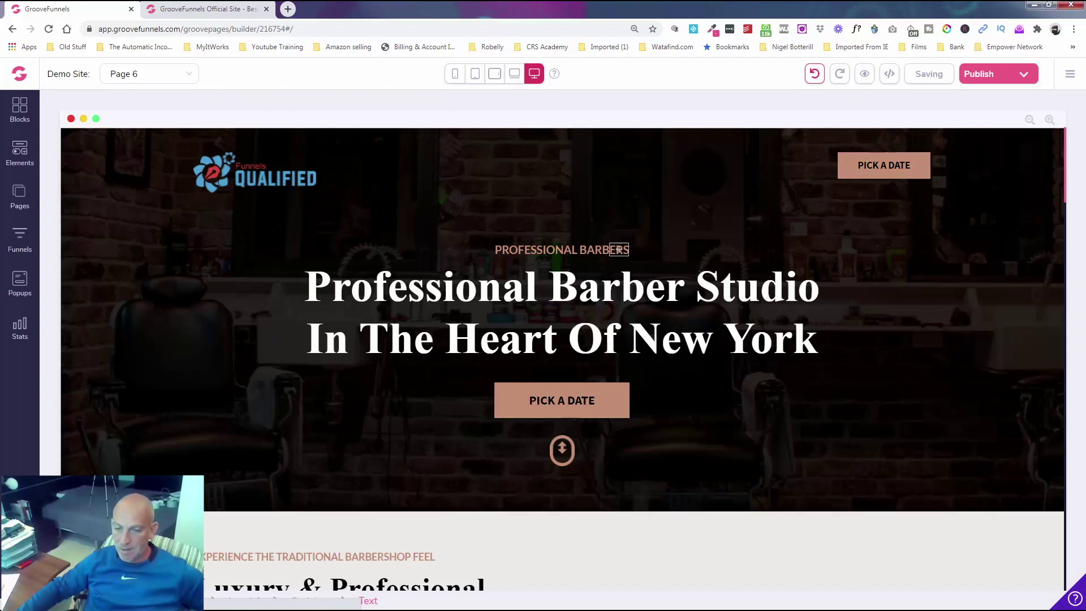
- Change the text colour of the "PROFESSIONAL BARBERS" line above the main heading to blue #2E8CFF
left_click(619, 250)
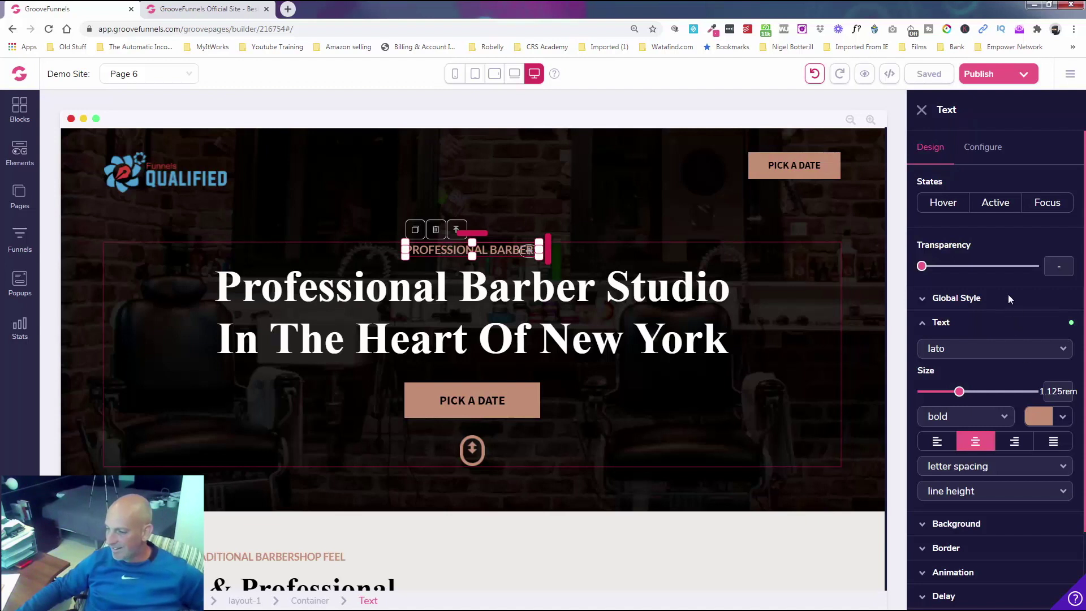
left_click(1039, 417)
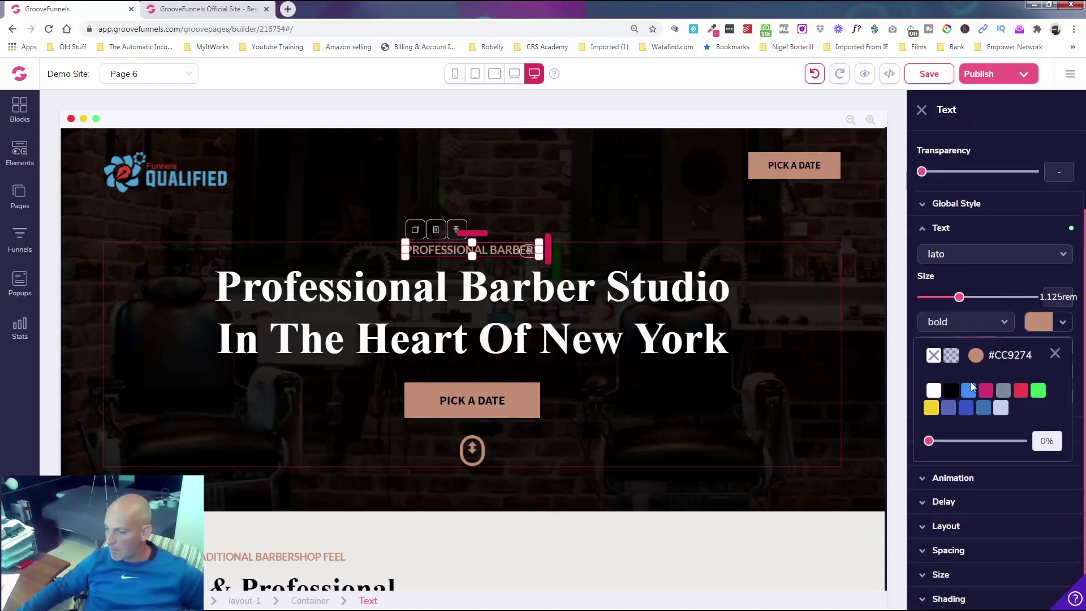
mouse_move(972, 394)
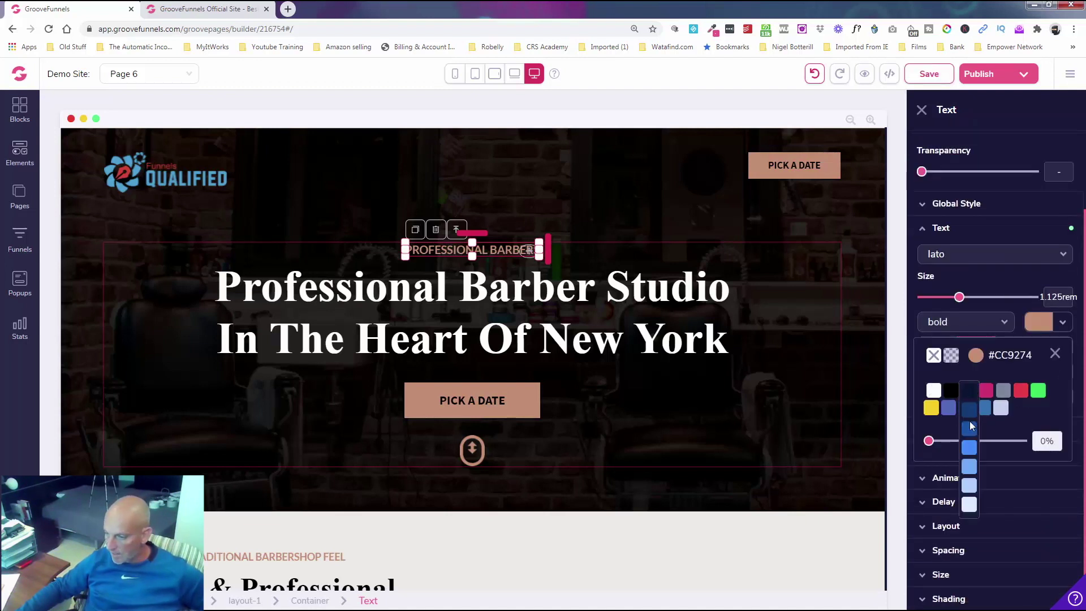
left_click(969, 449)
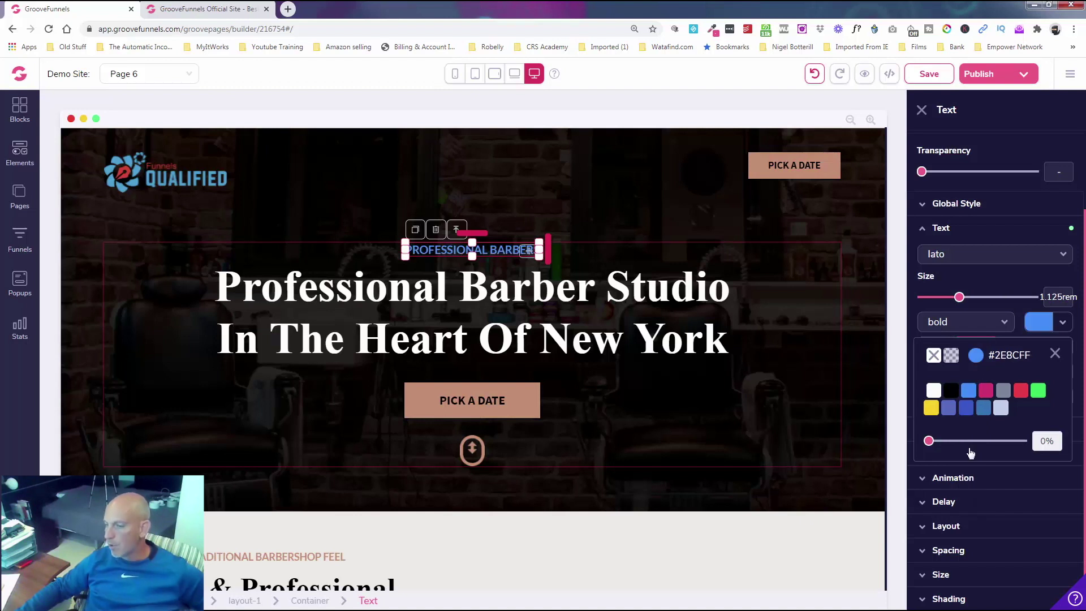
- Copy the hex code of the "PROFESSIONAL BARBERS" text's blue colour
left_click(974, 358)
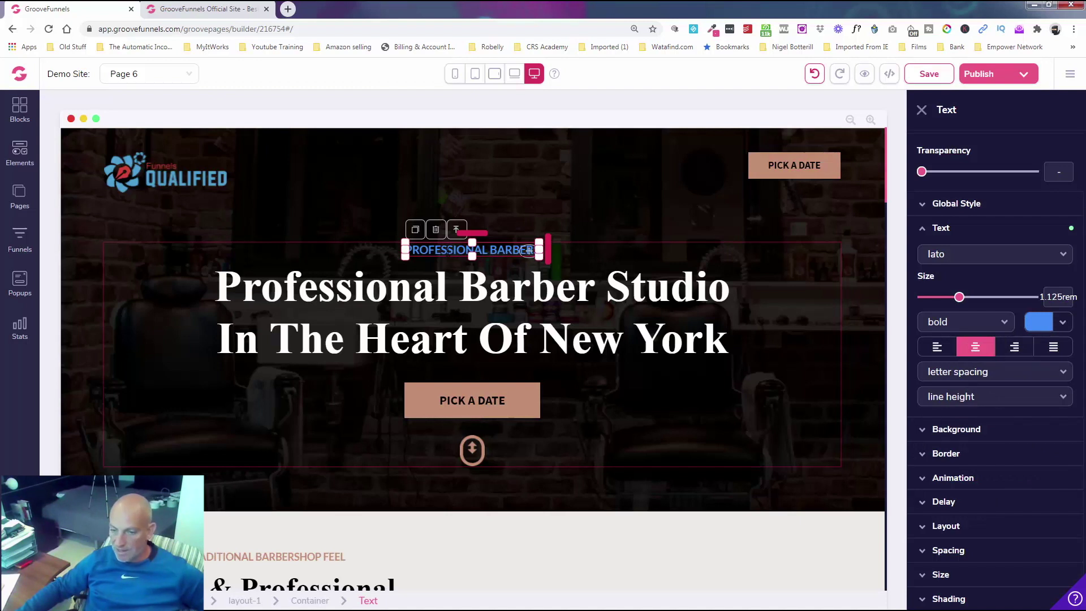
left_click(1048, 322)
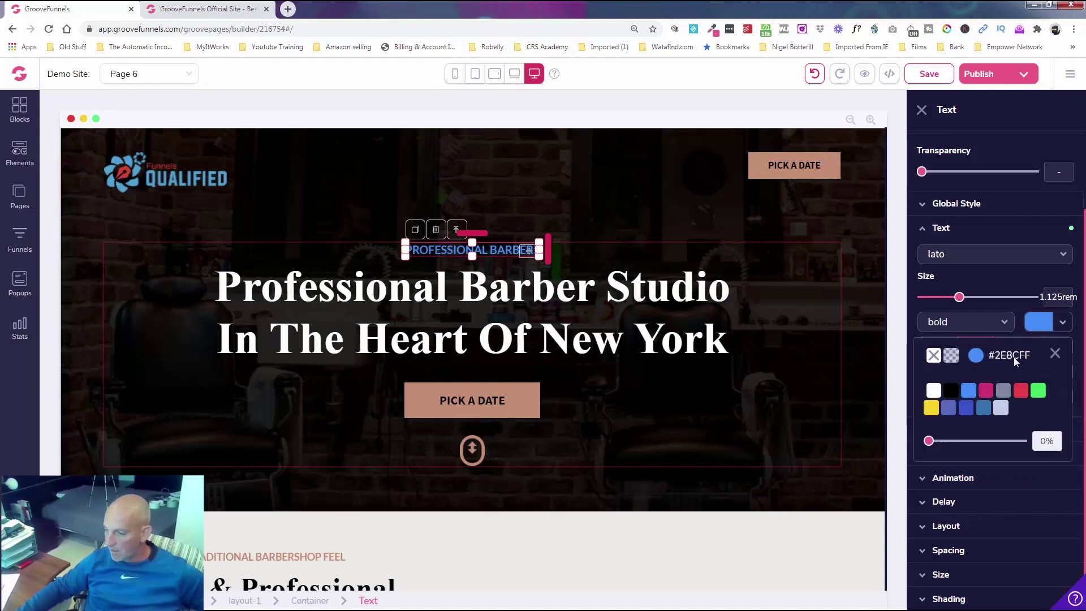
left_click(977, 356)
left_click(975, 523)
key("ctrl+c")
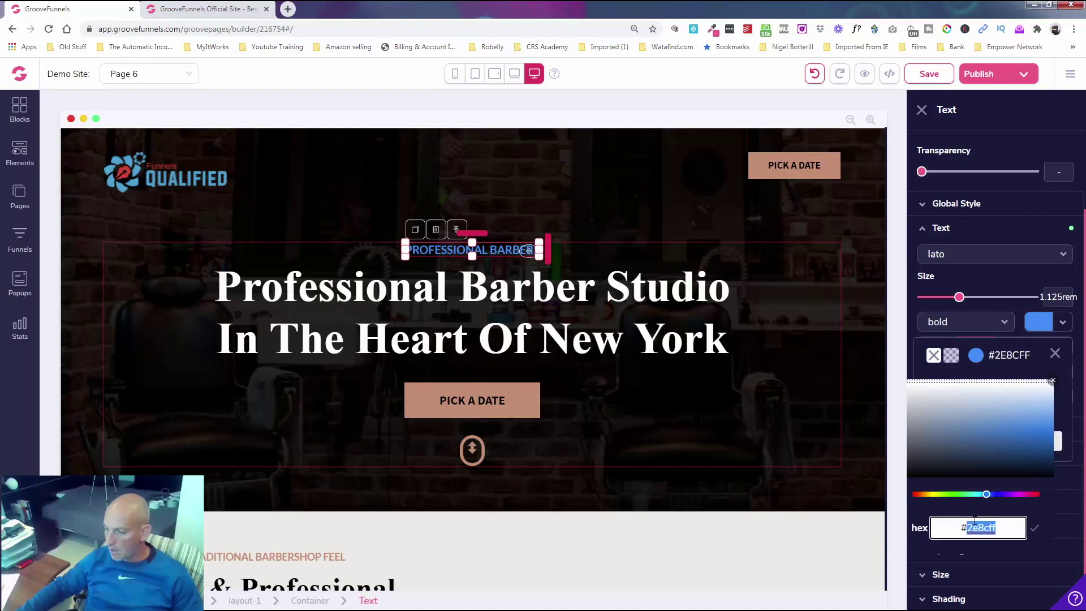
- Set the header PICK A DATE button's background colour to the copied #2e8cff, and close its settings
left_click(774, 173)
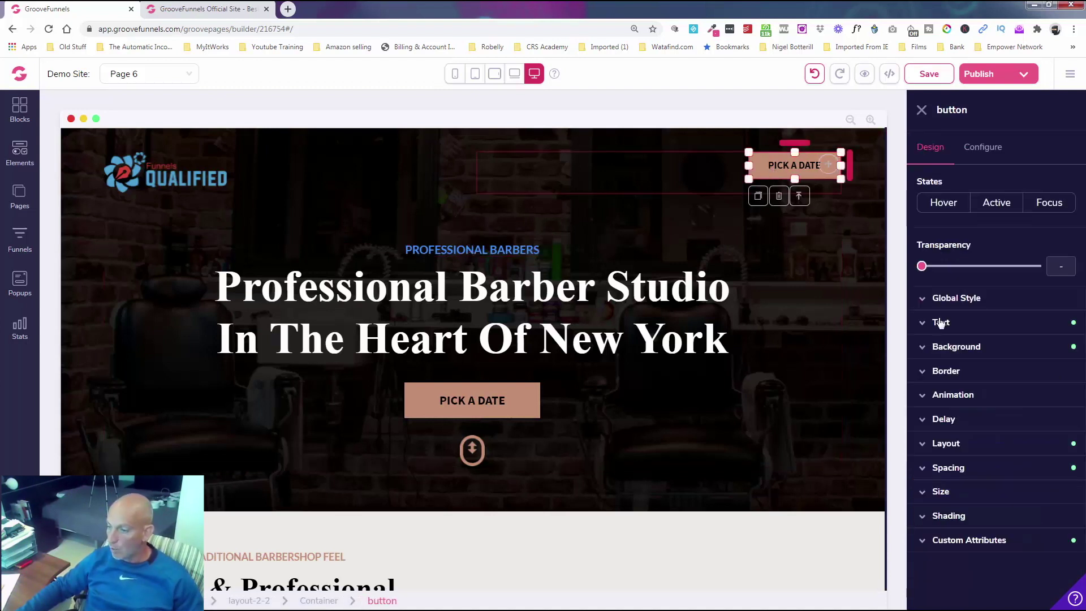
left_click(956, 347)
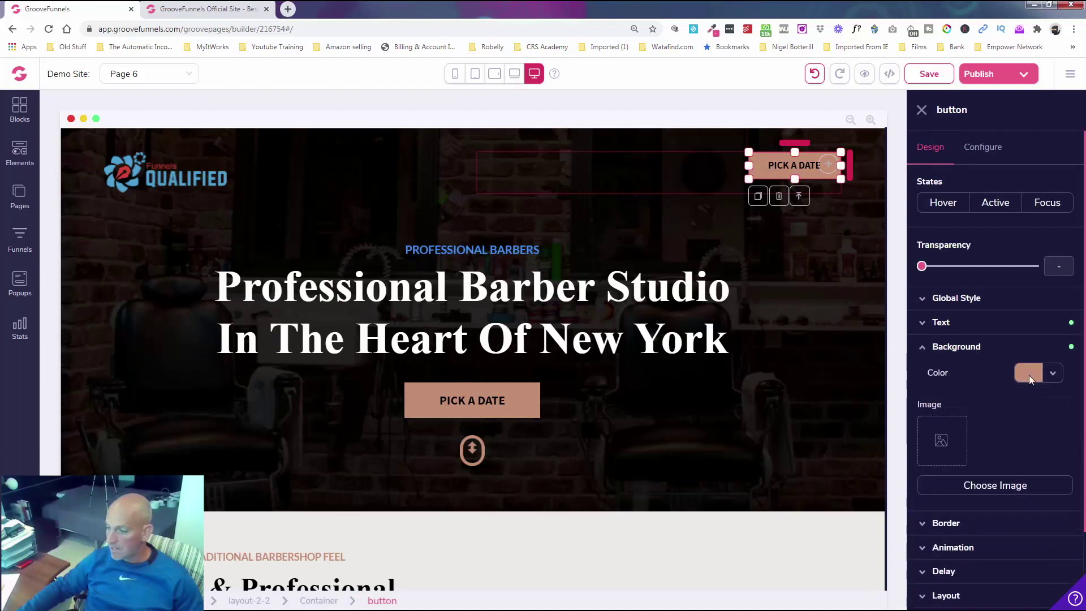
left_click(1030, 374)
left_click(968, 406)
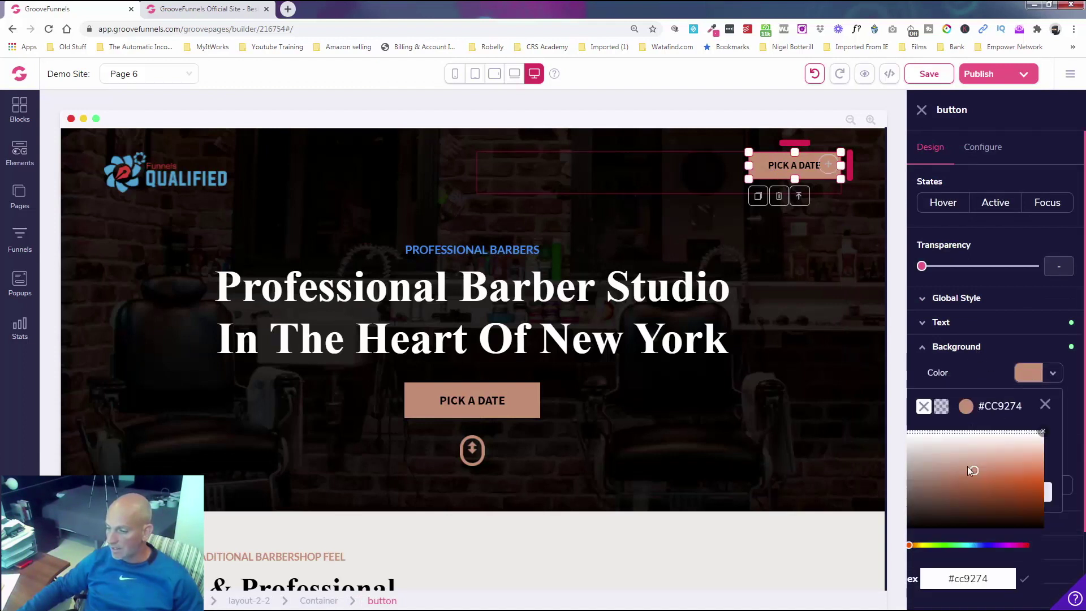
triple_click(968, 573)
key("ctrl+v")
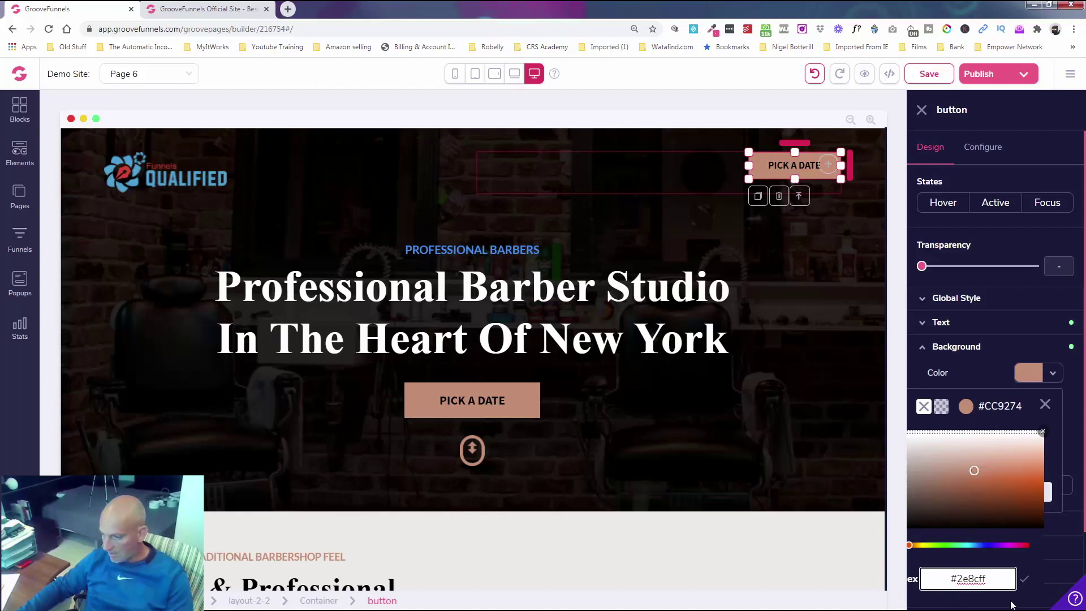
key("Return")
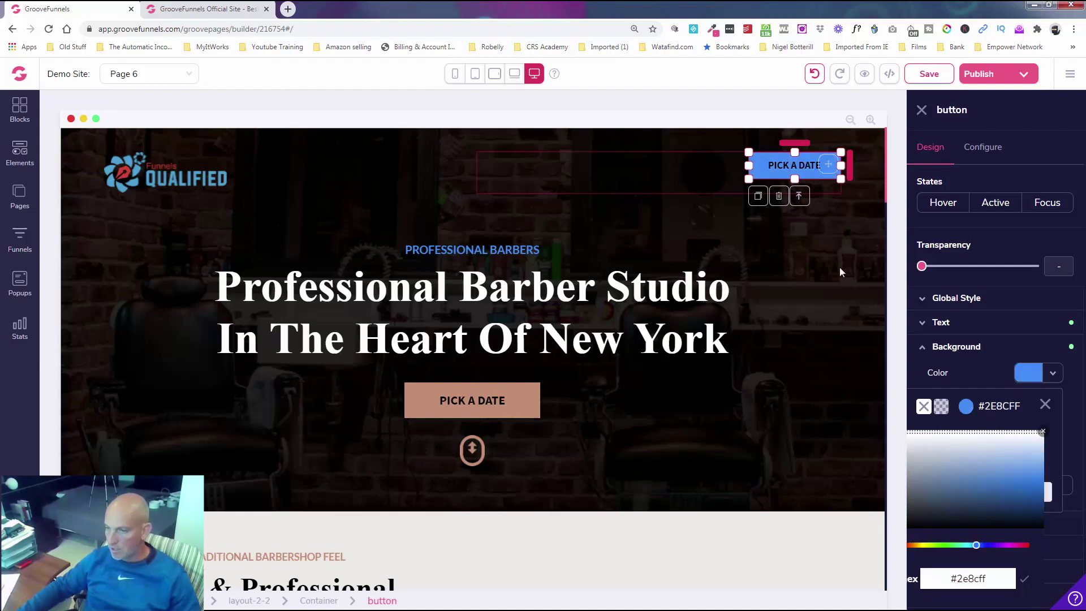
left_click(839, 267)
left_click(922, 110)
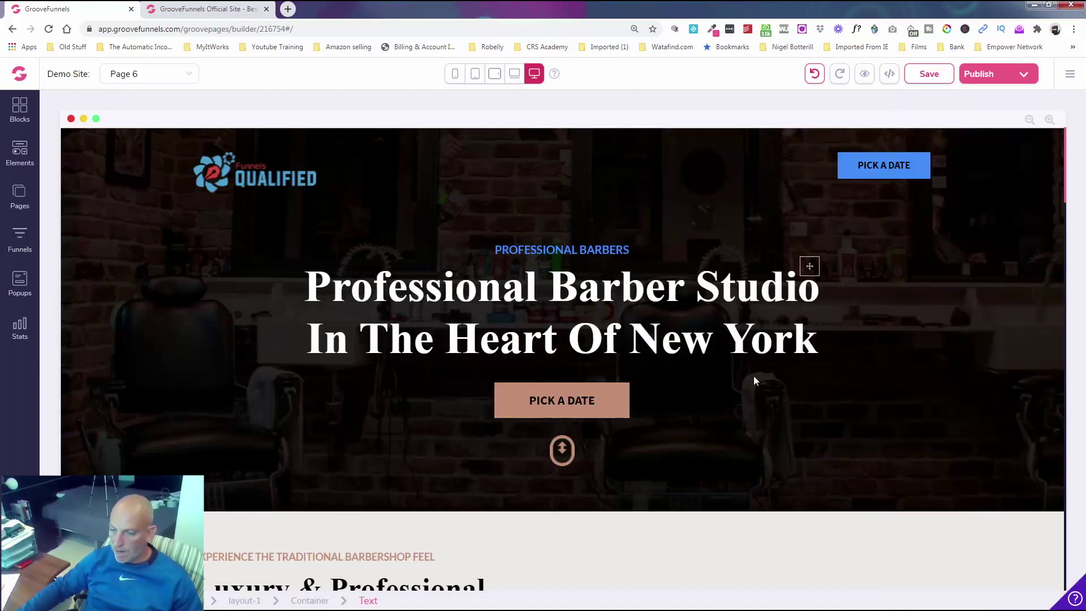
- Set the background colour of the PICK A DATE button below the main heading to #2e8cff
left_click(615, 396)
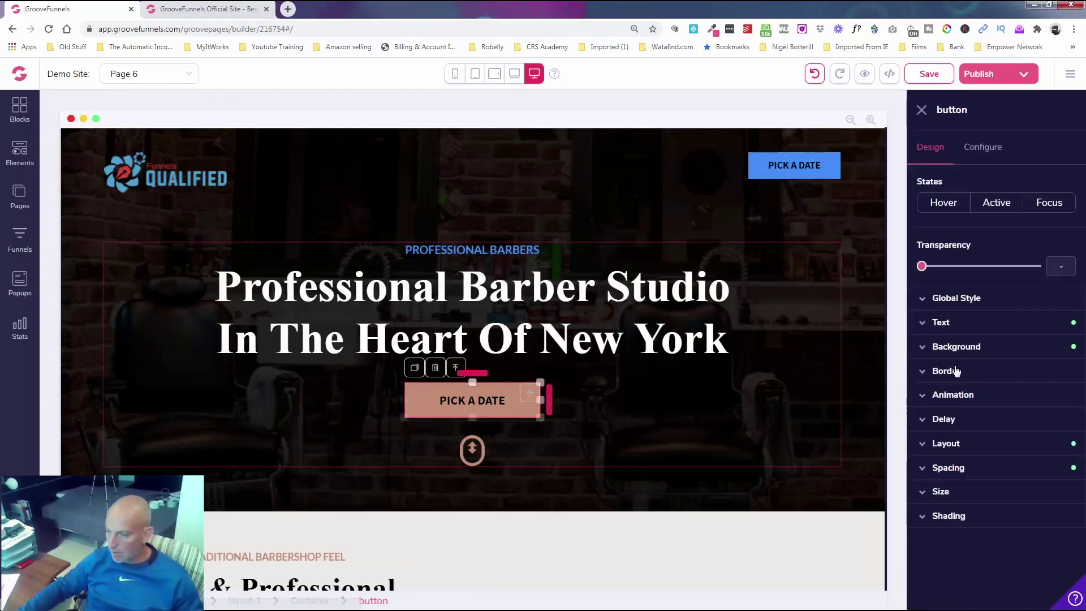
left_click(994, 355)
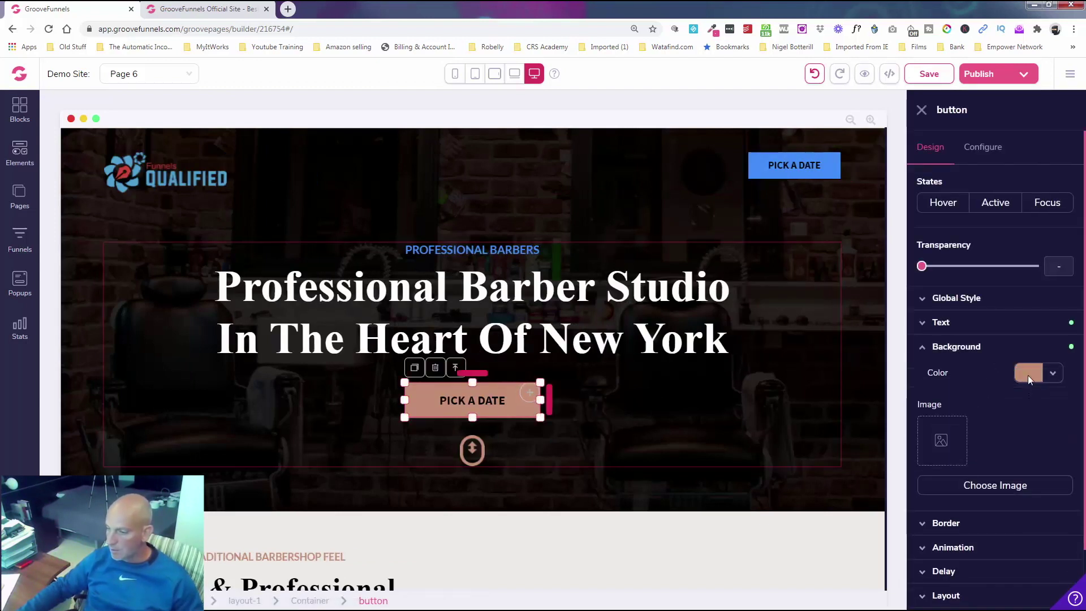
left_click(1028, 375)
left_click(967, 408)
triple_click(973, 578)
key("ctrl+v")
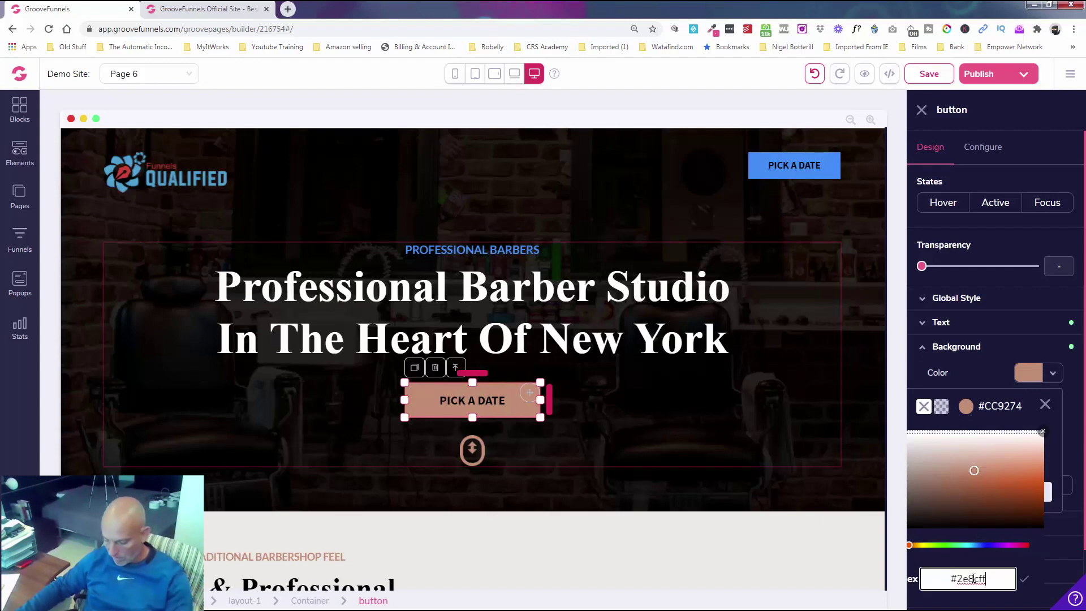
key("Return")
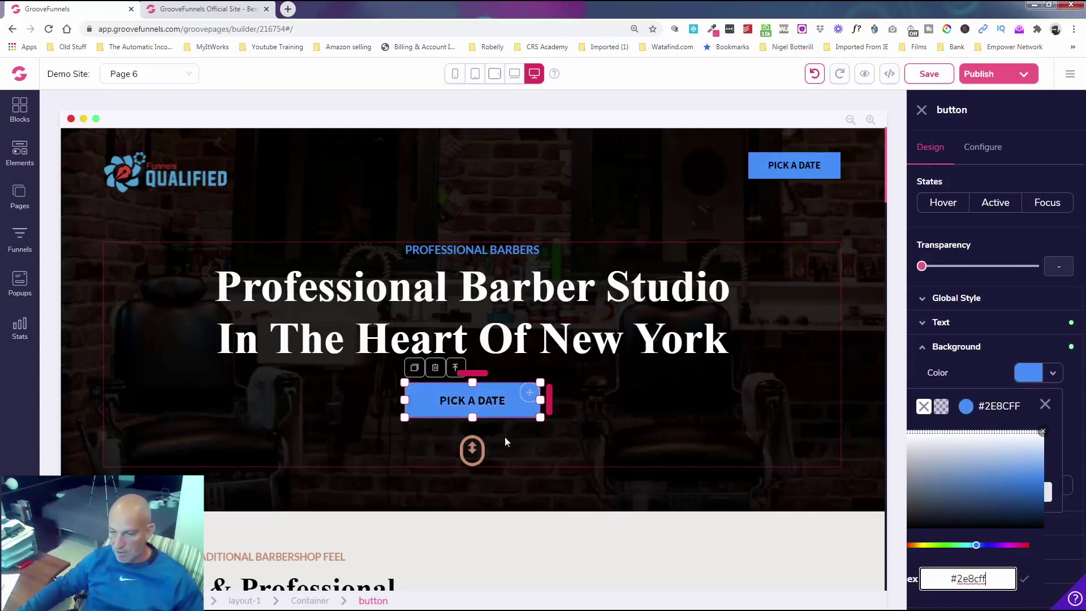
- Check the background and image settings of the scroll icon below the PICK A DATE button, close them, and save the page
left_click(473, 450)
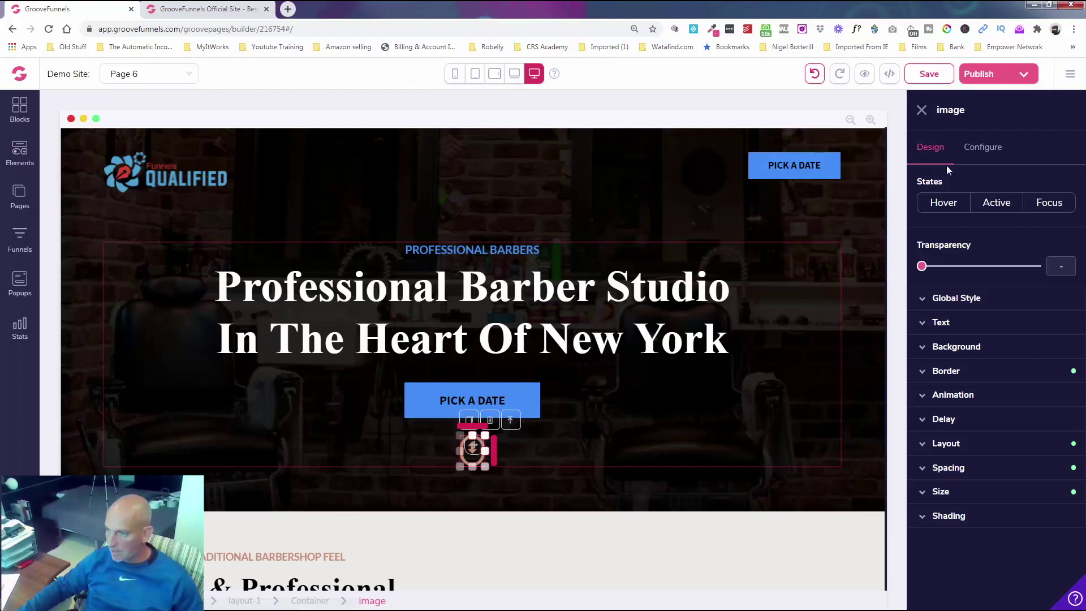
left_click(1003, 354)
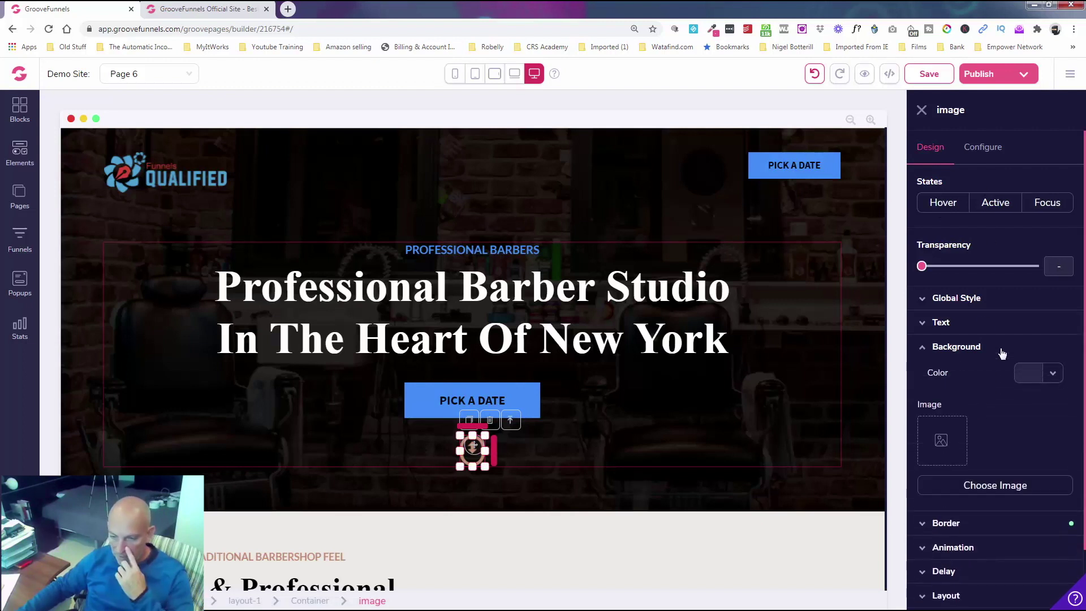
left_click(982, 148)
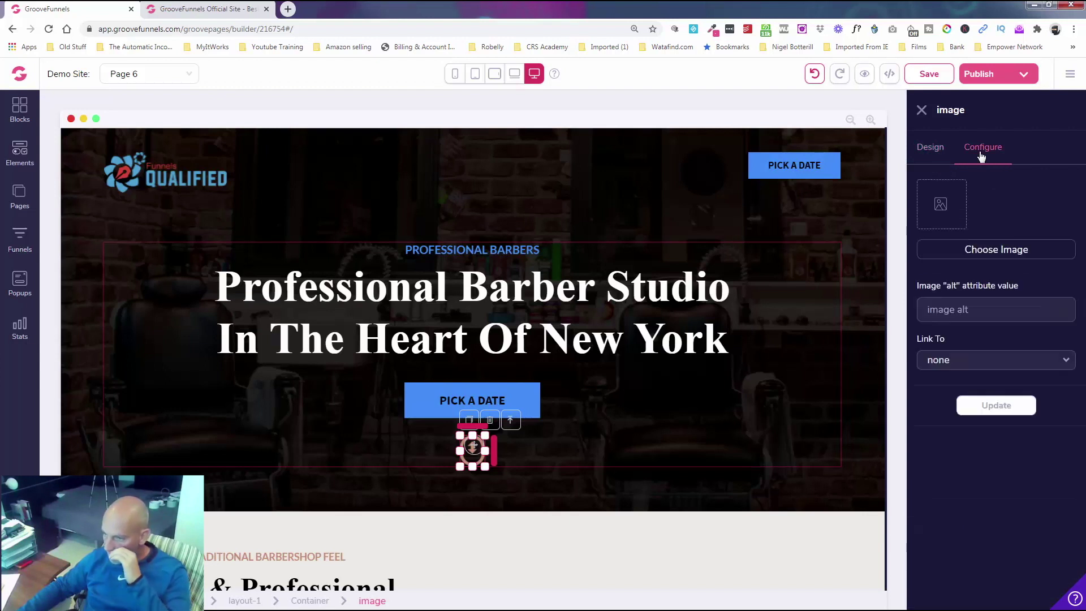
left_click(922, 110)
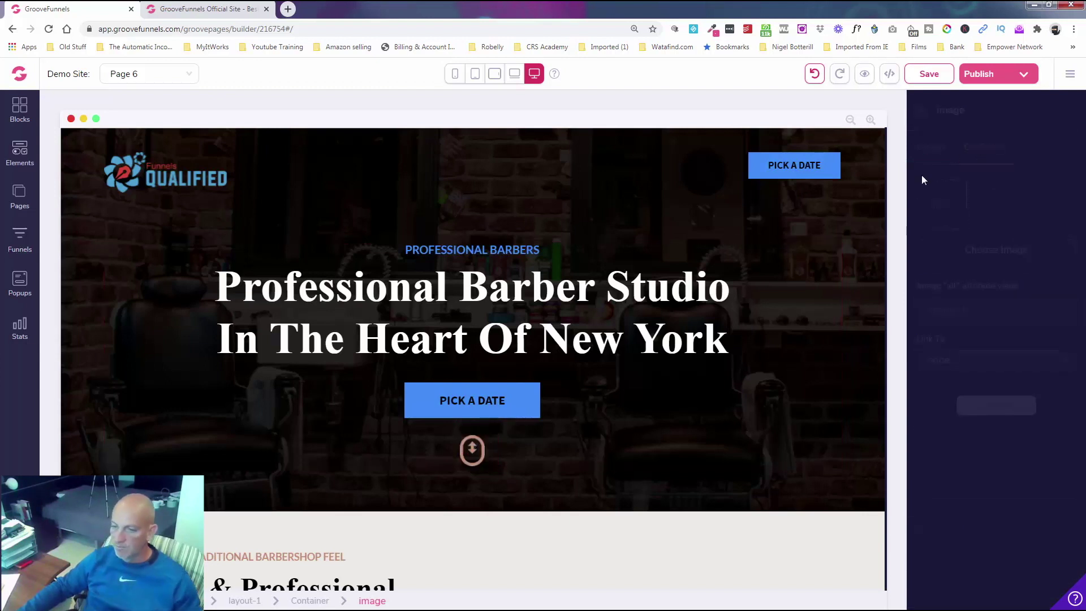
left_click(922, 76)
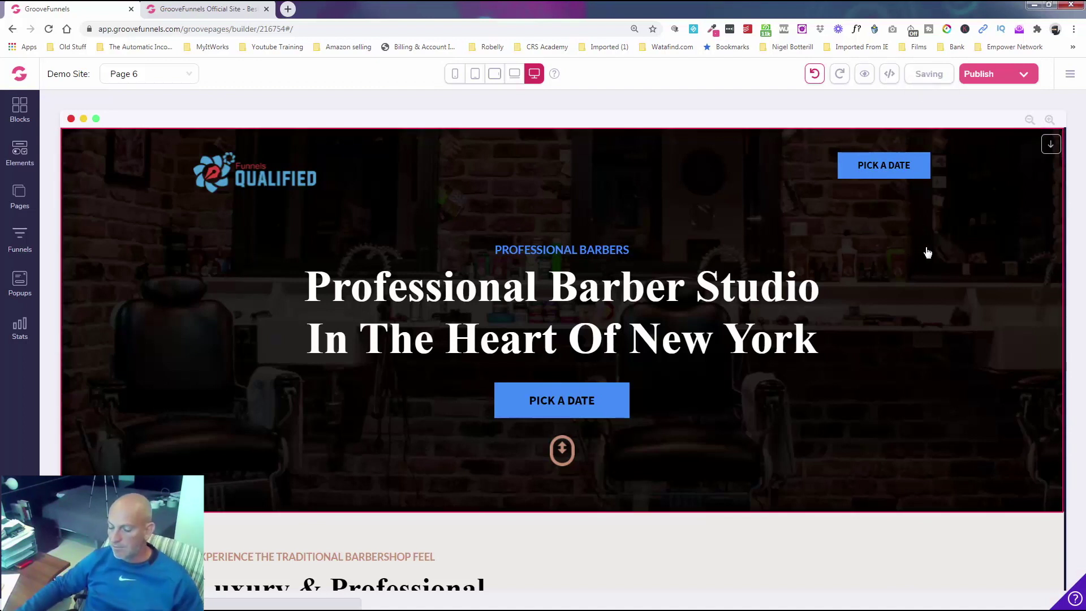
- Examine the hero block's background image settings, and close them
scroll(120, 279, "down", 3)
left_click(118, 276)
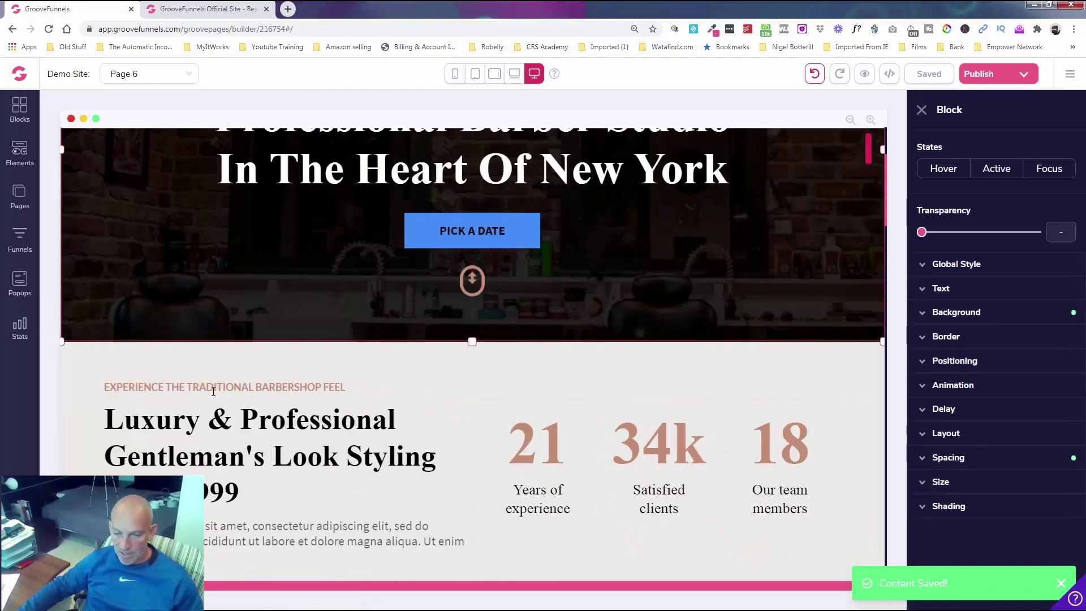
scroll(192, 226, "up", 3)
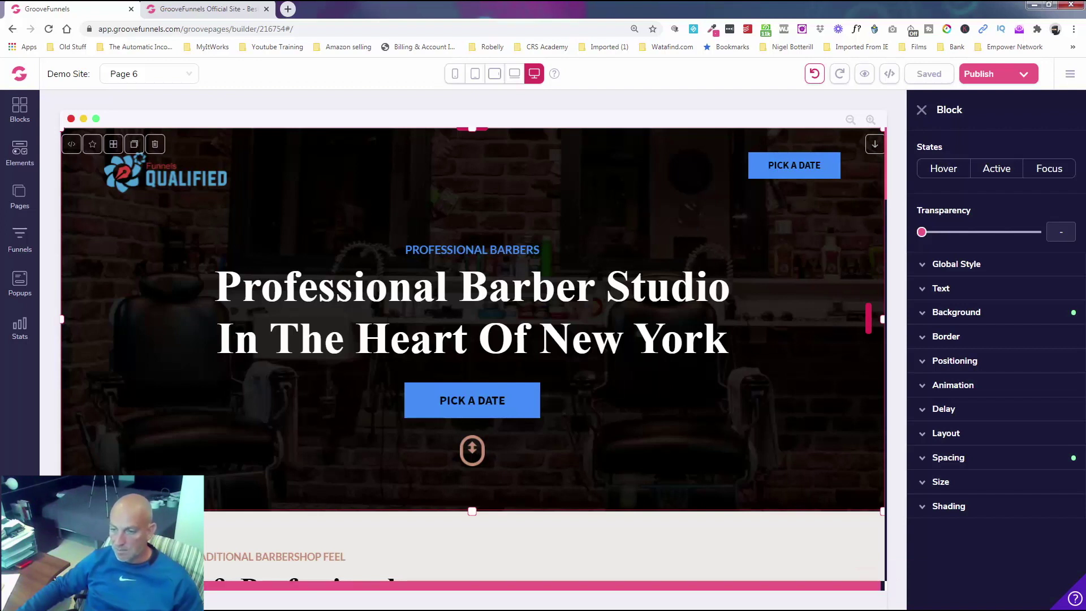
left_click(1036, 315)
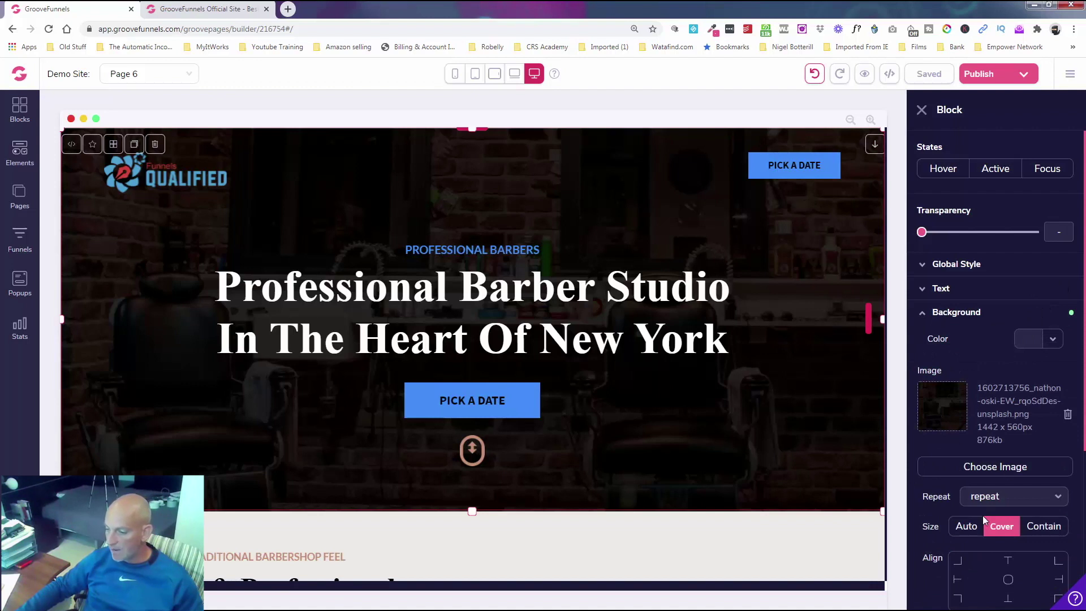
left_click(922, 109)
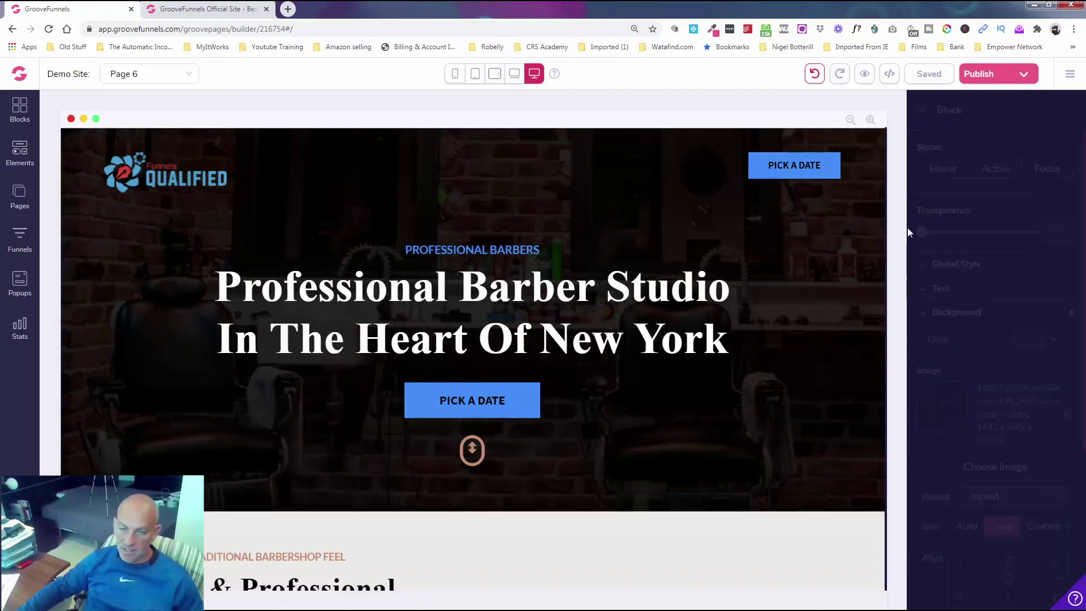
scroll(253, 324, "down", 4)
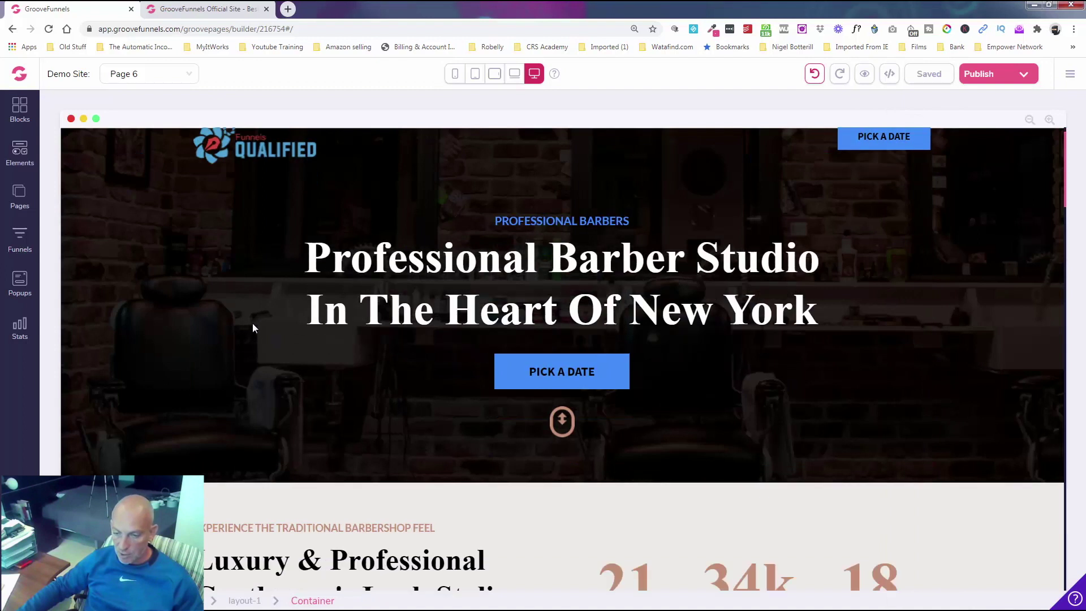
- Set the text colour of the tagline above the Luxury & Professional heading to #2e8cff
left_click(294, 330)
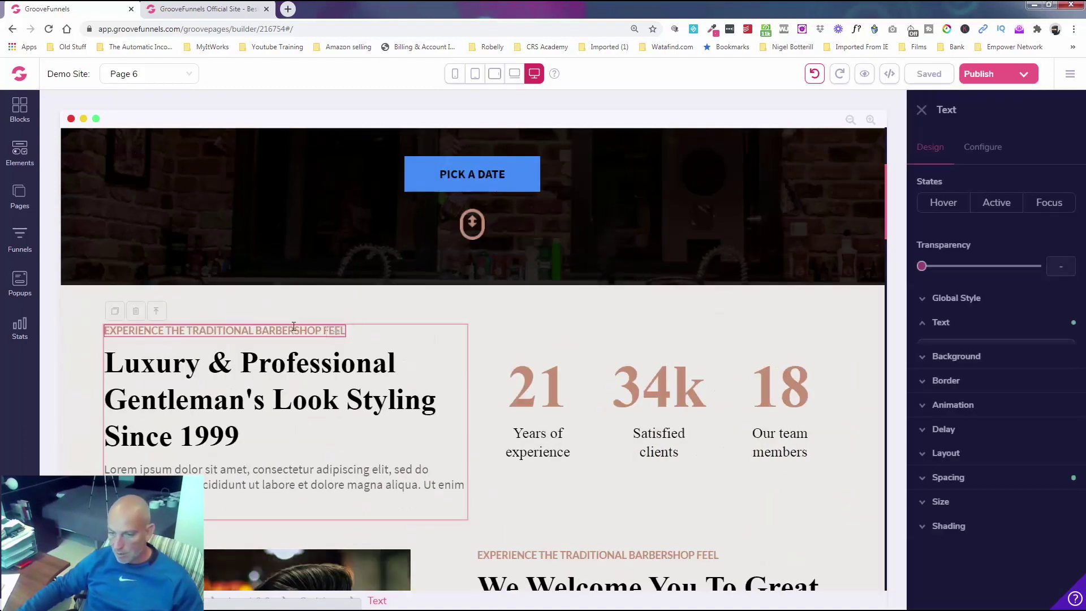
left_click(1034, 416)
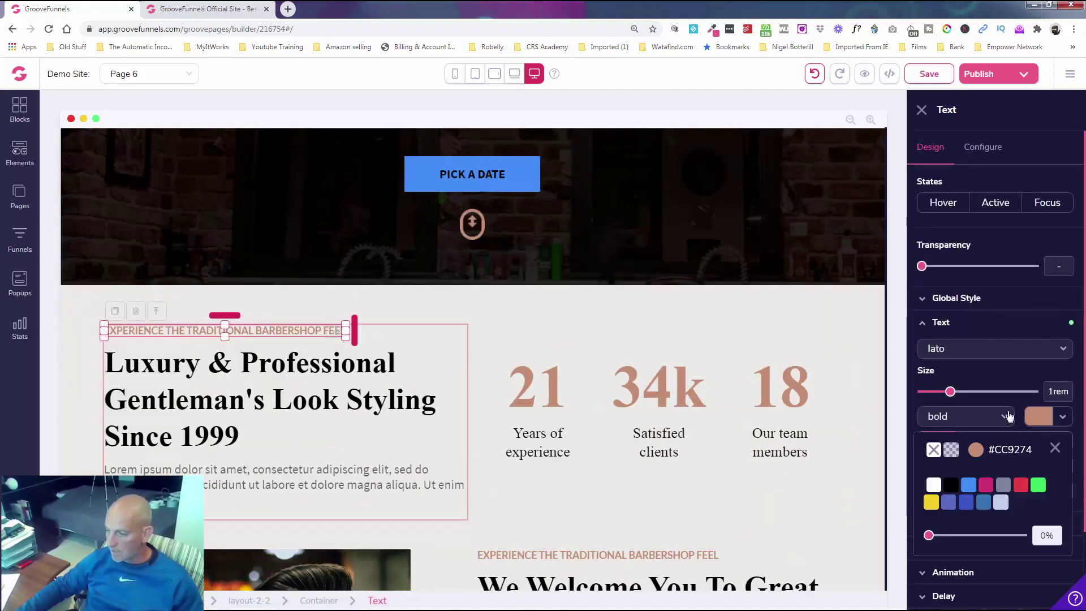
left_click(977, 451)
scroll(979, 531, "down", 2)
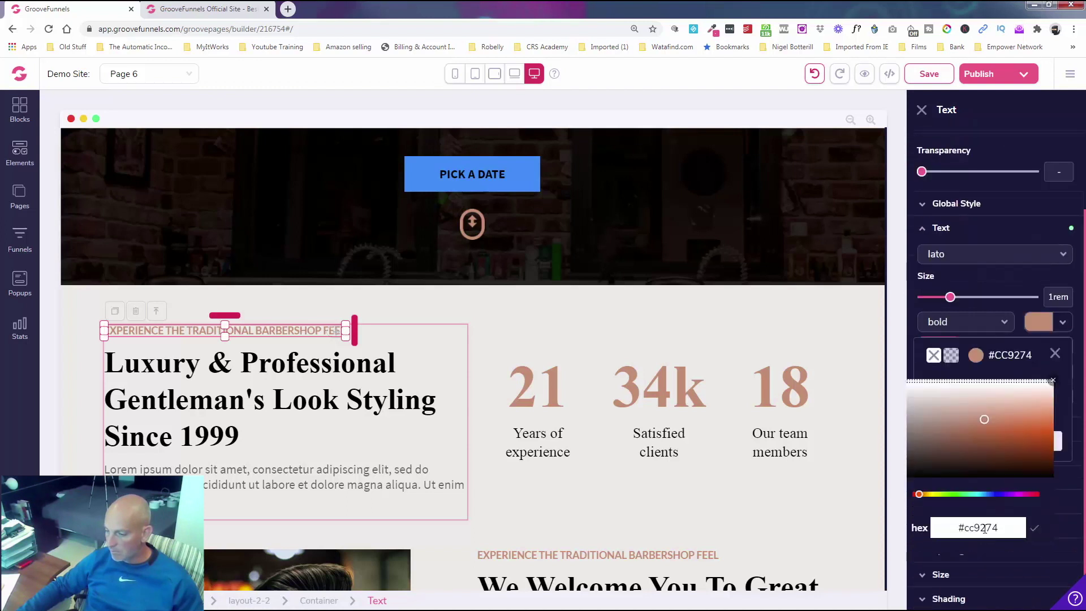
double_click(984, 527)
type("#2e8cff")
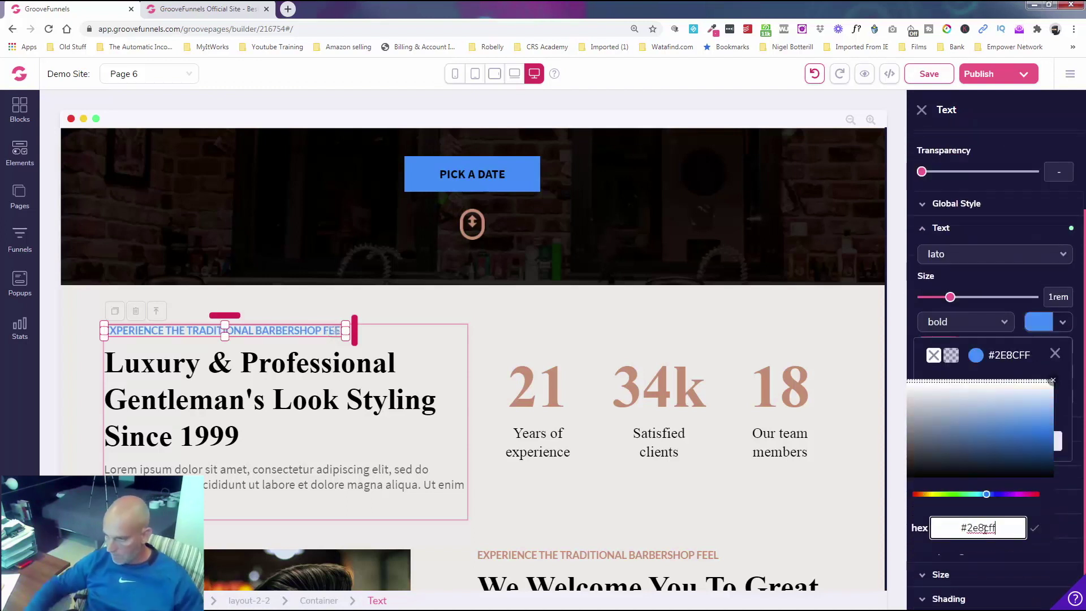
- Set the text colour of the number 21 above Years of experience to #2e8cff
left_click(538, 396)
left_click(1038, 417)
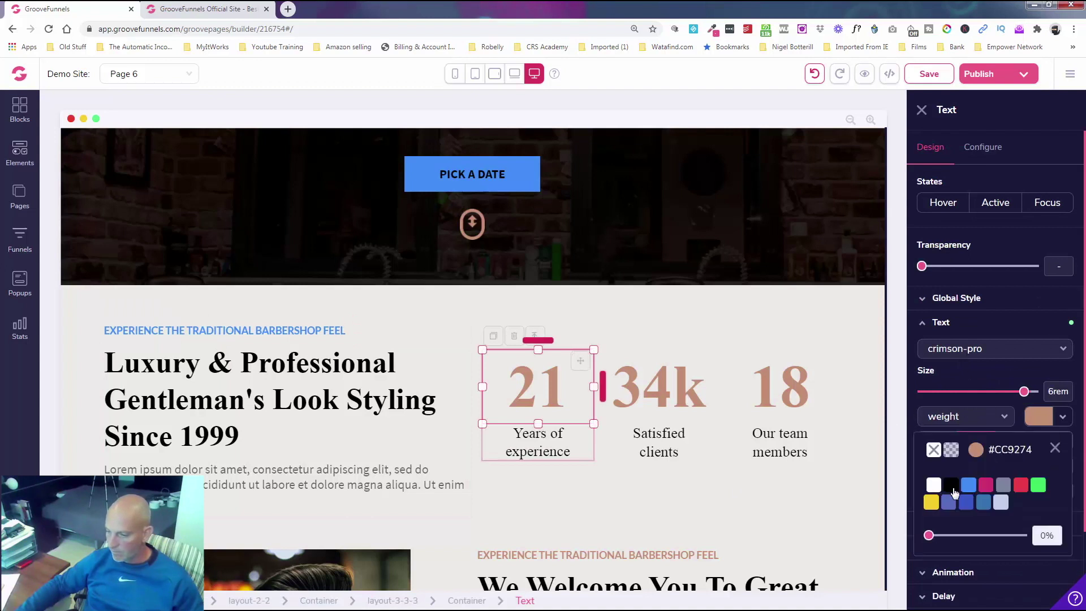
scroll(976, 566, "down", 2)
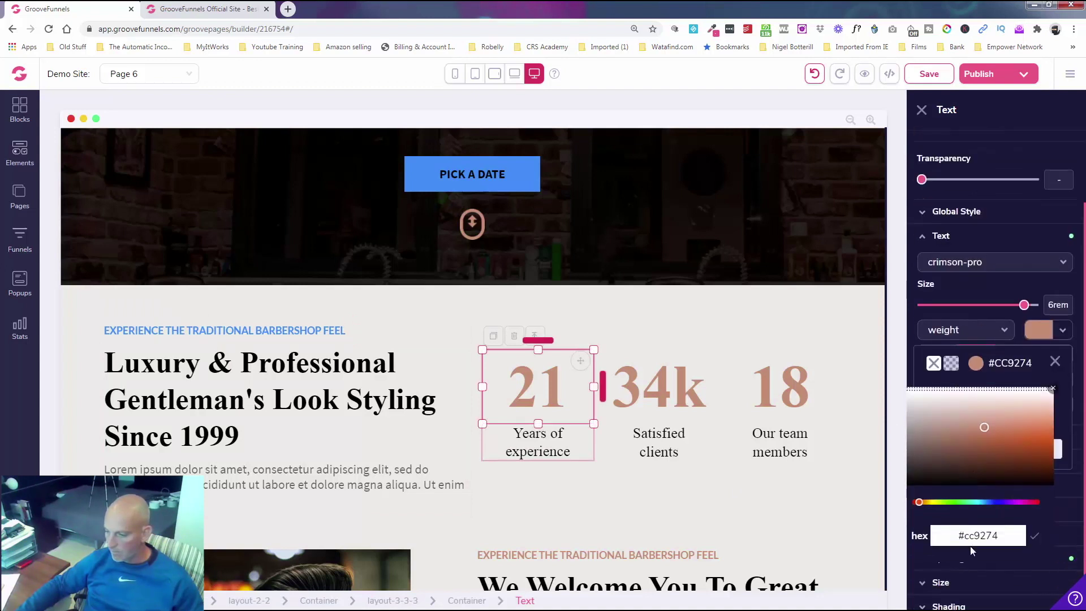
triple_click(972, 528)
type("#2e8cff")
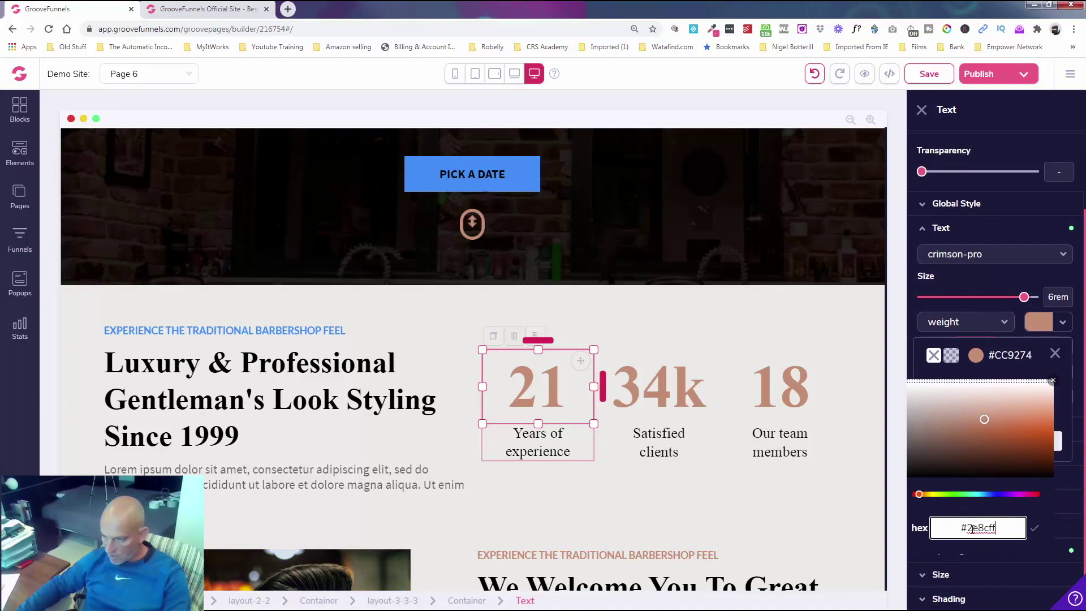
- Set the text colour of the number 34k above Satisfied clients to #2e8cff
left_click(648, 386)
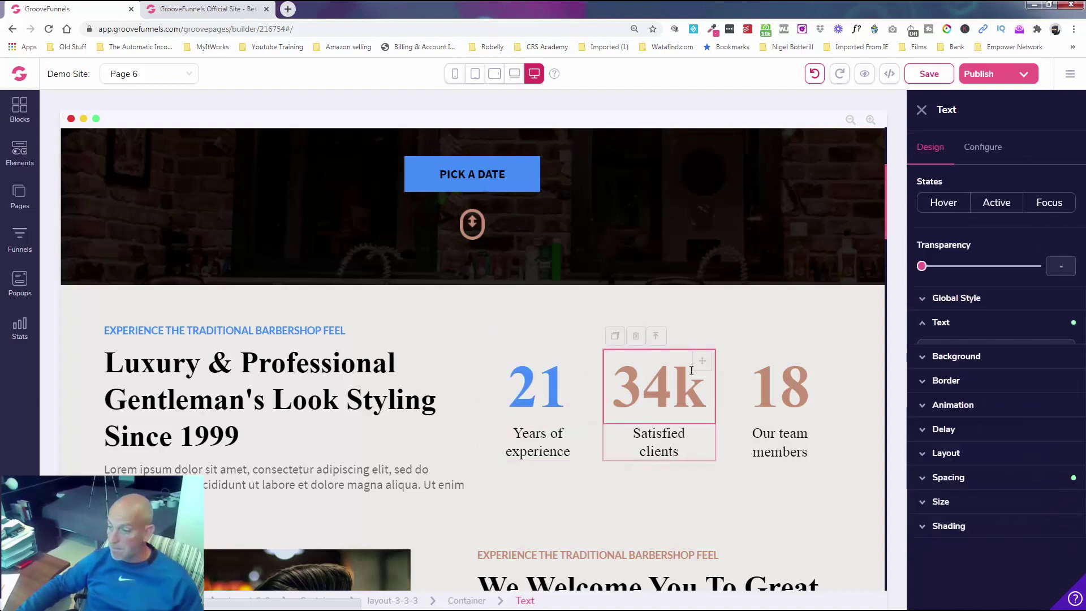
left_click(1040, 416)
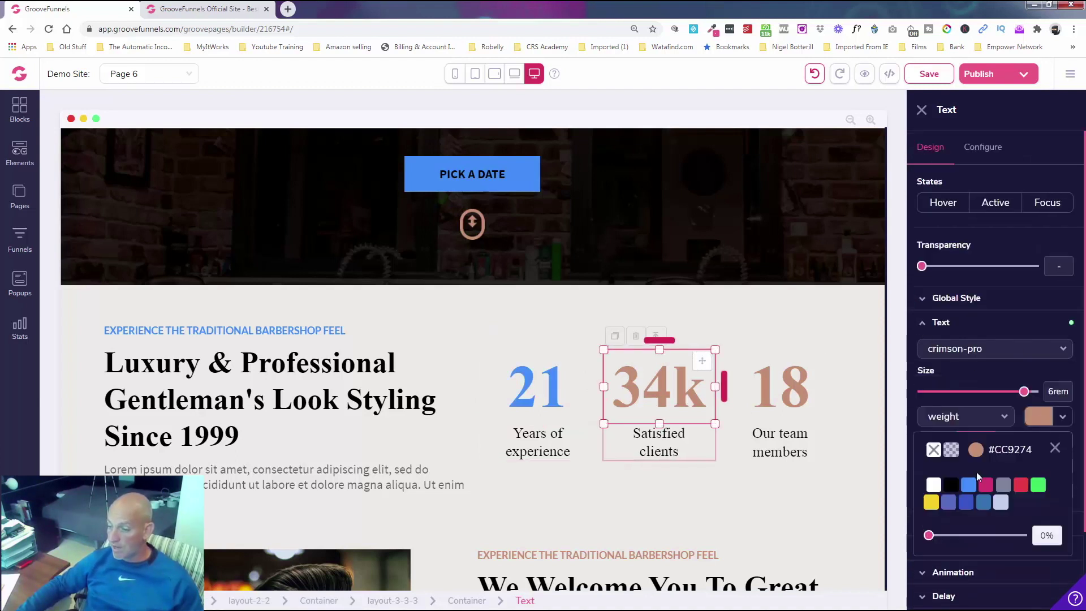
scroll(961, 498, "down", 2)
scroll(960, 537, "down", 2)
triple_click(969, 529)
type("#2e8cff")
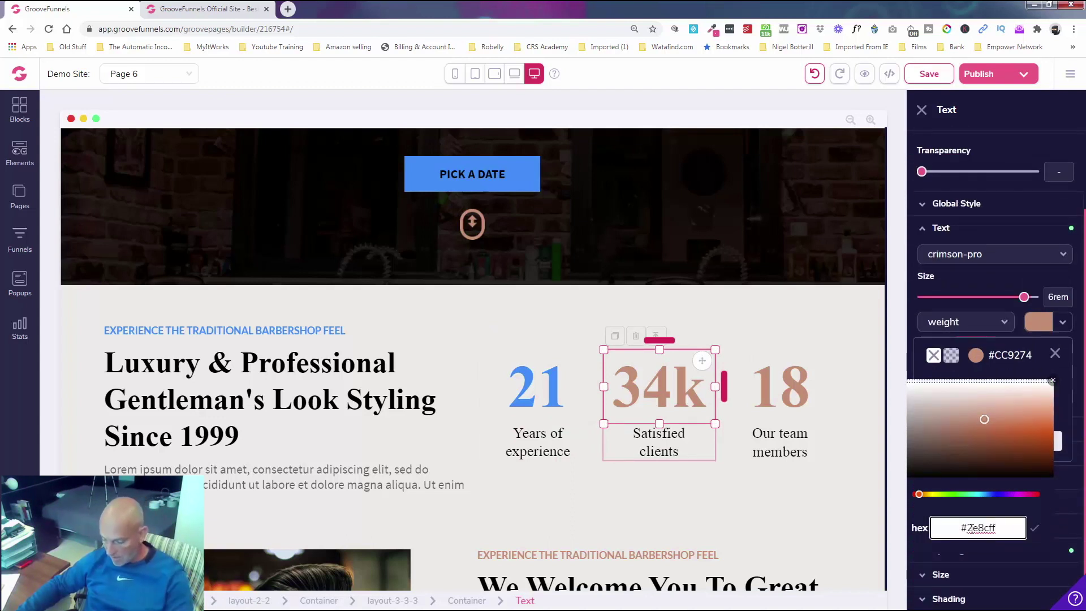
key("Return")
- Set the text colour of the number 18 above Our team members to #2e8cff, and close its settings
left_click(795, 398)
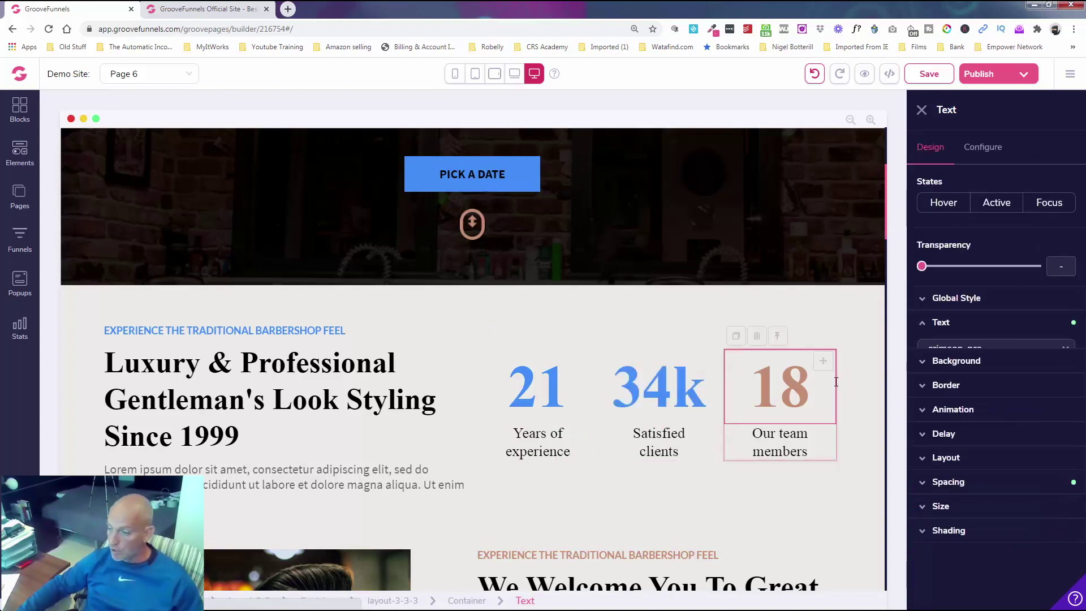
left_click(1033, 415)
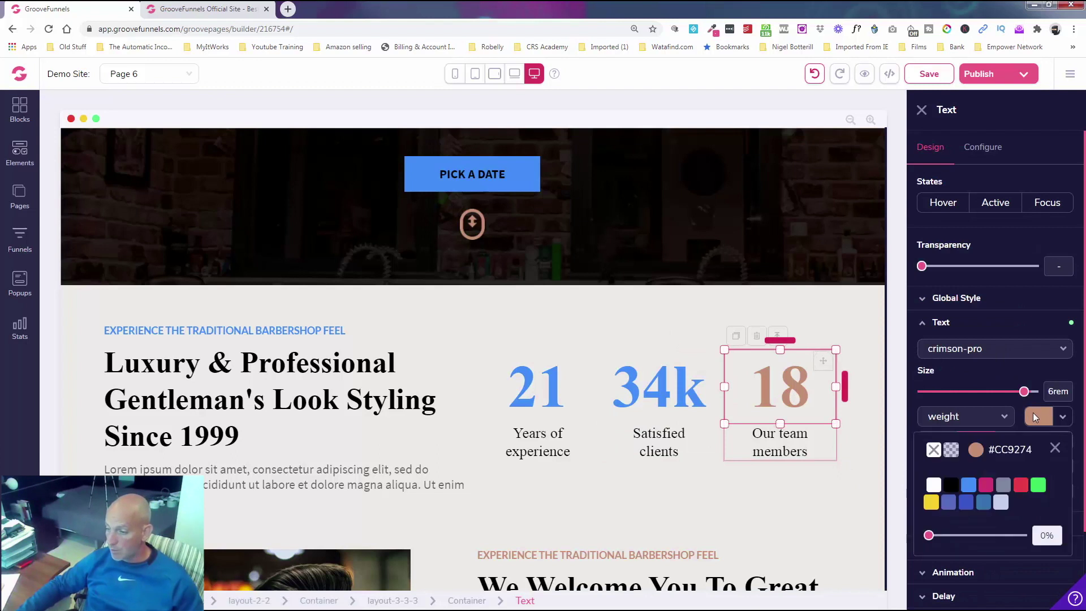
left_click(976, 450)
scroll(965, 507, "down", 2)
double_click(972, 528)
key("Return")
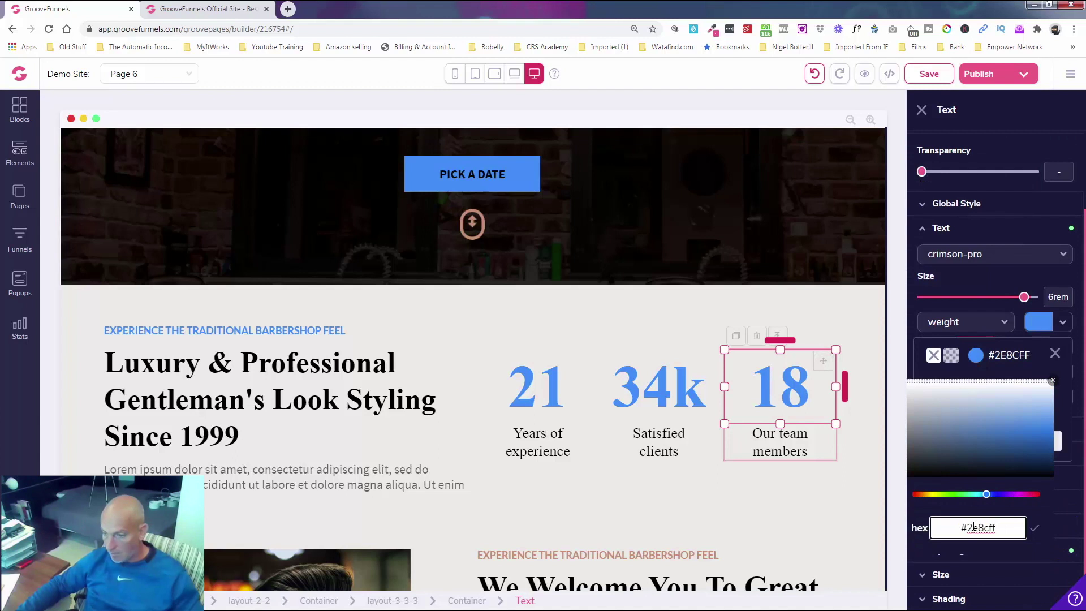
scroll(498, 396, "down", 3)
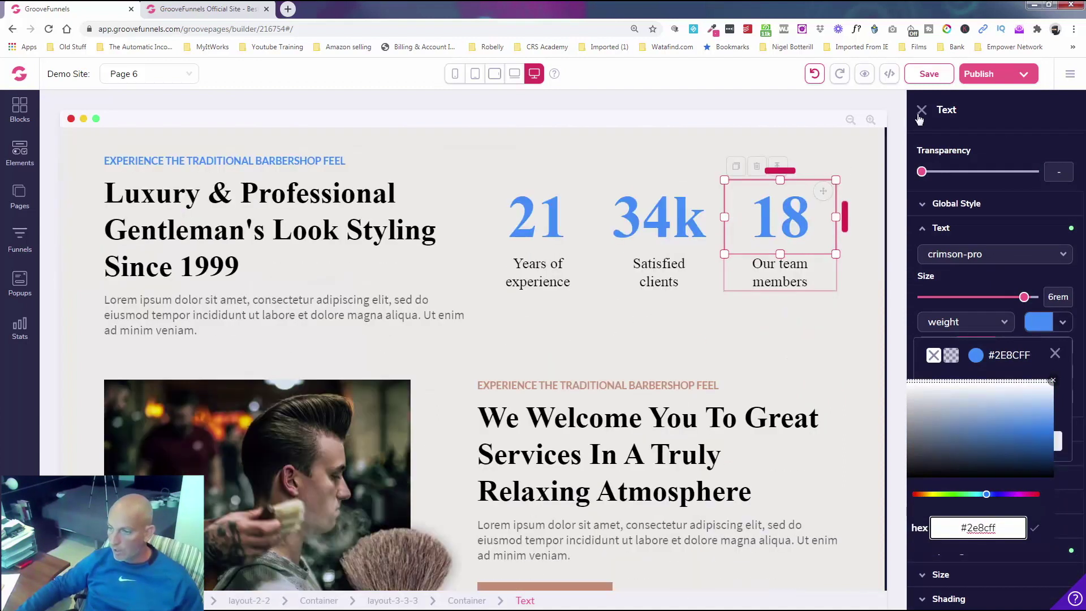
left_click(878, 157)
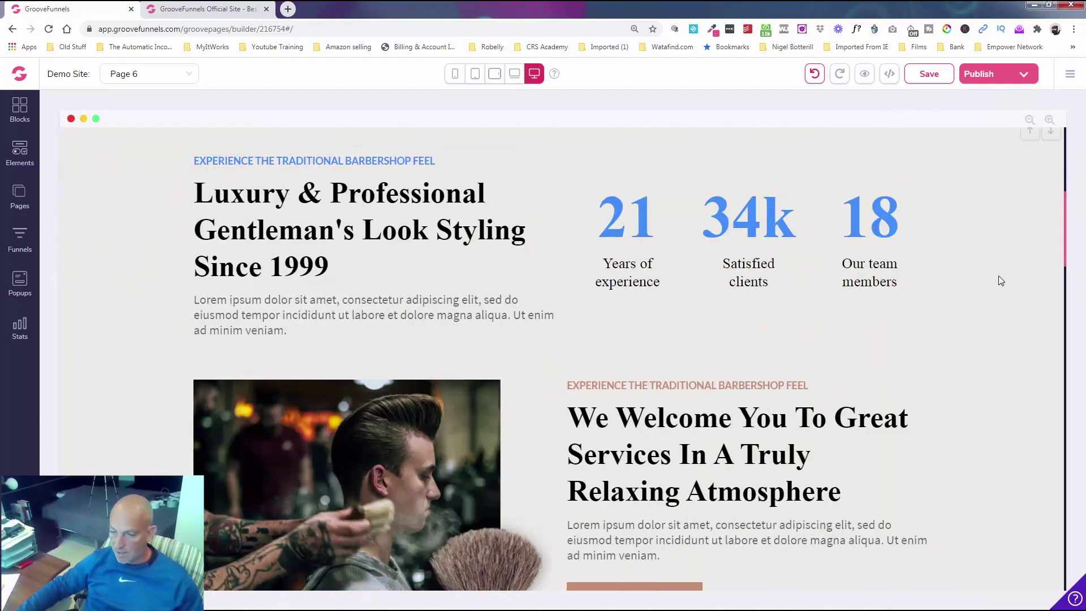
- Set the text colour of the tagline above the We Welcome You To Great Services heading to #2e8cff
left_click(707, 386)
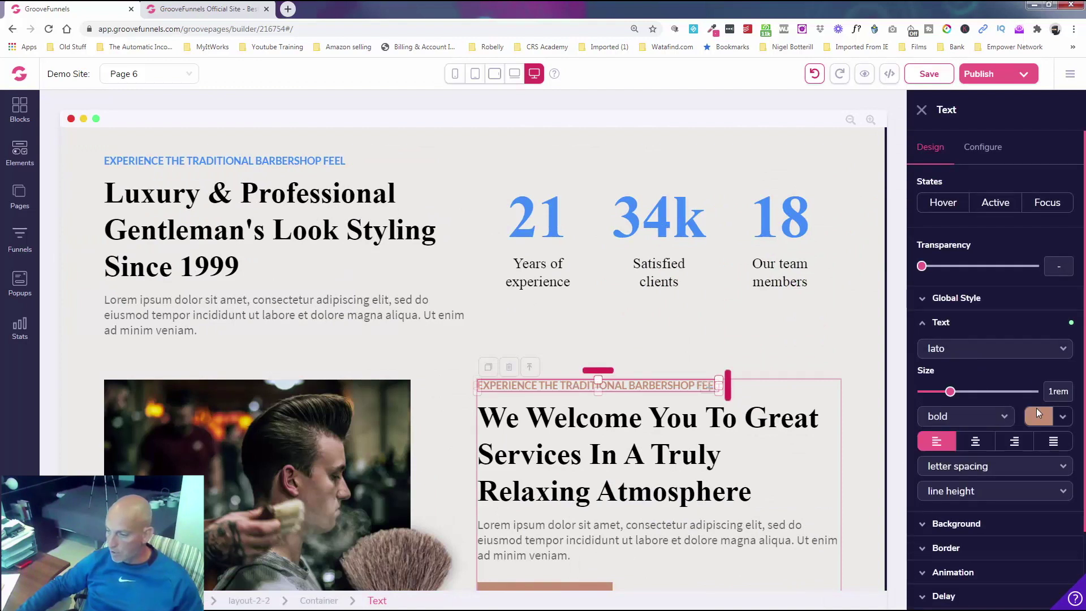
left_click(1040, 415)
left_click(976, 449)
scroll(962, 509, "down", 2)
left_click_drag(958, 525, 1004, 527)
type("#2e8cff")
- Look through the text, background and border settings of the PICK A DATE button in the We Welcome You section
scroll(795, 430, "down", 3)
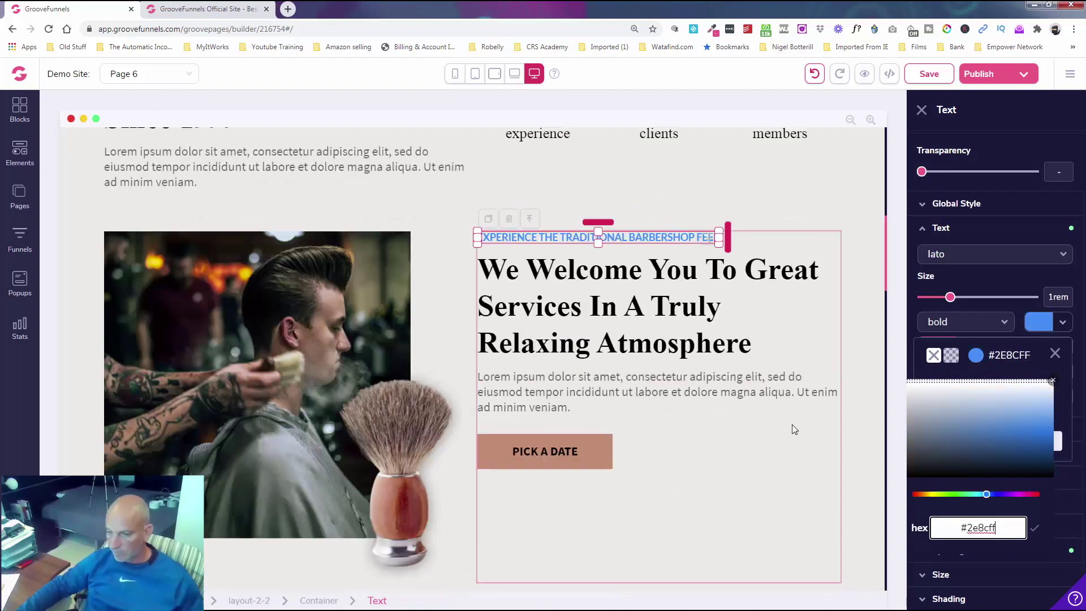
scroll(792, 429, "down", 1)
left_click(589, 372)
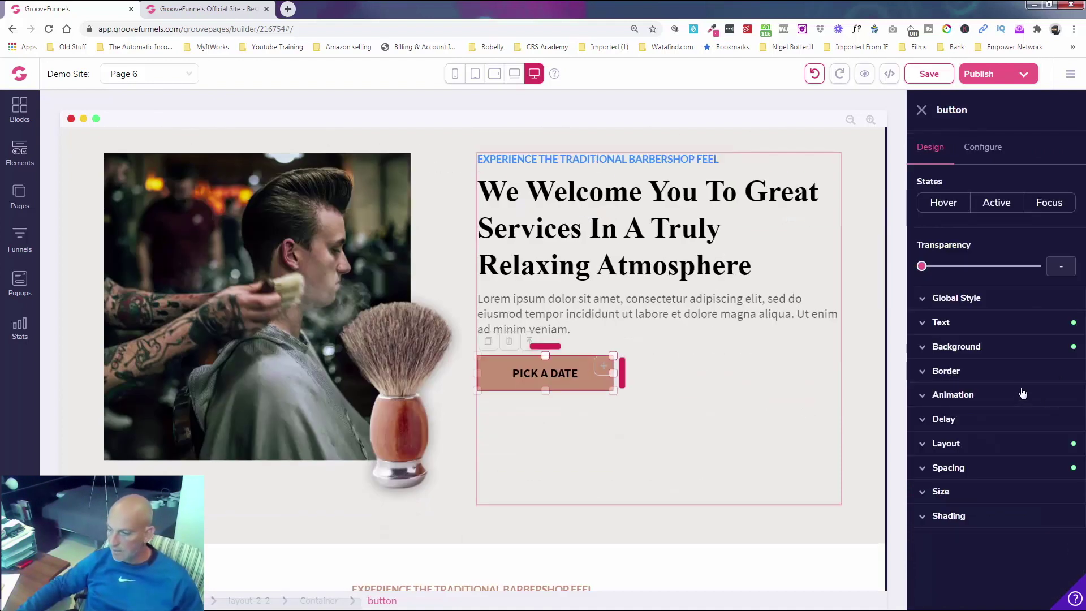
left_click(1000, 327)
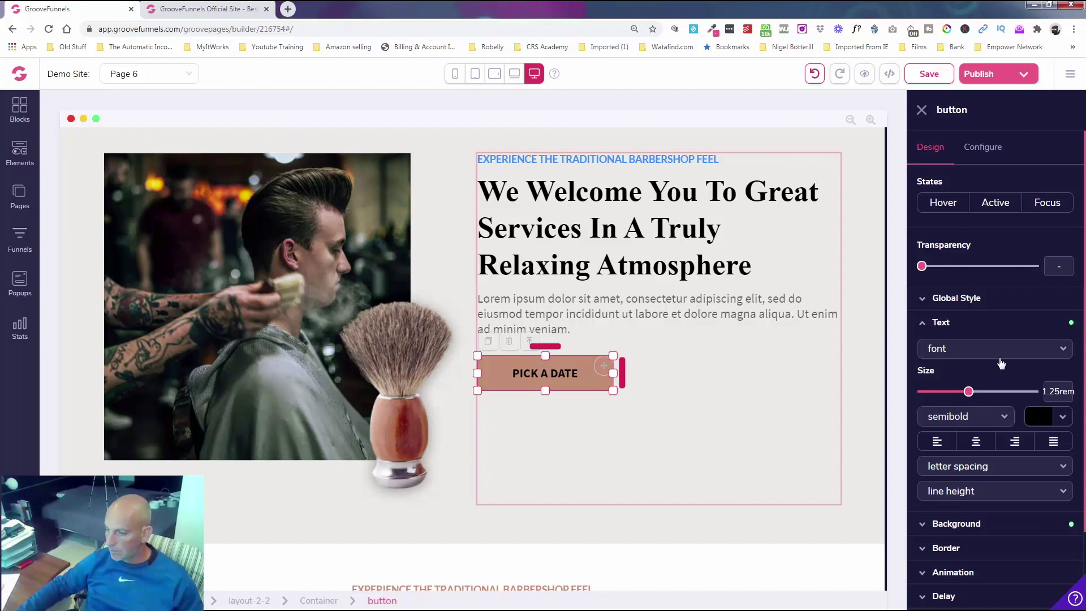
left_click(948, 324)
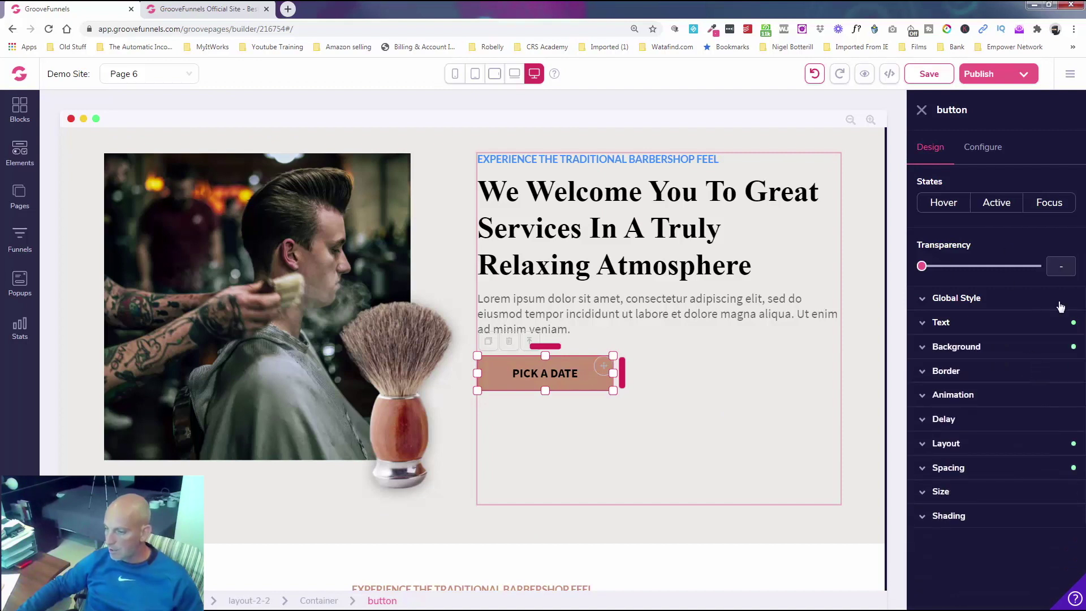
left_click(948, 325)
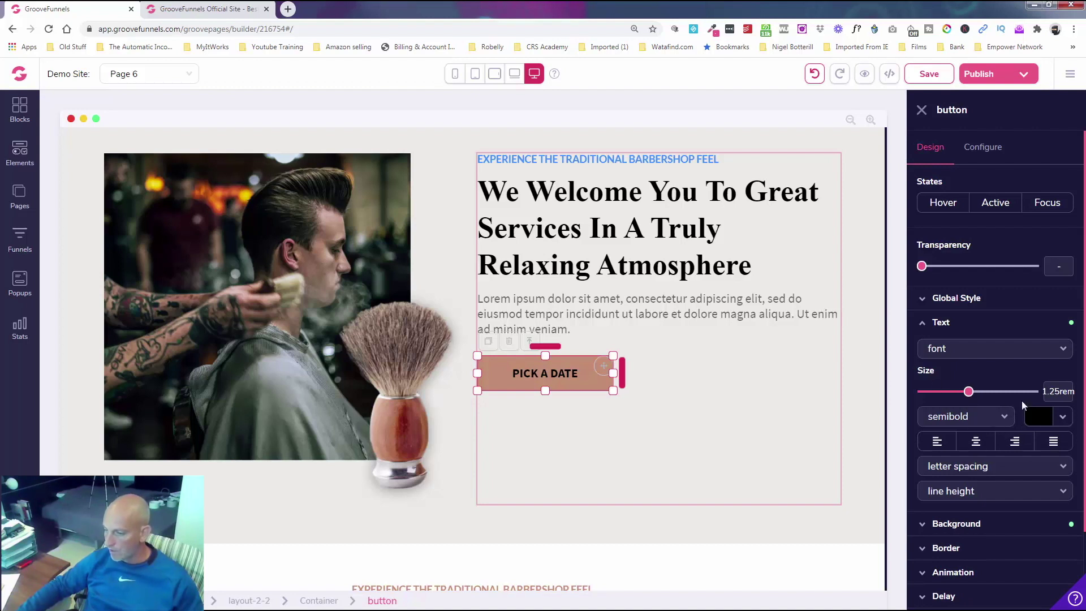
left_click(951, 324)
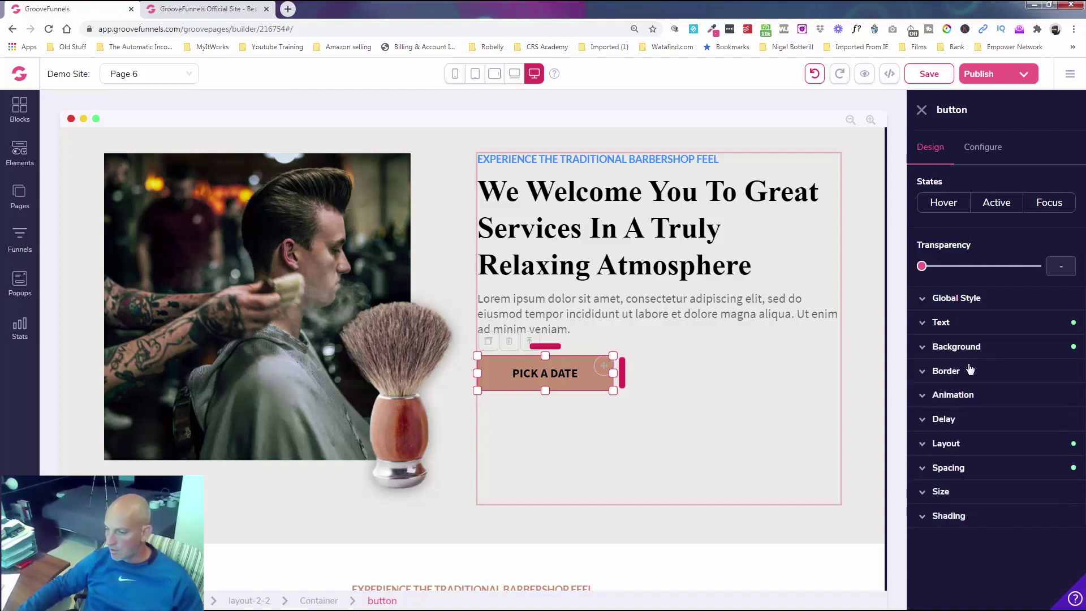
left_click(969, 352)
left_click(969, 348)
left_click(971, 372)
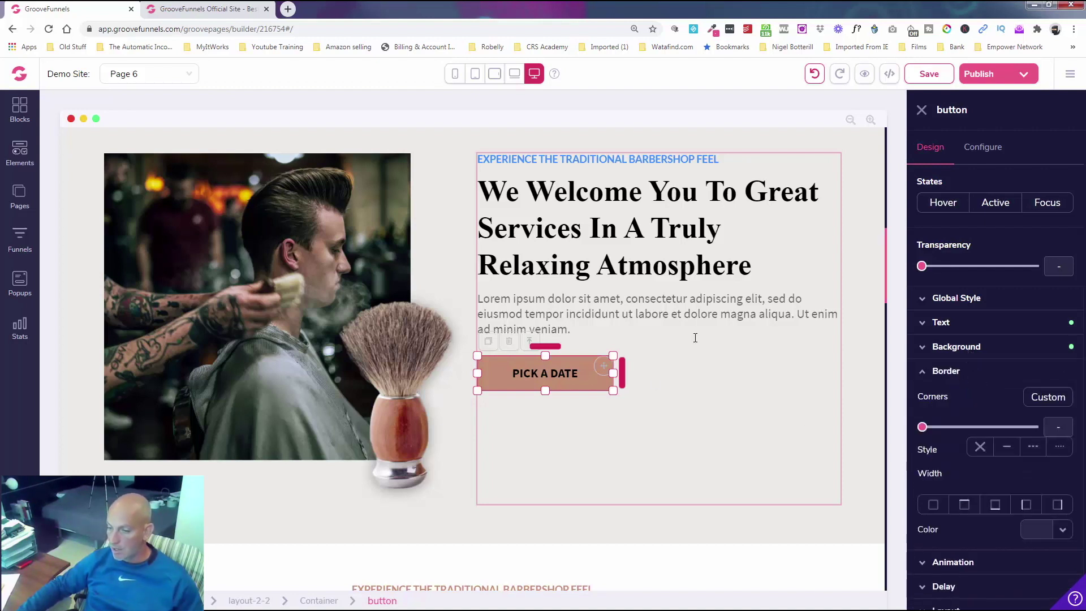
left_click(974, 374)
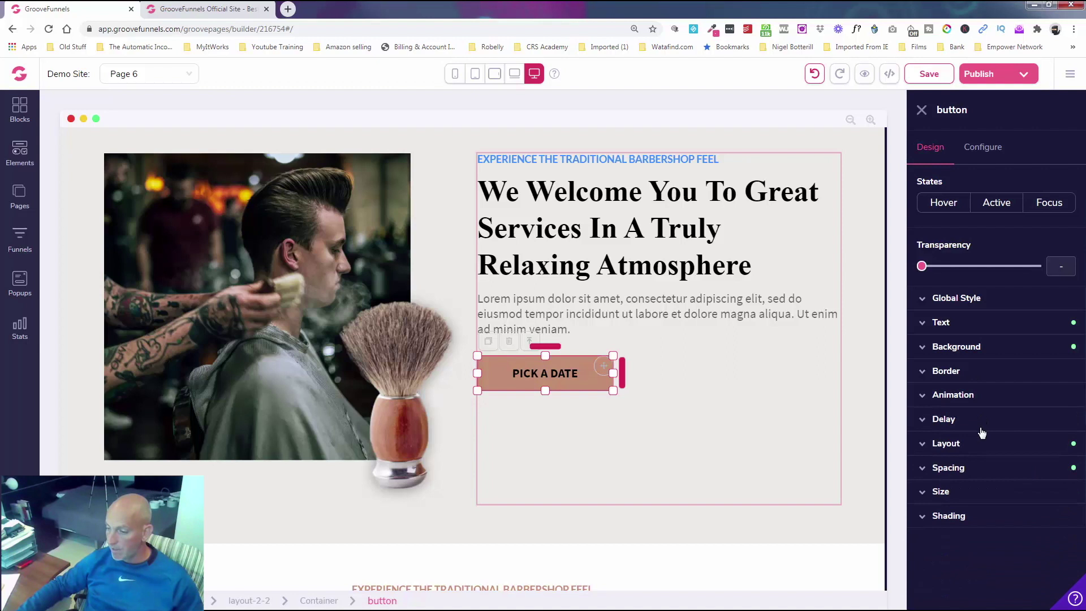
- Look through the animation, delay and layout settings of the same PICK A DATE button
left_click(978, 400)
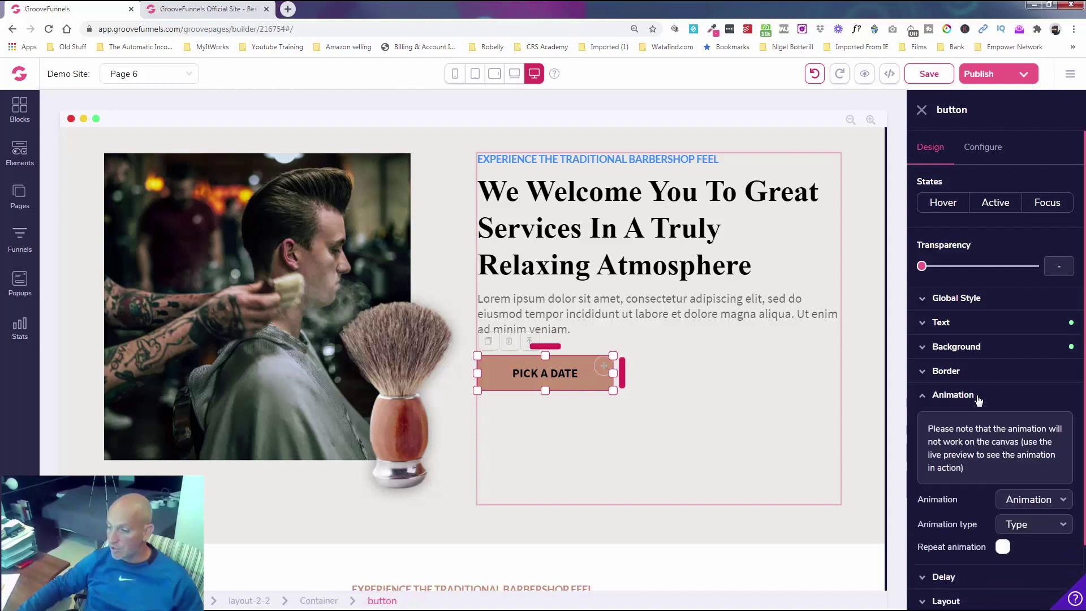
left_click(978, 400)
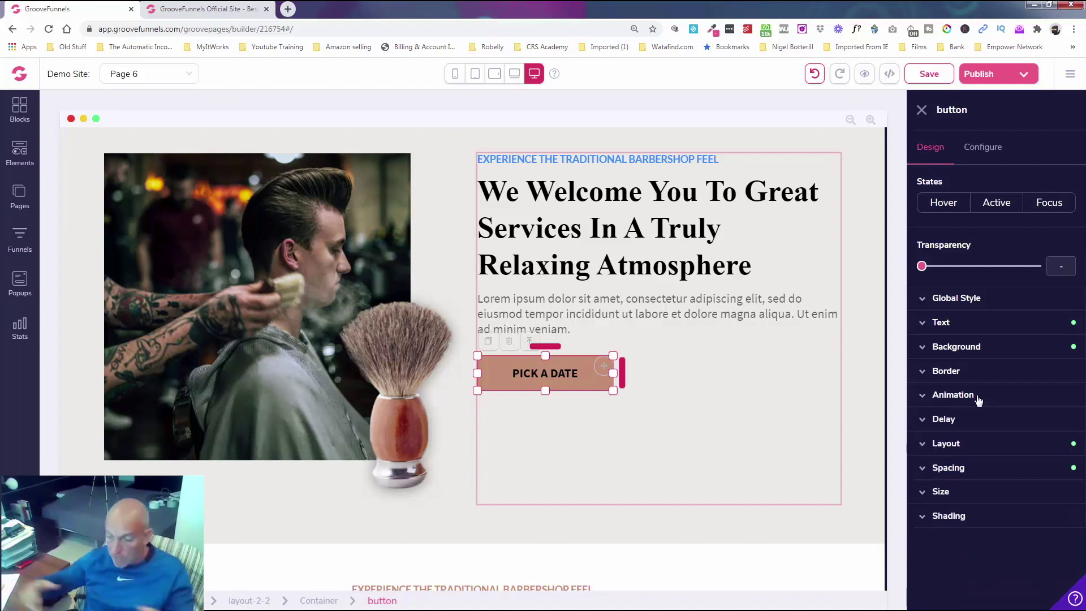
left_click(983, 420)
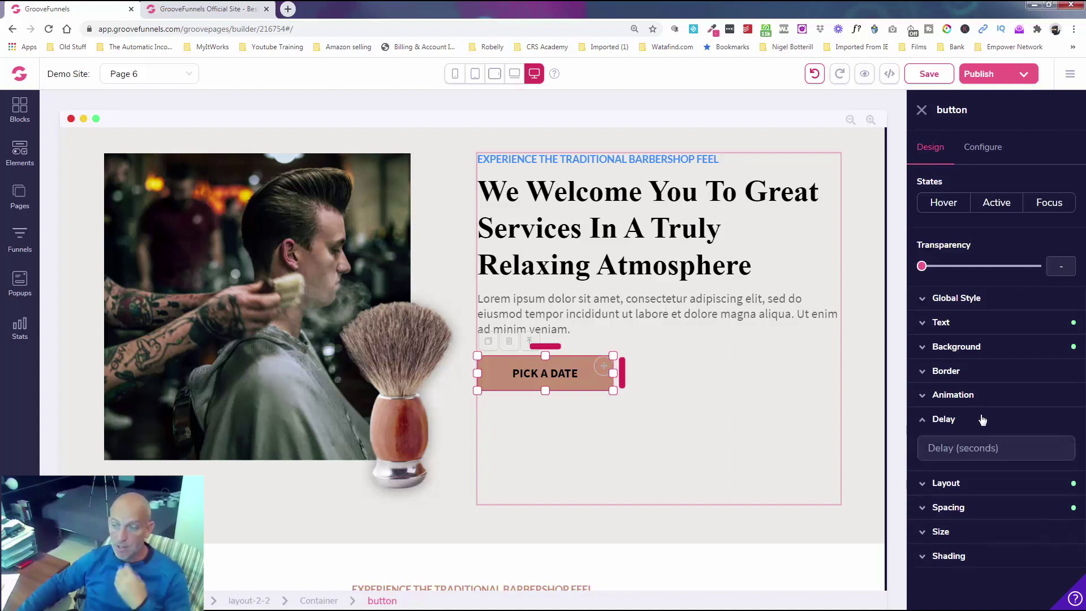
left_click(983, 419)
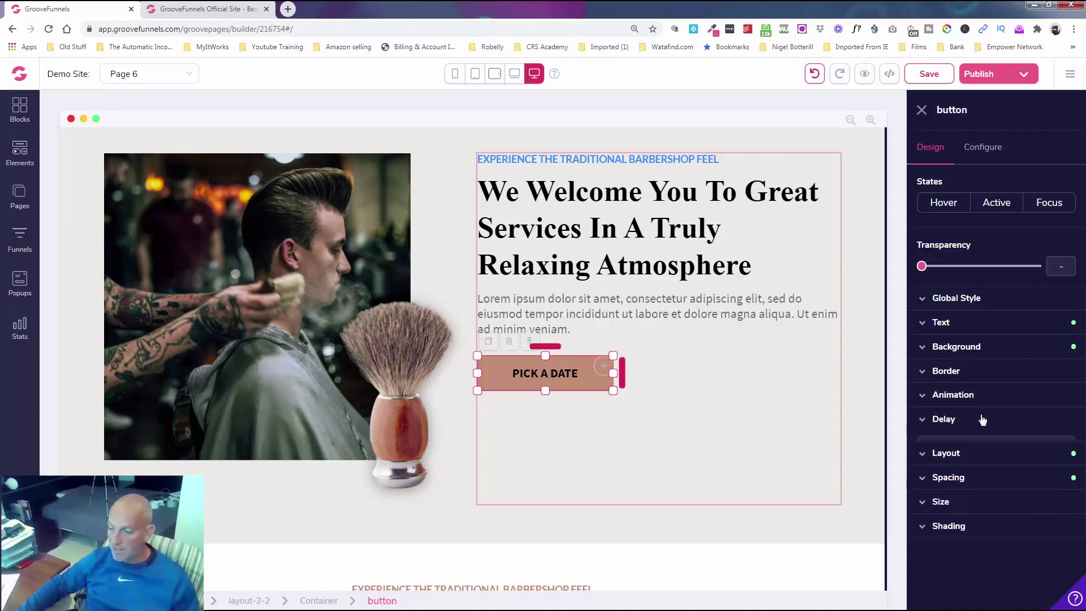
left_click(994, 444)
left_click(995, 447)
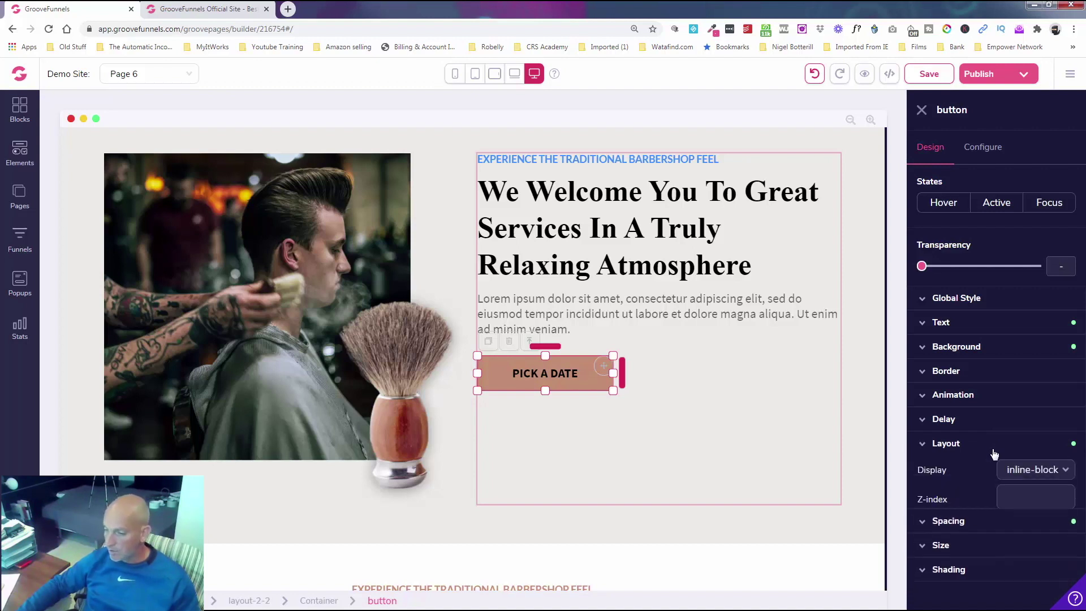
- Increase the top margin of the PICK A DATE button in the We Welcome You section to 3.5rem
left_click(994, 470)
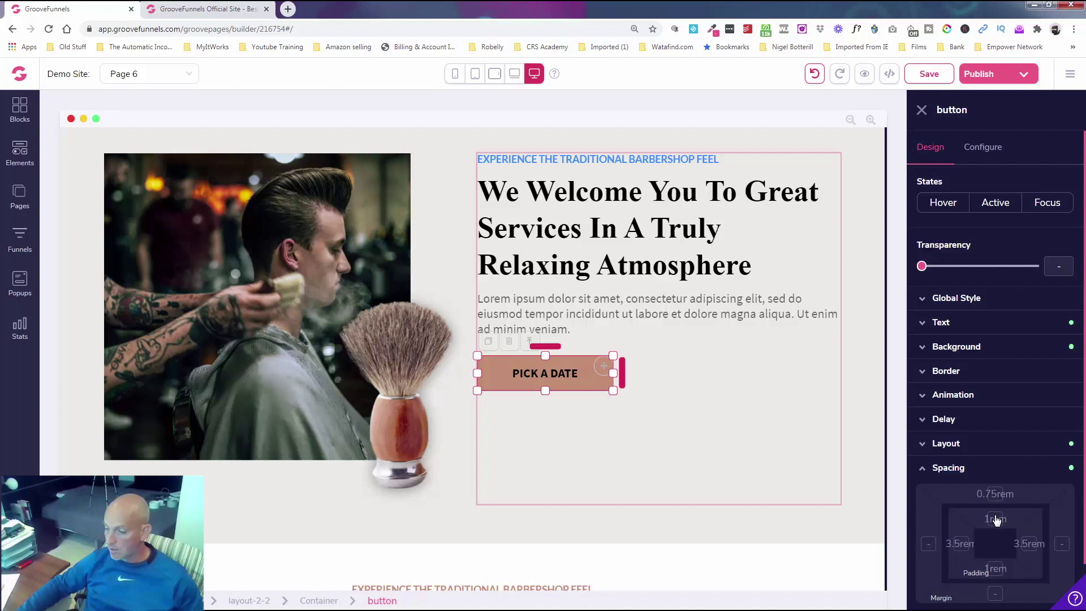
scroll(965, 566, "down", 2)
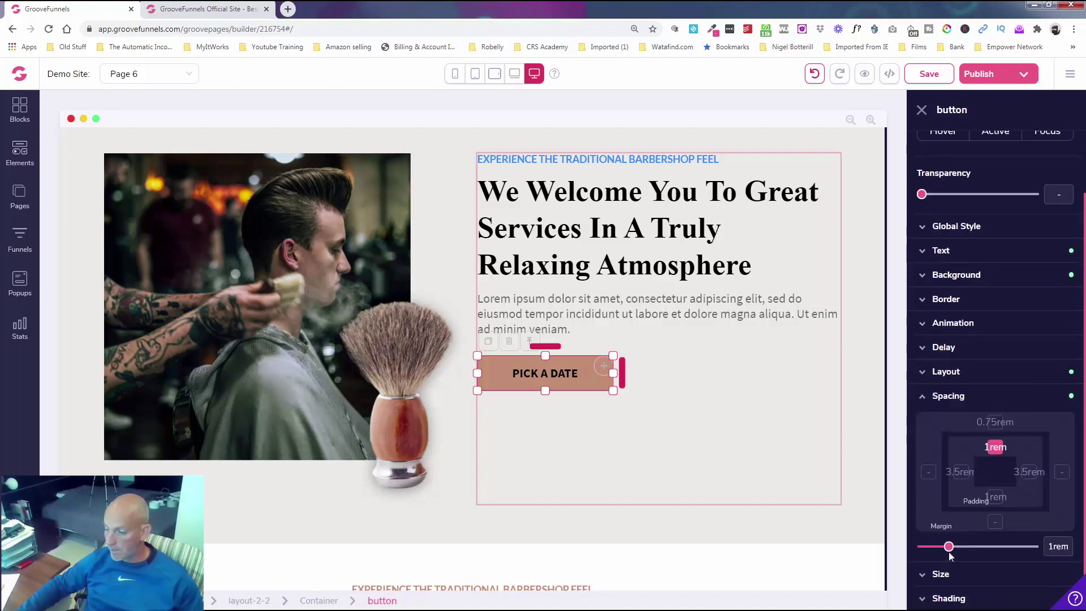
mouse_move(965, 554)
left_mouse_down()
mouse_move(1002, 558)
mouse_move(949, 561)
left_mouse_up()
left_click(995, 423)
left_click_drag(945, 549, 989, 549)
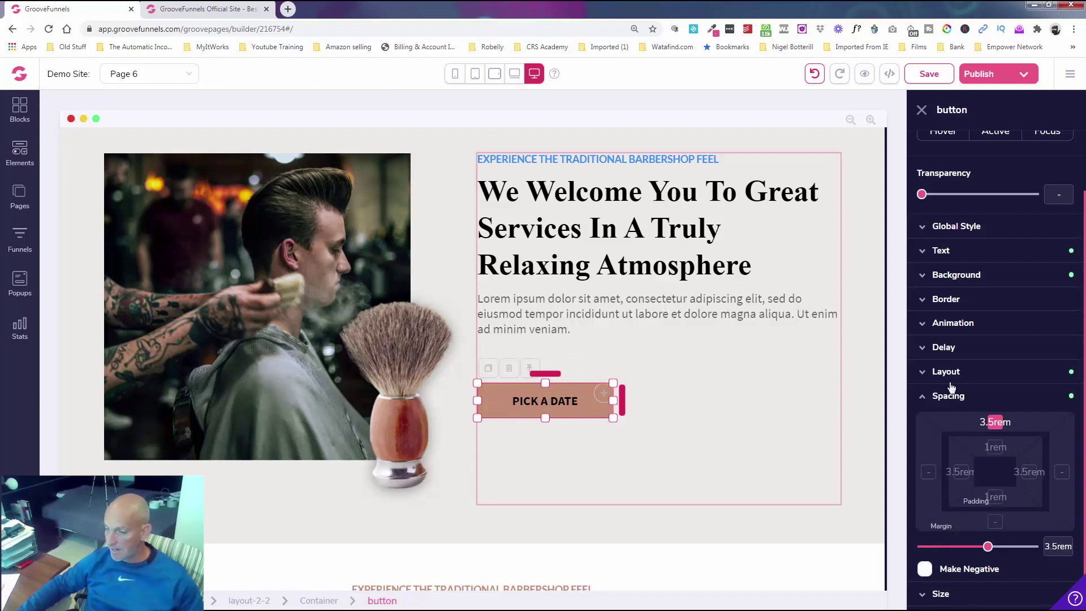
- Set the background colour of the PICK A DATE button in the We Welcome You section to #2e8cff
left_click(992, 276)
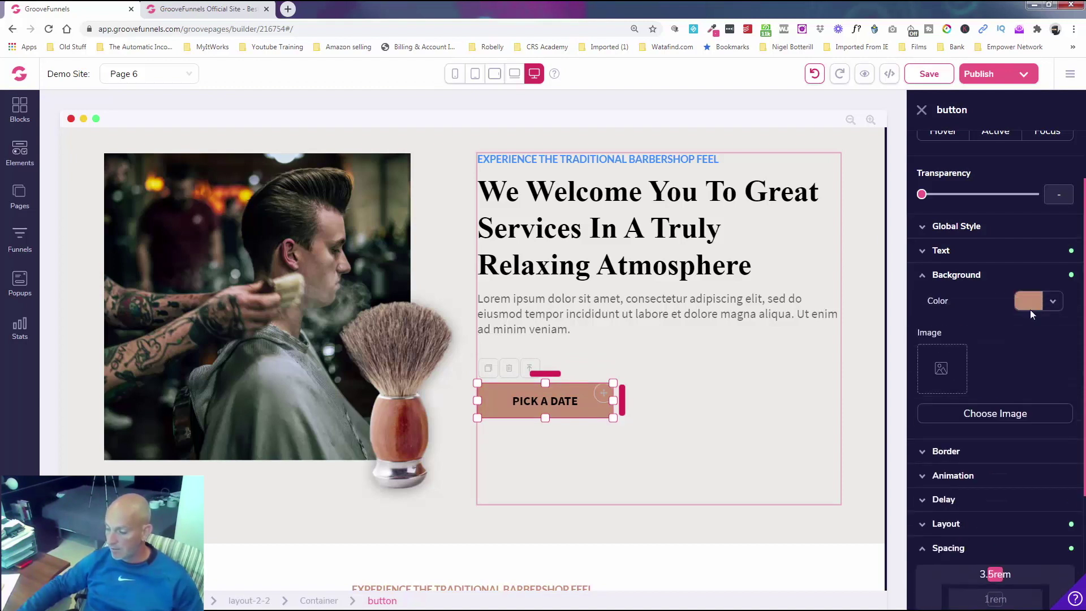
left_click(1030, 304)
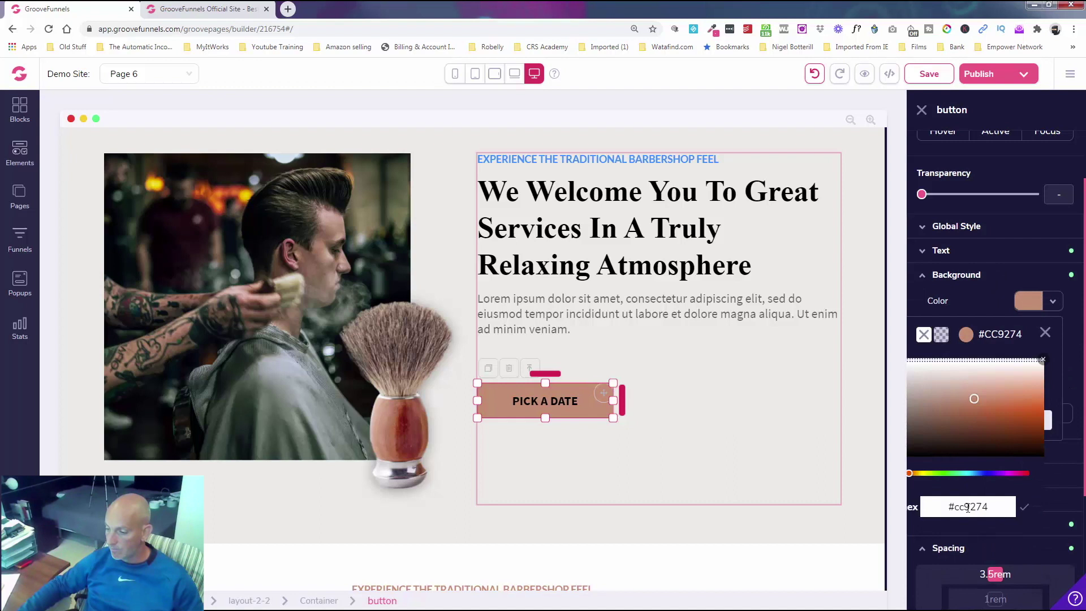
triple_click(968, 506)
type("#2e8cff")
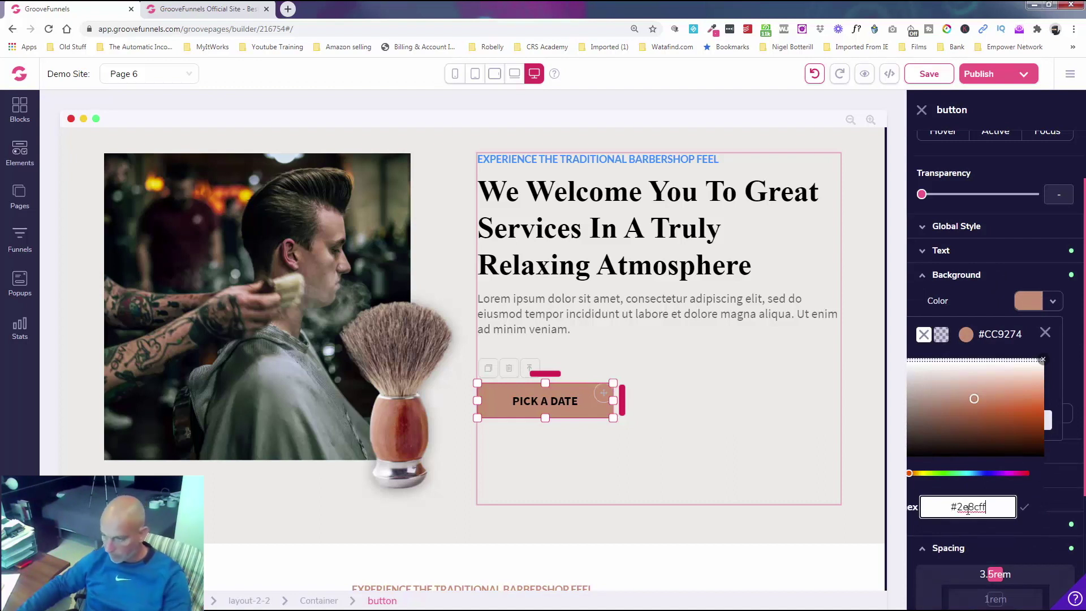
key("Return")
left_click(864, 403)
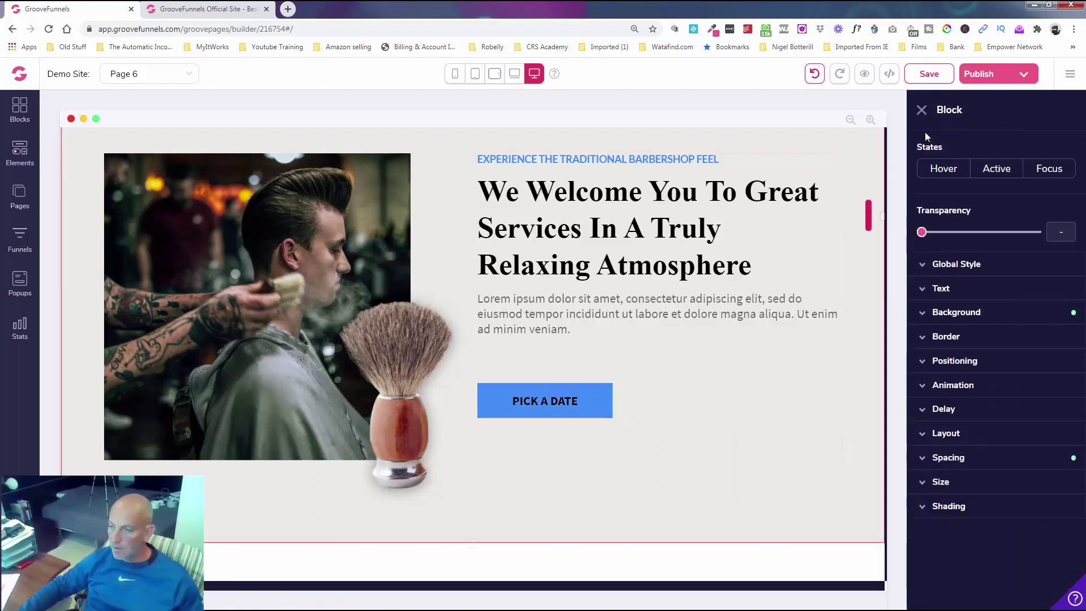
left_click(922, 110)
- Set the text colour of the tagline above the Friendly Staff, Great At What They Do heading to #2e8cff
scroll(905, 237, "down", 5)
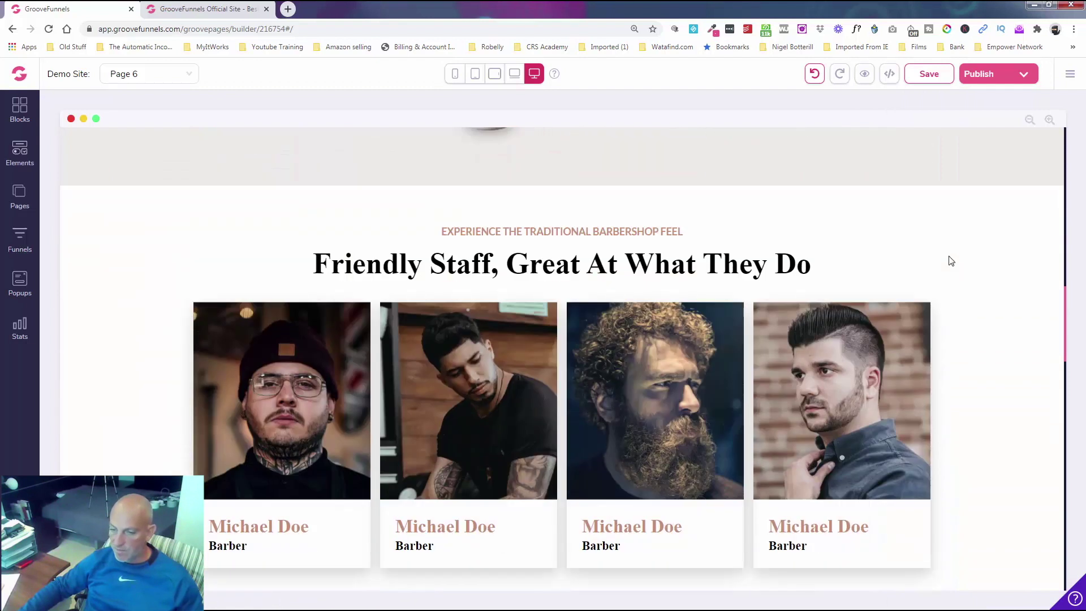
scroll(949, 258, "down", 1)
left_click(646, 192)
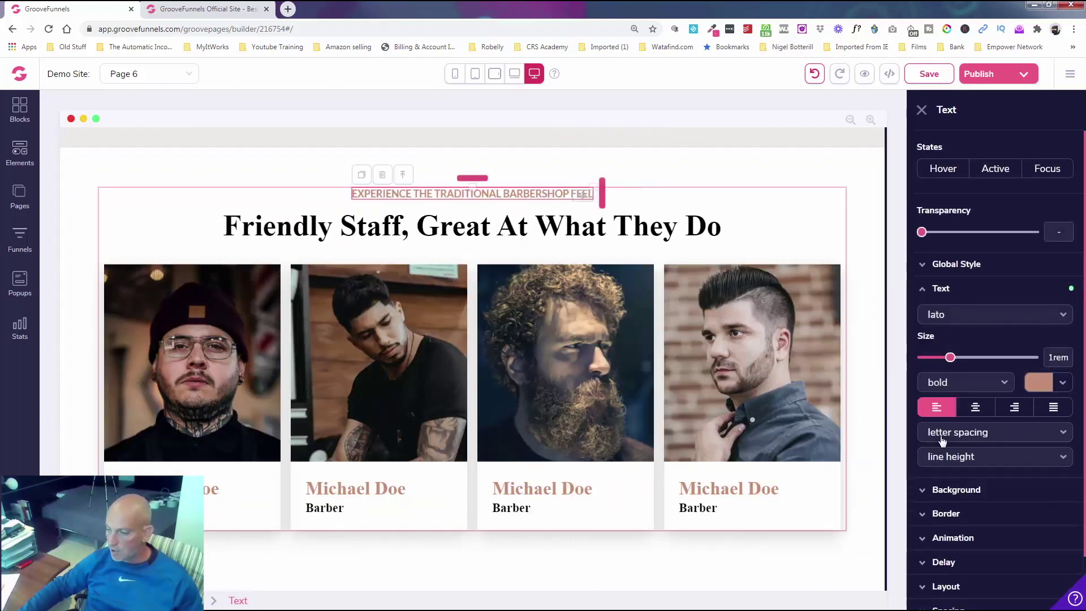
left_click(1031, 384)
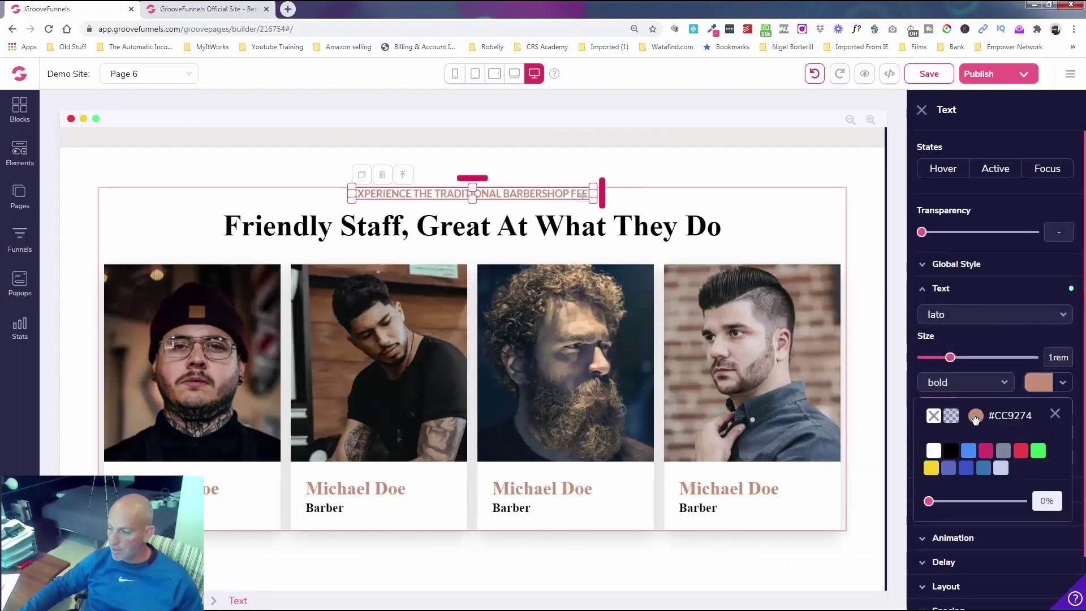
left_click(992, 587)
key("ctrl+a")
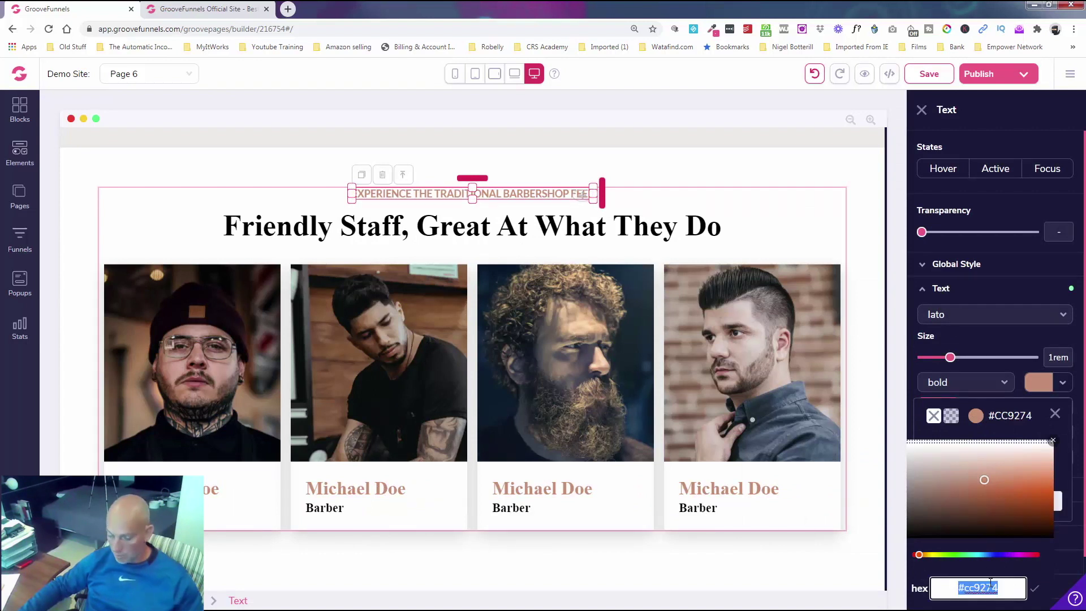
type("#2e8cff")
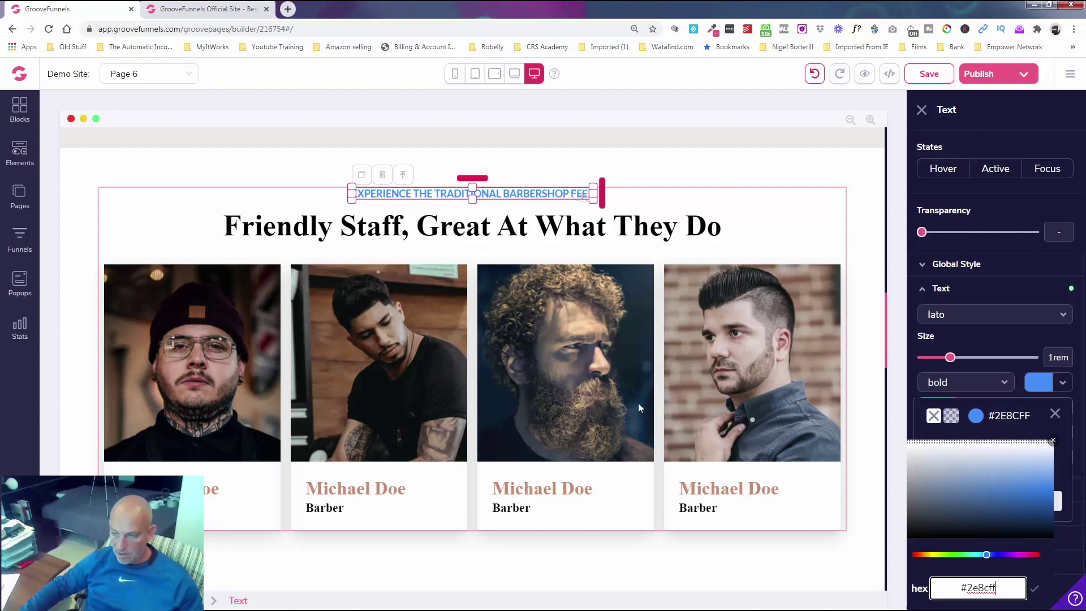
left_click(921, 110)
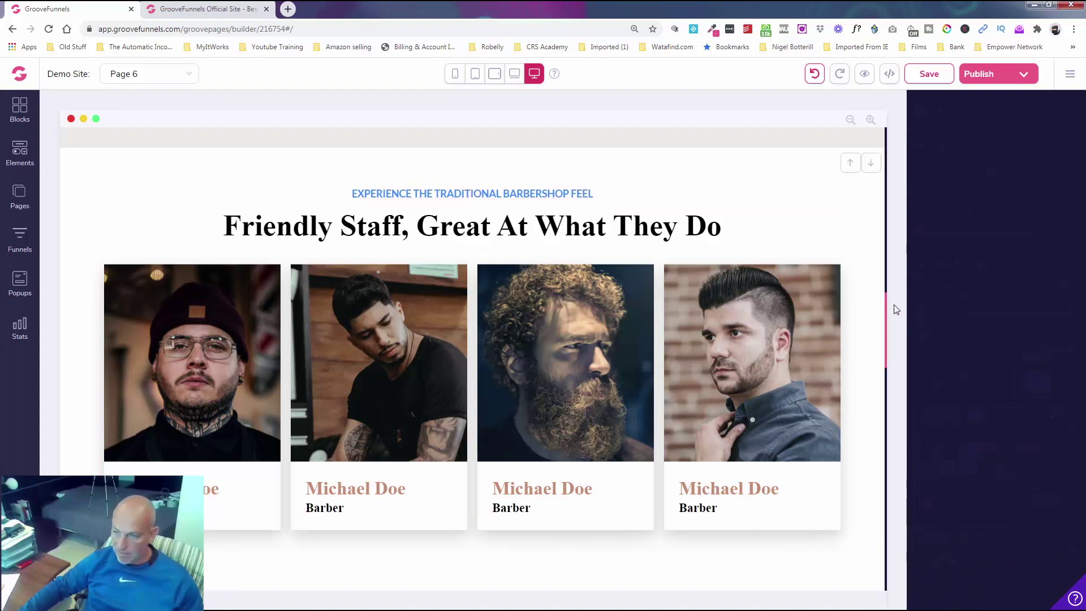
- Set the text colour of the tagline above the We Offer Our Clients heading to #2e8cff
scroll(1025, 329, "down", 2)
scroll(1025, 329, "down", 6)
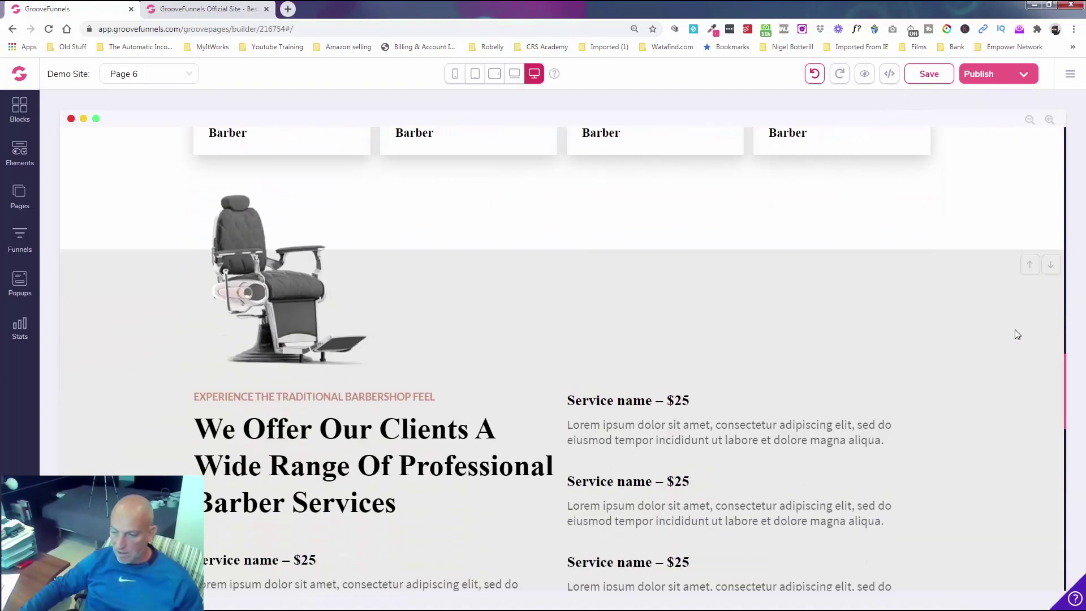
left_click(308, 266)
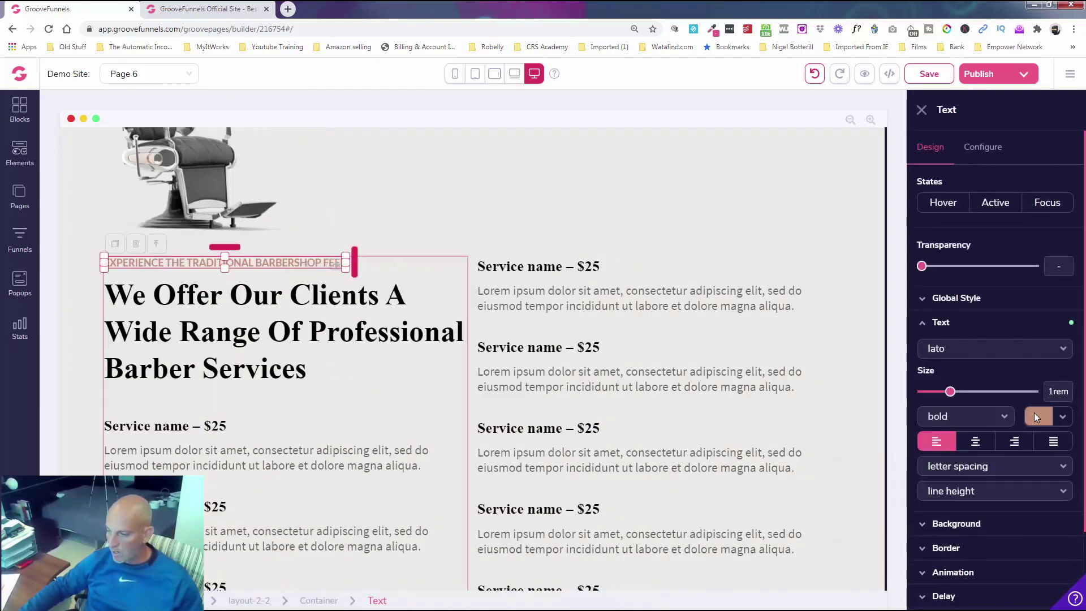
left_click(1037, 417)
left_click(975, 451)
scroll(983, 466, "down", 2)
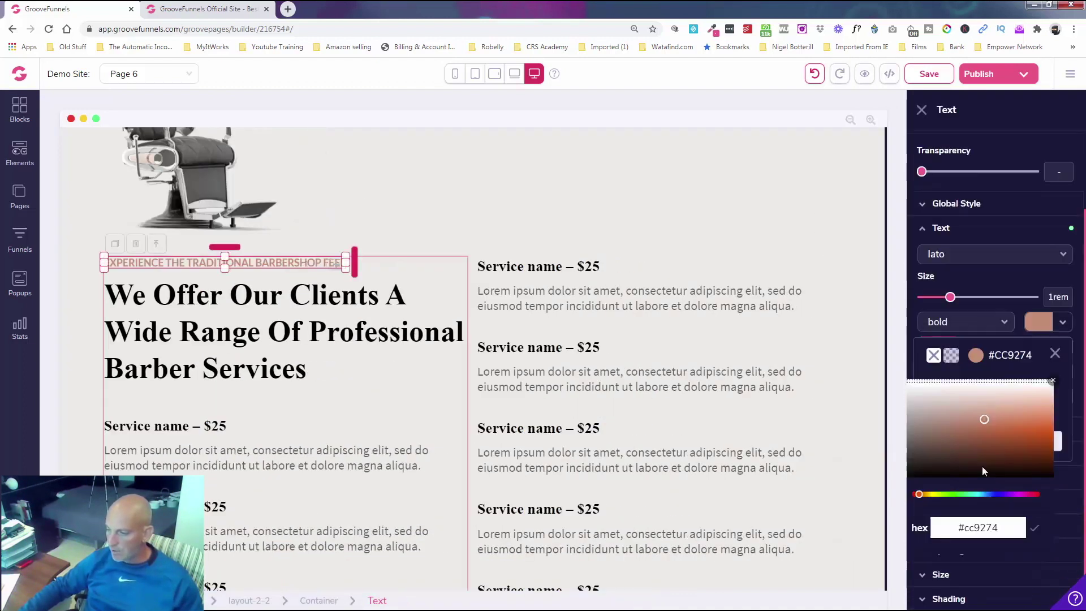
triple_click(973, 527)
type("#2e8cff")
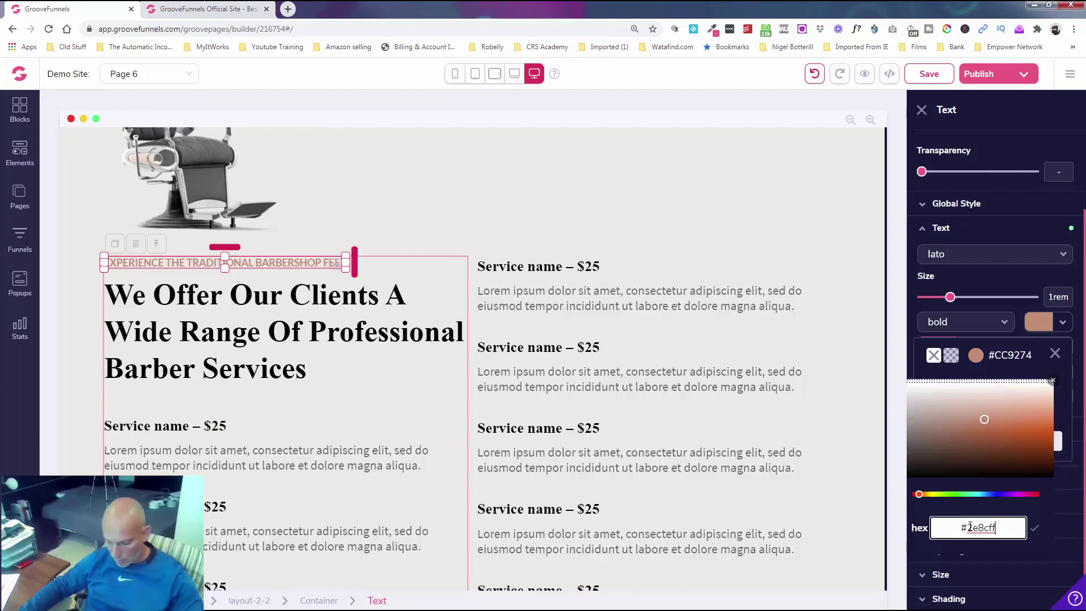
left_click(841, 201)
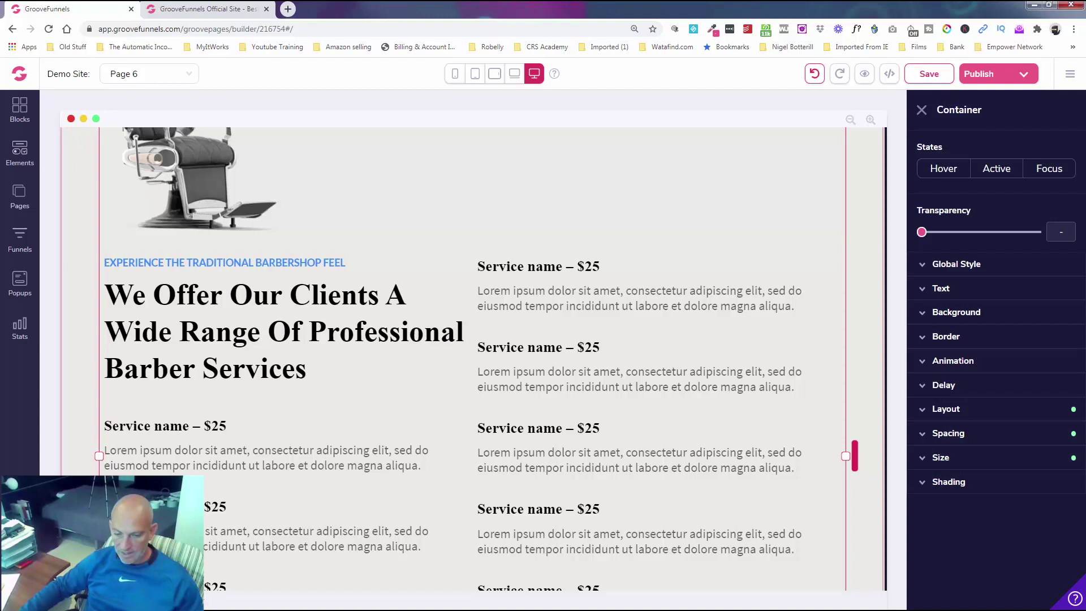
- Set the background colour of the We Offer Our Clients services block to #2e8cff
left_click(212, 142)
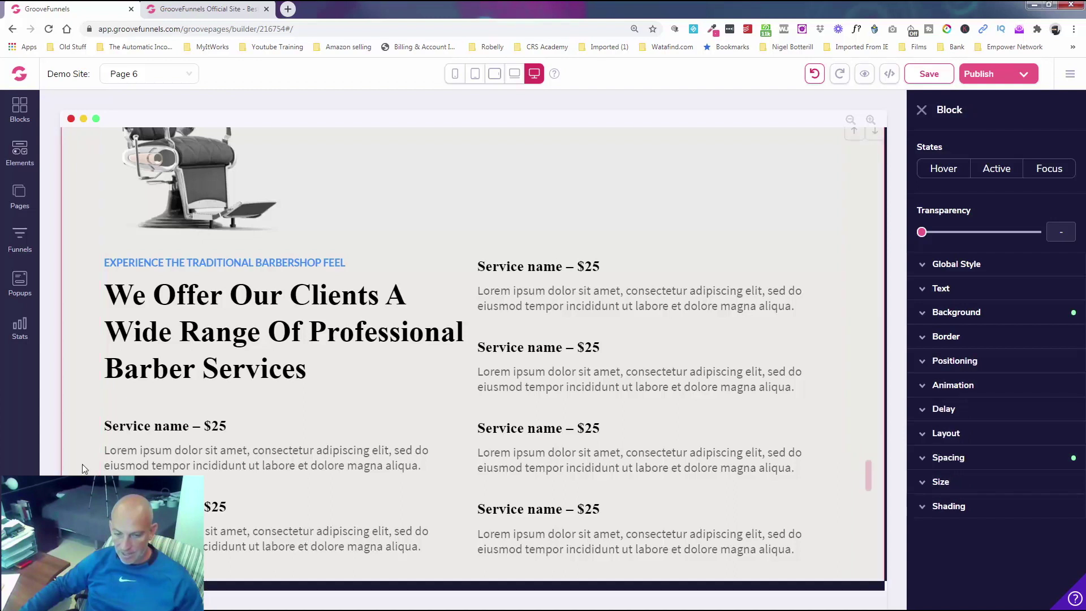
left_click(1025, 313)
left_click(1034, 339)
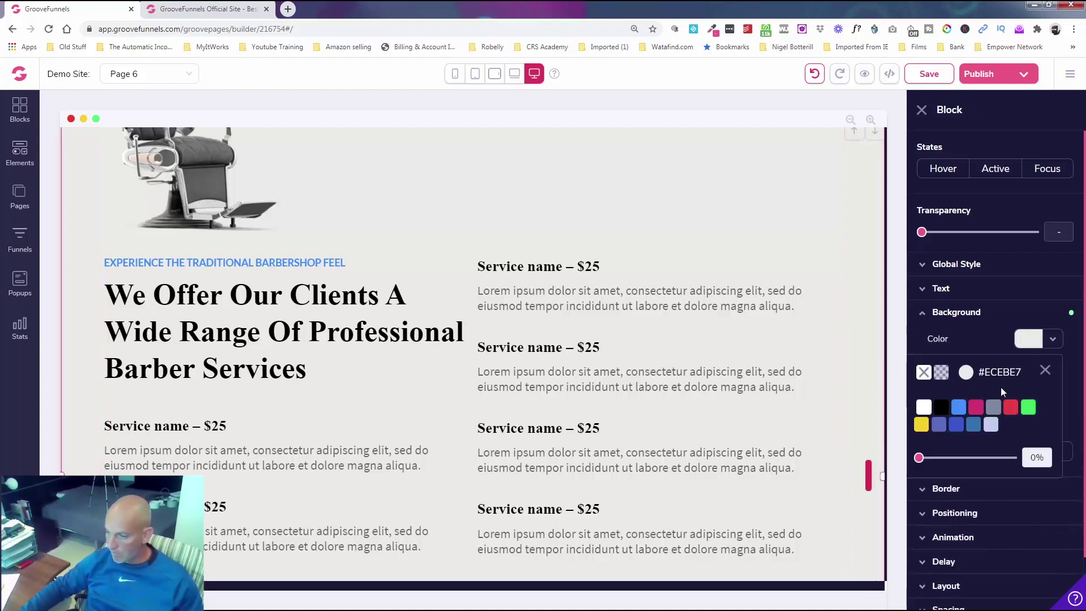
mouse_move(963, 410)
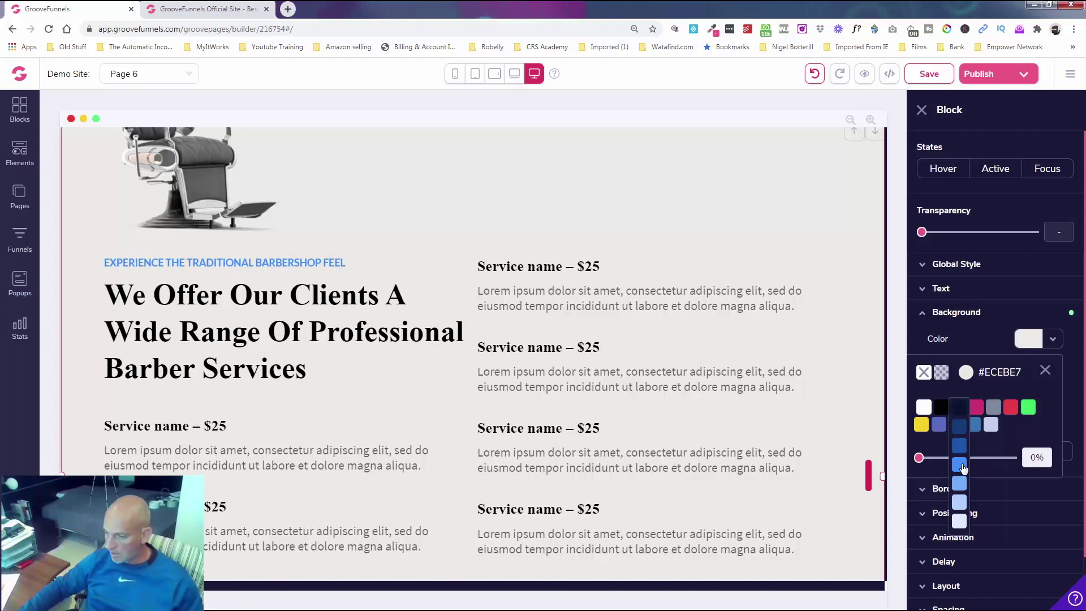
left_click(965, 375)
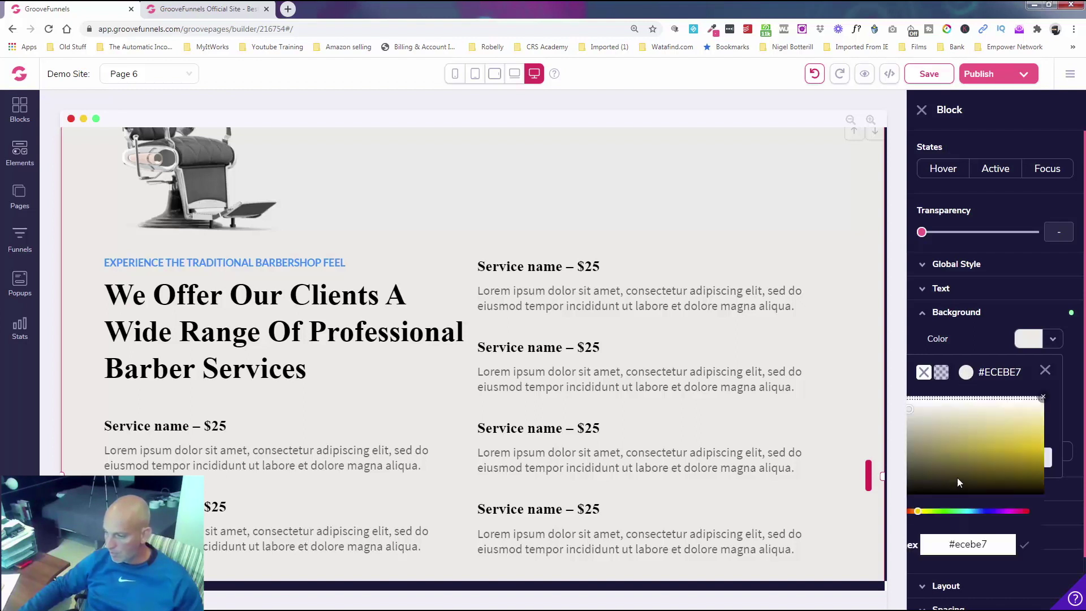
triple_click(979, 544)
type("#2e8cff")
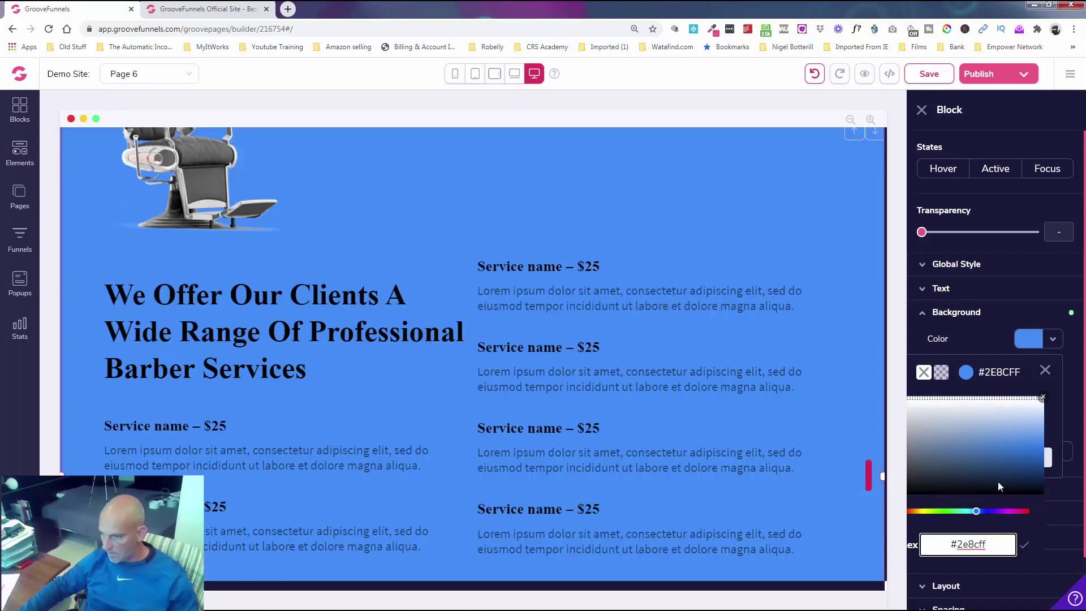
left_click(1045, 370)
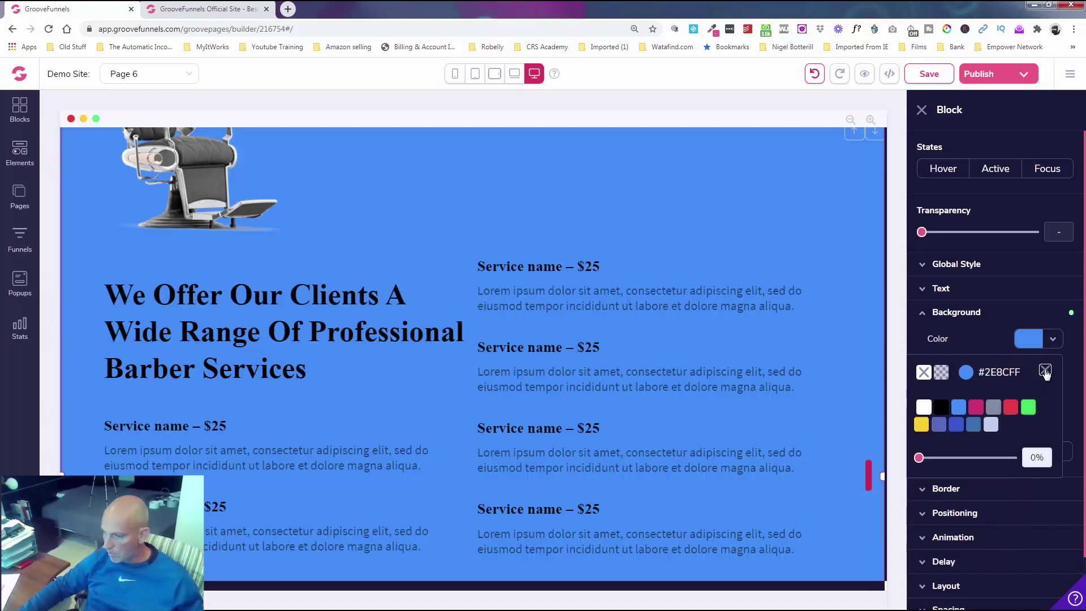
- Set the transparency of the services block's background colour to 70%
left_click(1026, 339)
left_click_drag(929, 462, 985, 460)
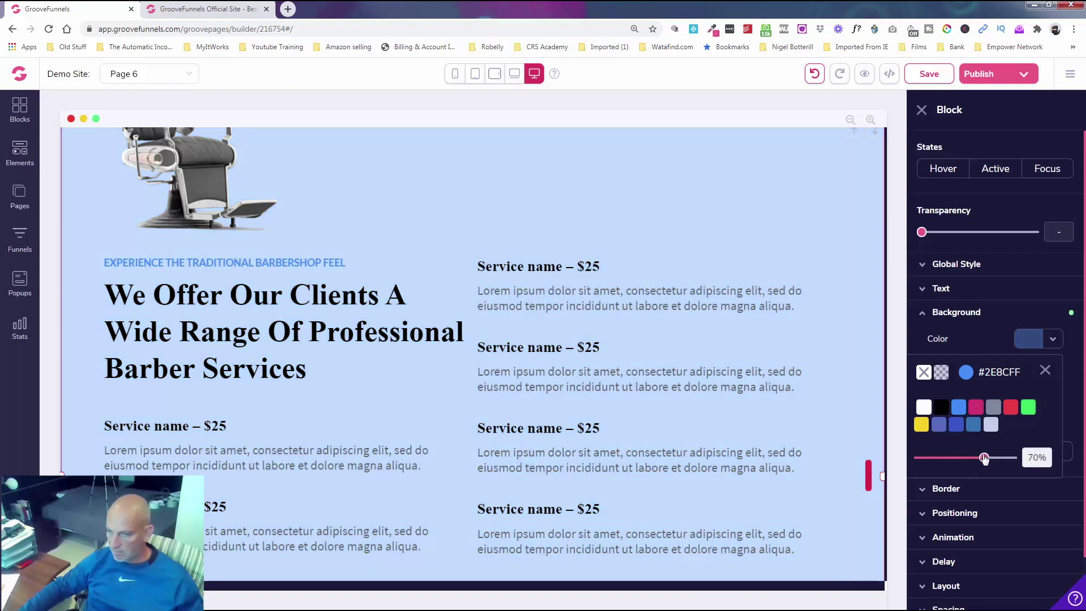
left_click(922, 110)
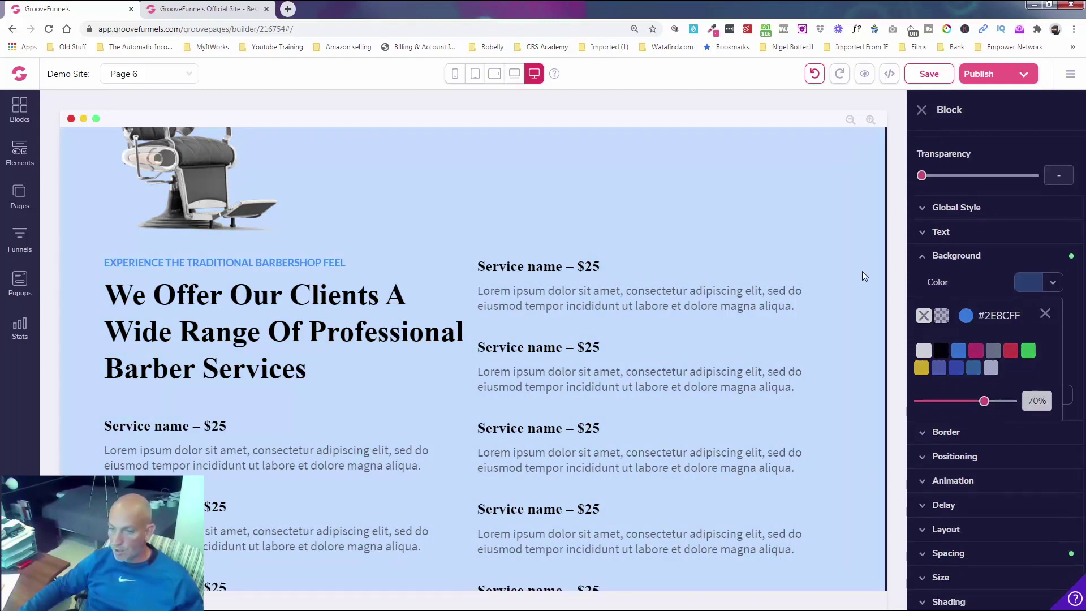
- Set the background colour of the block holding the We Welcome You To Great Services section to #2e8cff
scroll(876, 335, "up", 15)
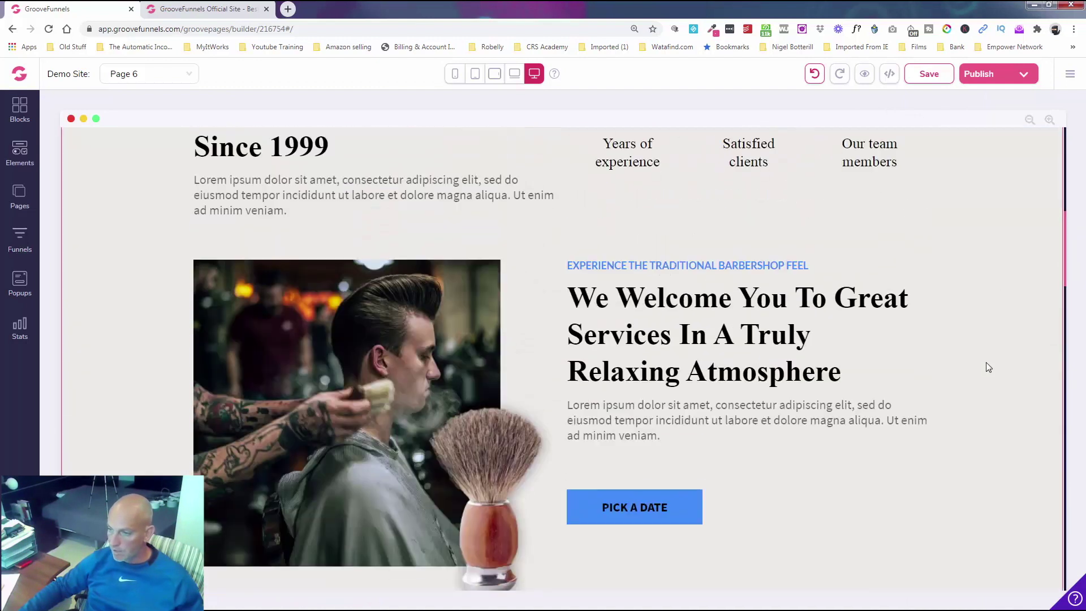
left_click(1014, 208)
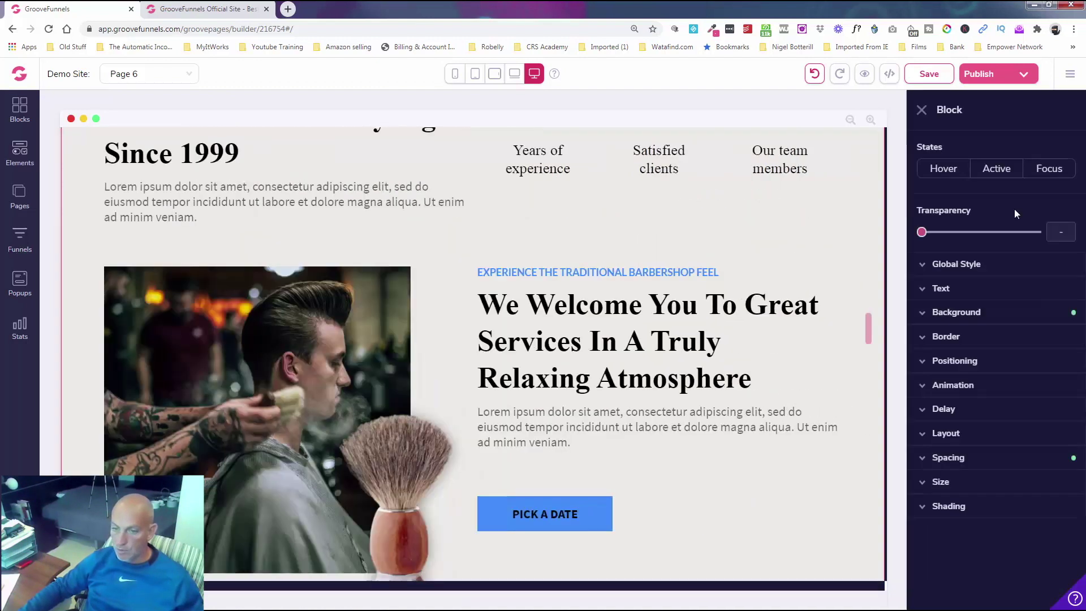
left_click(956, 312)
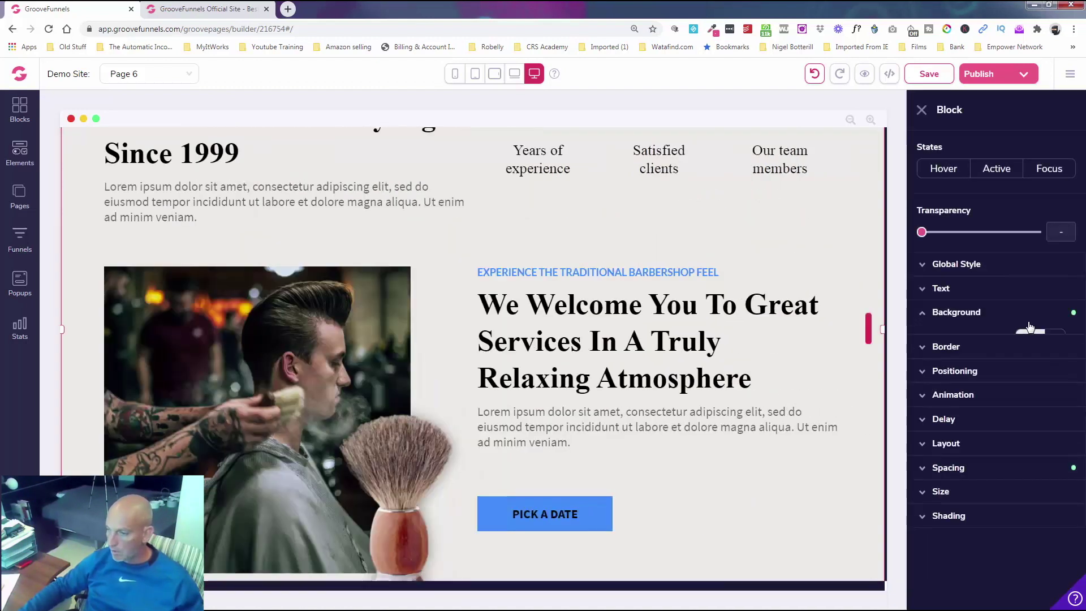
left_click(1028, 338)
left_click(966, 374)
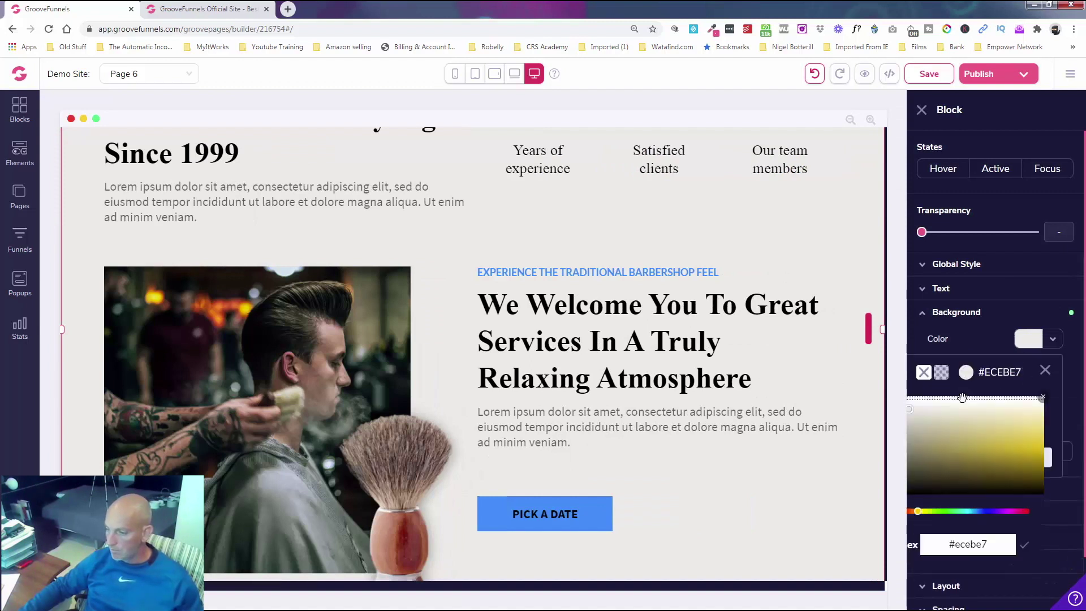
double_click(966, 542)
type("#2e8cff")
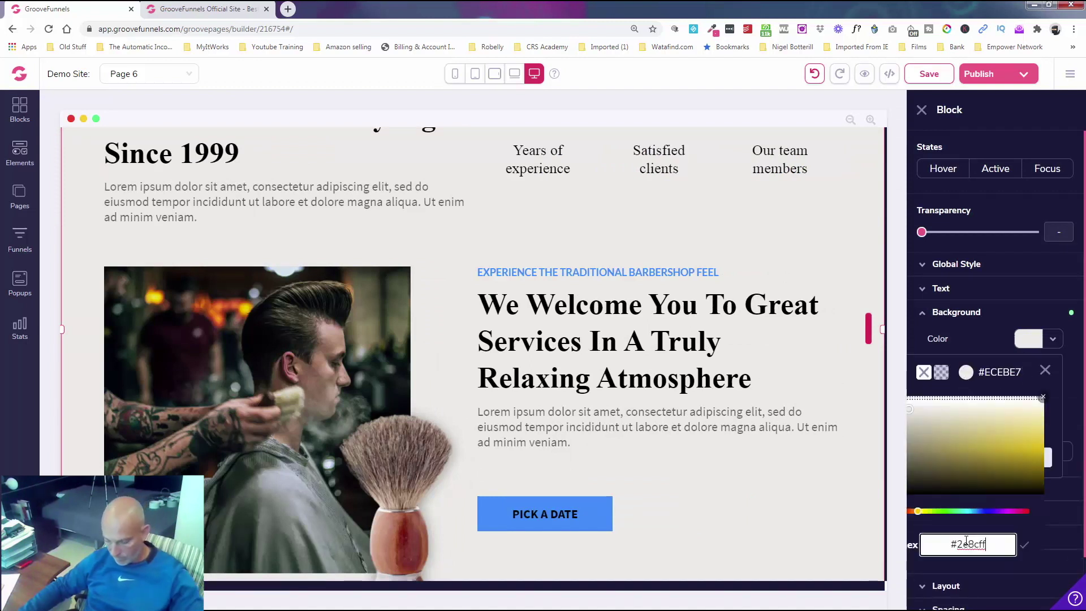
left_click(1043, 398)
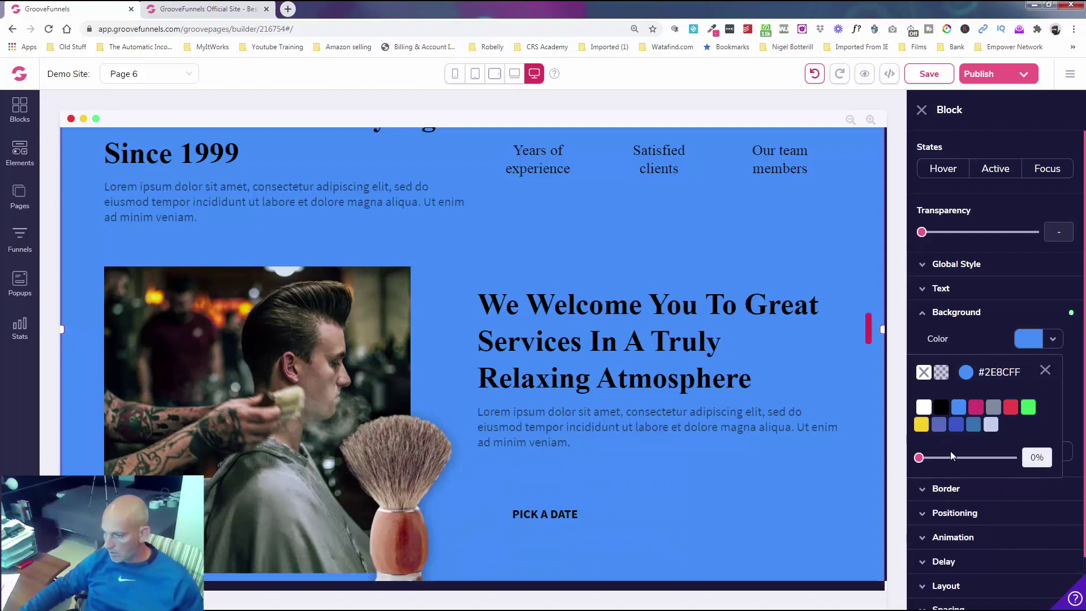
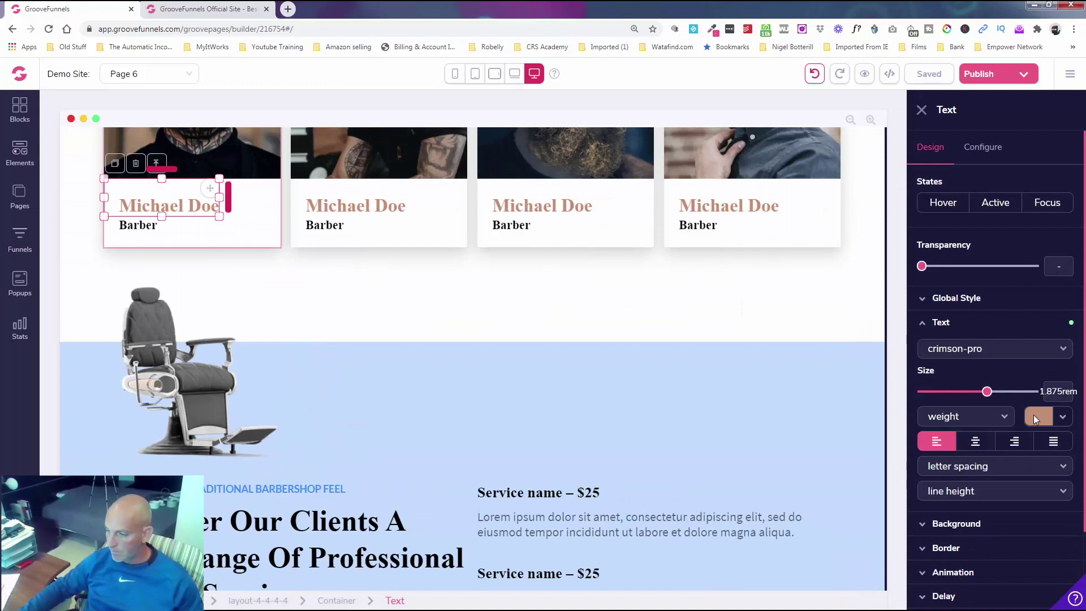
- Set the text colour of the barber's name on the first staff card to #2e8cff
left_click(978, 456)
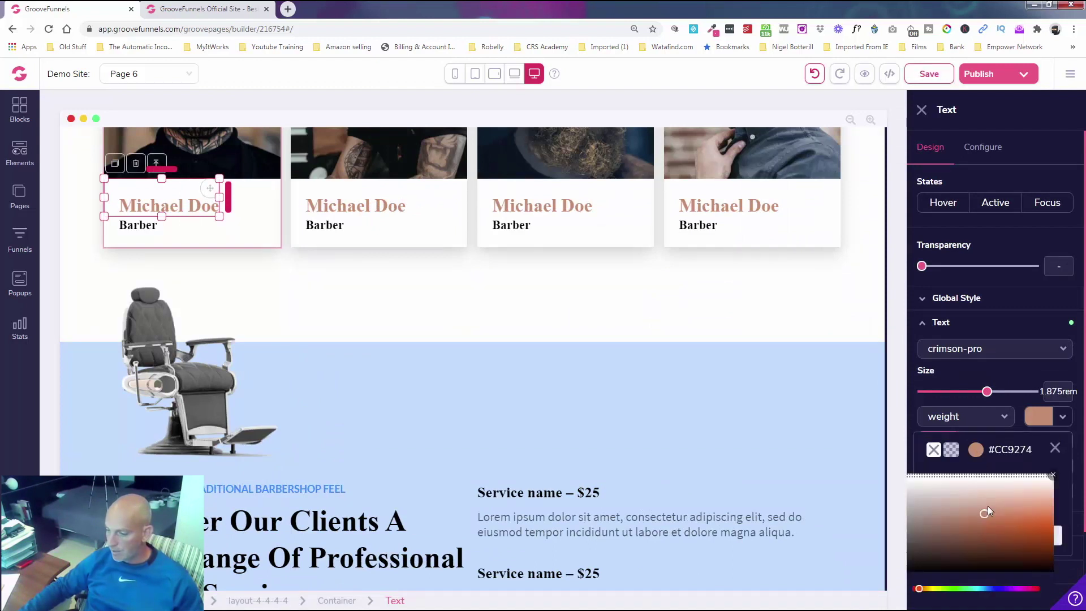
scroll(988, 510, "down", 2)
triple_click(969, 533)
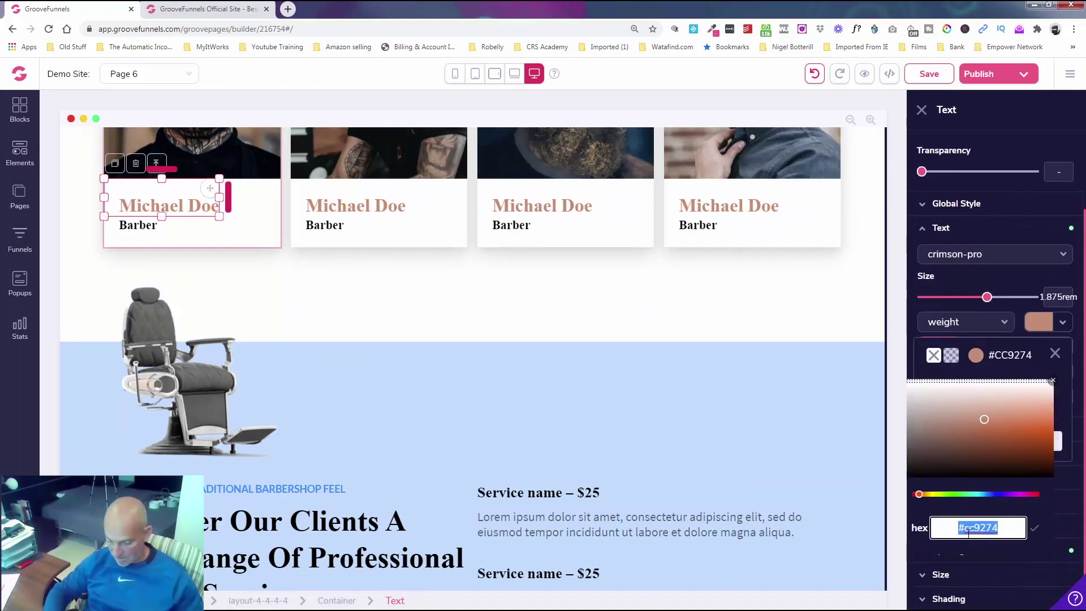
type("#2e8cff")
key("Return")
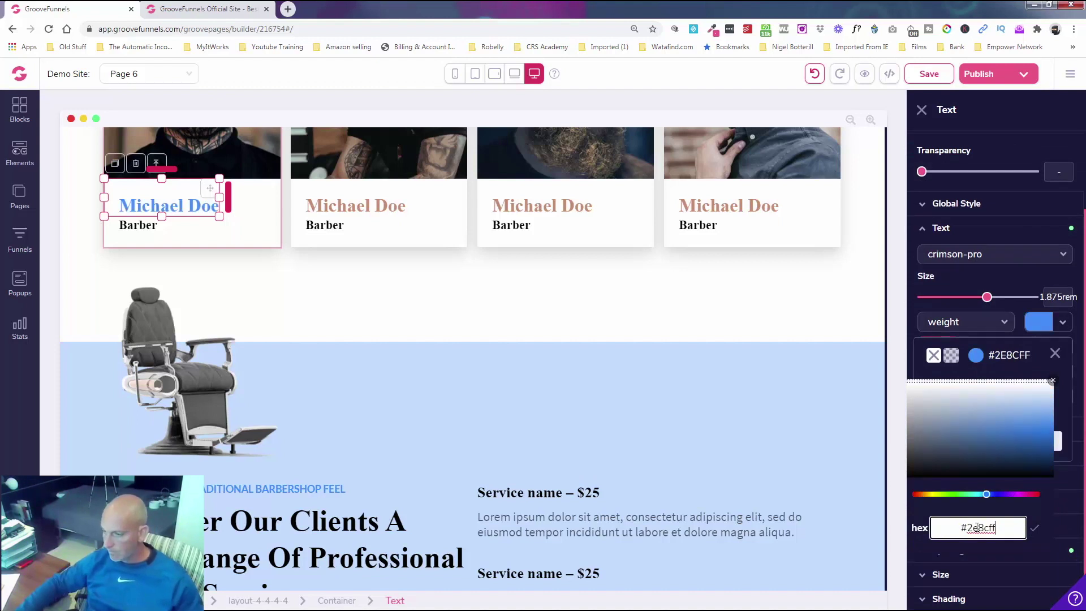
- Set the text colour of the barber's name on the second staff card to #2e8cff
left_click(392, 206)
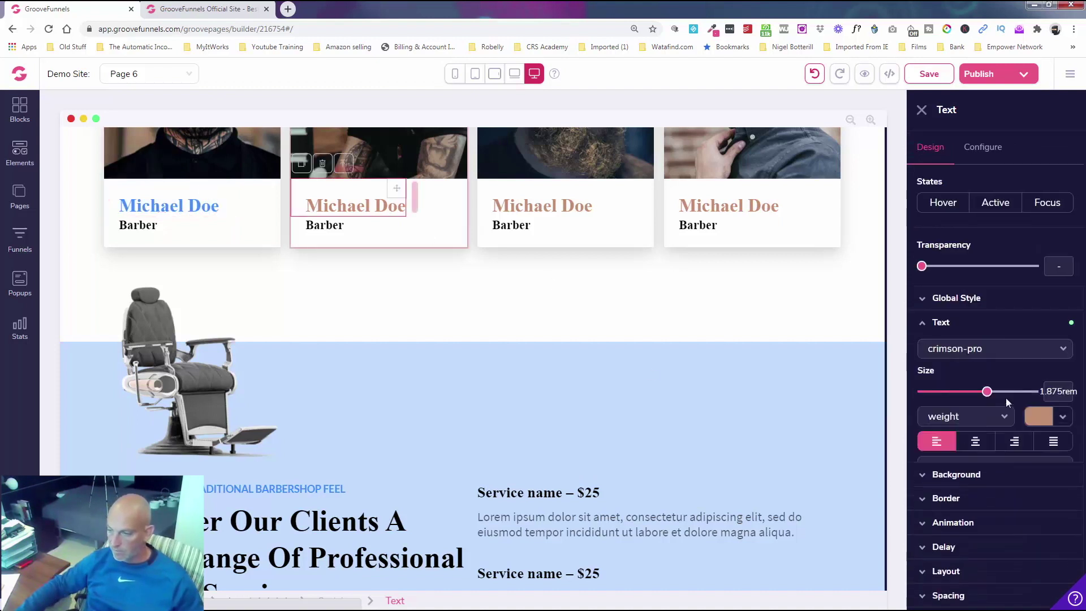
left_click(1039, 416)
left_click(976, 451)
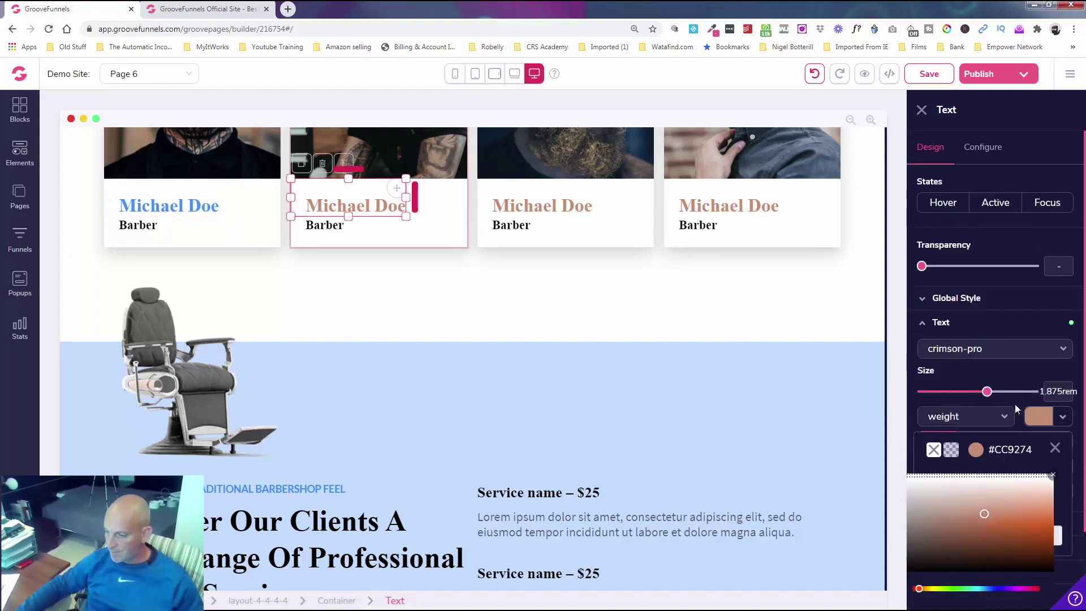
type("#2e8cff")
key("Return")
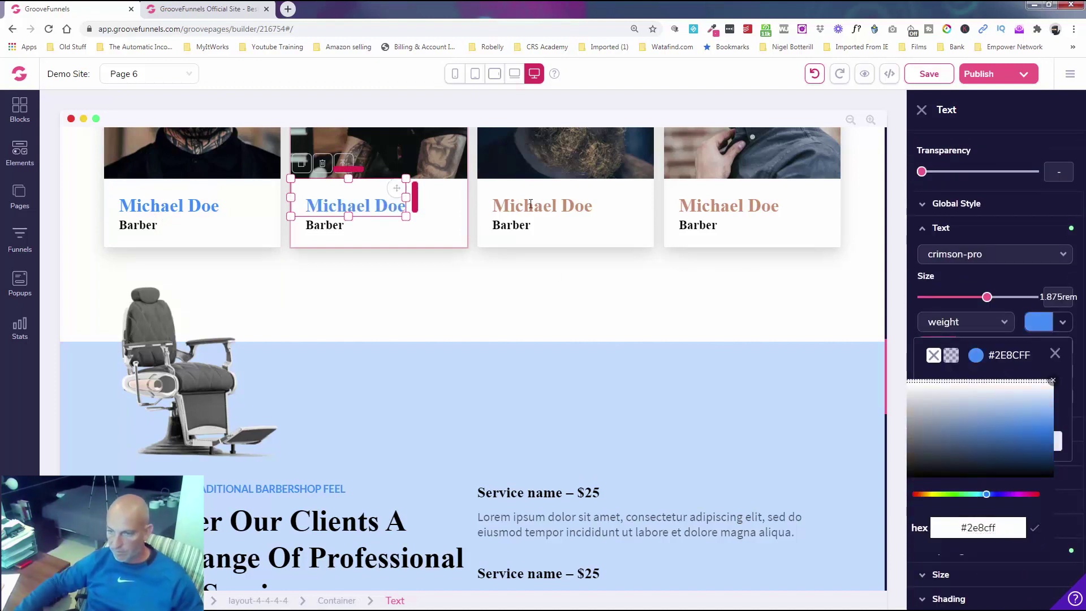
- Set the text colour of the barber's name on the third staff card to #2e8cff
left_click(531, 204)
left_click(1039, 416)
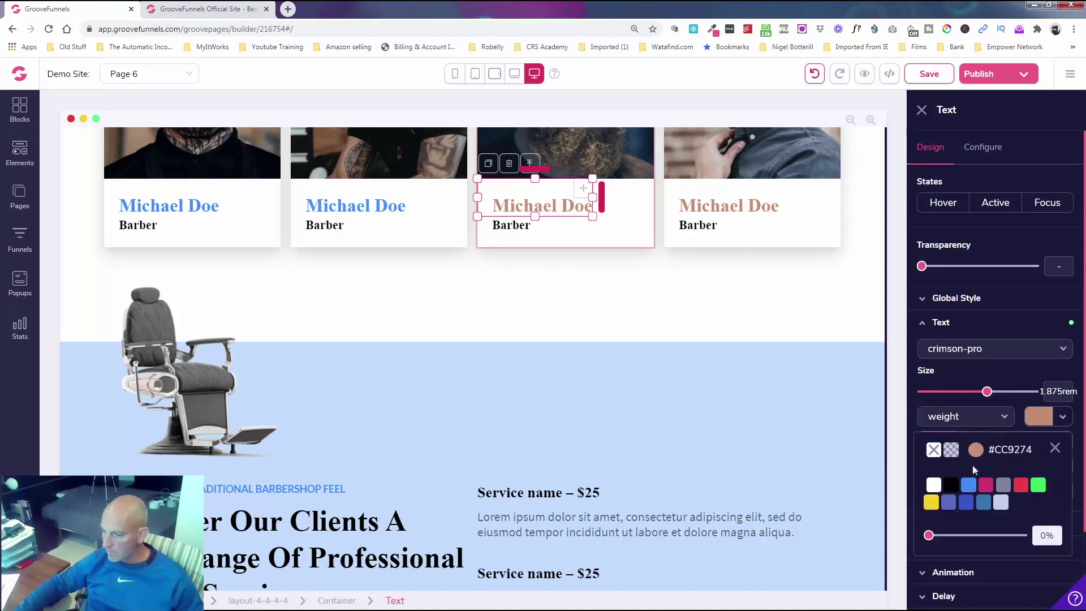
left_click(976, 451)
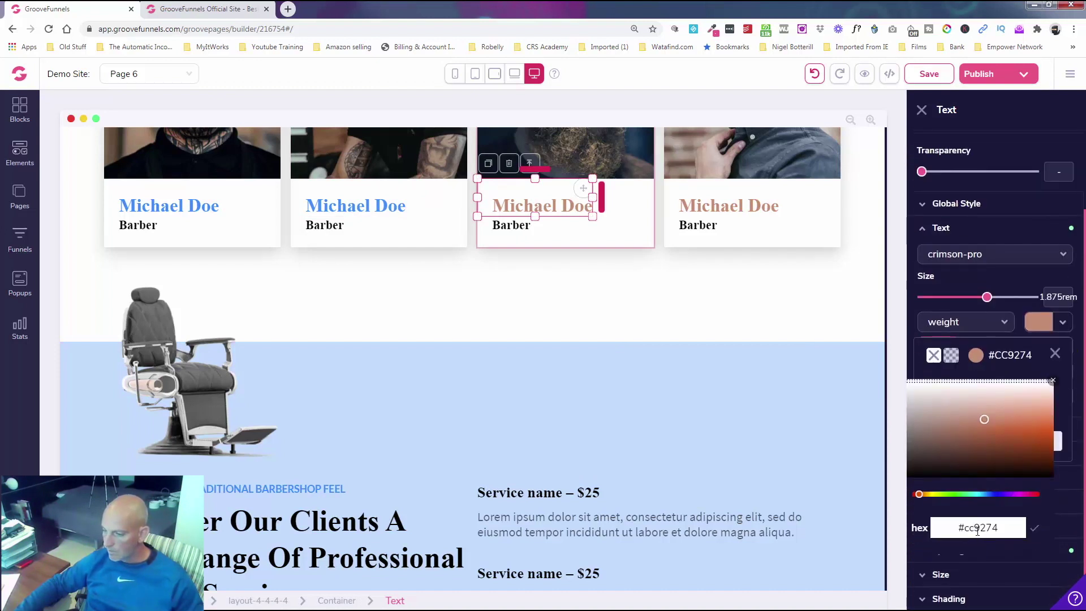
type("#2e8cff")
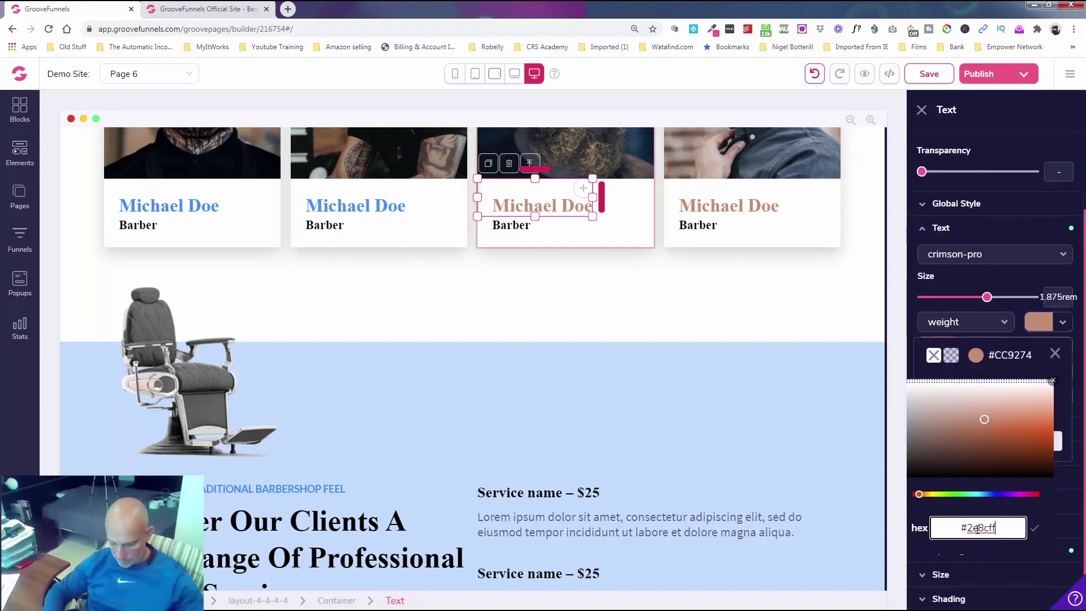
key("Return")
- Set the text colour of the barber's name on the fourth staff card to #2e8cff and save the page
left_click(758, 207)
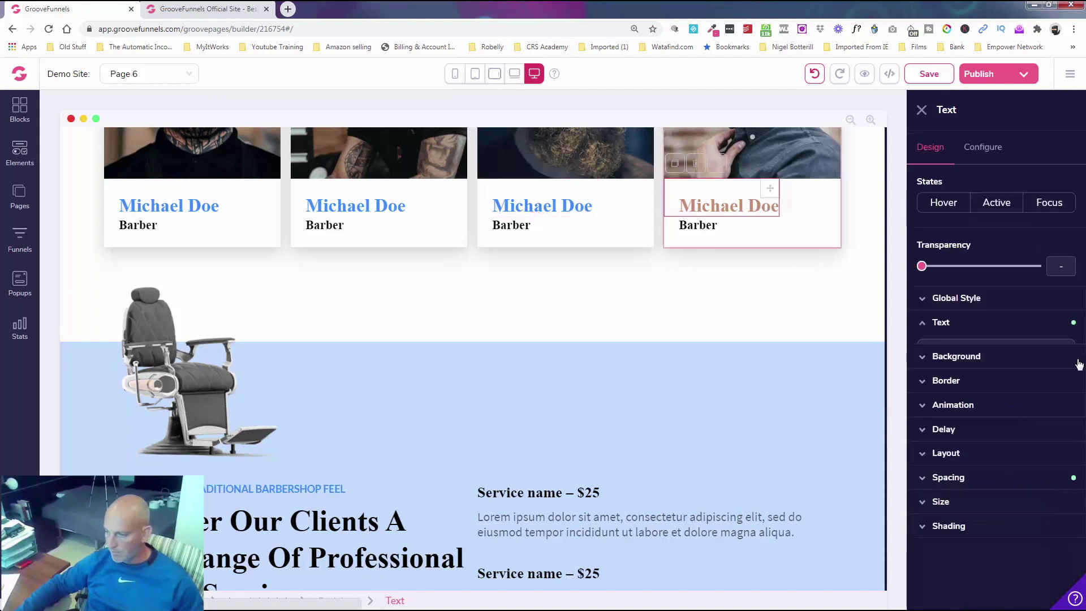
left_click(1039, 417)
scroll(1039, 417, "down", 2)
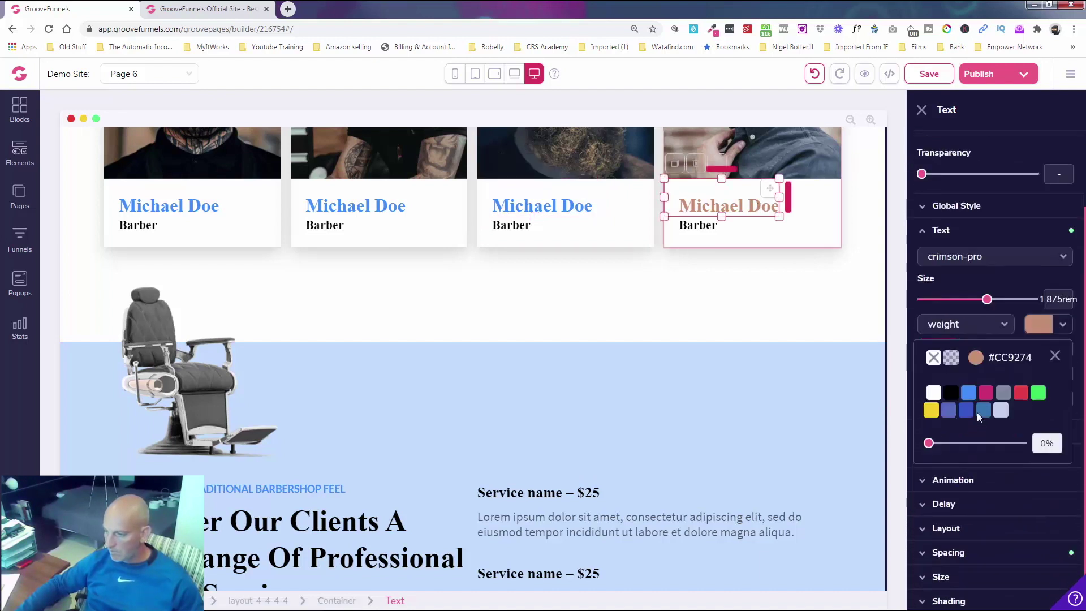
left_click(976, 355)
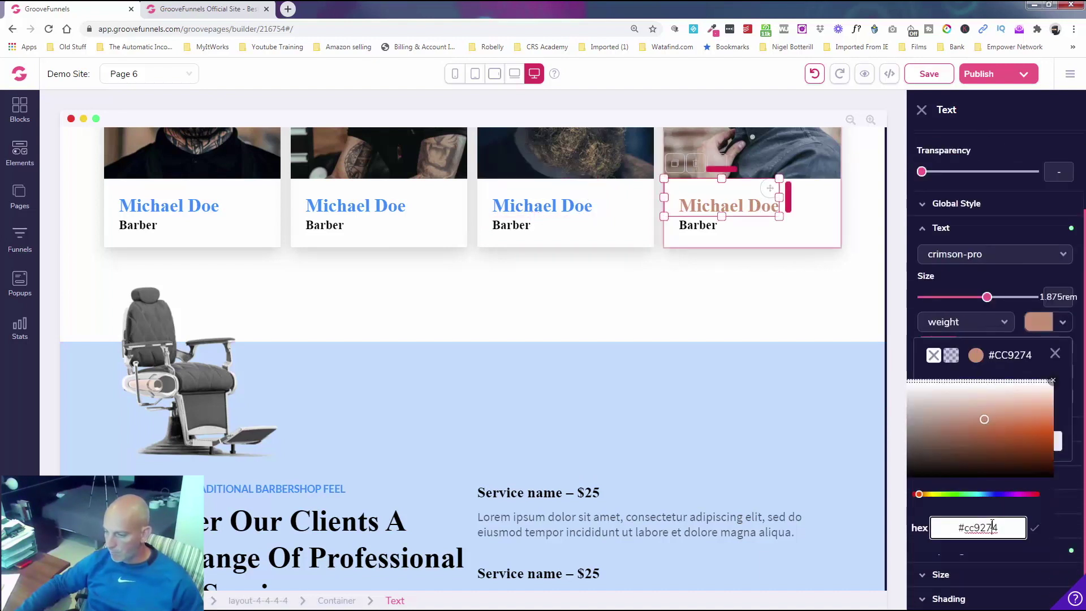
type("#2e8cff")
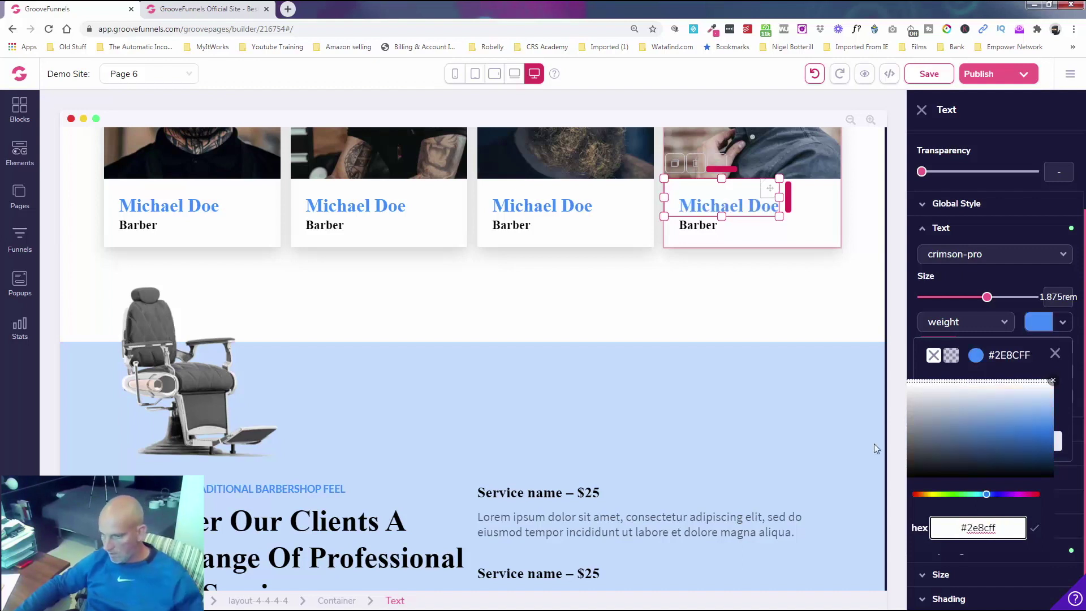
left_click(921, 110)
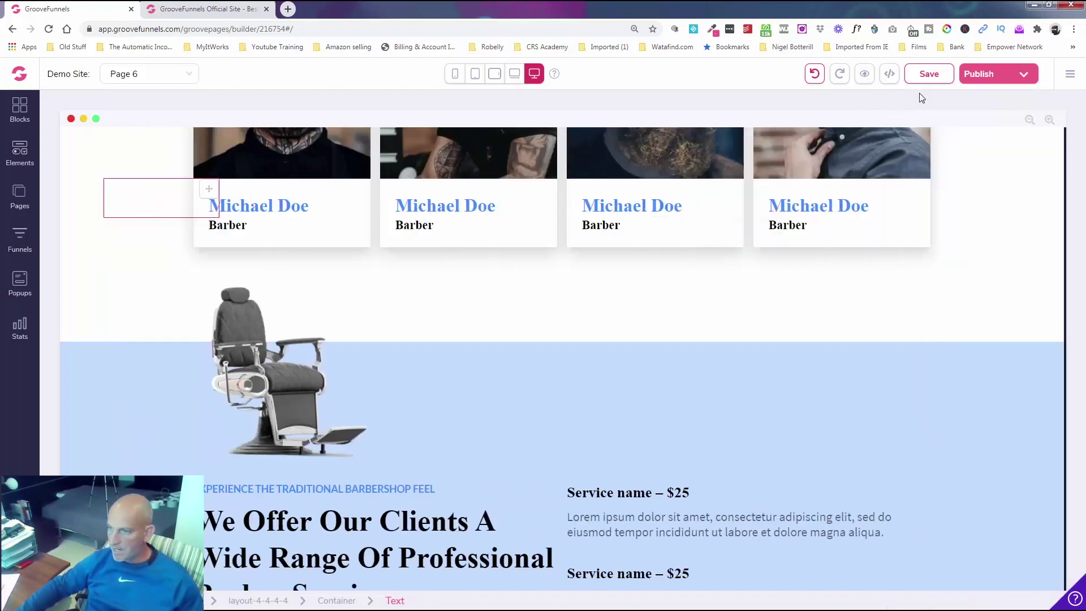
key("ctrl+s")
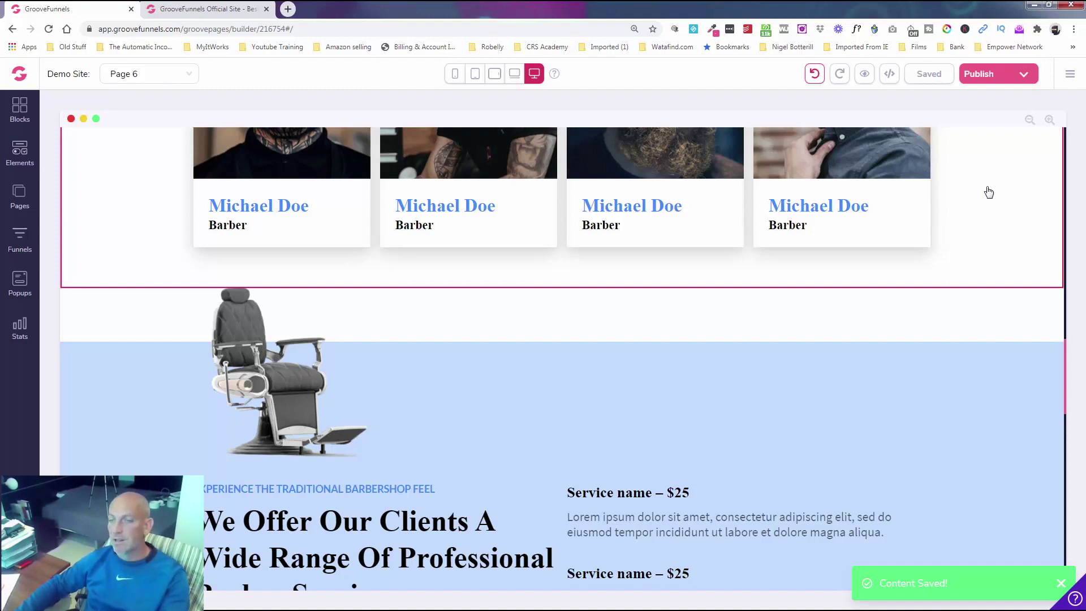
- Set the background colour of the Pick A Date button below the services list to #2e8cff
scroll(966, 205, "down", 4)
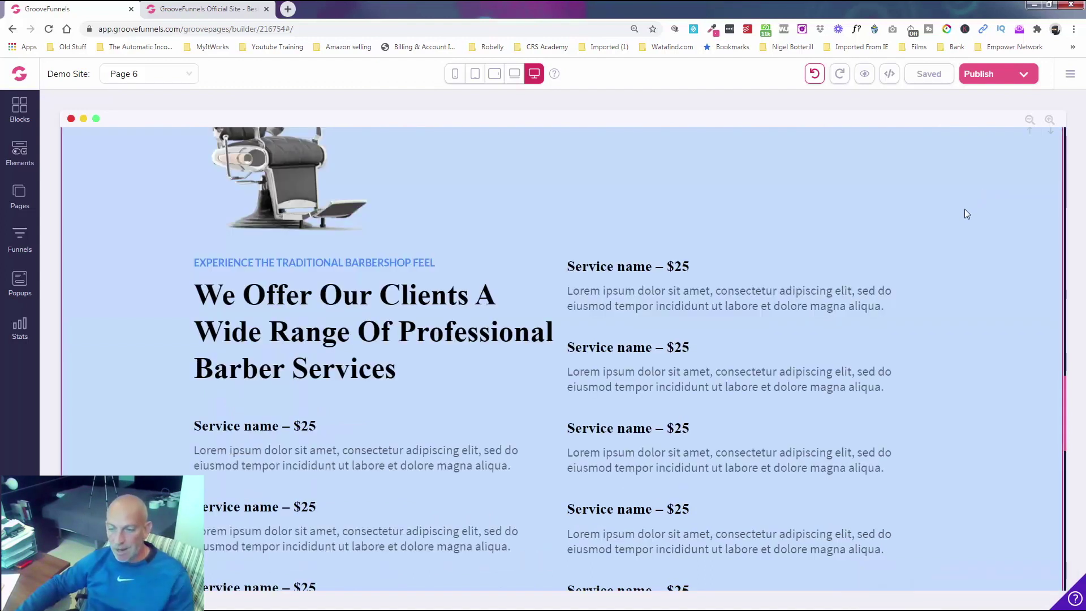
scroll(964, 209, "down", 3)
scroll(965, 214, "down", 3)
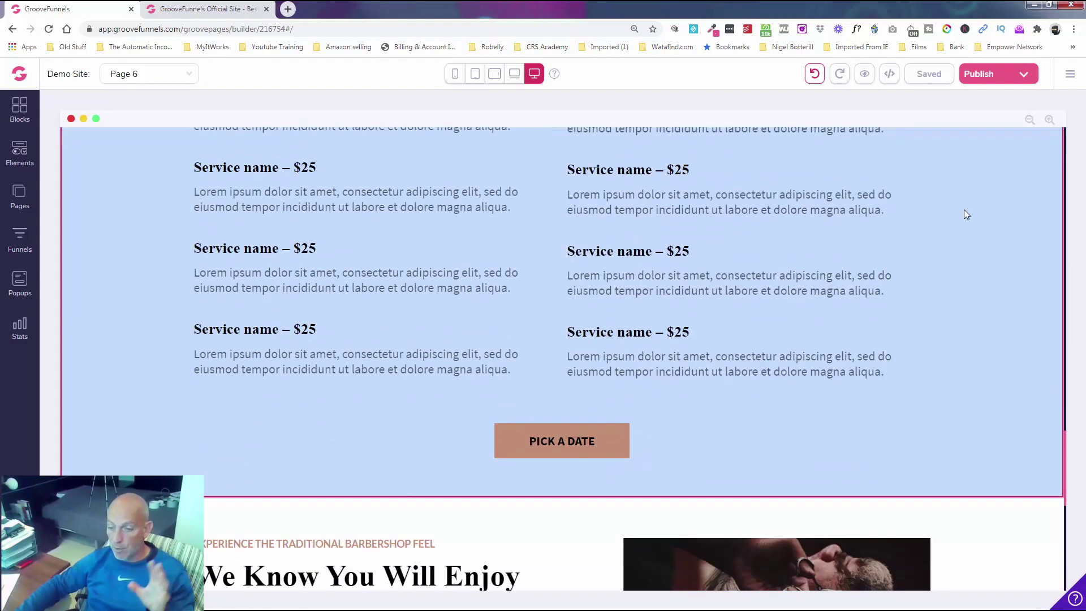
left_click(516, 441)
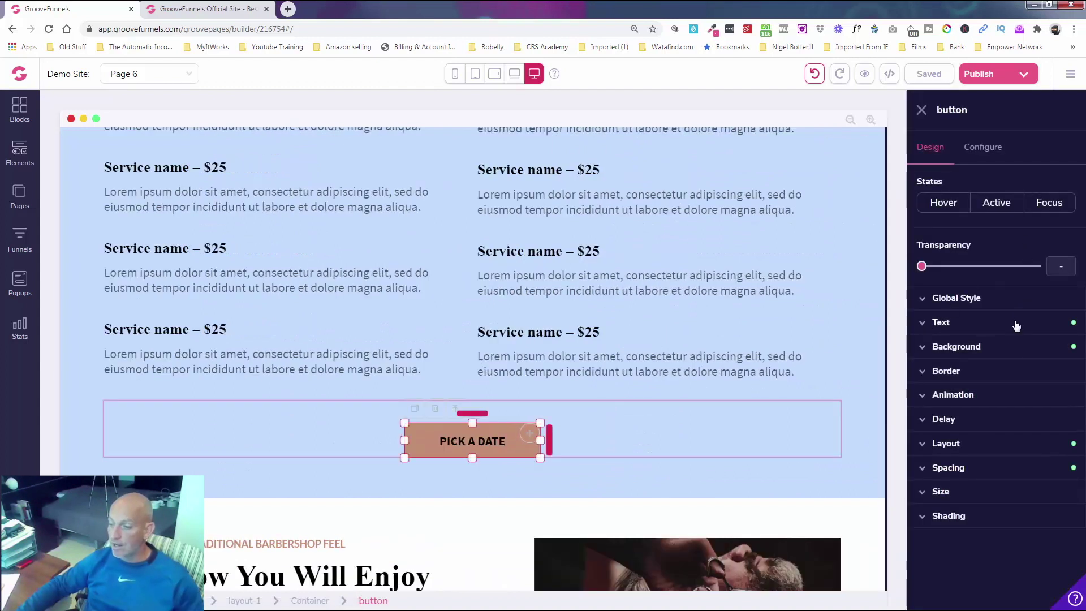
left_click(1011, 352)
left_click(1030, 374)
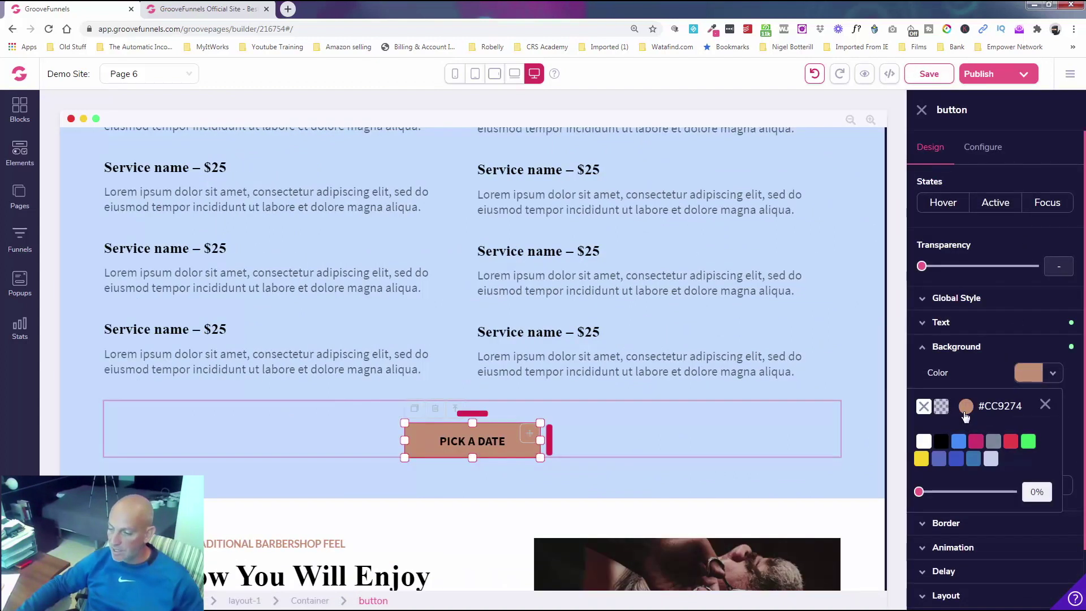
left_click(972, 433)
triple_click(980, 577)
type("#2e8cff")
- Set the text colour of the Experience The Traditional Barbershop Feel line above the We Know You Will Enjoy heading to #2e8cff
scroll(834, 311, "down", 5)
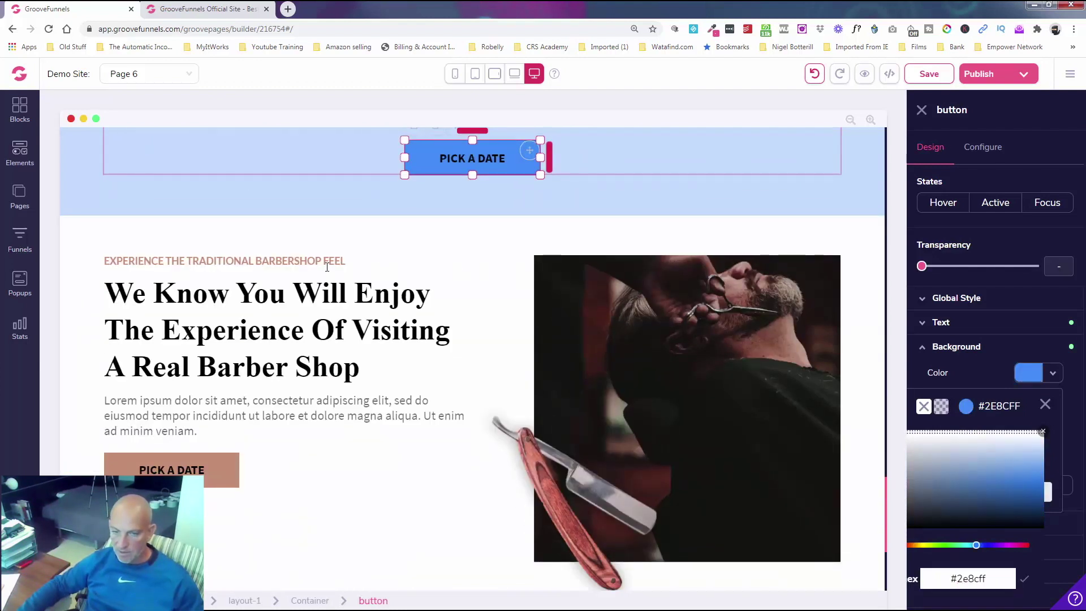
left_click(327, 267)
left_click(941, 322)
left_click(1045, 424)
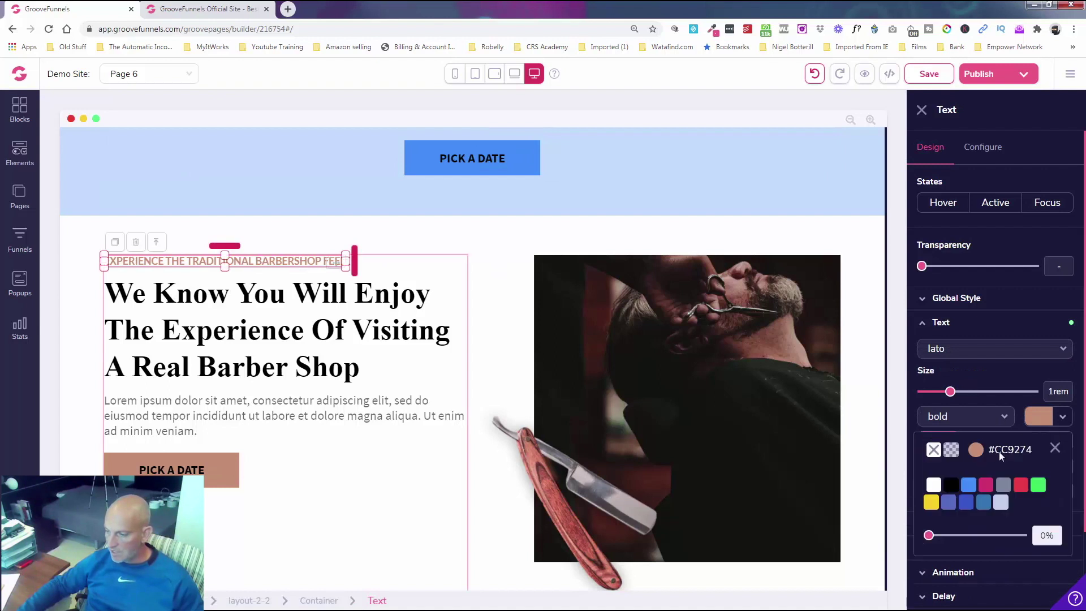
left_click(976, 450)
scroll(968, 514, "down", 2)
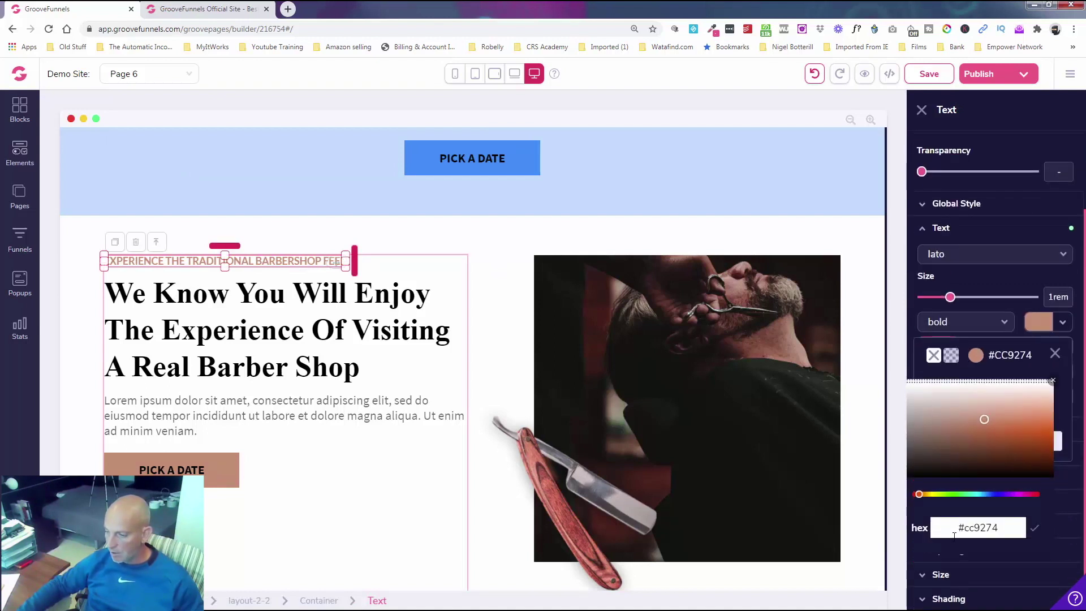
triple_click(957, 532)
type("#2e8cff")
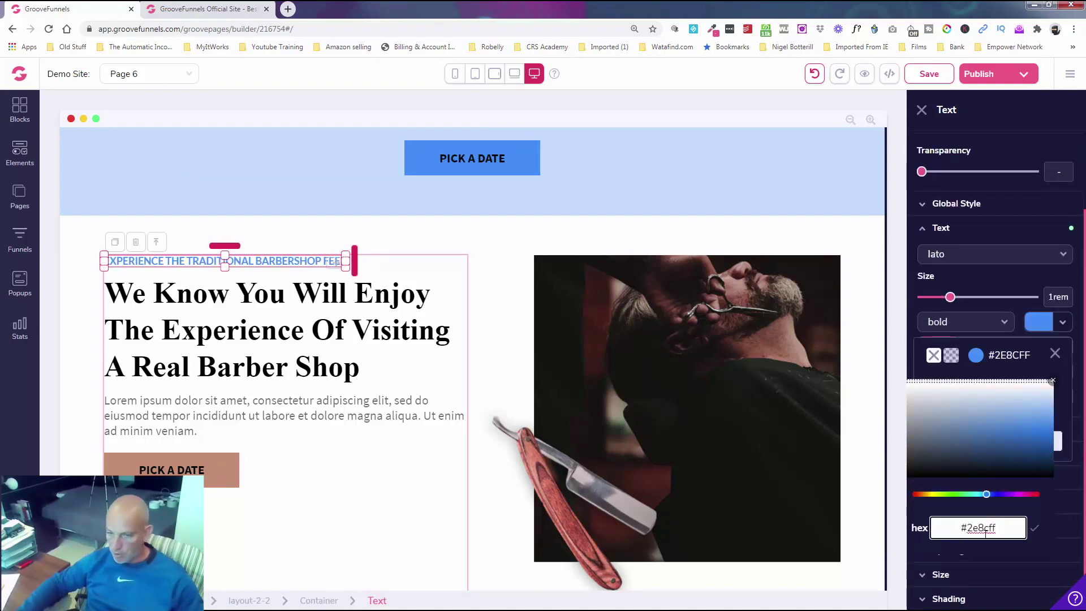
- Set the background colour of the Pick A Date button in the We Know You Will Enjoy section to #2e8cff
left_click(209, 473)
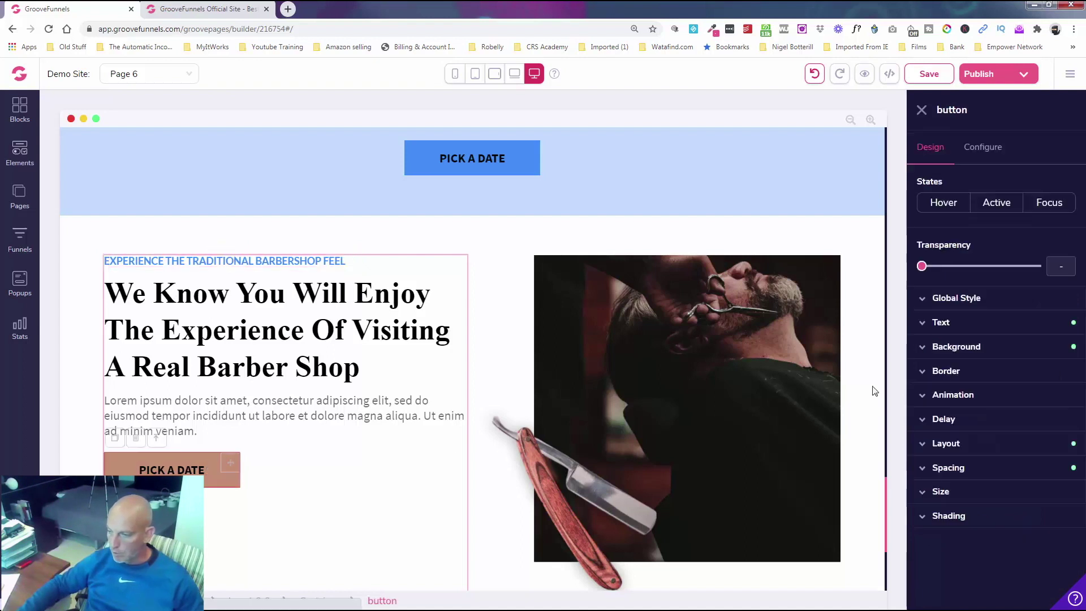
left_click(1002, 346)
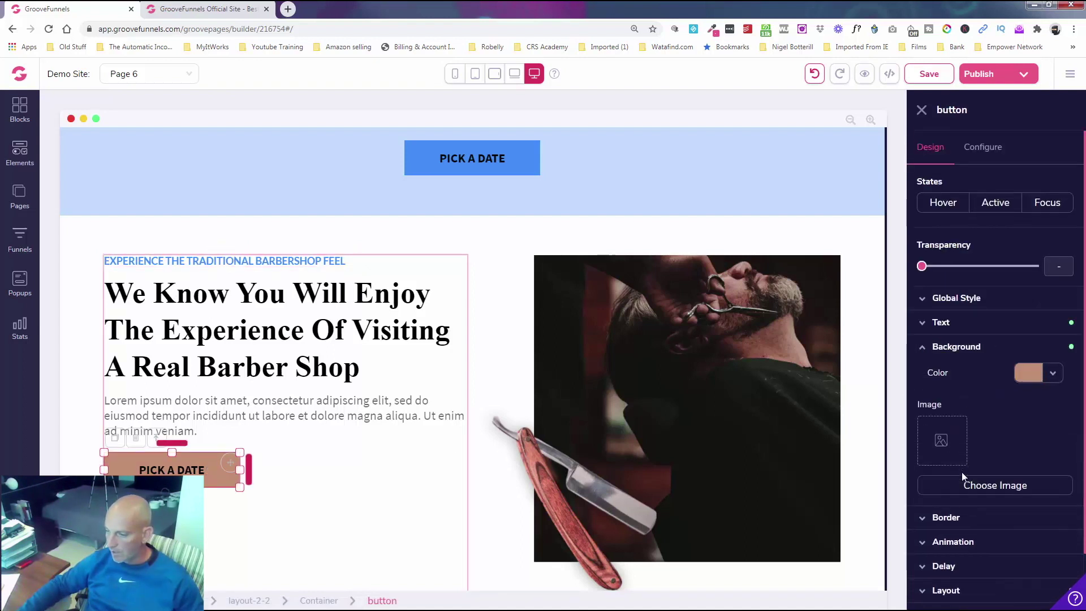
type("2e8cff")
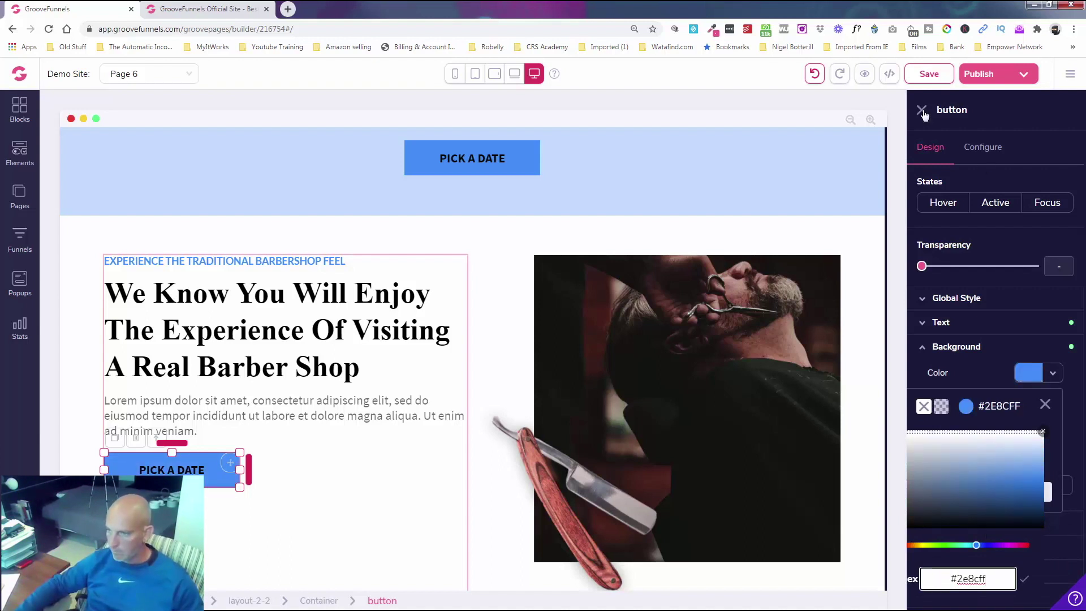
key("Return")
key("Escape")
- Examine the footer's logo, links column, three-column layout, outer container and block as separately editable elements
scroll(955, 240, "down", 4)
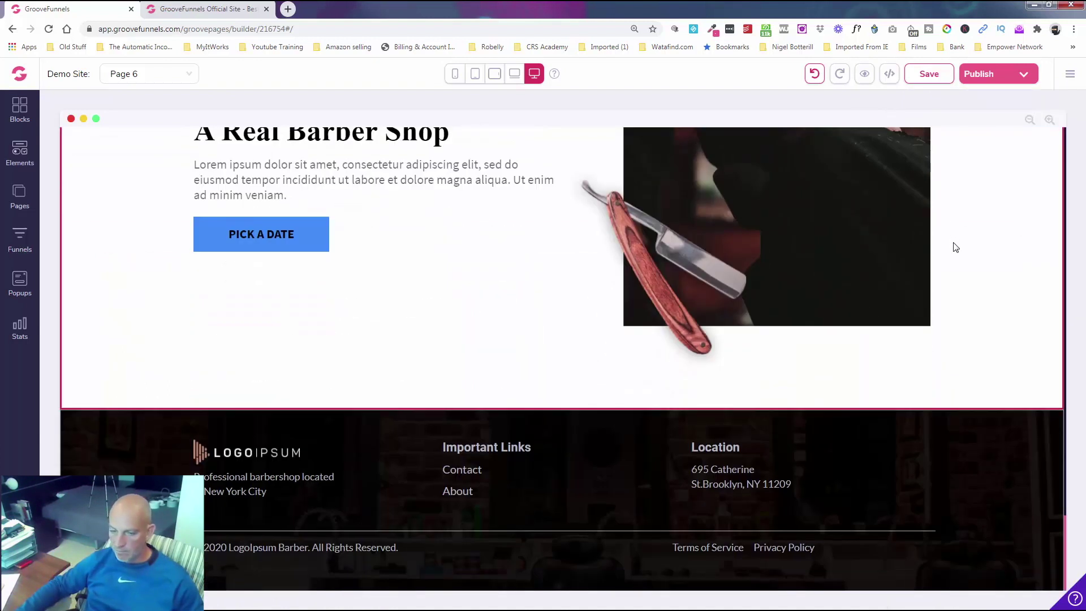
left_click(196, 450)
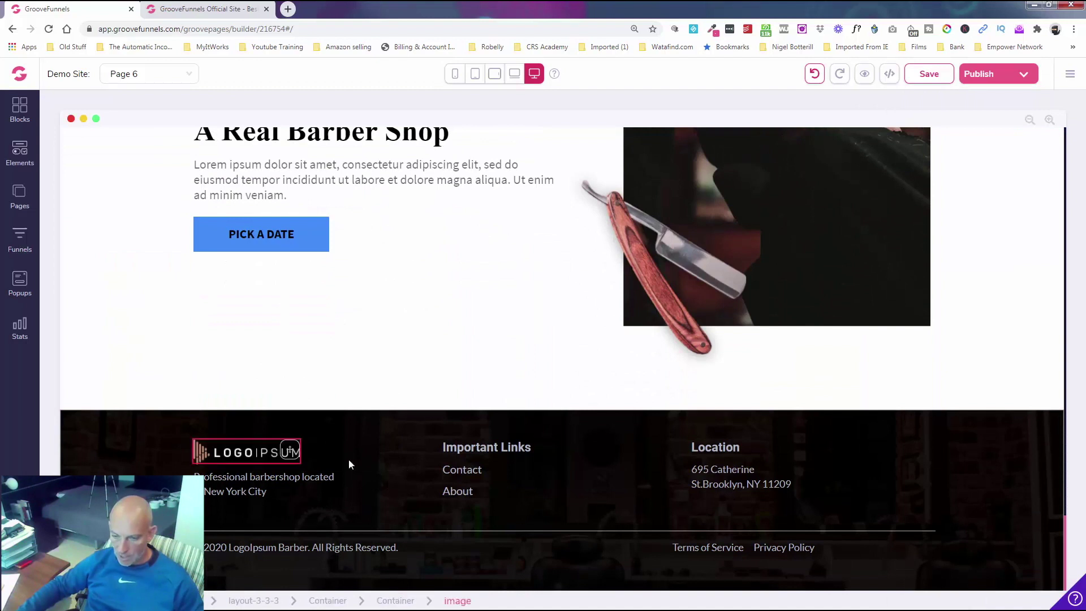
left_click(520, 449)
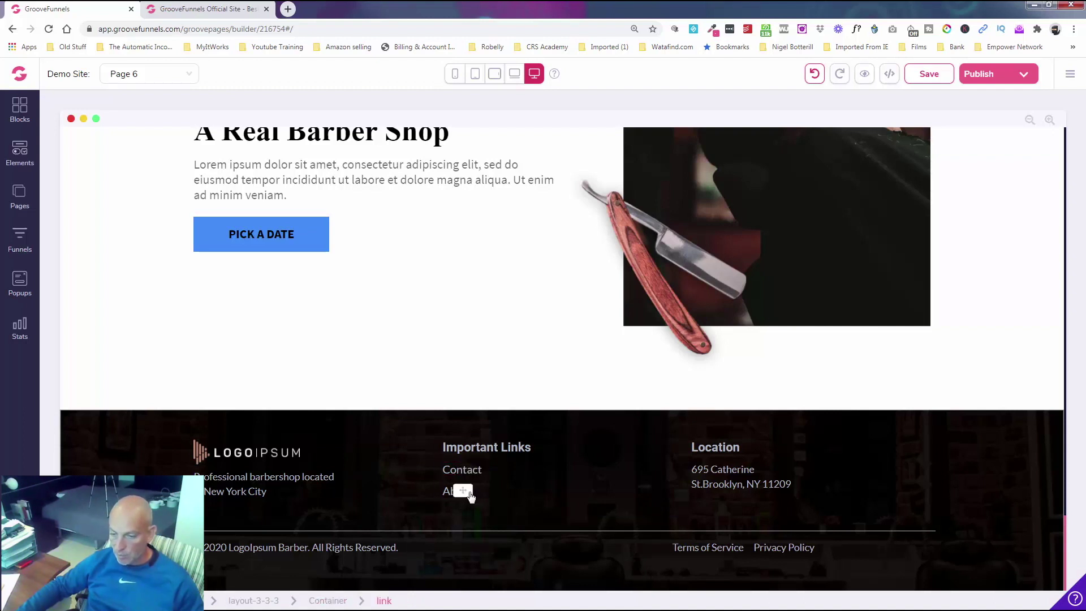
left_click(559, 471)
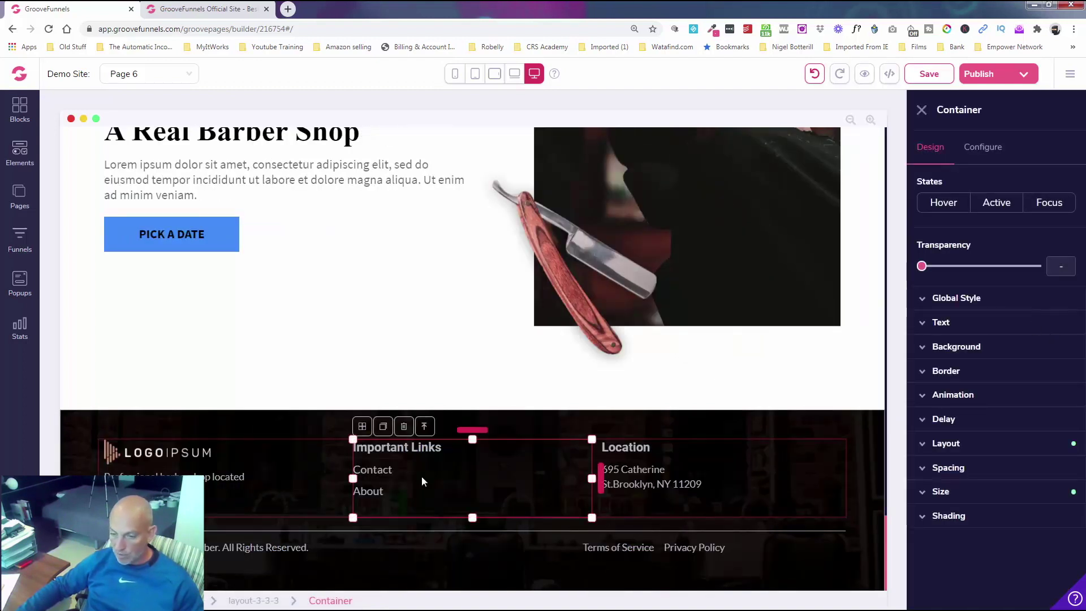
left_click(426, 427)
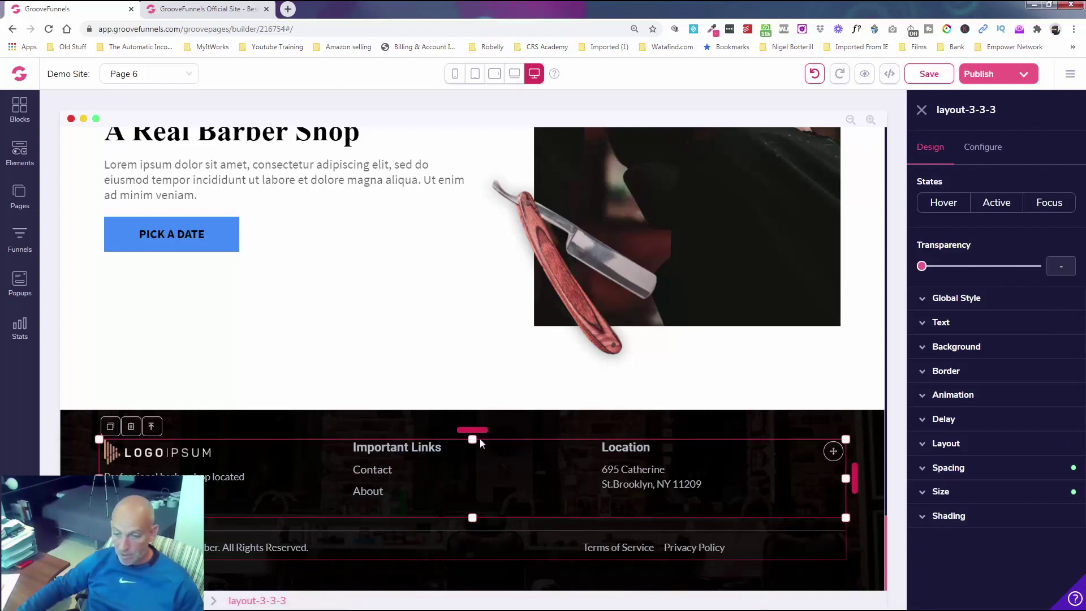
left_click(153, 427)
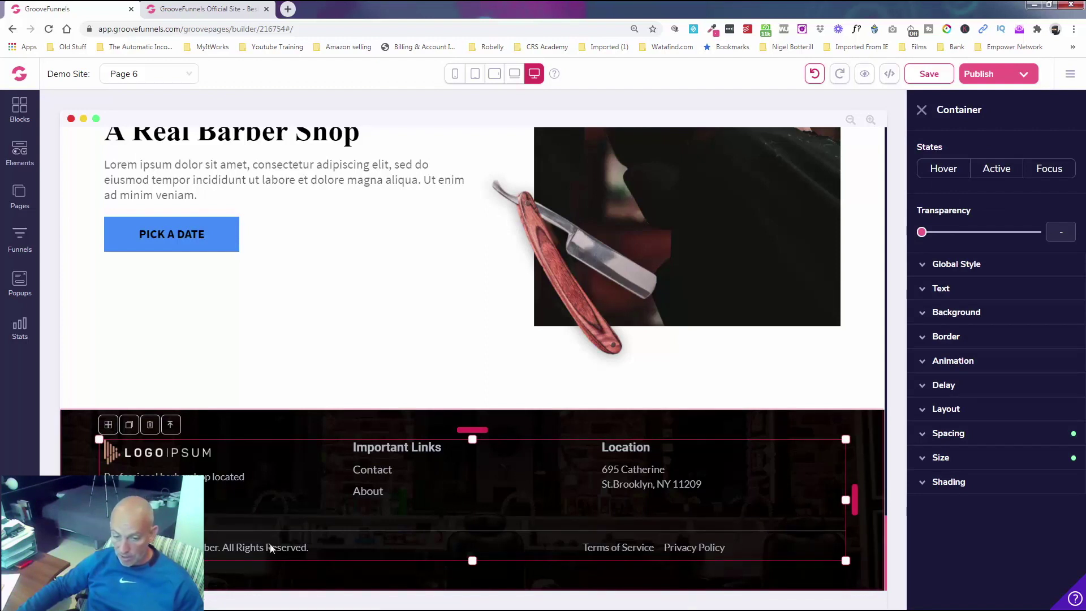
left_click(171, 426)
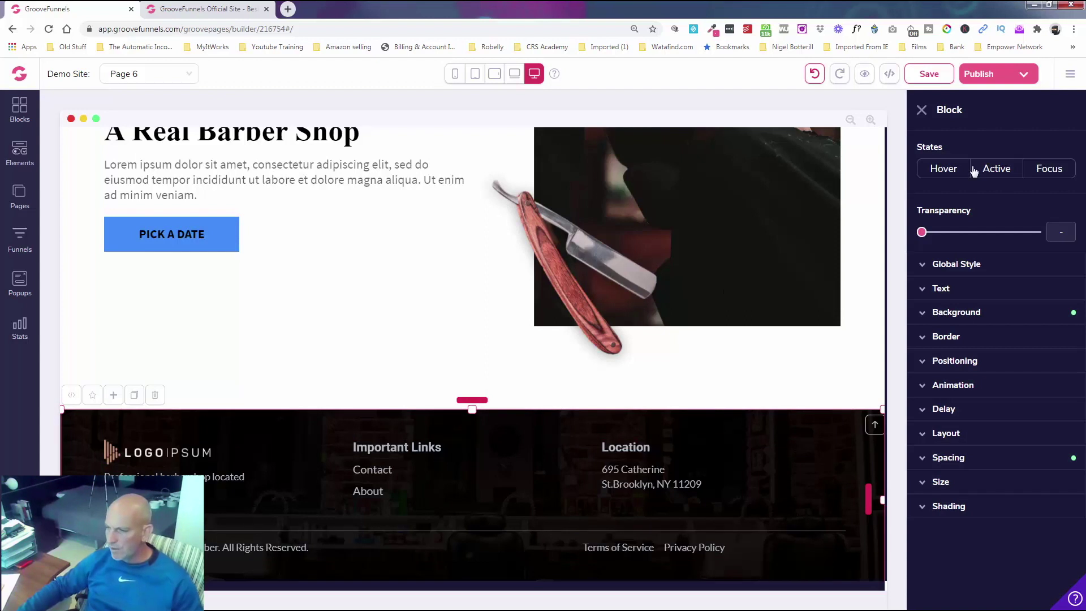
left_click(922, 110)
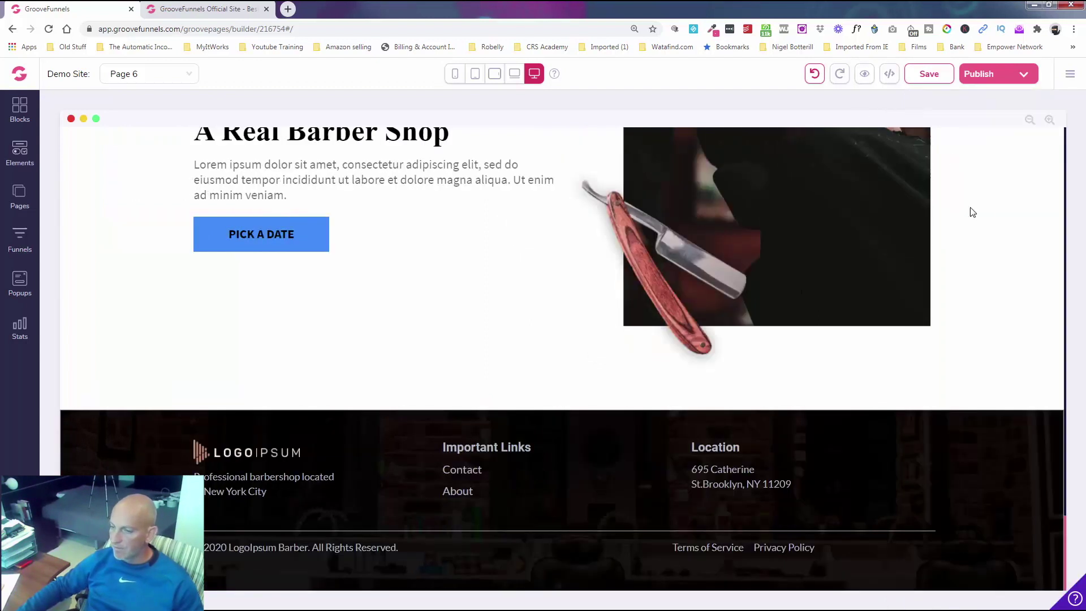
- Save the page and review its recoloured sections from the header down to the staff cards
left_click(930, 75)
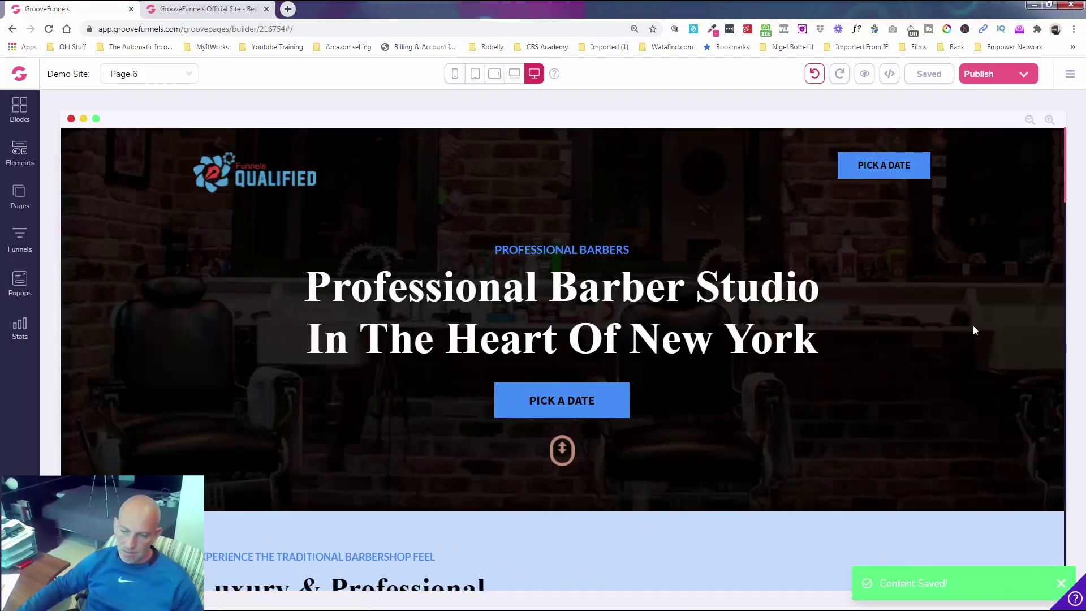
scroll(305, 354, "down", 4)
scroll(253, 369, "down", 3)
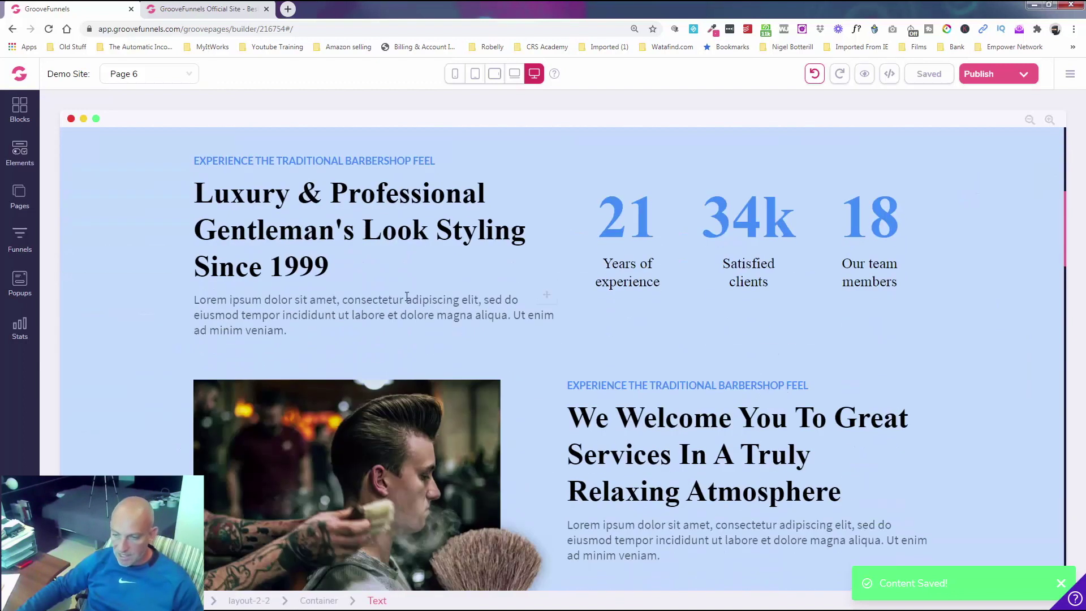
scroll(607, 340, "down", 4)
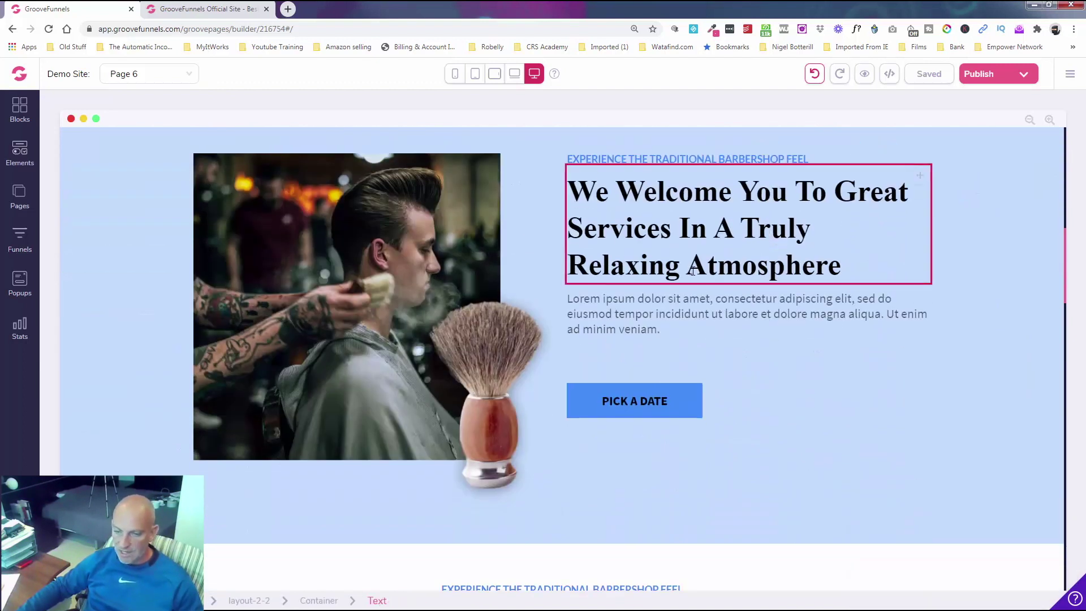
scroll(358, 298, "down", 9)
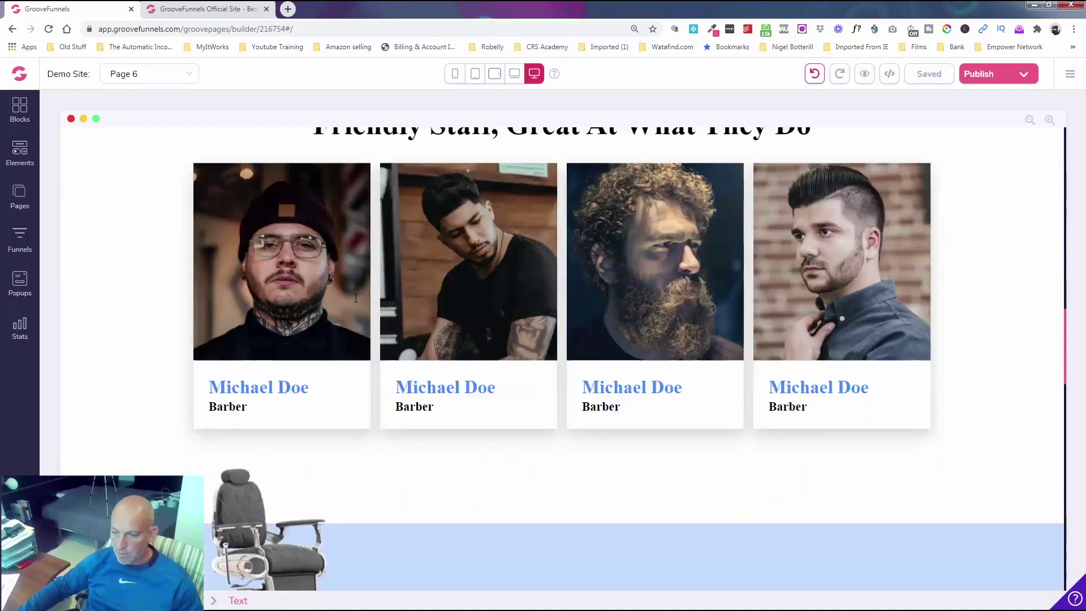
- Add a new page to the site using the Barbershop Booking template
scroll(452, 263, "down", 7)
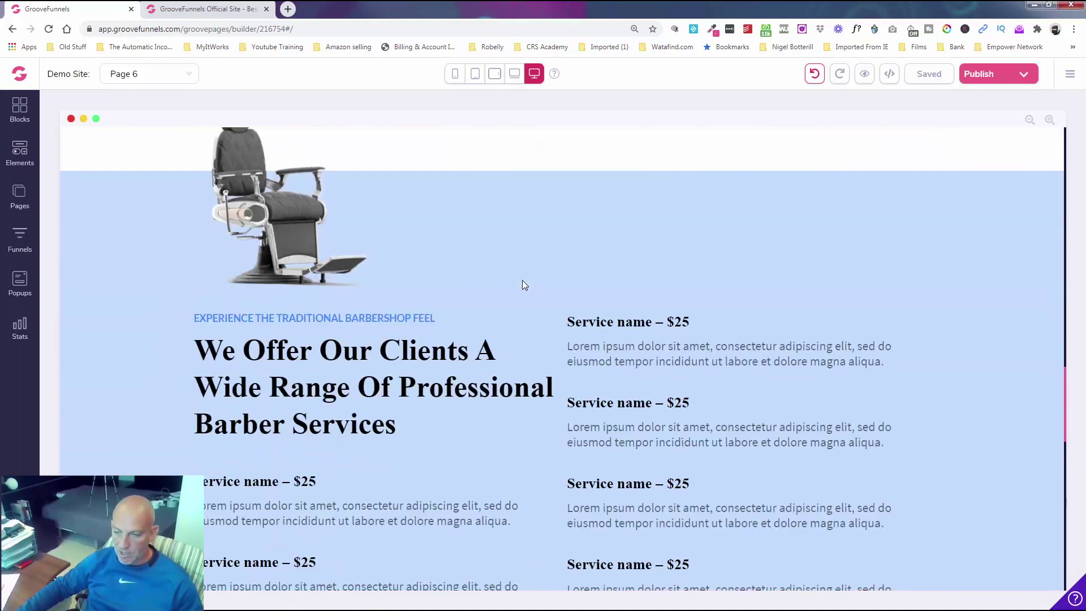
scroll(228, 344, "down", 12)
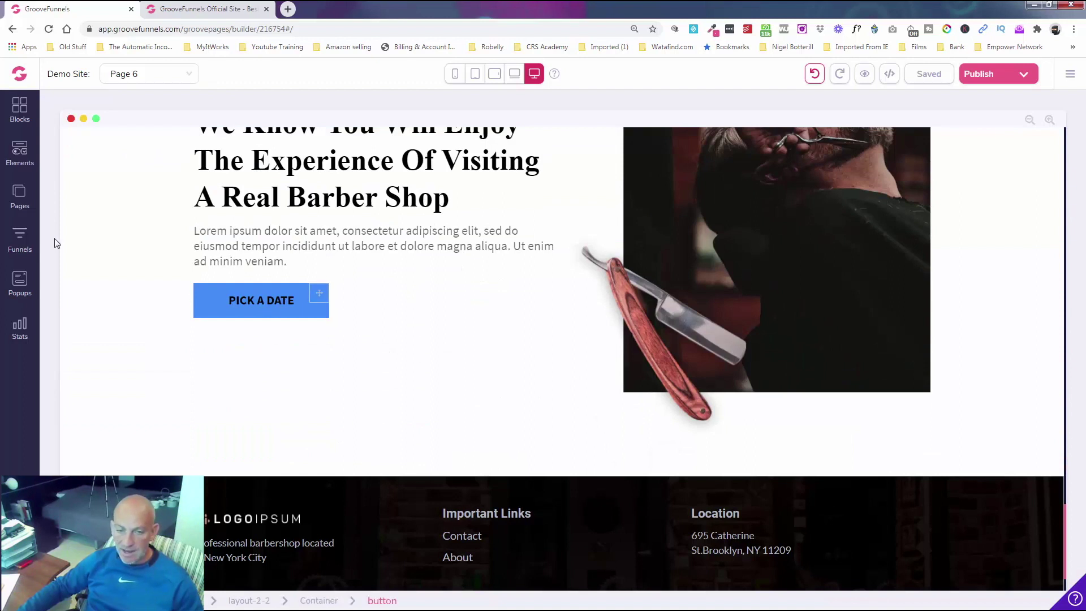
left_click(20, 196)
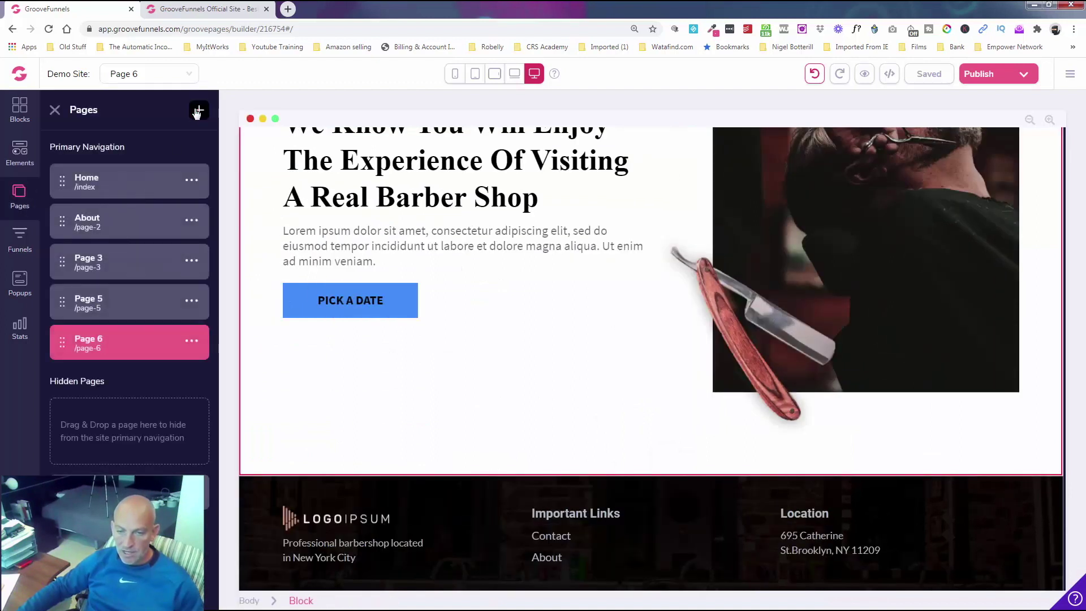
left_click(195, 108)
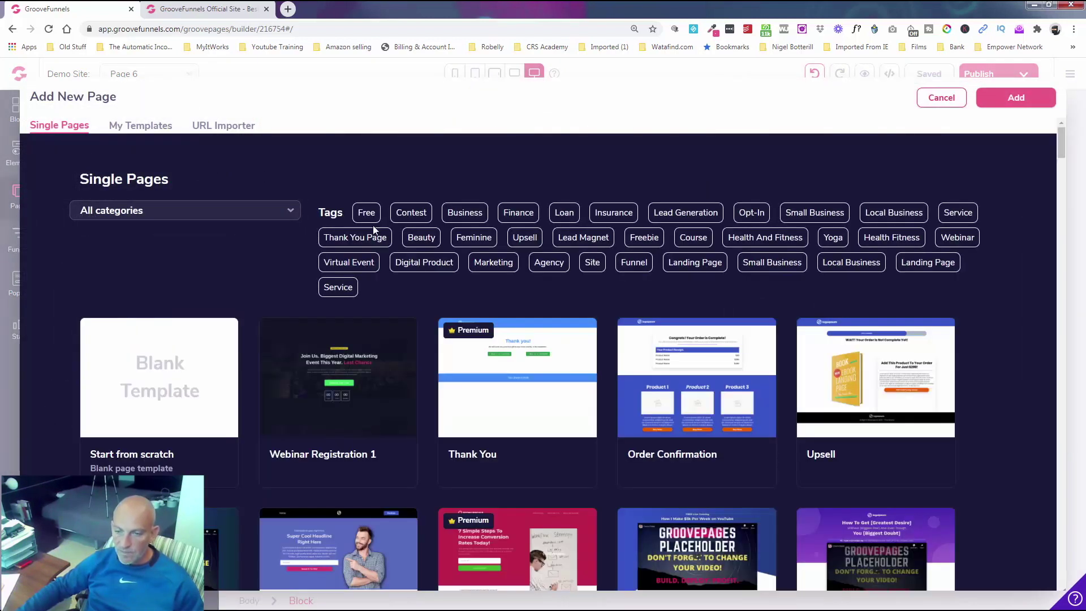
left_click(373, 218)
scroll(501, 354, "down", 20)
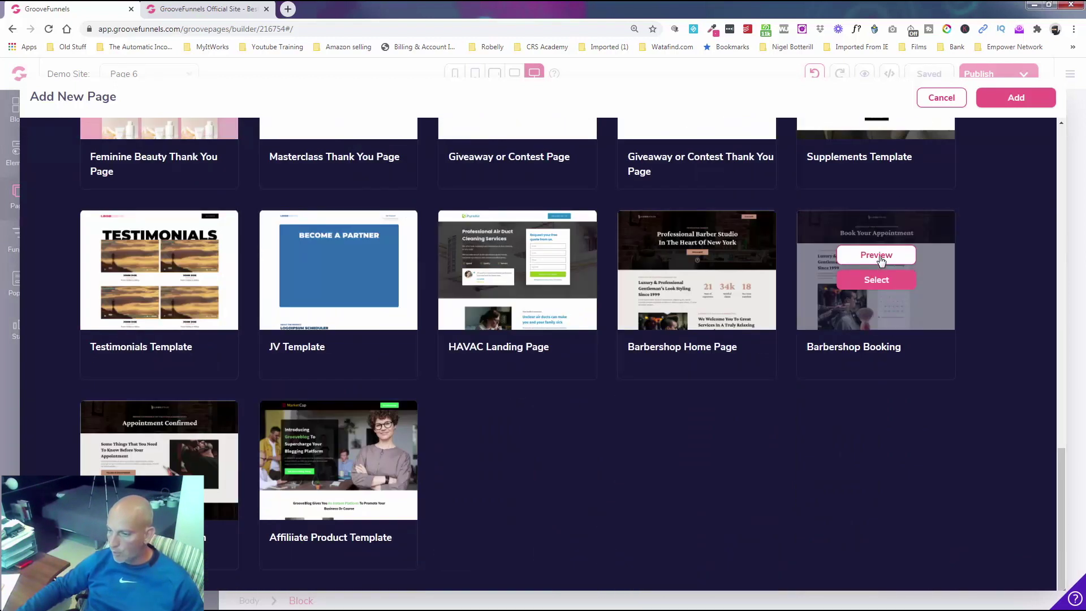
left_click(882, 278)
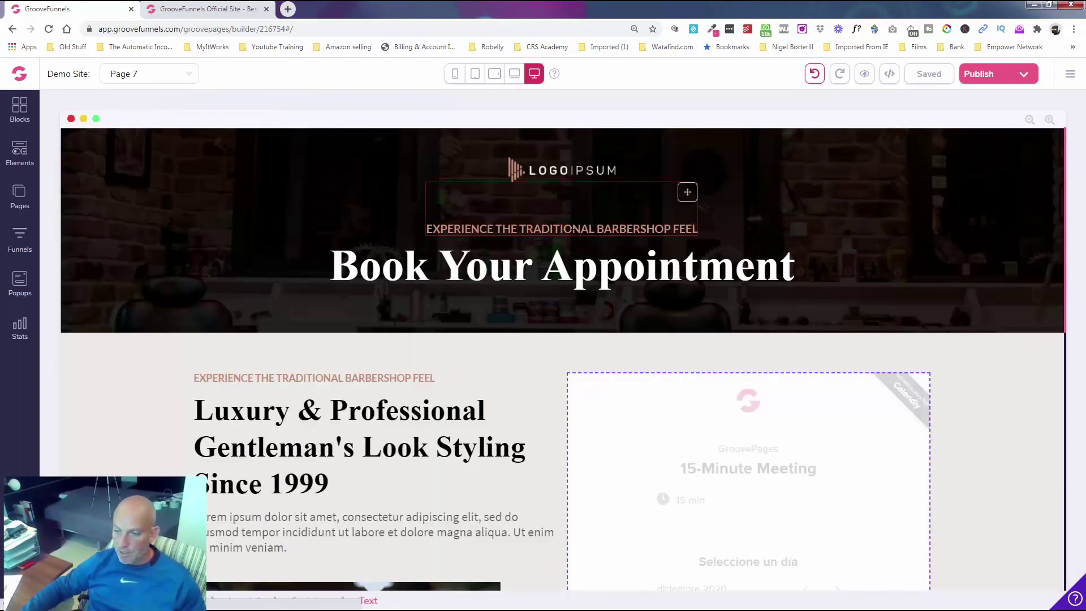
- Set the text colour of the Experience The Traditional Barbershop Feel line above the Book Your Appointment heading to #2e8cff
left_click(573, 229)
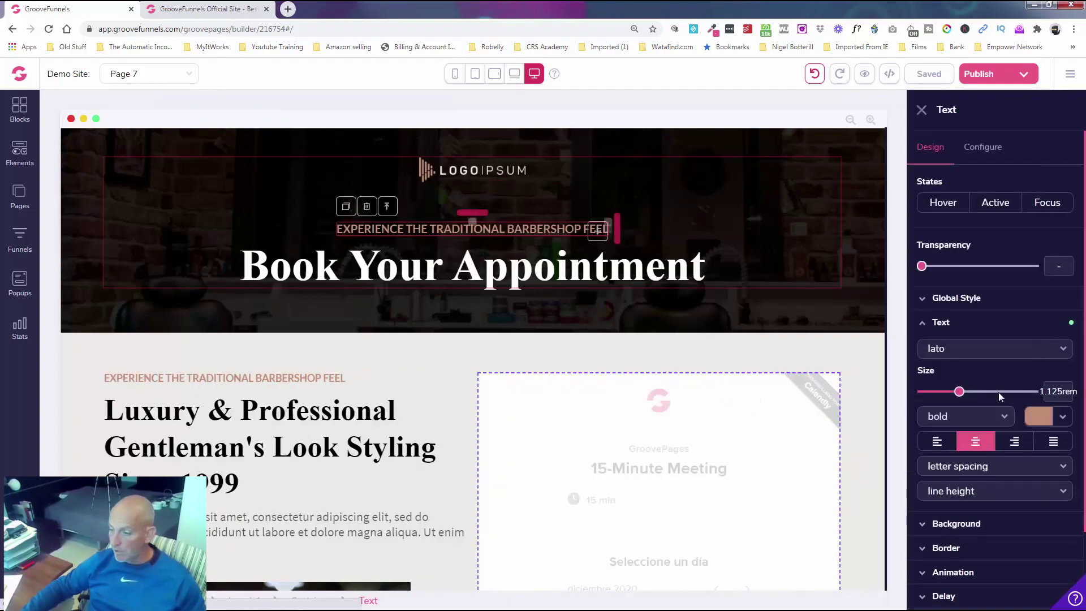
left_click(1041, 416)
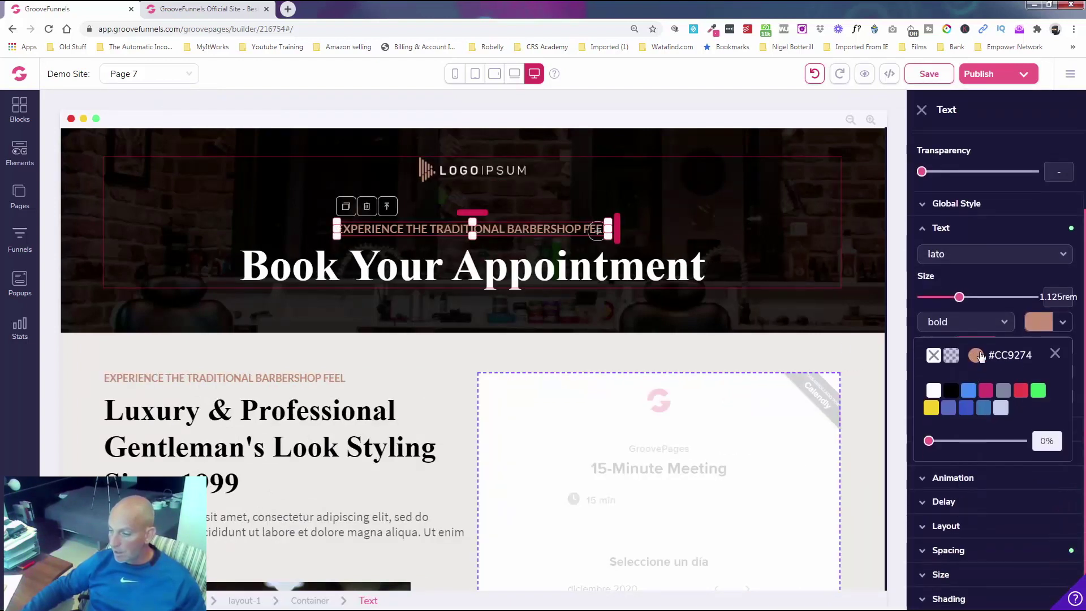
type("#2e8cff")
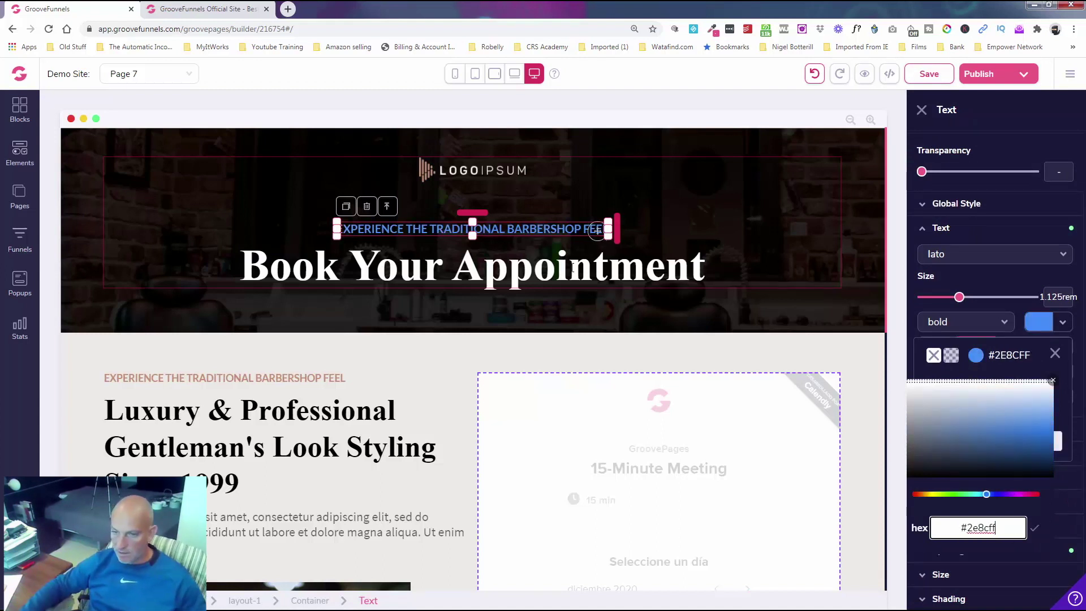
- Replace the header logo above Book Your Appointment with the Funnels Qualified logo from the image library
left_click(480, 169)
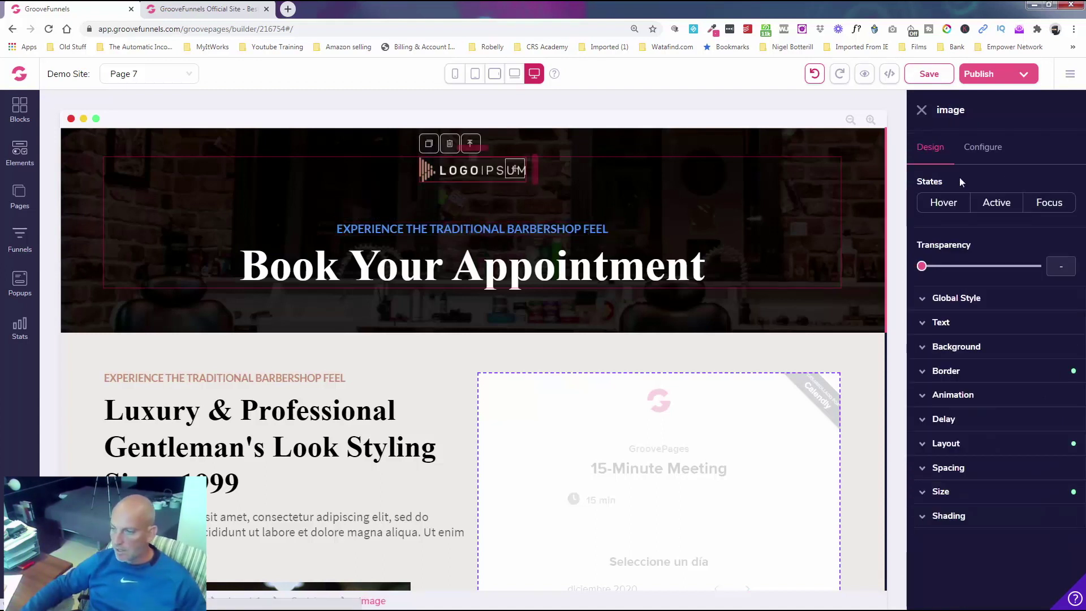
left_click(984, 147)
left_click(996, 252)
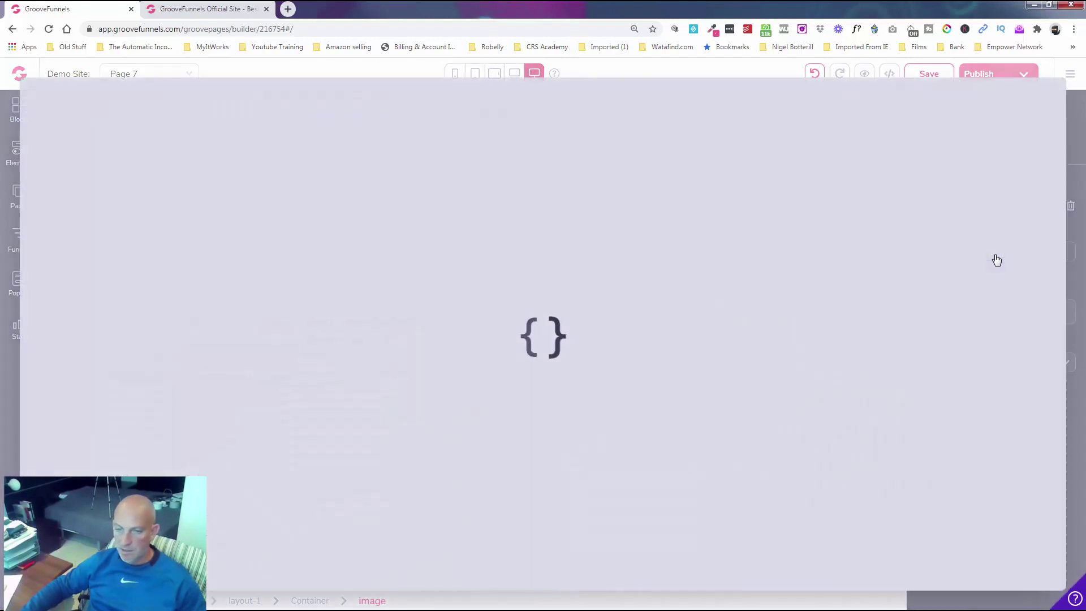
scroll(564, 311, "down", 2)
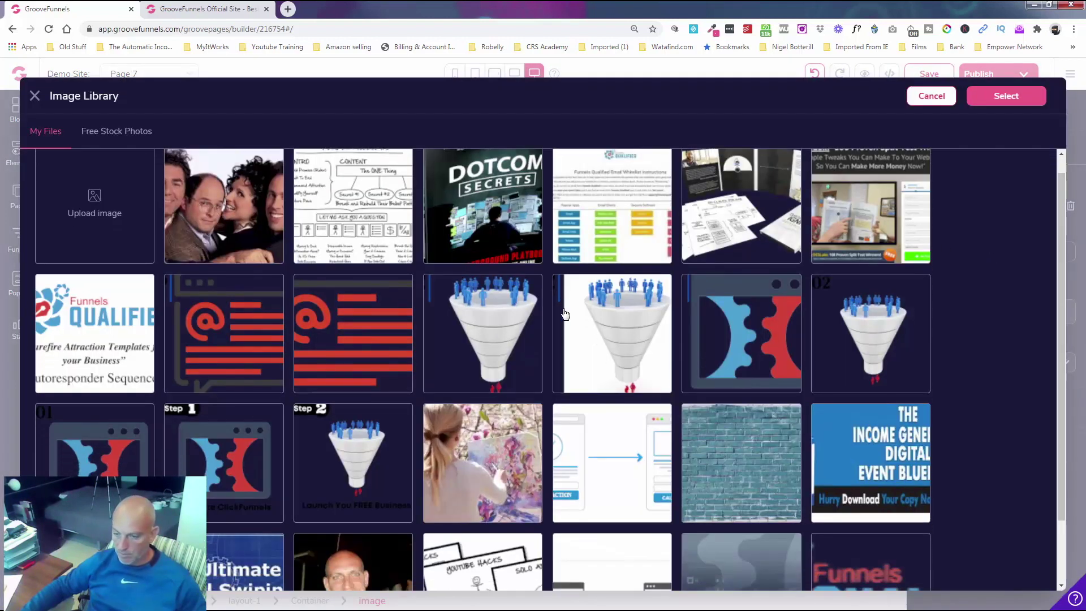
left_click(878, 504)
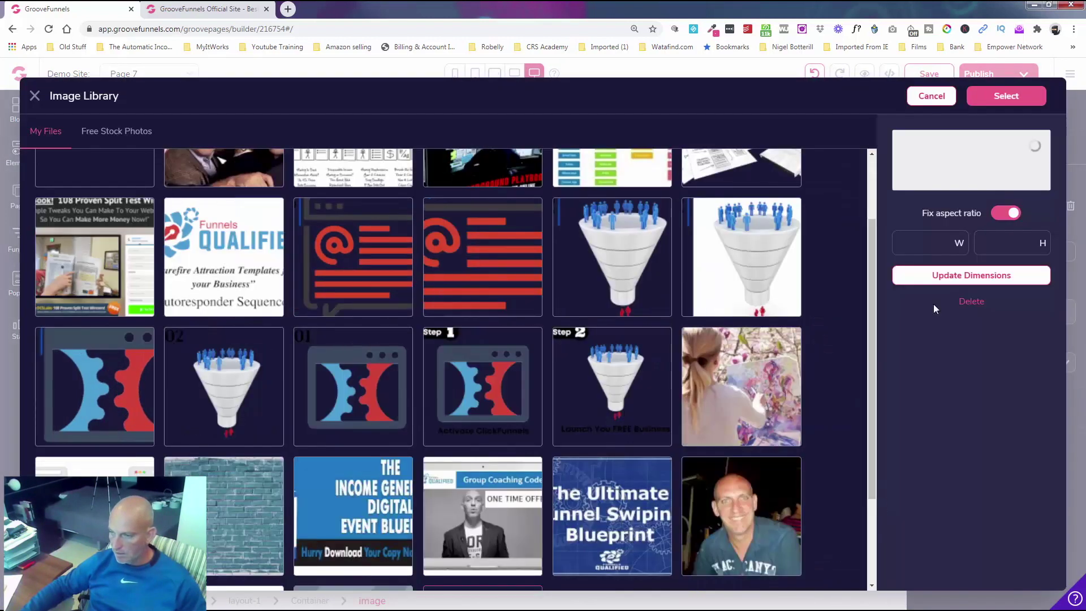
left_click(1009, 97)
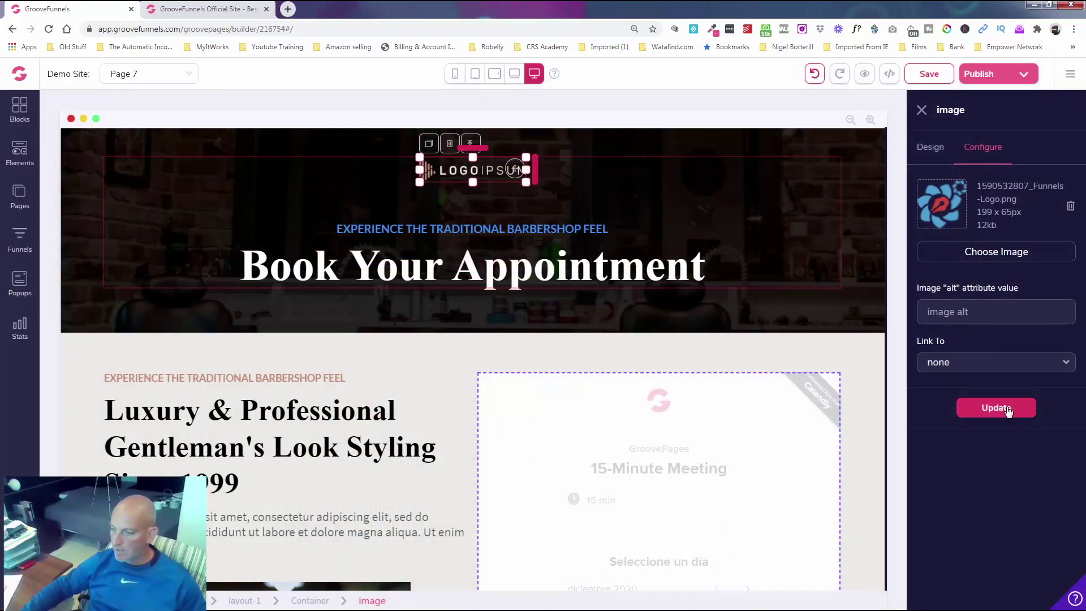
left_click(1008, 410)
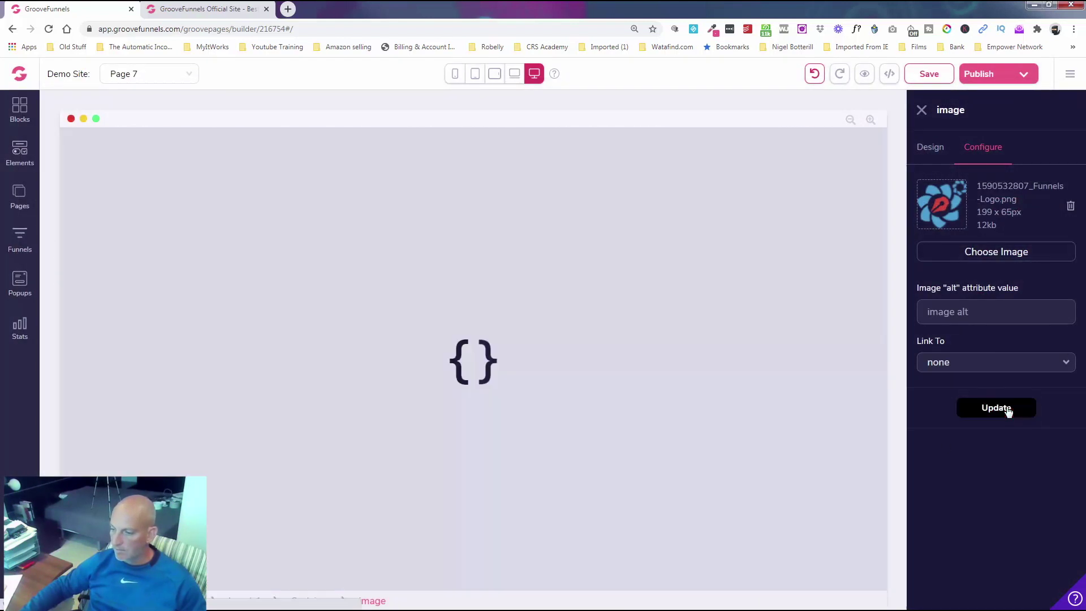
- Examine the header logo's link options and its URL link settings without applying a link
left_click(949, 367)
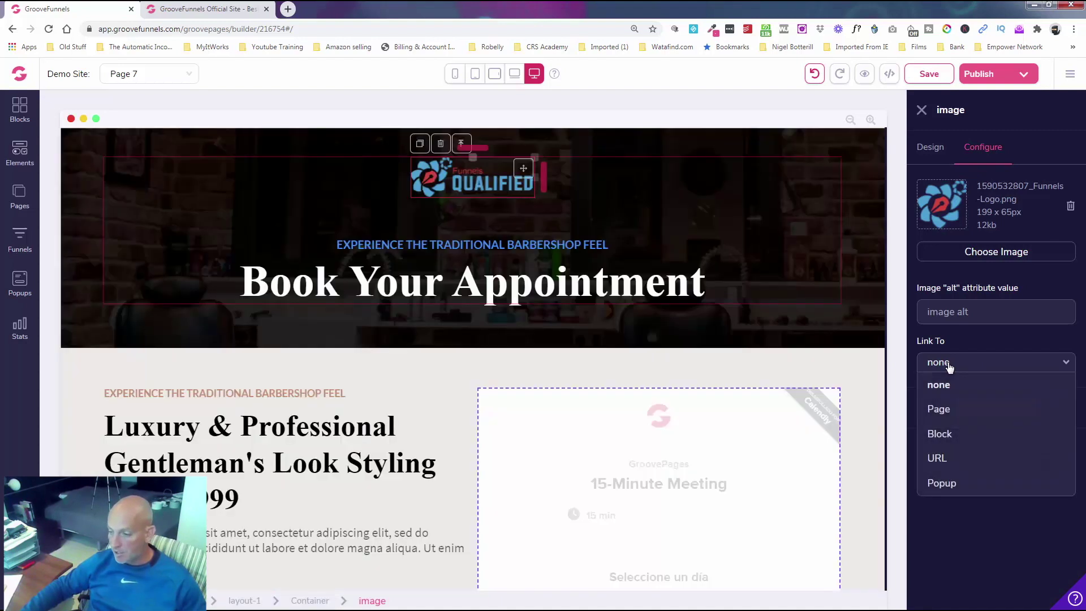
left_click(961, 460)
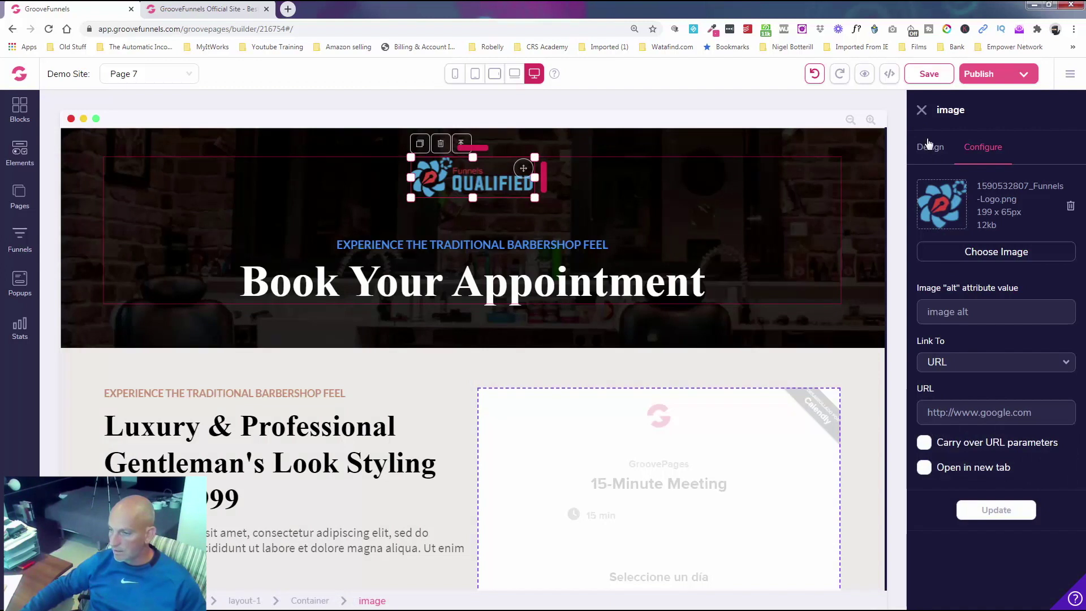
left_click(921, 111)
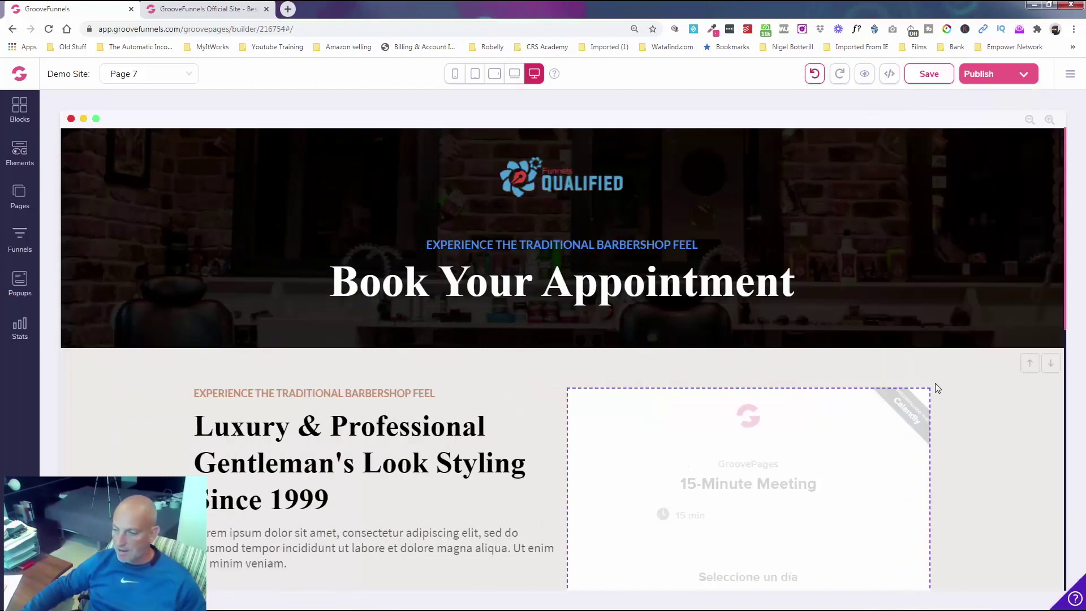
- Set the text colour of the Experience The Traditional Barbershop Feel line above the Luxury & Professional heading to #2e8cff
left_click(402, 392)
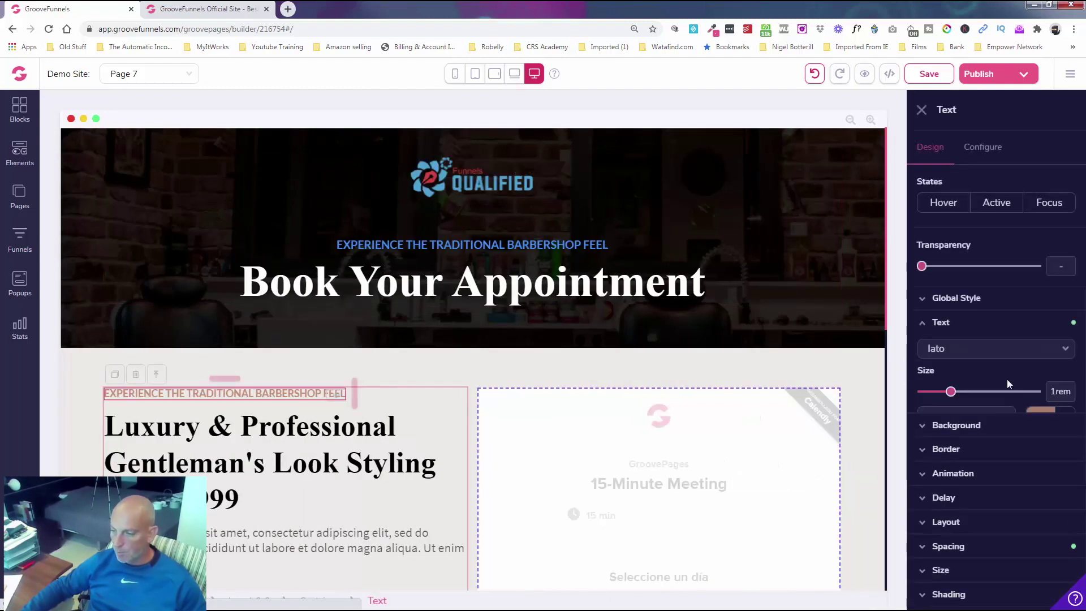
left_click(1034, 417)
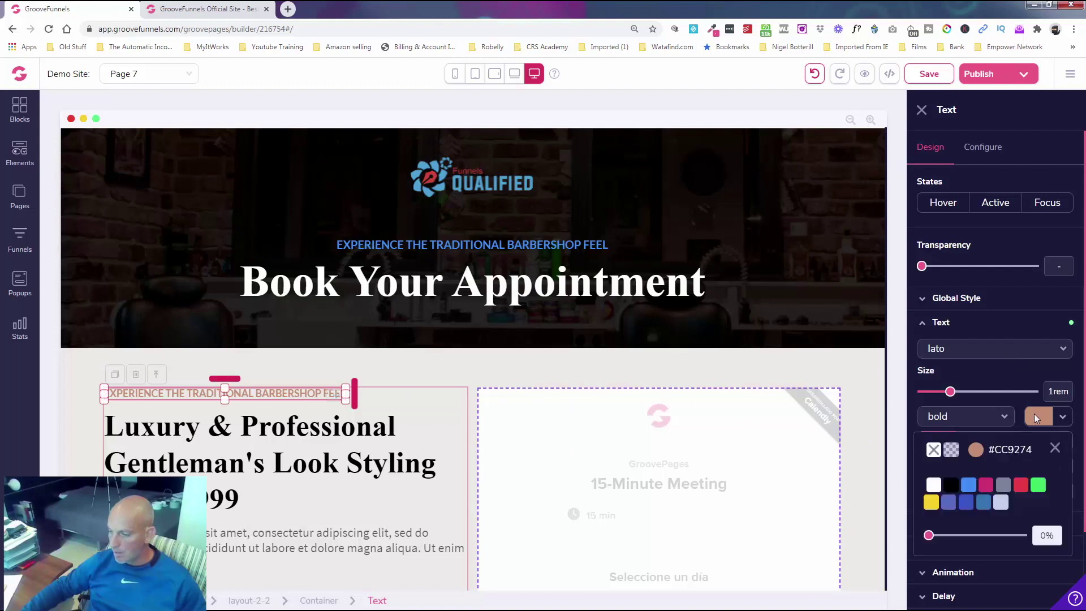
left_click(977, 449)
scroll(972, 486, "down", 2)
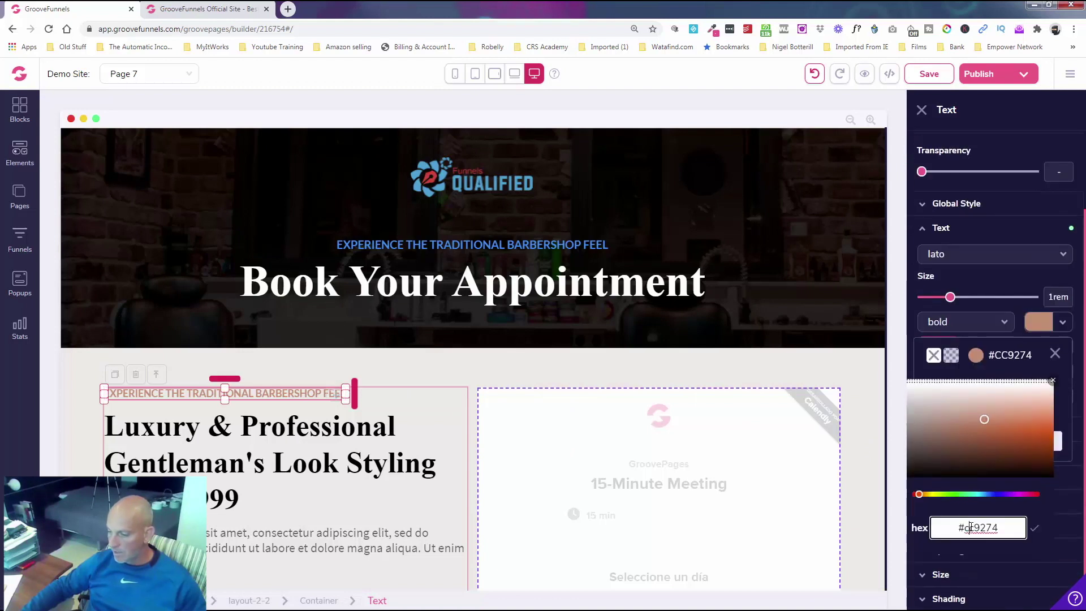
type("#2e8cff")
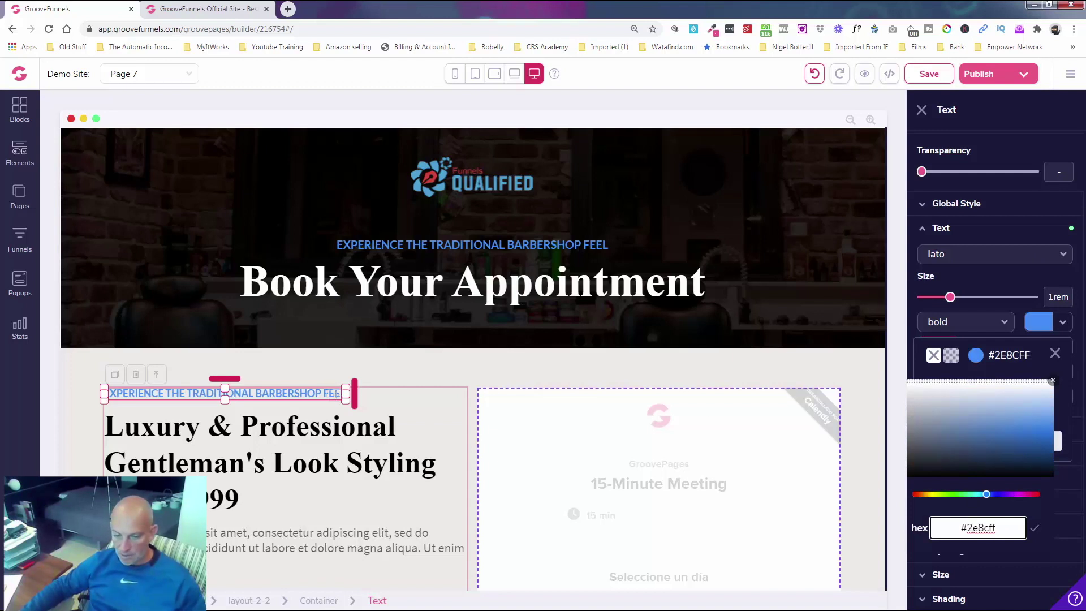
- Set the background of the Luxury & Professional block to #2e8cff with 70% colour transparency
left_click(83, 396)
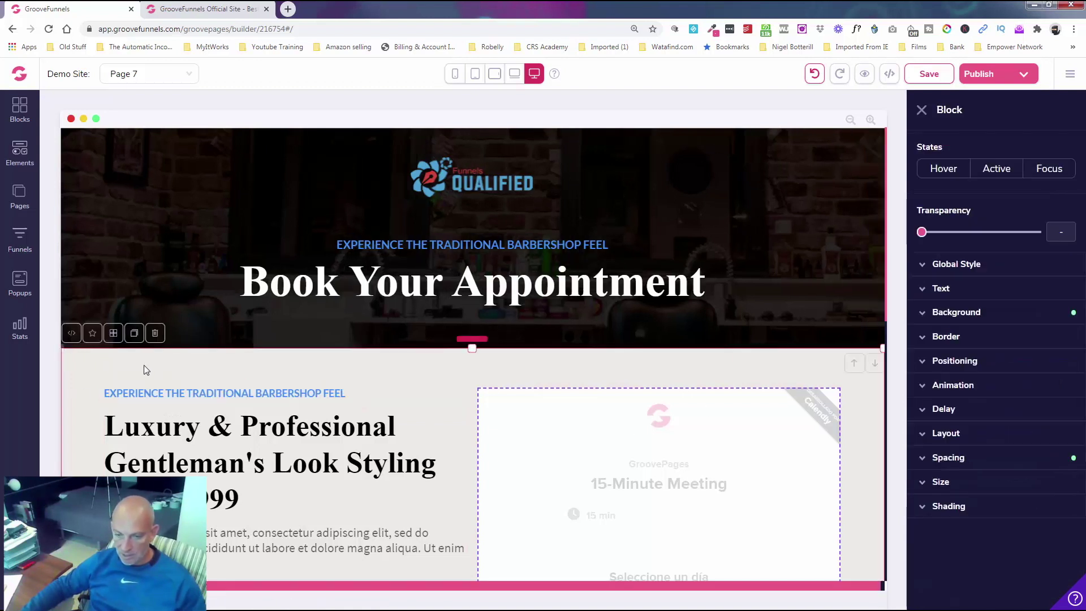
left_click(1016, 313)
left_click(1031, 343)
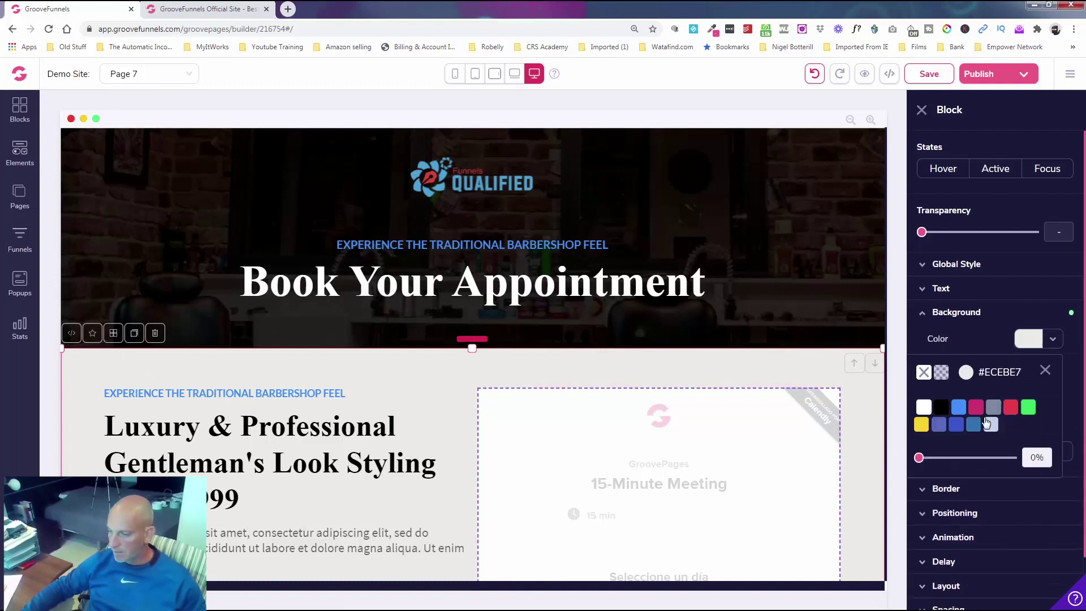
left_click(967, 372)
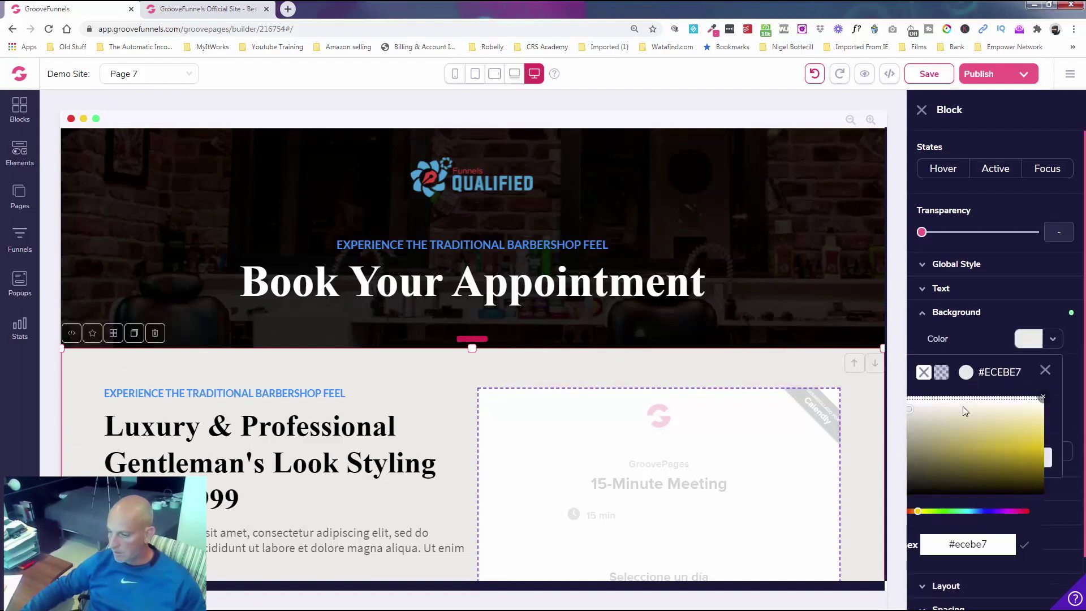
triple_click(971, 543)
type("#2e8cff")
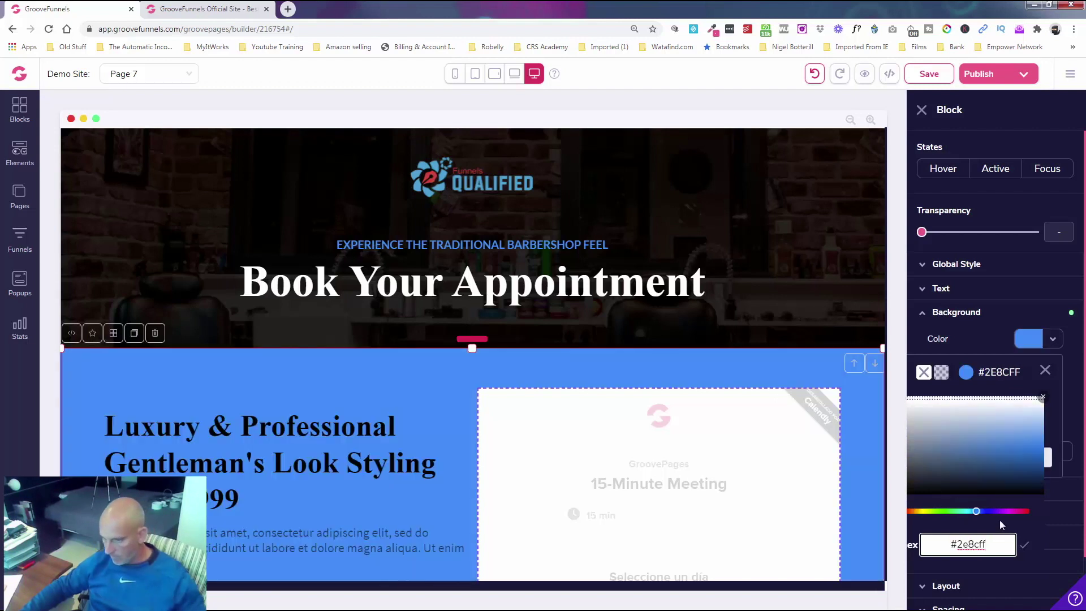
left_click(1043, 397)
left_click_drag(919, 459, 984, 459)
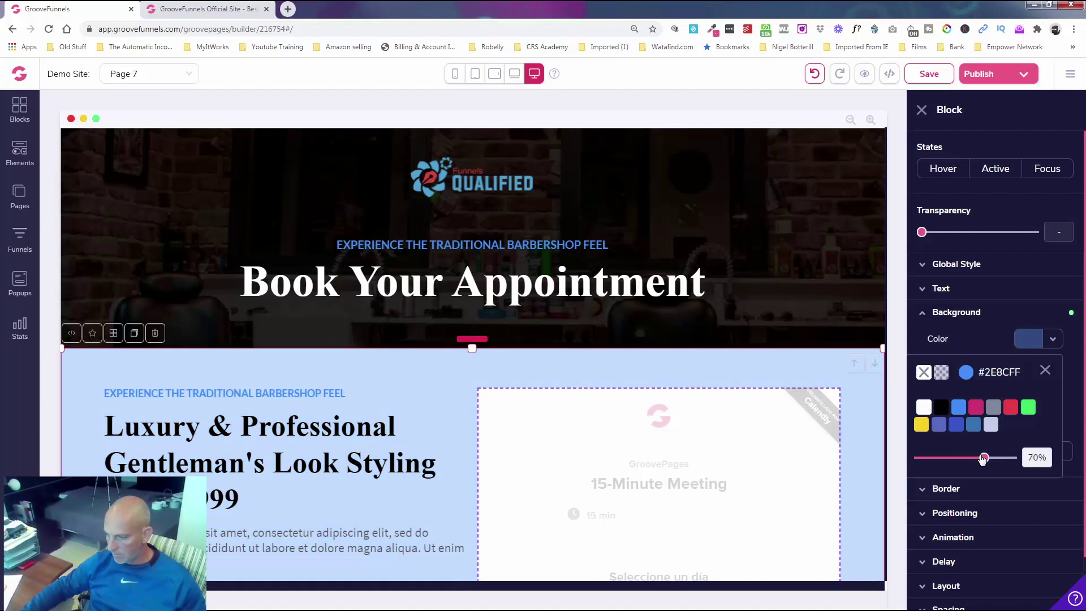
- Save the booking page and view its Calendly embed area beside the Luxury & Professional text
left_click(921, 110)
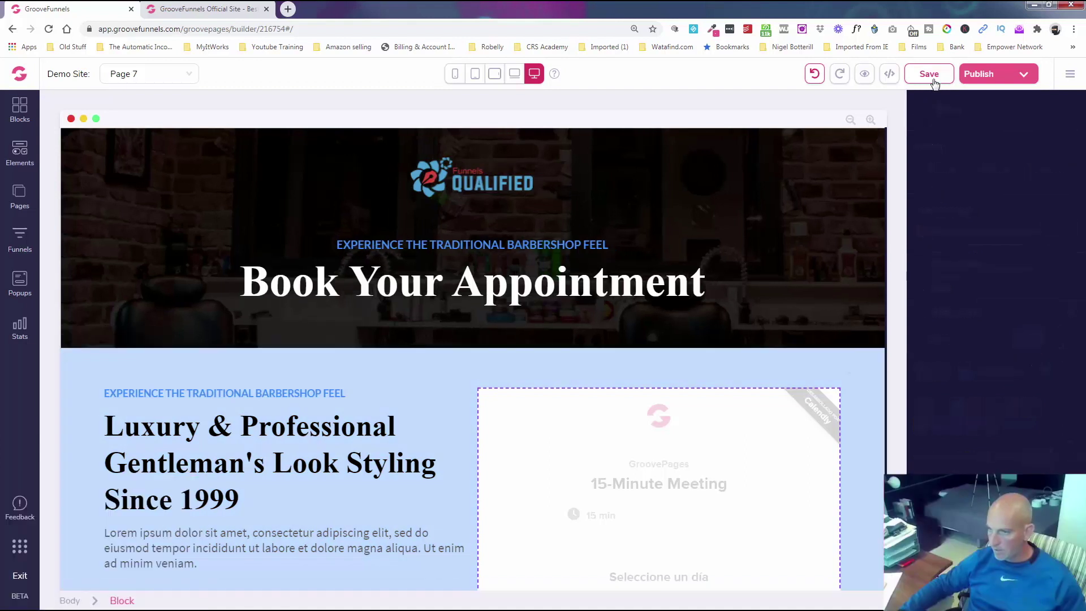
left_click(933, 77)
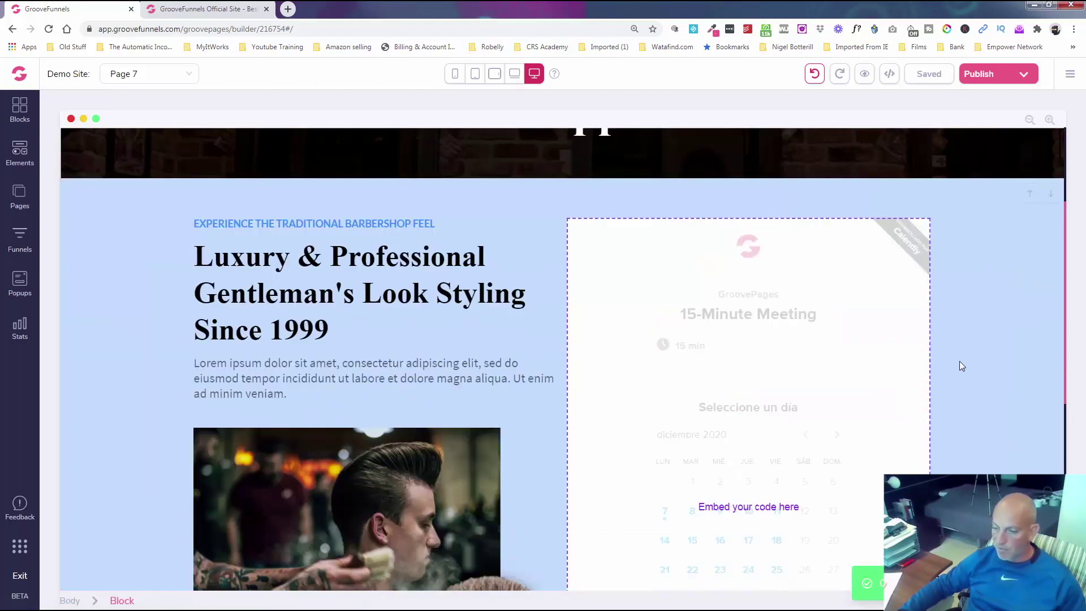
scroll(959, 361, "down", 2)
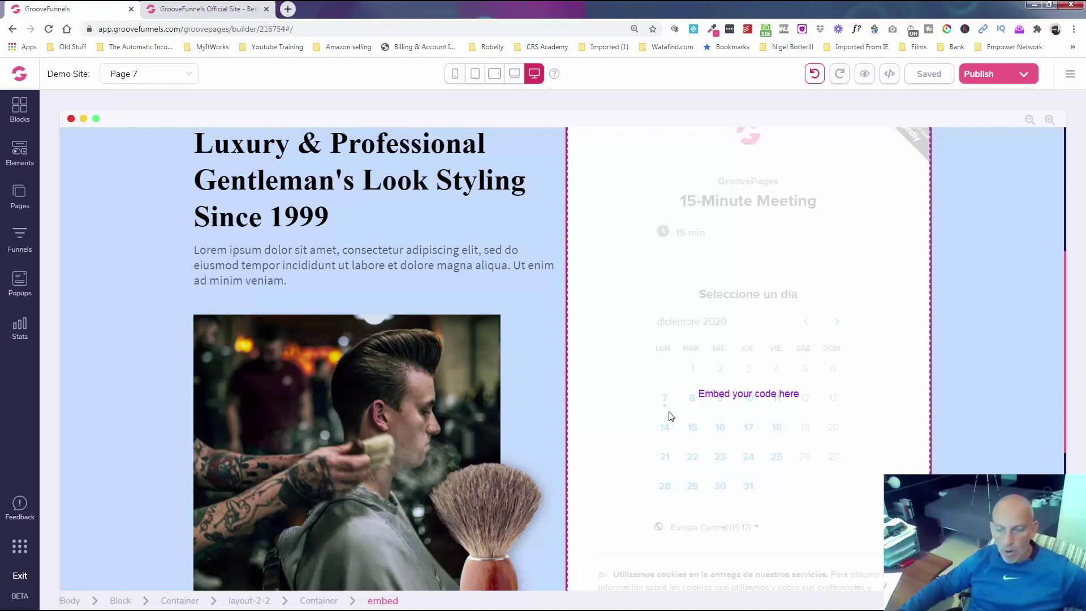
- Review the booking page, preview it, and dismiss the cookie notice in the embedded Calendly calendar
scroll(539, 333, "down", 5)
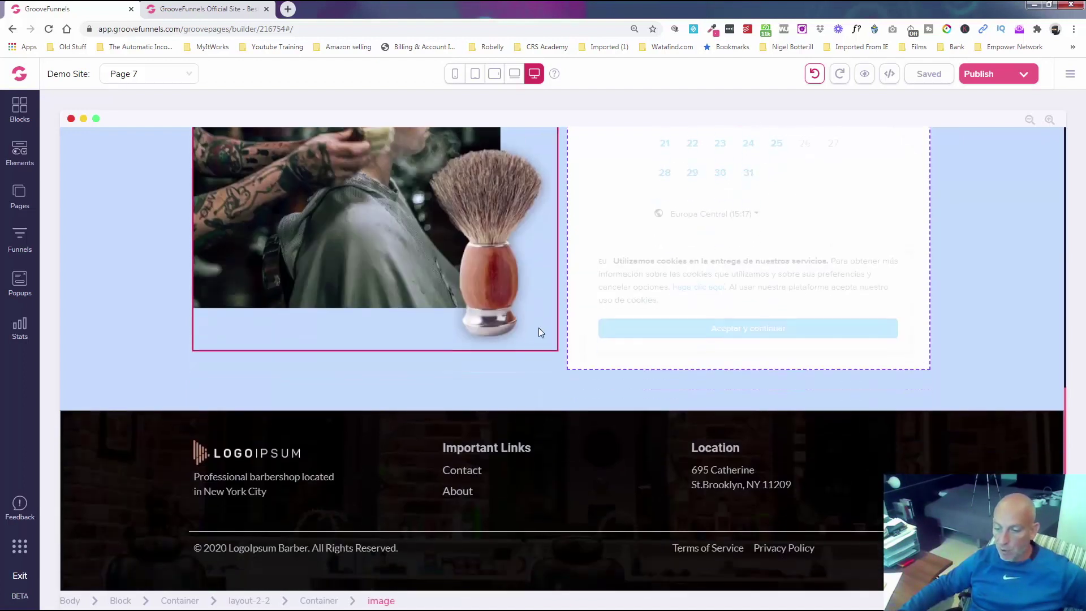
scroll(539, 332, "up", 7)
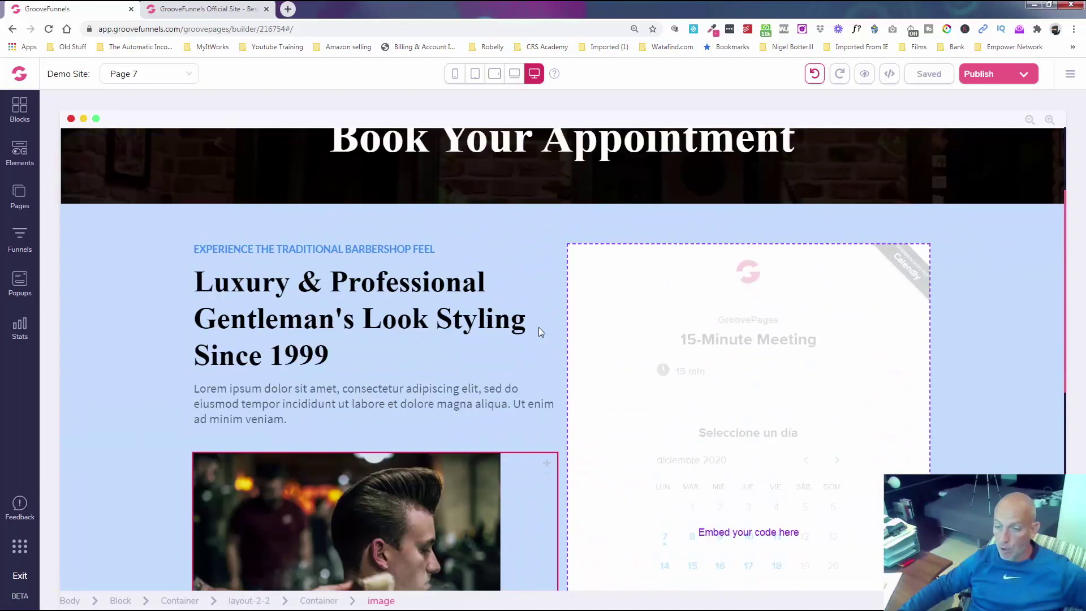
scroll(538, 328, "up", 3)
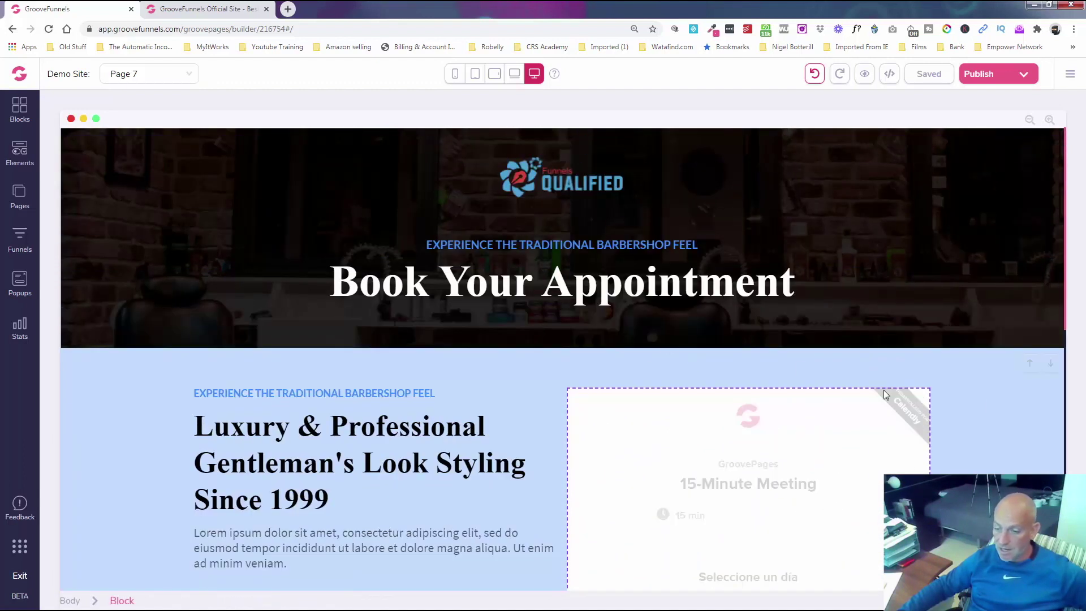
left_click(865, 74)
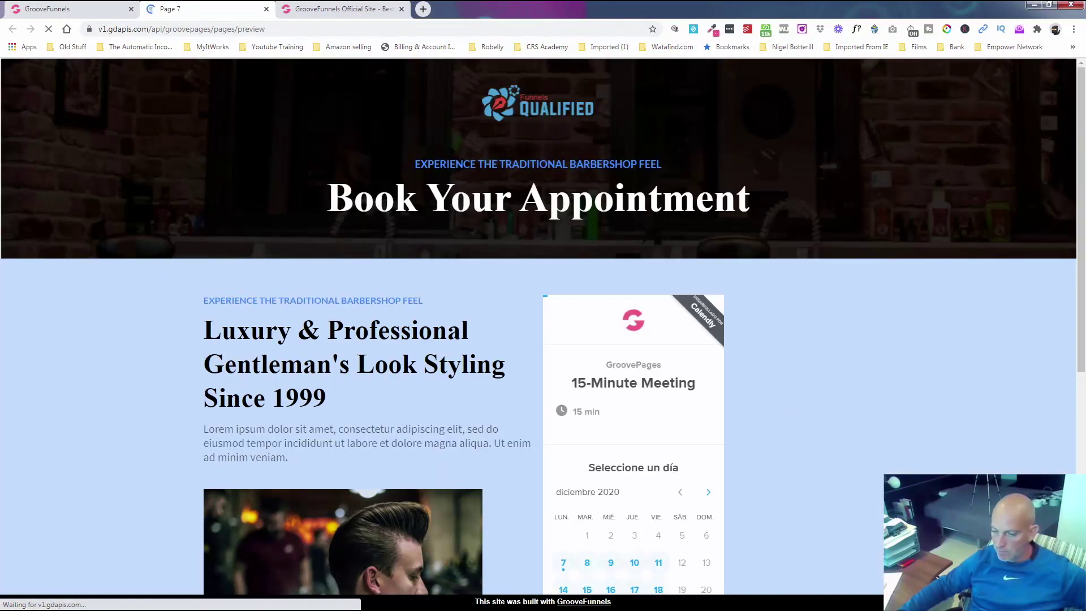
scroll(862, 343, "down", 4)
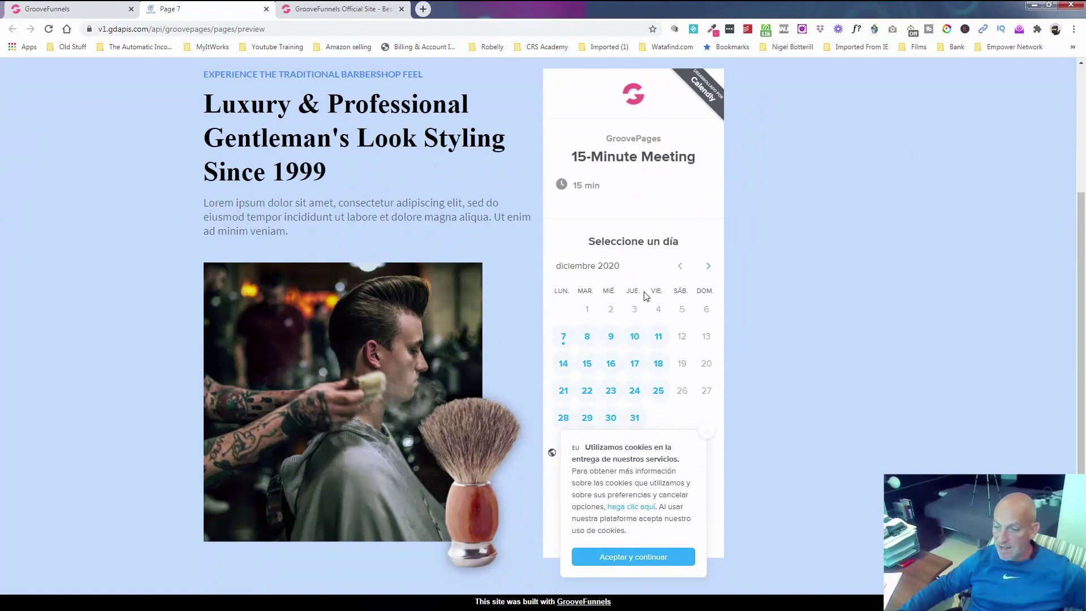
left_click(707, 436)
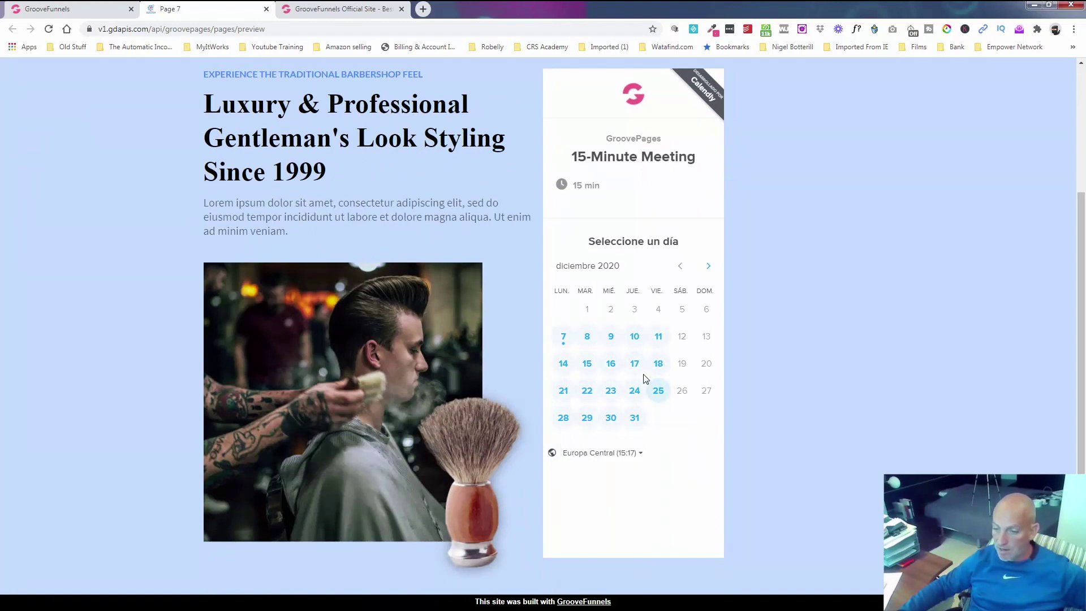
- Test the embedded booking calendar by choosing 10 December 2020 and the 22:15 time slot
left_click(634, 337)
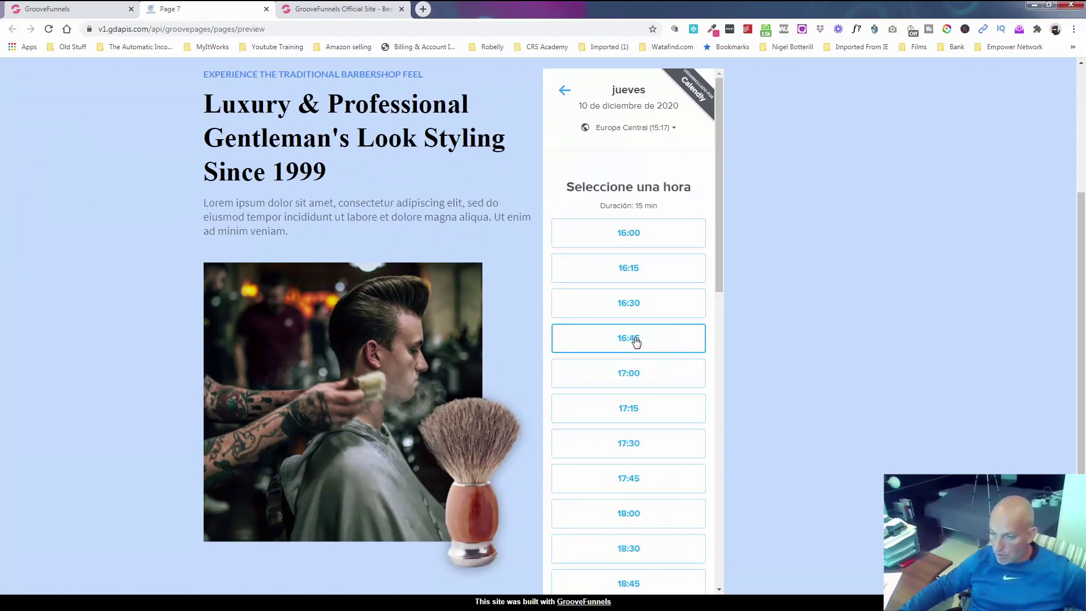
scroll(669, 294, "down", 10)
scroll(658, 367, "down", 3)
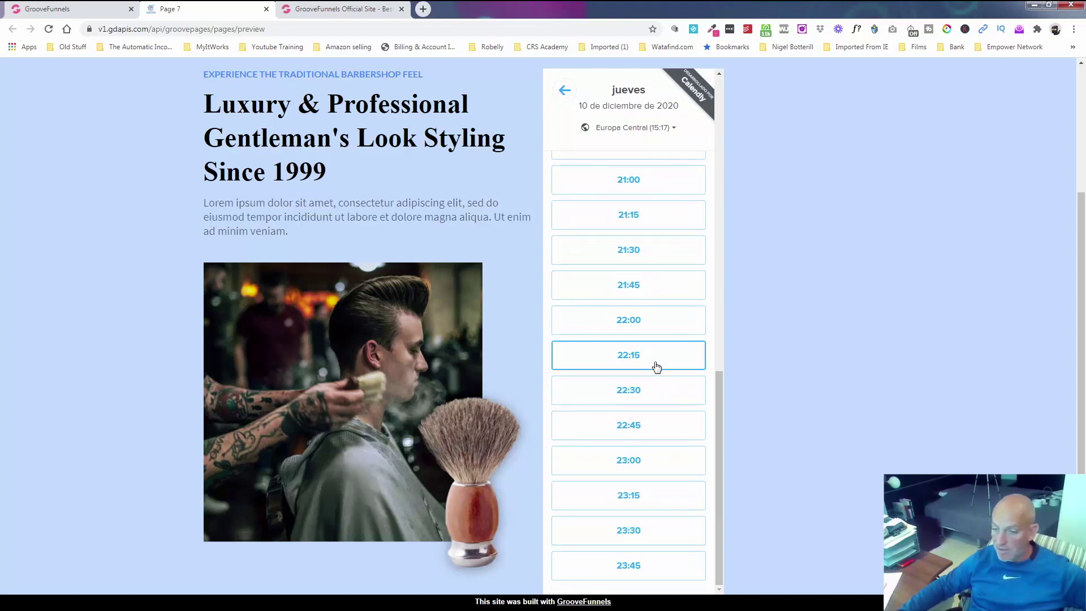
left_click(658, 367)
scroll(804, 328, "up", 4)
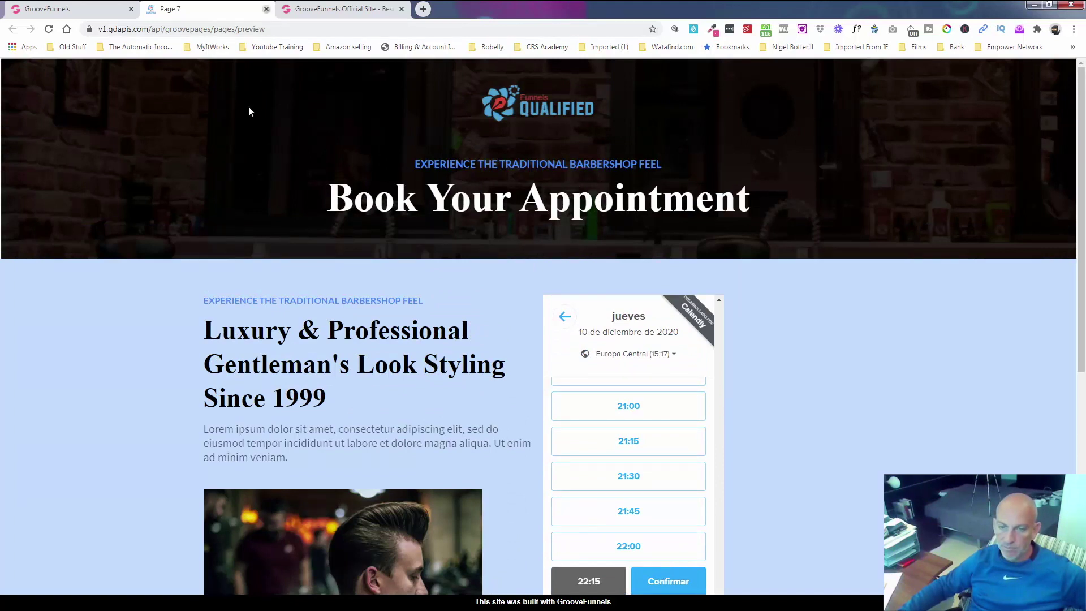
- Close the page preview and publish the site
key("ctrl+w")
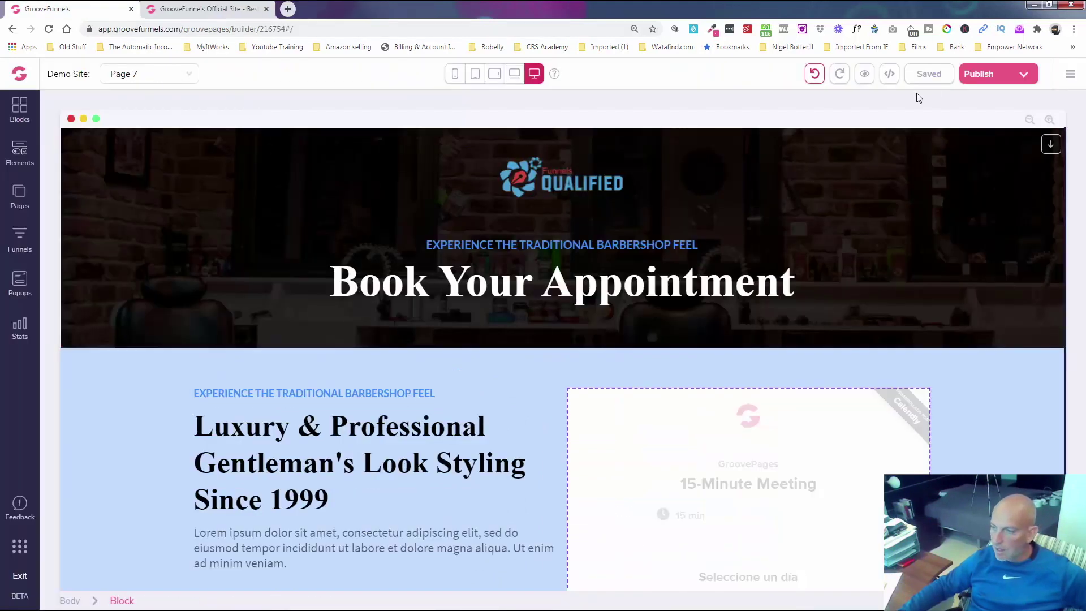
left_click(1006, 74)
left_click(995, 444)
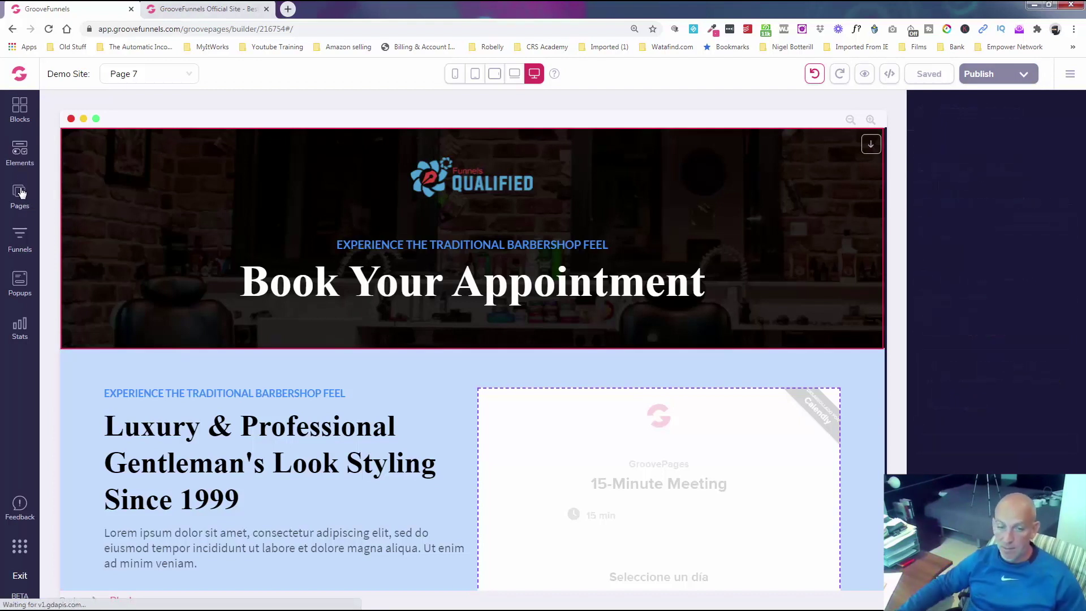
- Add a new page to the site from the free Barbershop Confirmation single-page template
left_click(20, 194)
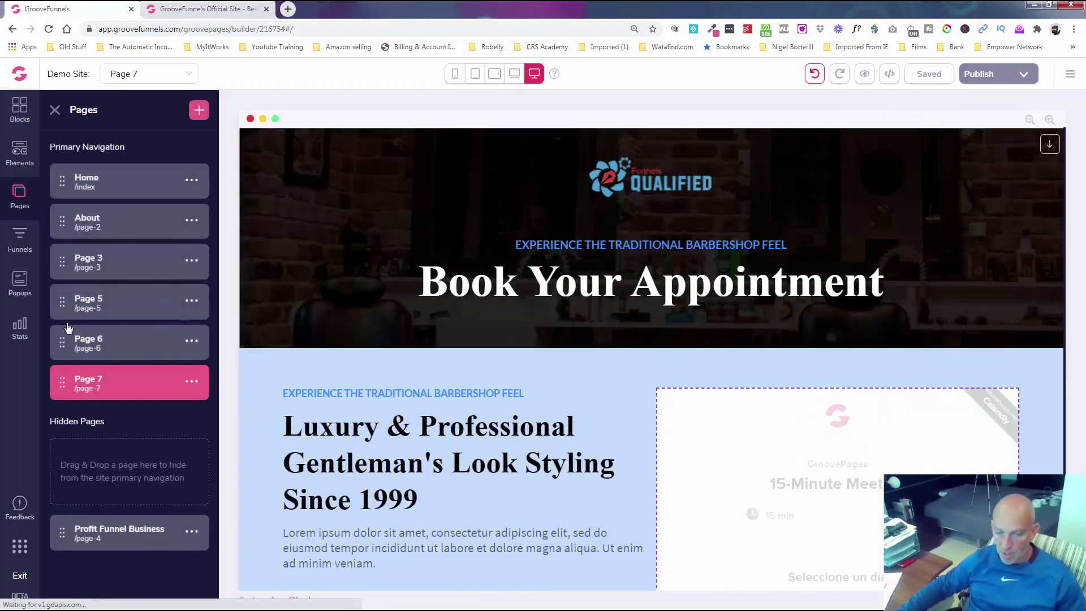
left_click(199, 111)
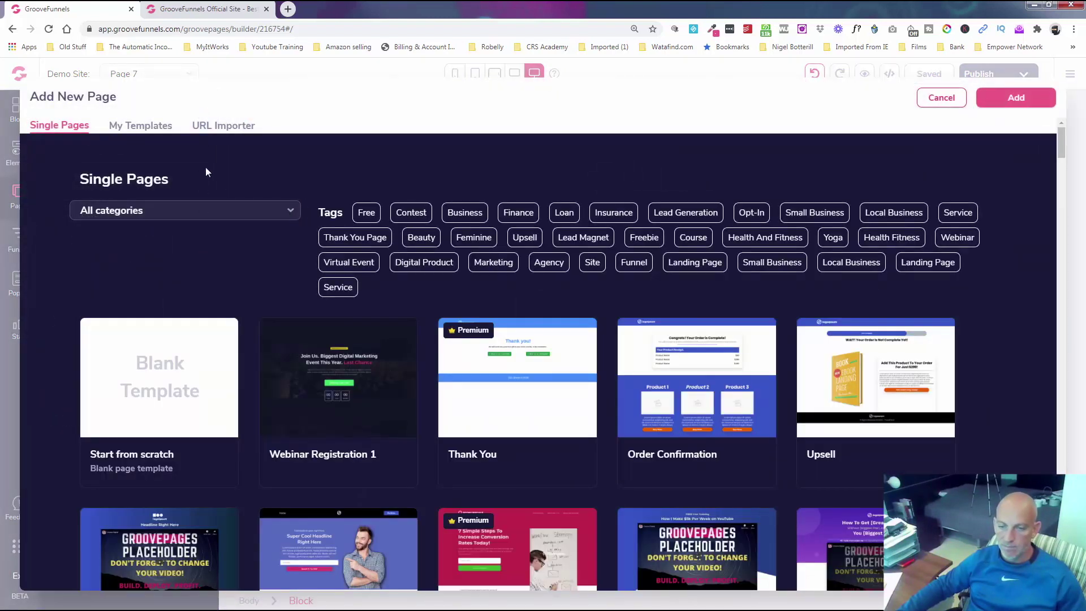
left_click(366, 212)
scroll(700, 345, "down", 1)
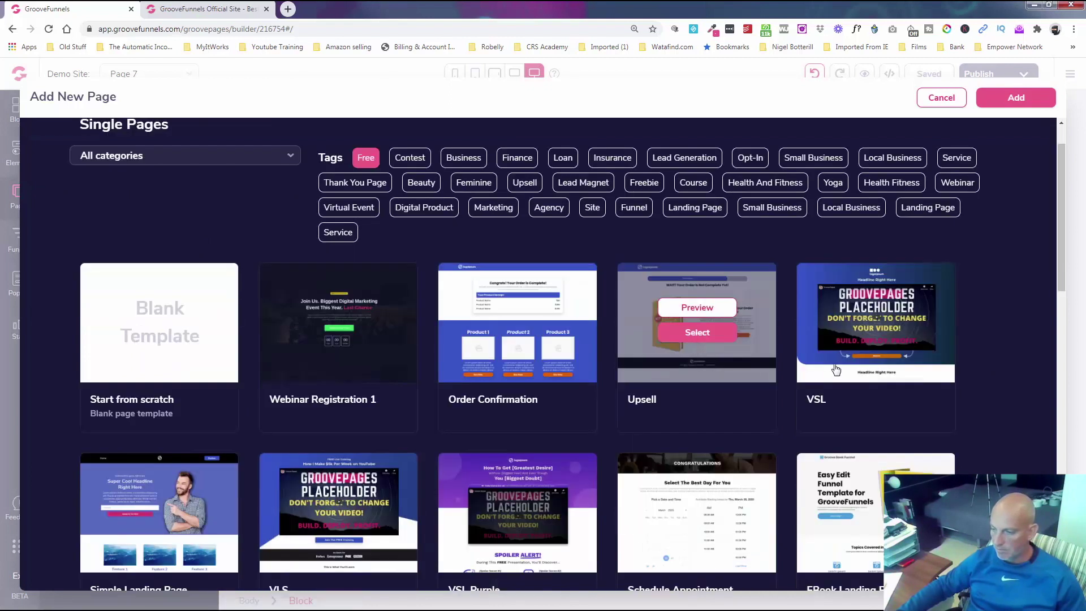
scroll(786, 340, "down", 15)
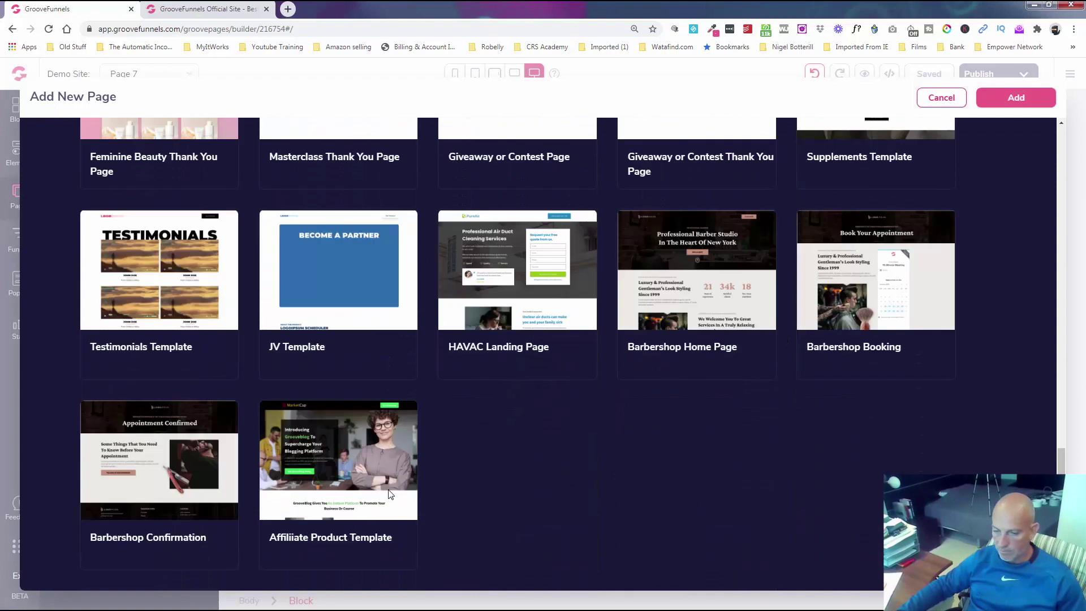
left_click(148, 446)
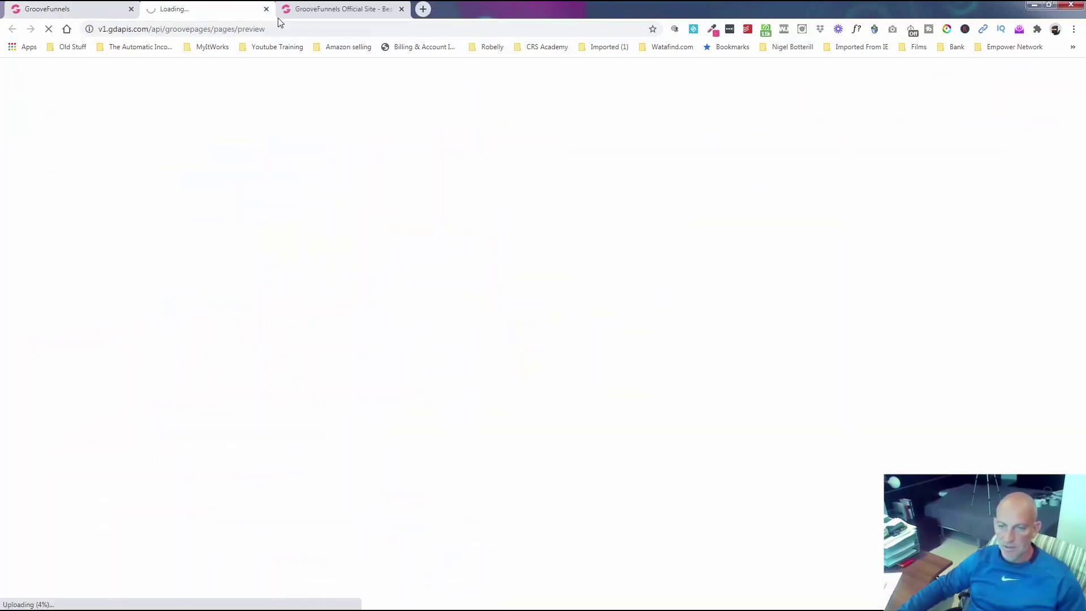
left_click(266, 9)
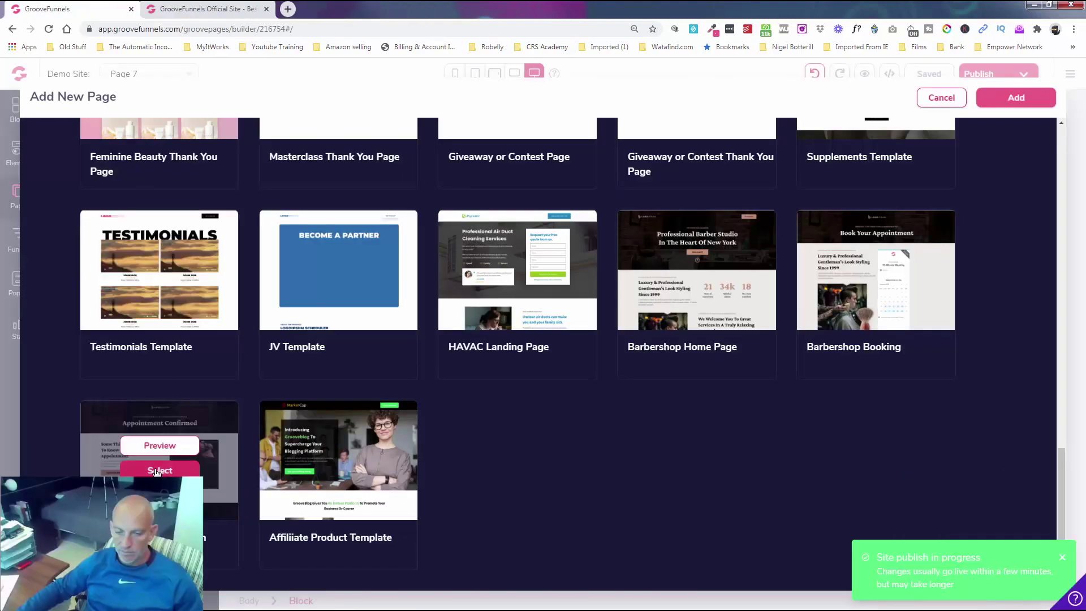
left_click(157, 470)
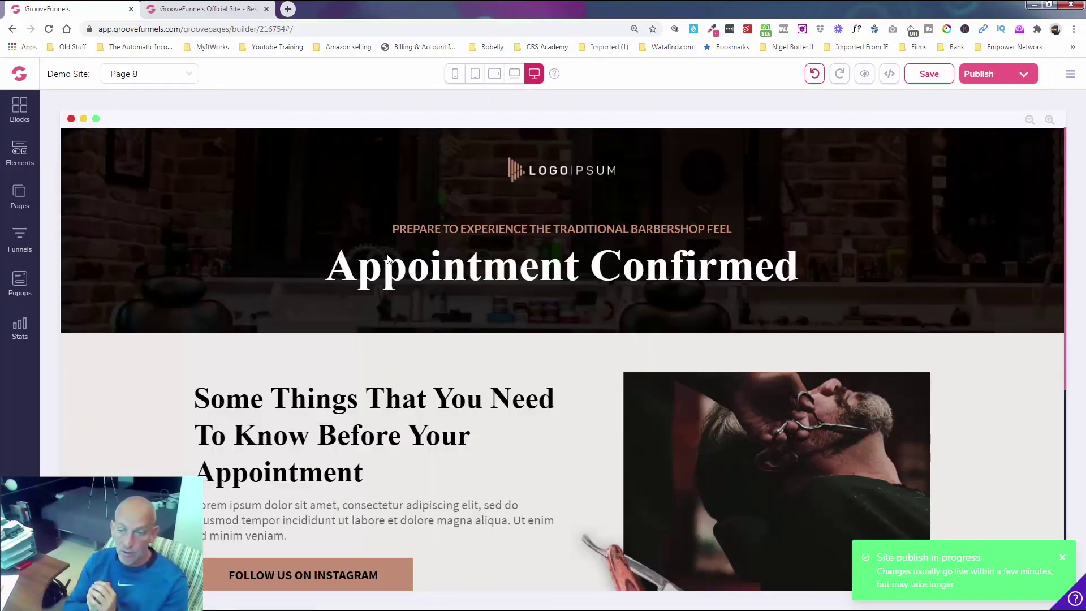
- Set the text colour of the "Prepare to experience the traditional barbershop feel" line to #2e8cff
left_click(388, 258)
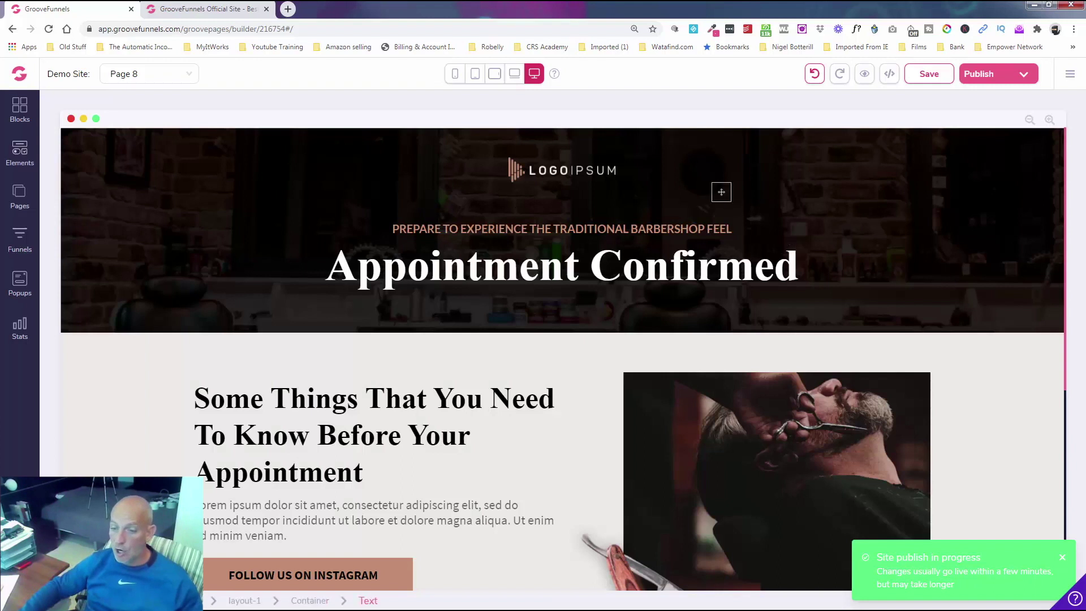
left_click(632, 229)
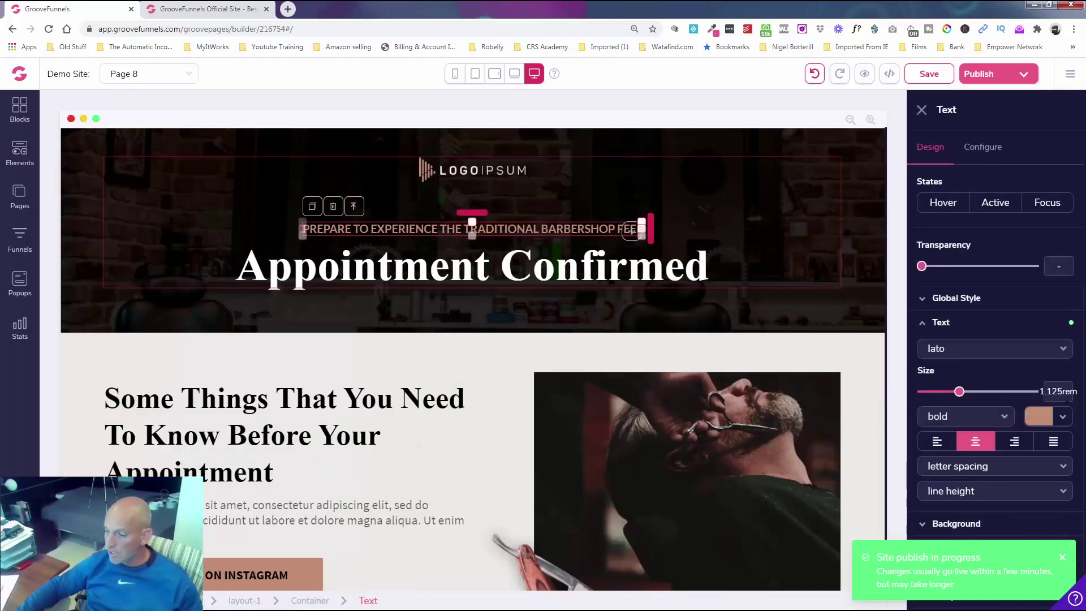
left_click(1040, 417)
left_click(977, 450)
scroll(984, 432, "down", 2)
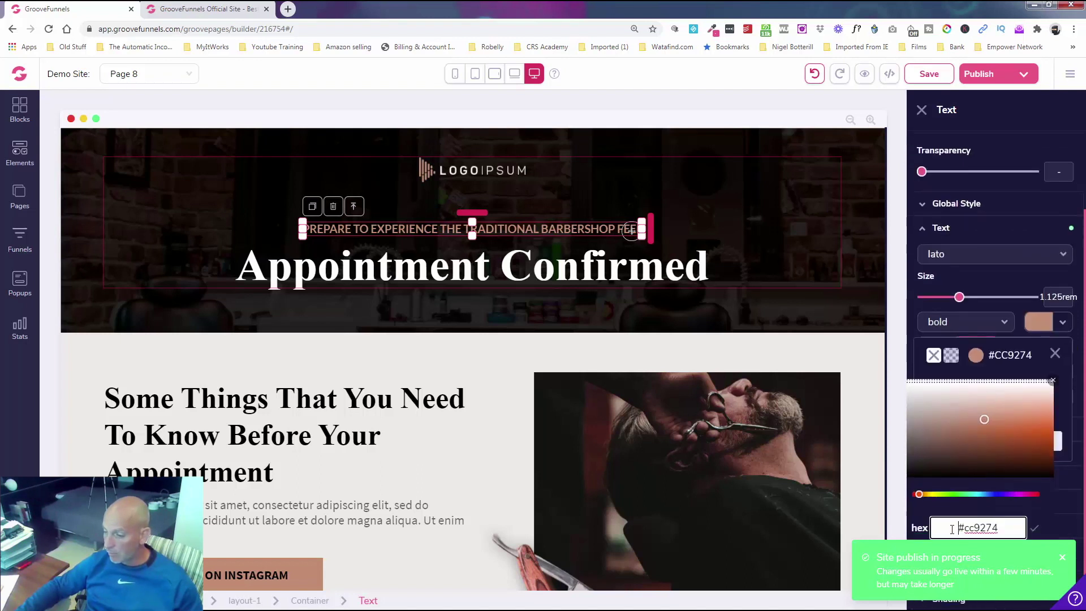
type("#2e8cff")
key("Return")
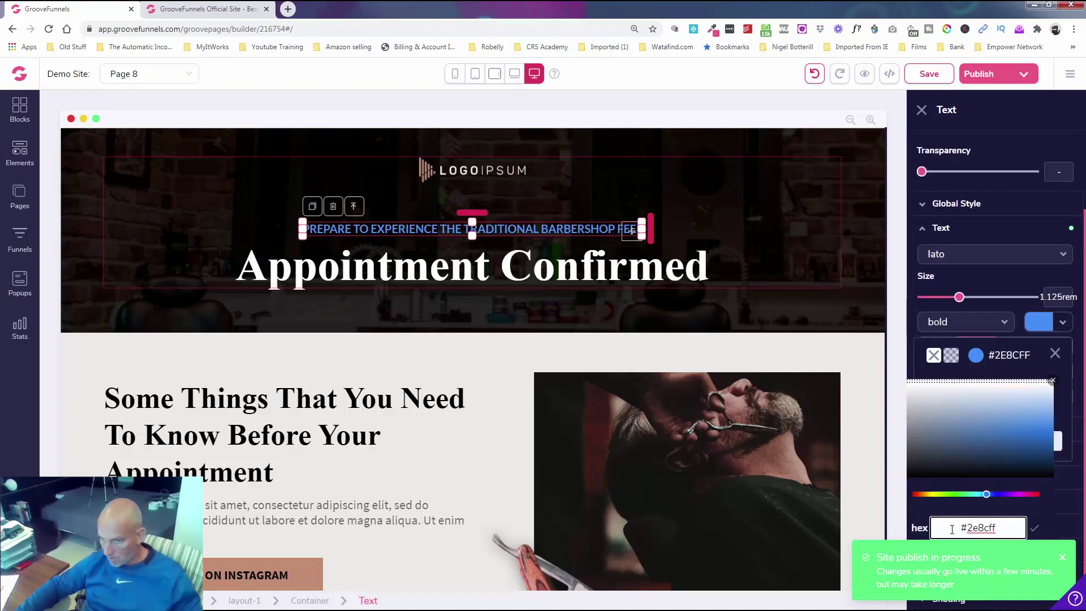
- Replace the header's LogoIpsum image with the Funnels Qualified logo from the image library and apply the update
left_click(472, 171)
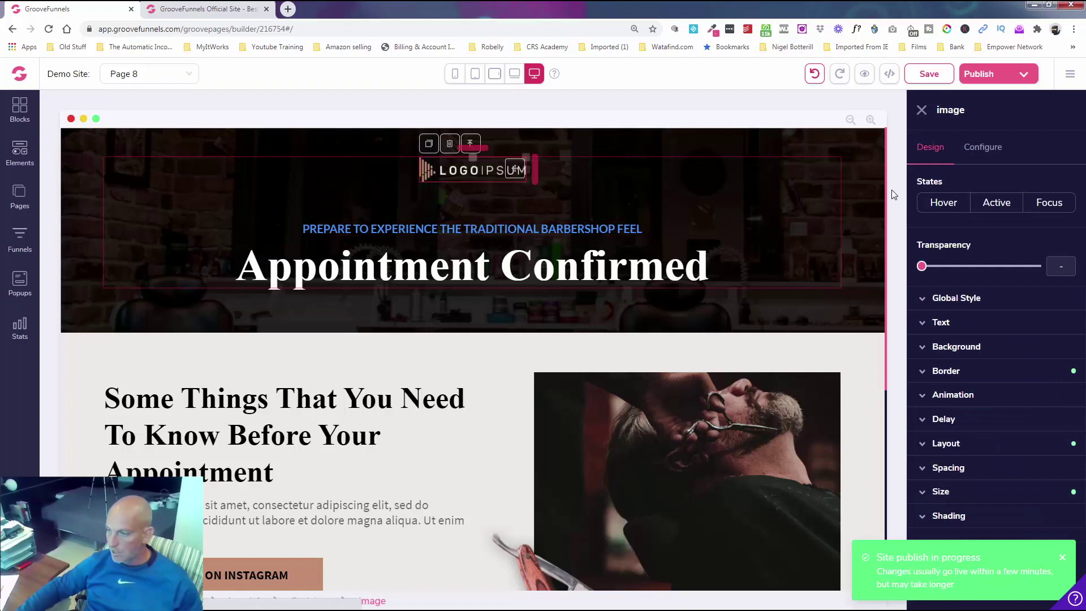
left_click(991, 149)
left_click(990, 250)
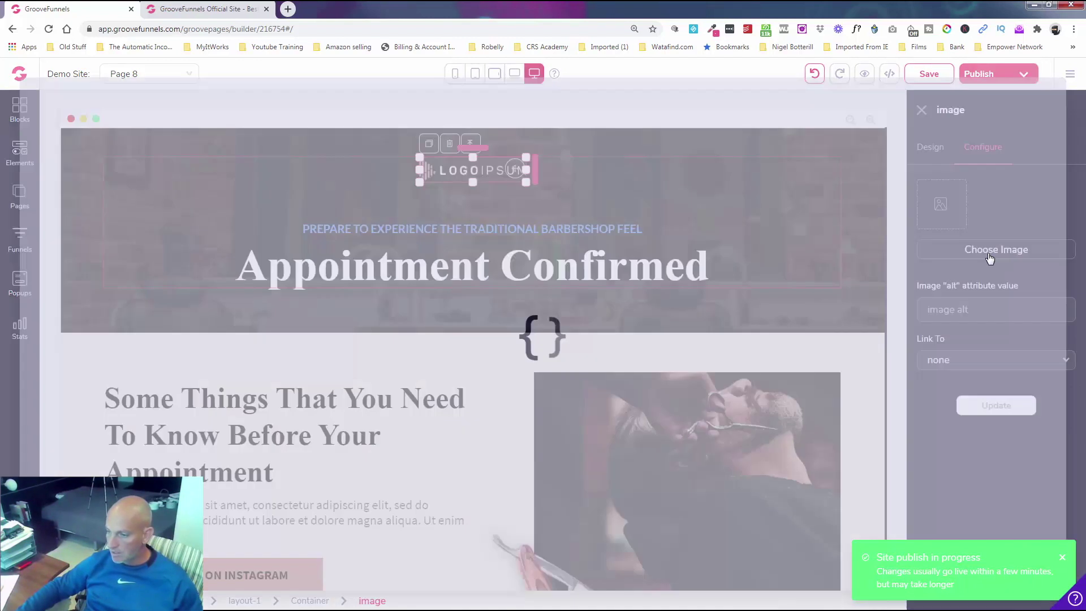
scroll(888, 374, "down", 1)
scroll(888, 373, "down", 1)
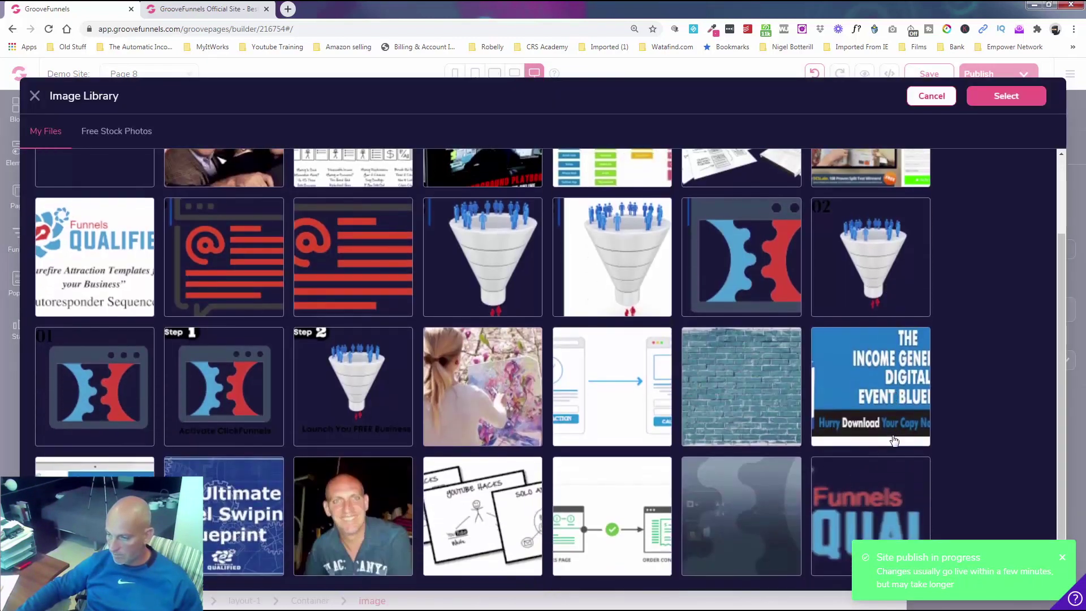
left_click(886, 471)
left_click(1006, 95)
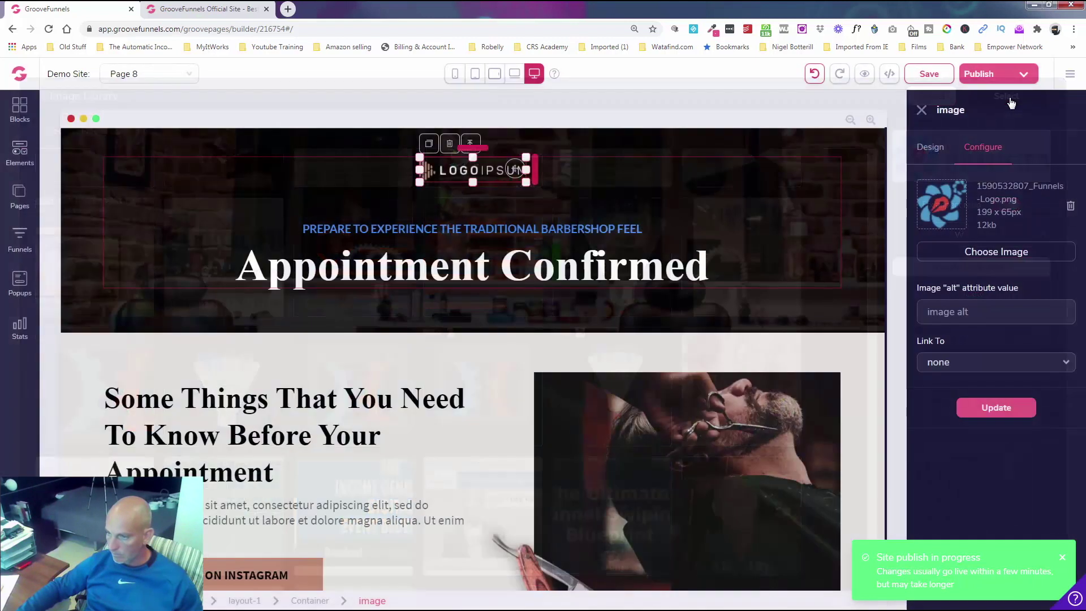
left_click(995, 407)
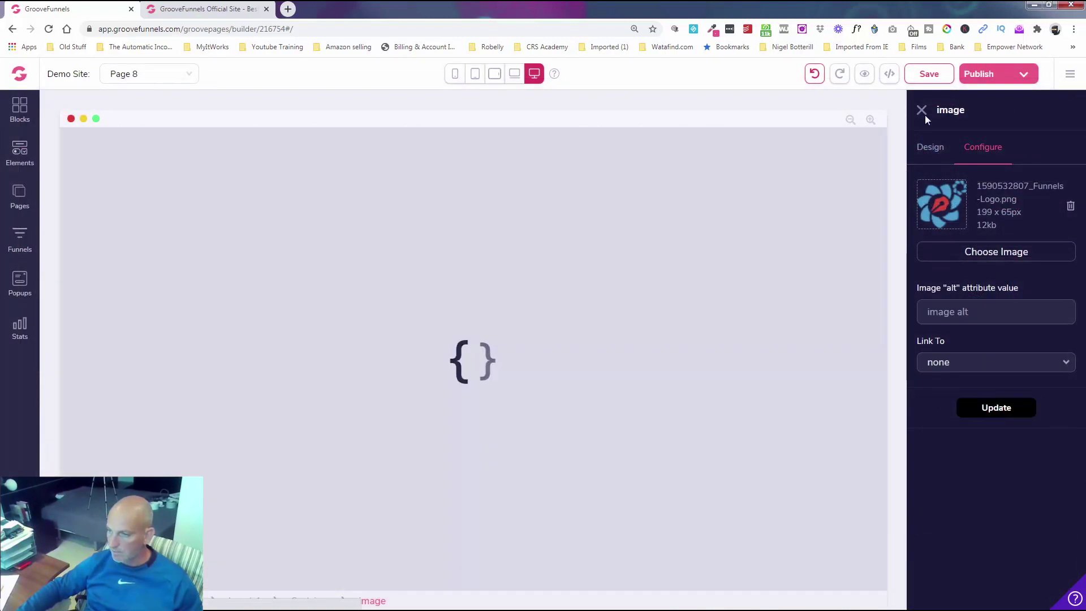
left_click(923, 110)
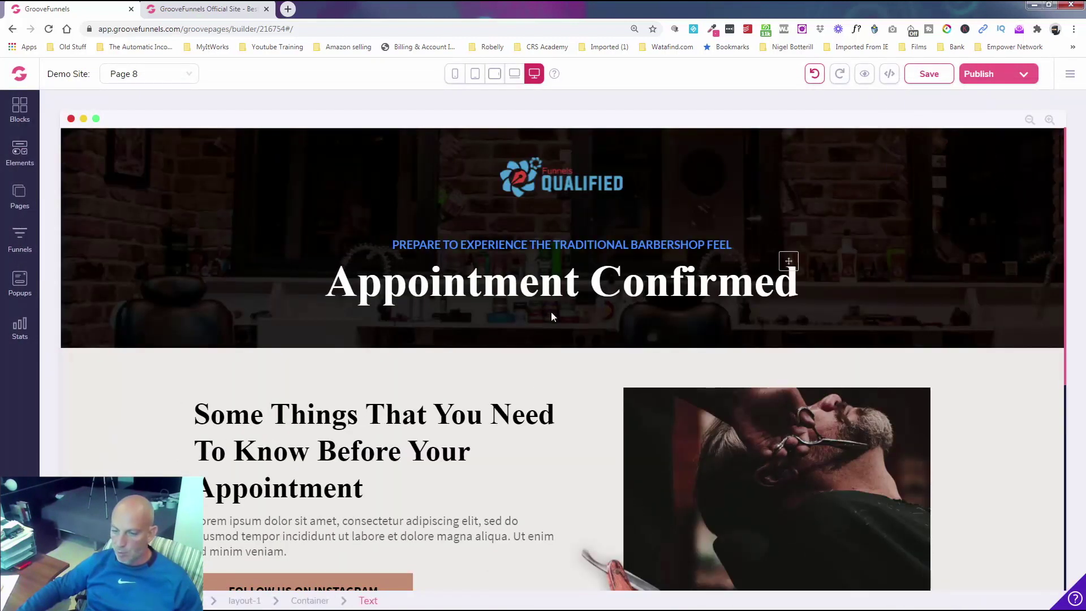
- Set the background colour of the "Some Things That You Need To Know Before Your Appointment" block to #2e8cff
scroll(560, 312, "down", 4)
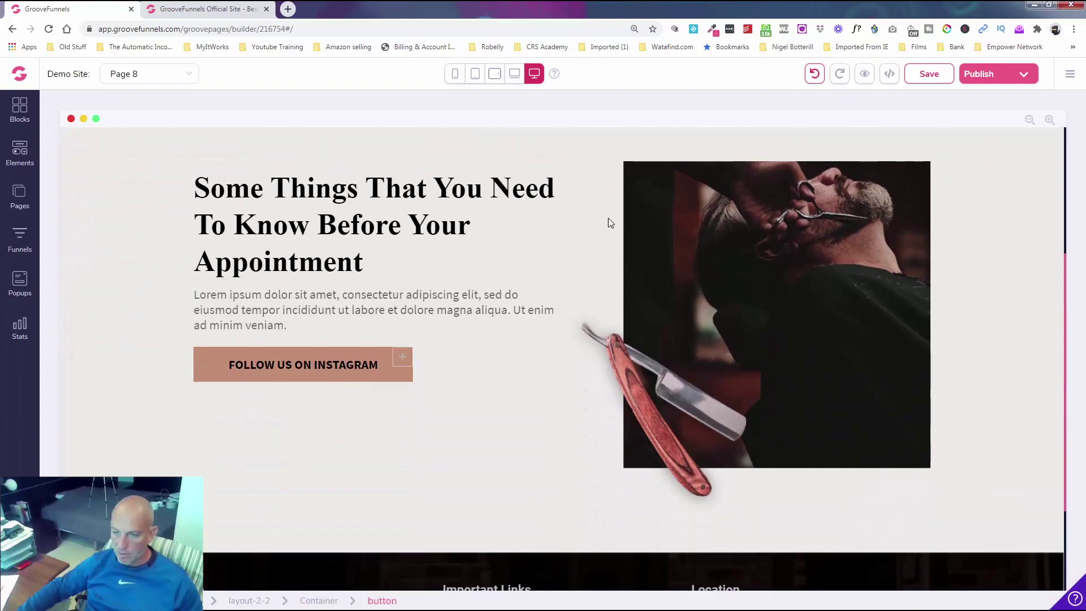
left_click(1012, 161)
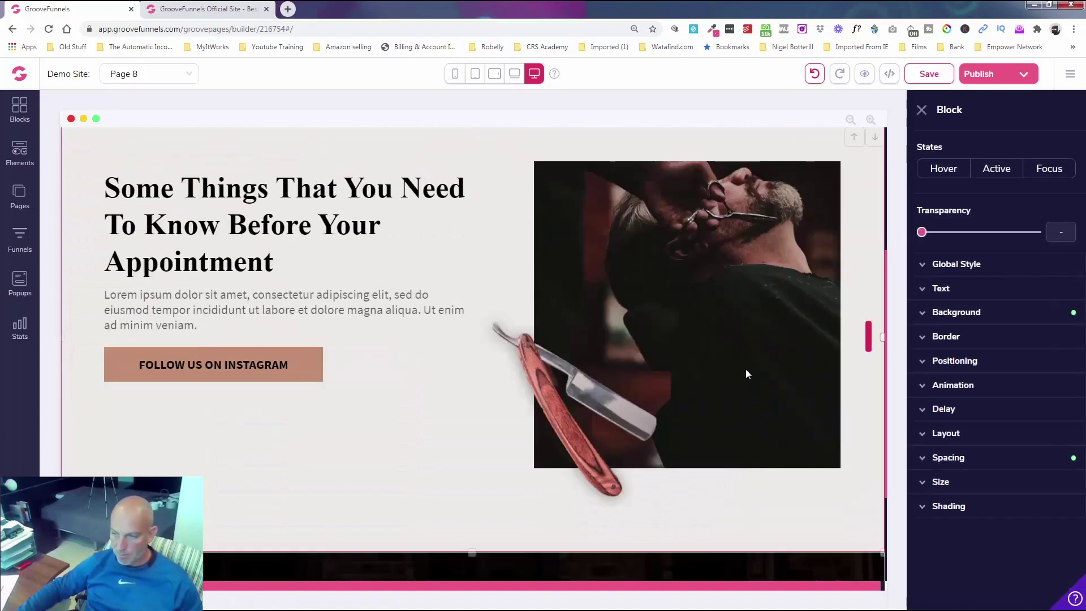
left_click(1022, 313)
left_click(1029, 339)
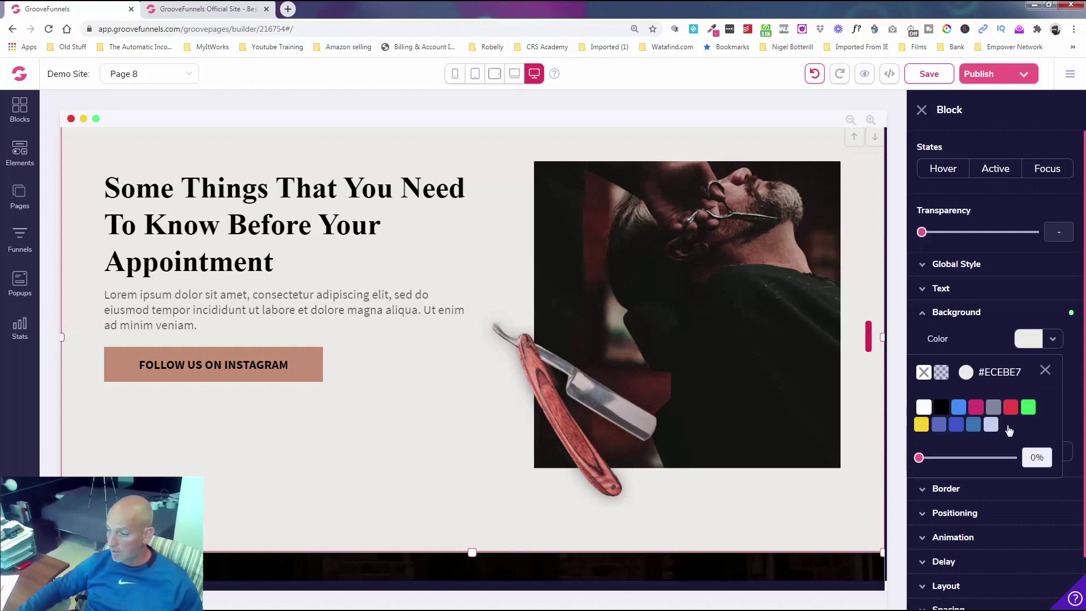
left_click(973, 423)
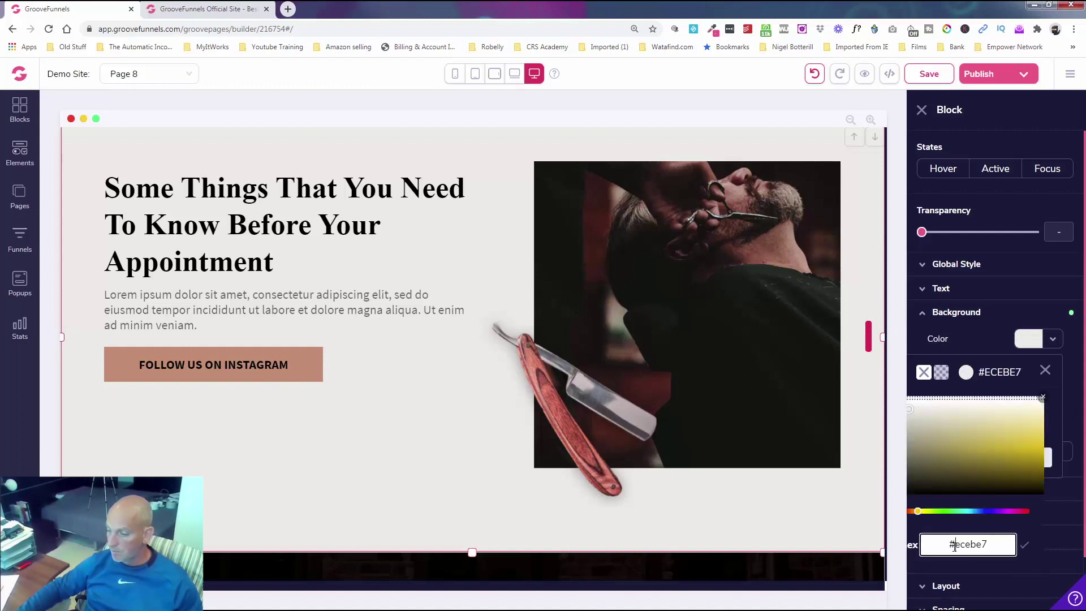
type("#2e8cff")
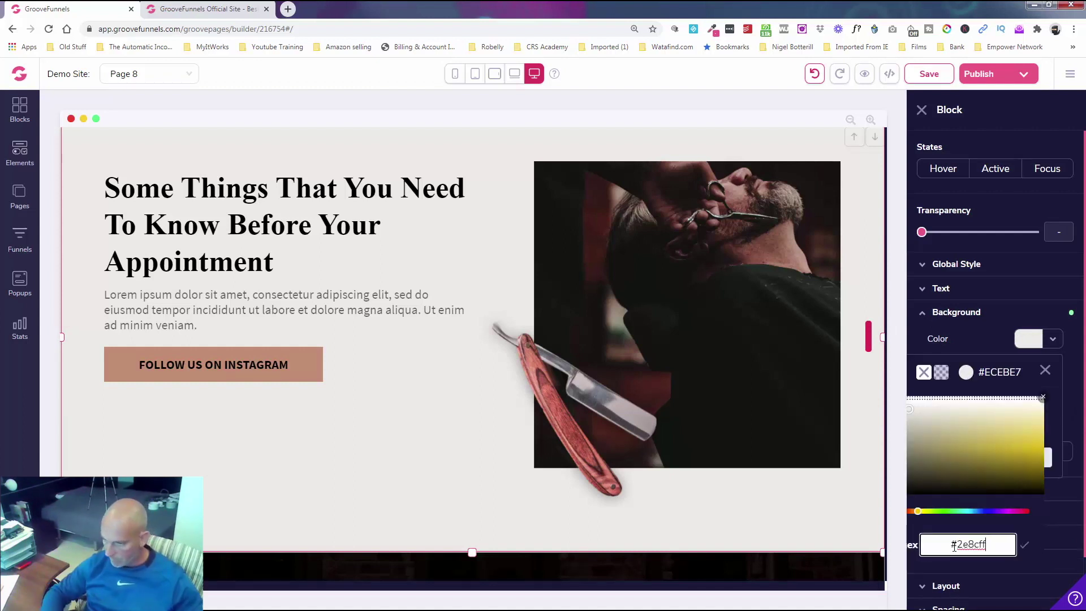
double_click(955, 546)
key("ctrl+c")
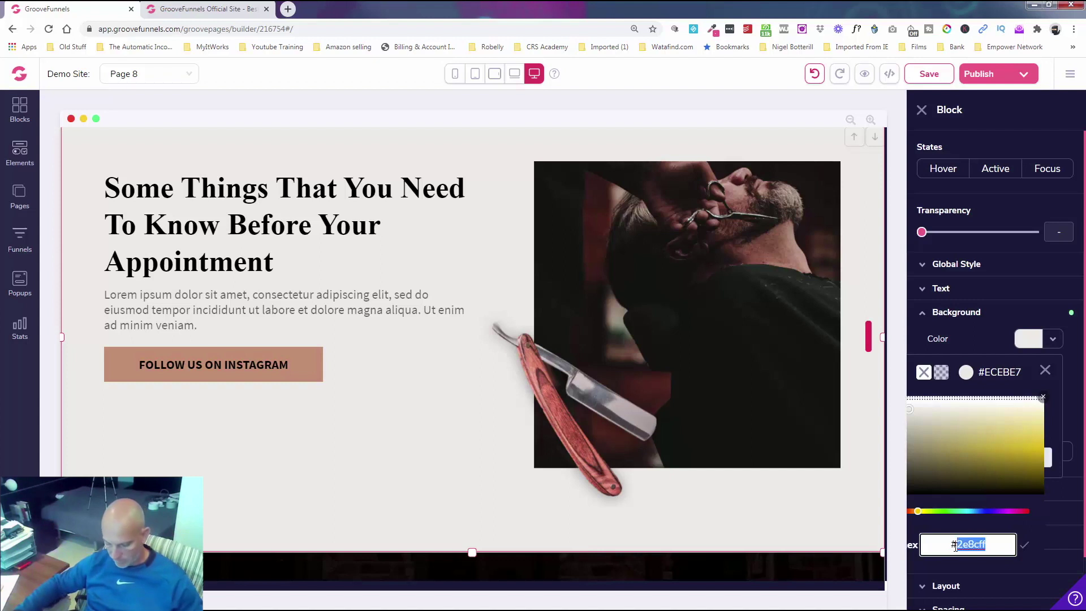
left_click(956, 547)
key("Return")
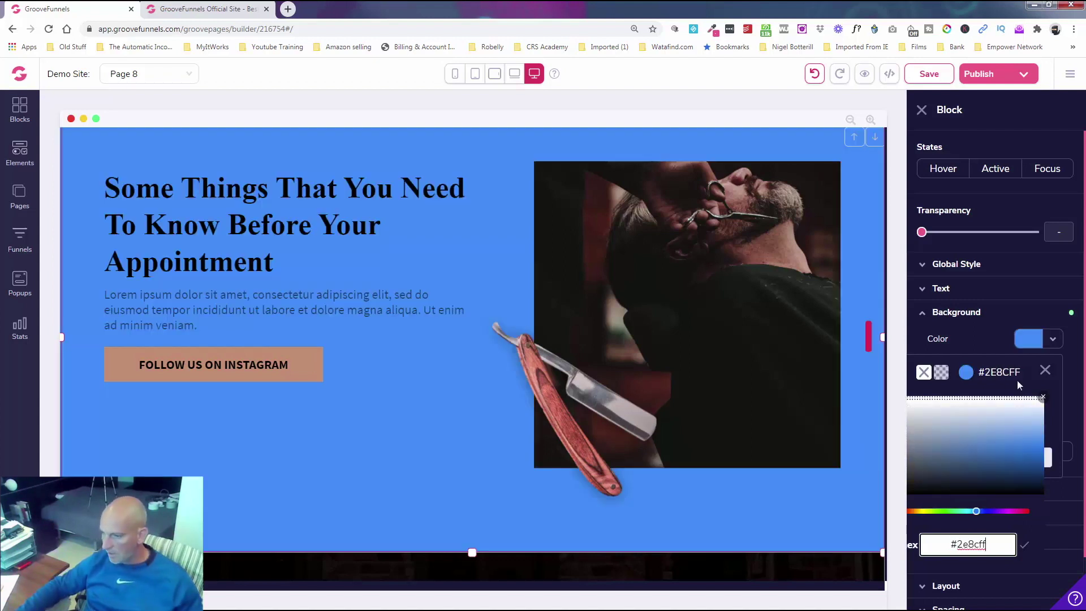
- Set the transparency of the "Some Things That You Need To Know Before Your Appointment" block's background colour to 70%
left_click(1044, 400)
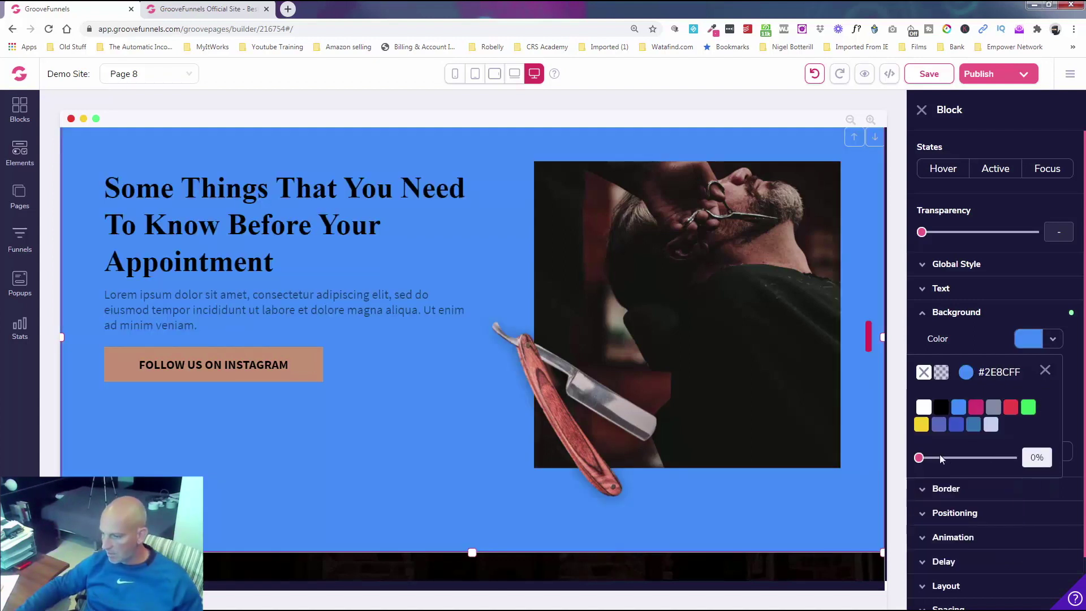
left_click_drag(926, 461, 986, 460)
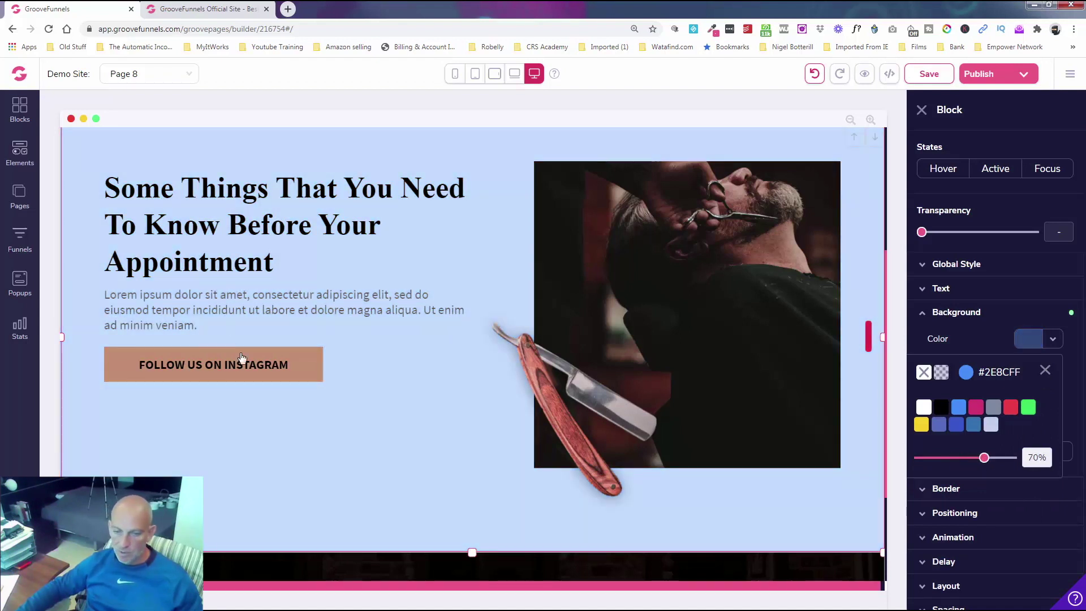
left_click(897, 402)
- Set the background colour of the "Follow us on Instagram" button to #2e8cff
left_click(318, 359)
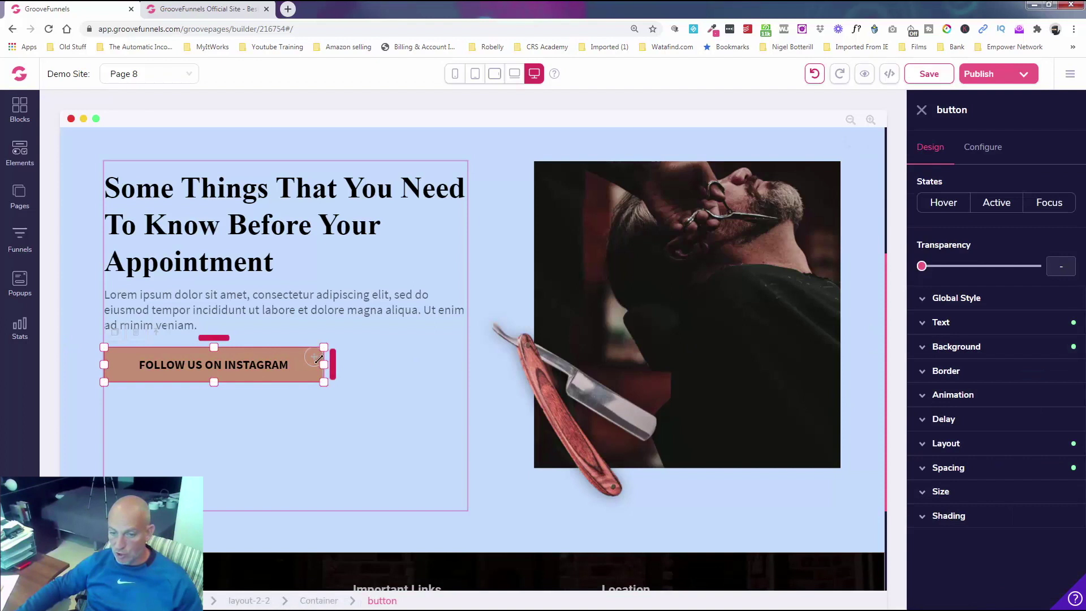
left_click(989, 349)
left_click(1027, 377)
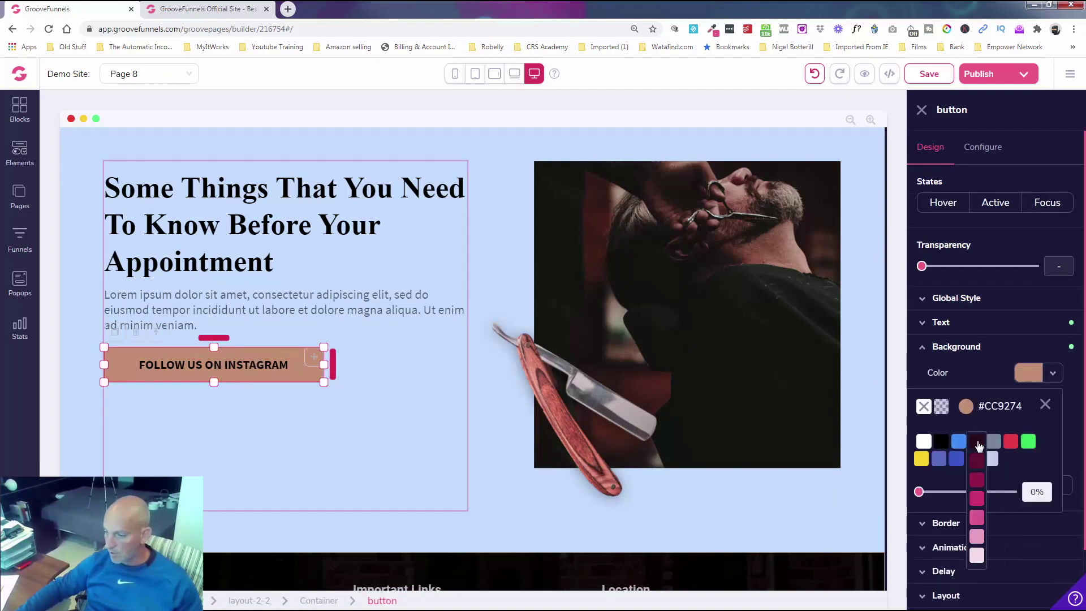
left_click(965, 523)
left_click(960, 578)
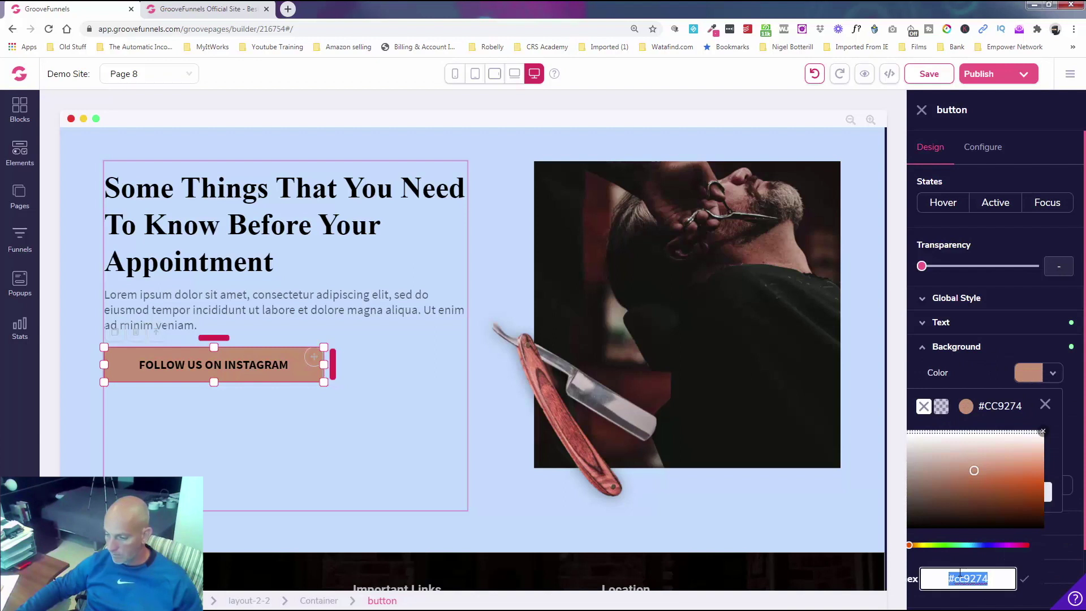
key("ctrl+v")
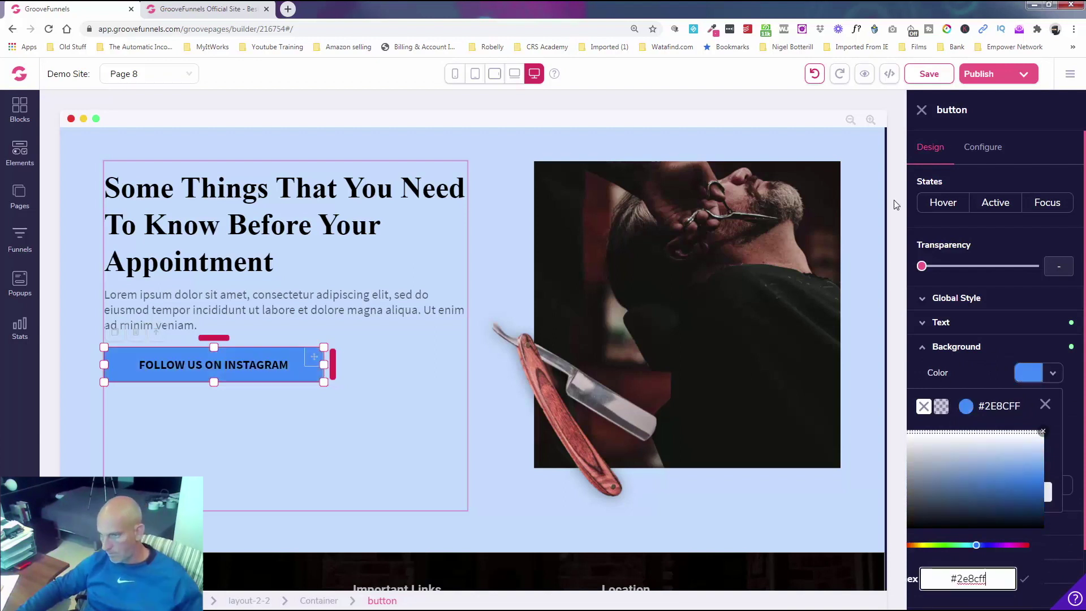
left_click(921, 110)
- Check the rest of the confirmation page and save it
scroll(949, 295, "down", 1)
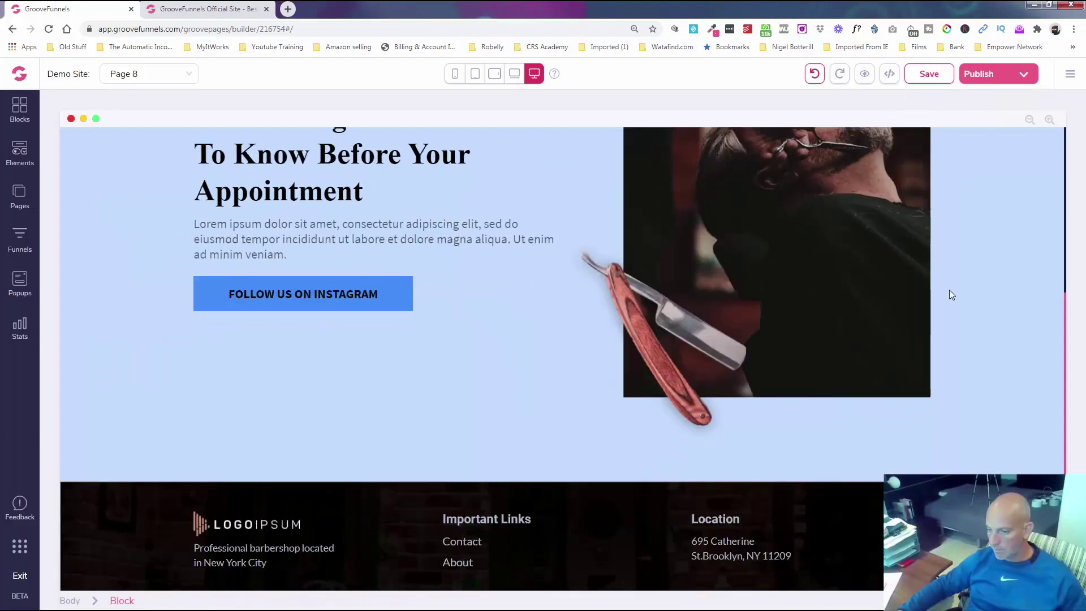
scroll(973, 287, "down", 1)
scroll(992, 283, "up", 5)
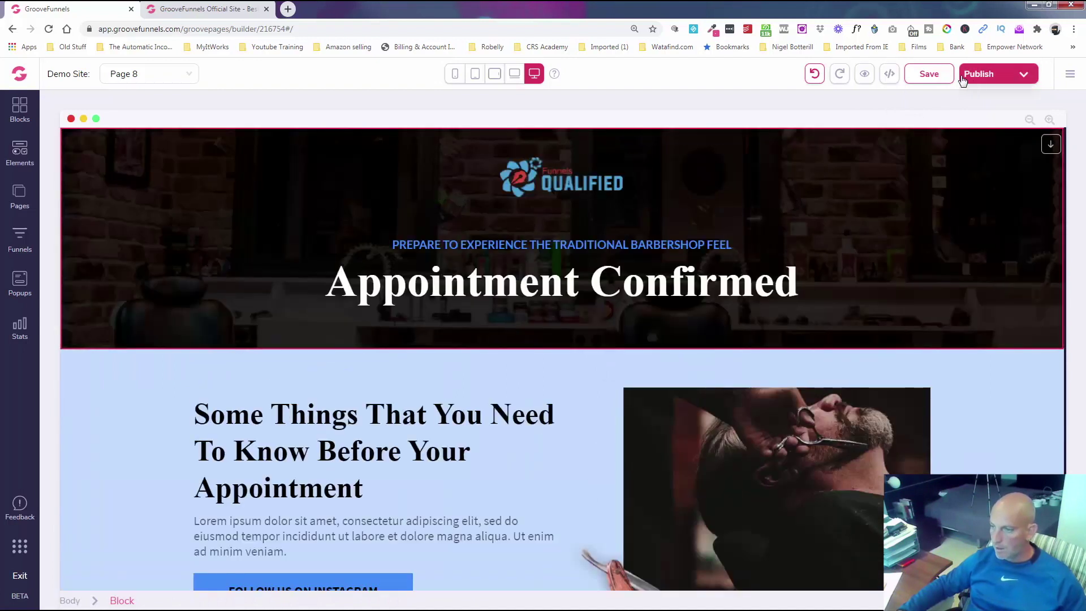
left_click(931, 74)
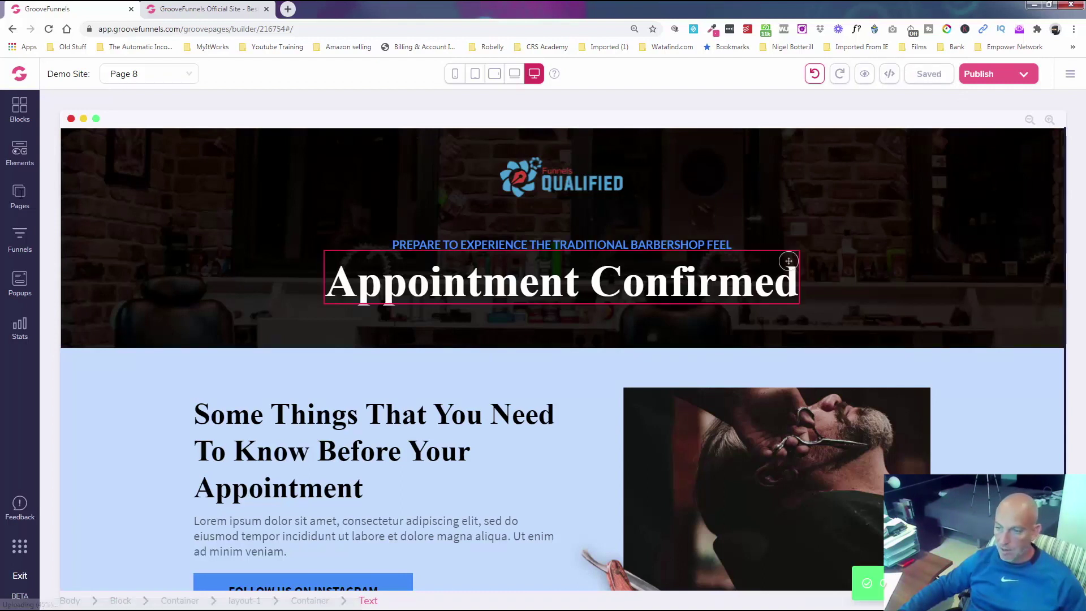
- Open Page 6 and review its blocks from the header down to the footer
left_click(20, 195)
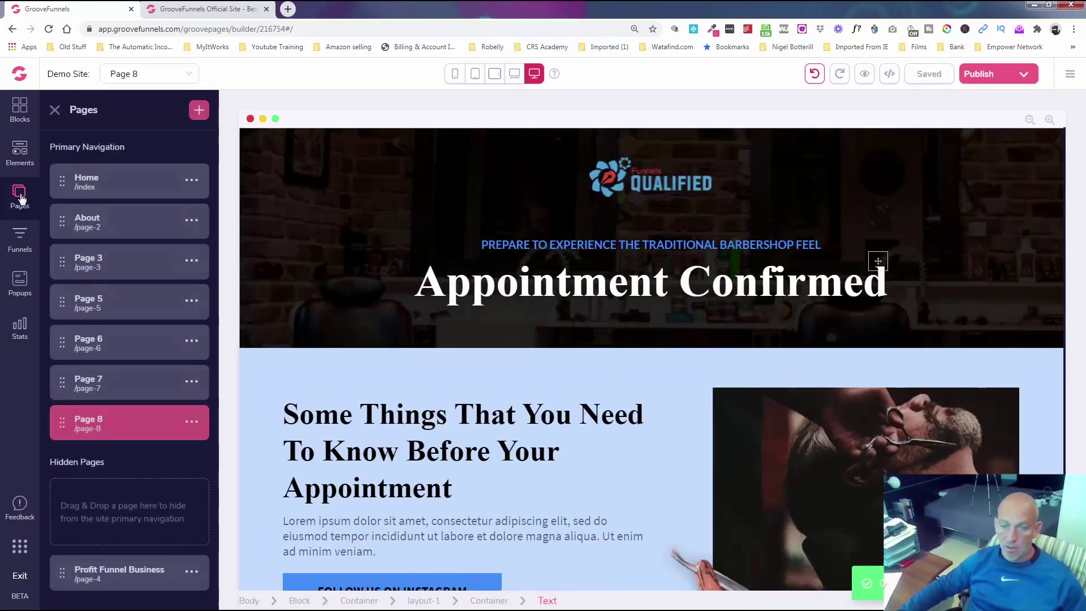
left_click(123, 345)
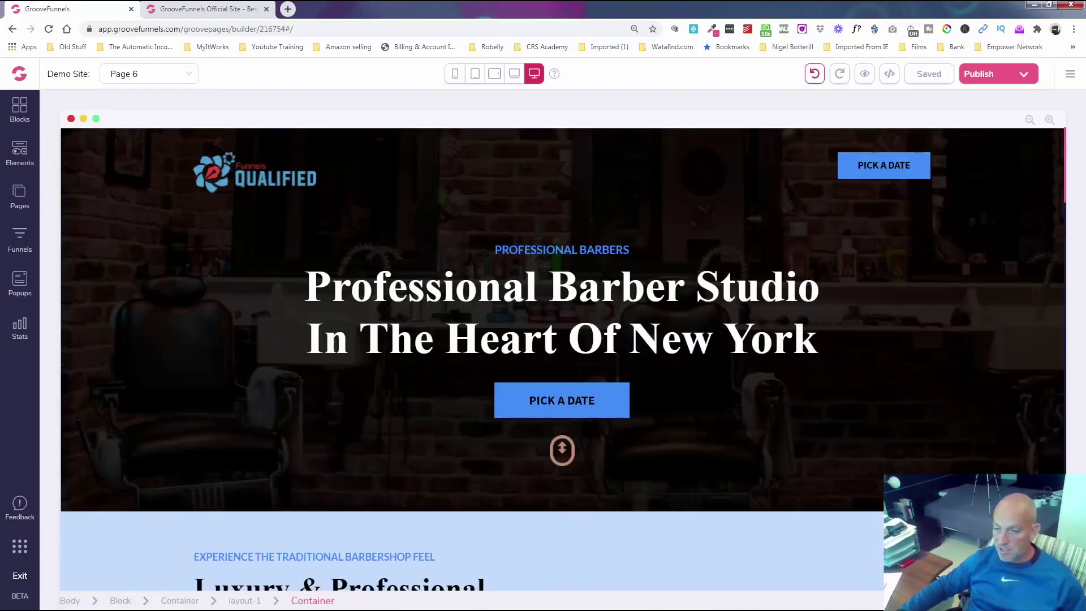
scroll(141, 288, "down", 3)
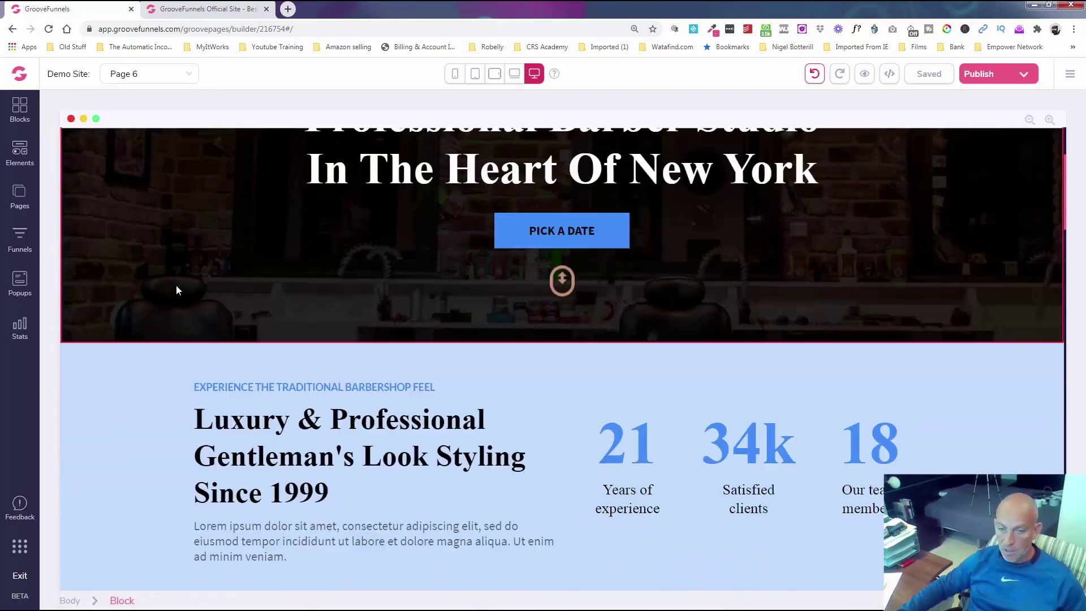
scroll(134, 299, "down", 7)
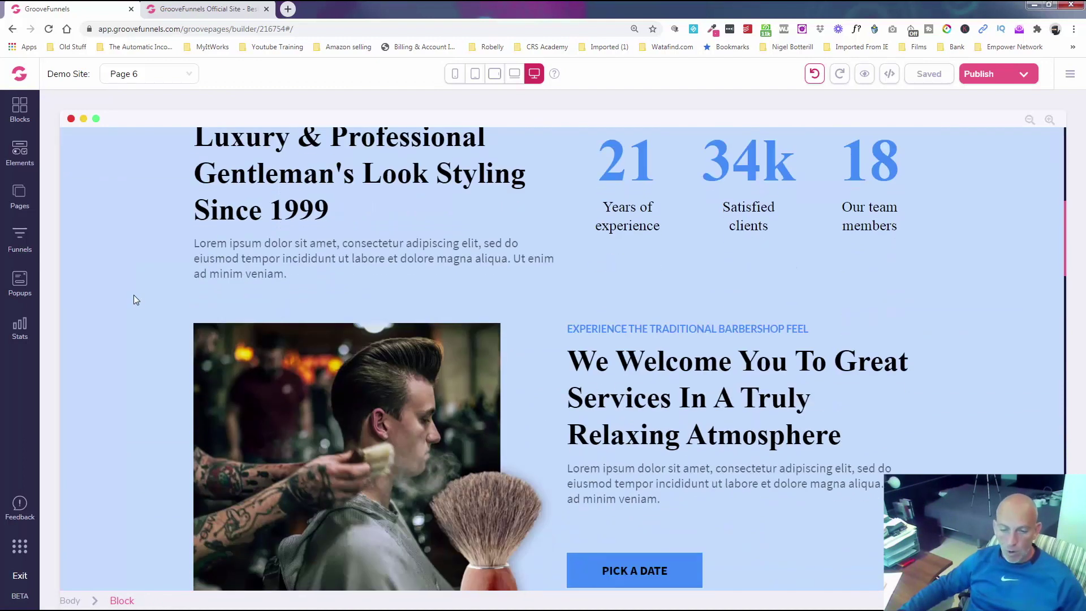
scroll(135, 299, "down", 5)
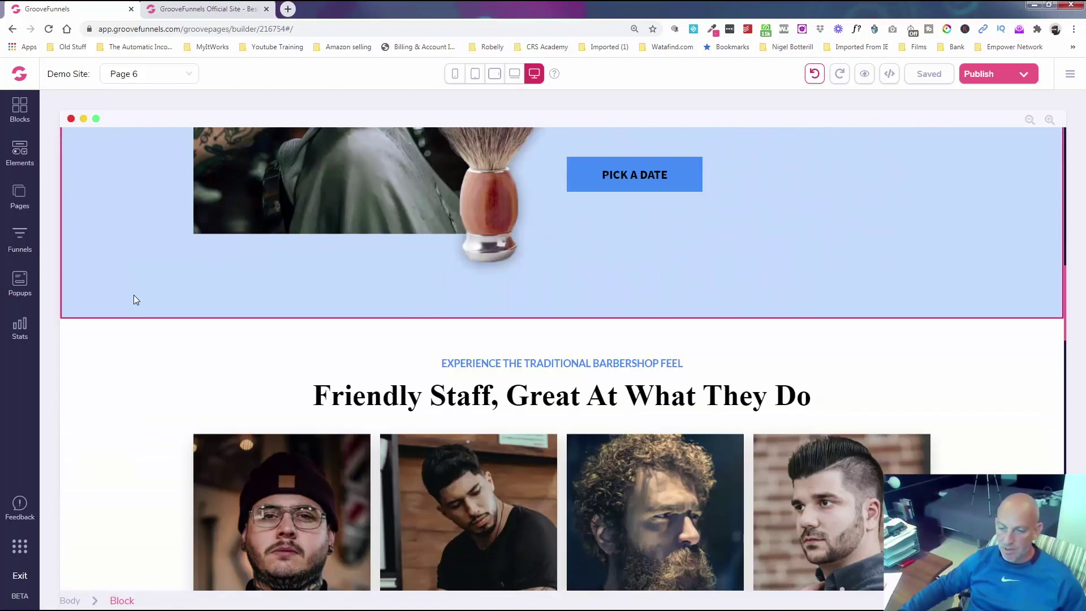
scroll(136, 300, "down", 7)
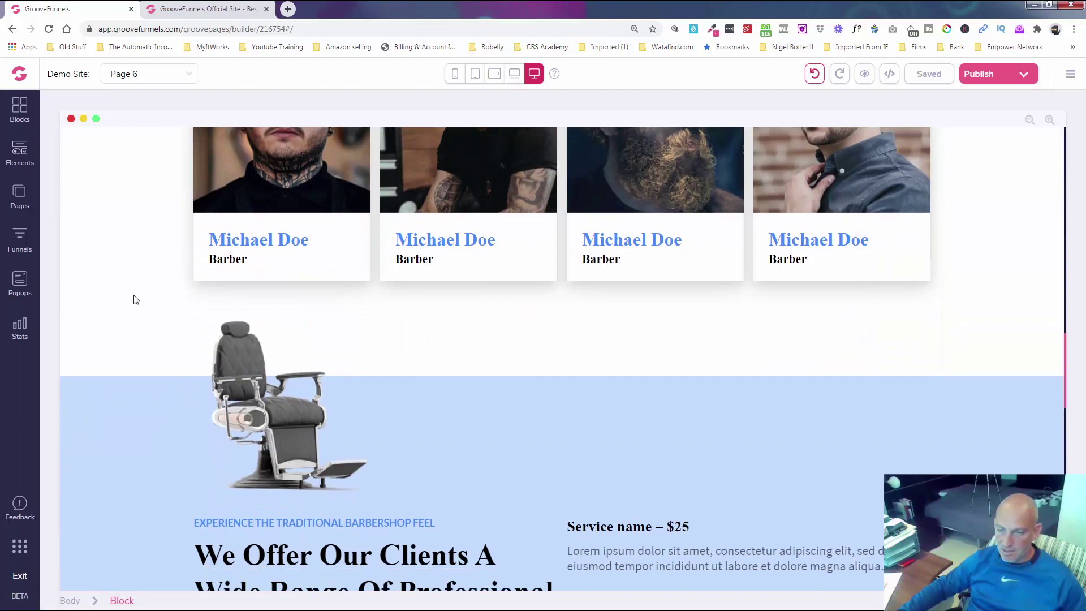
scroll(136, 300, "down", 1)
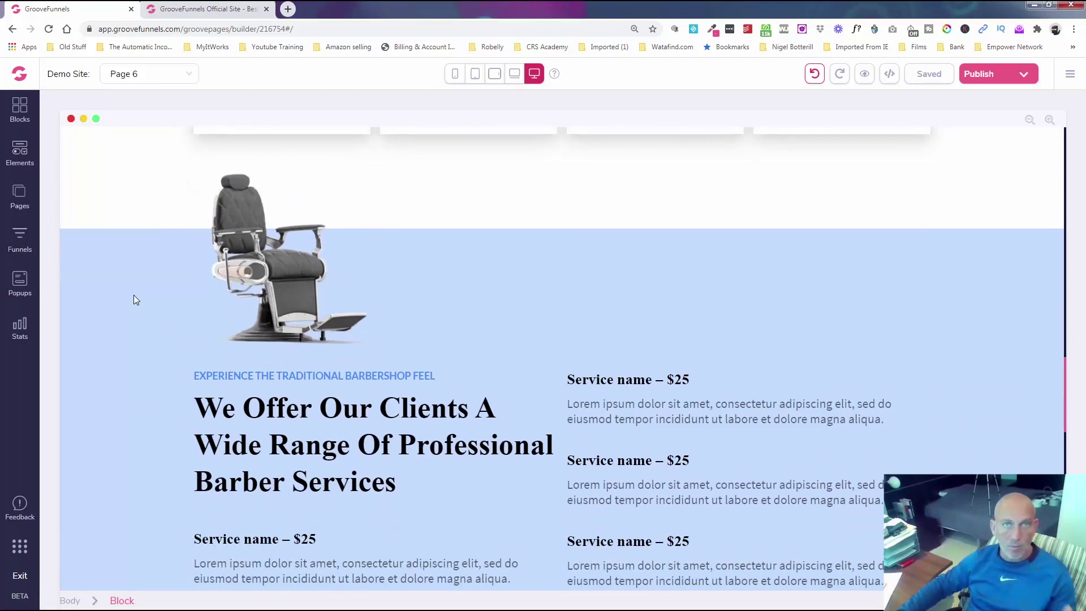
scroll(133, 300, "down", 10)
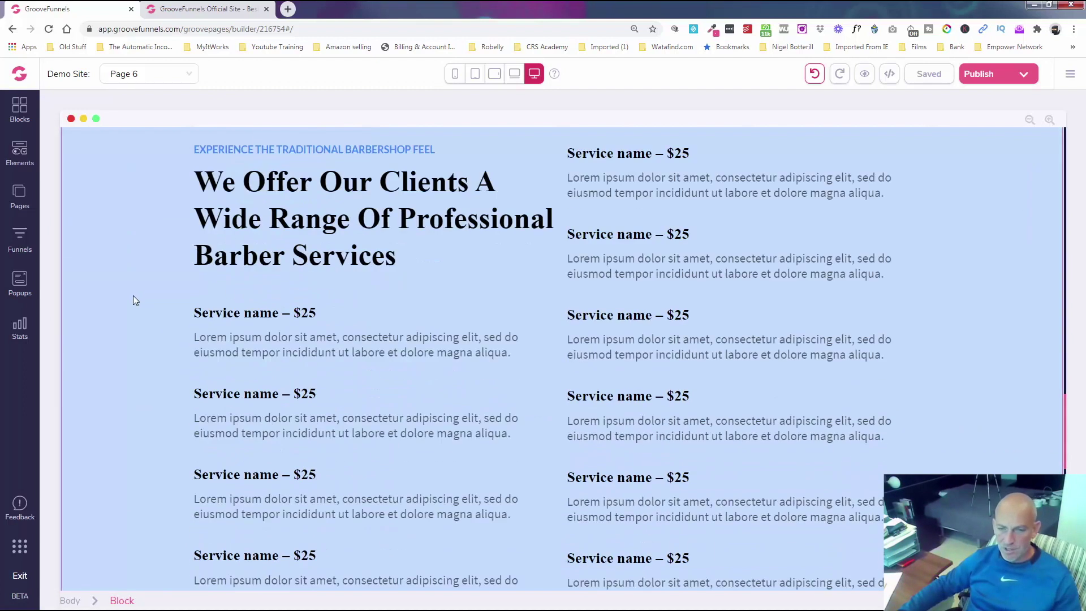
scroll(134, 300, "down", 4)
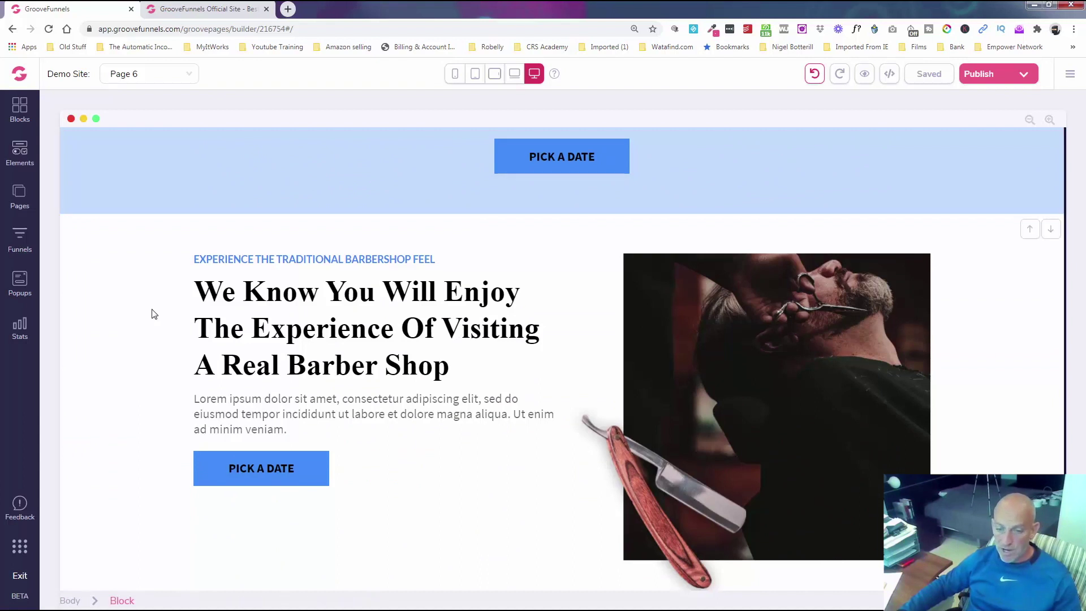
scroll(152, 313, "down", 4)
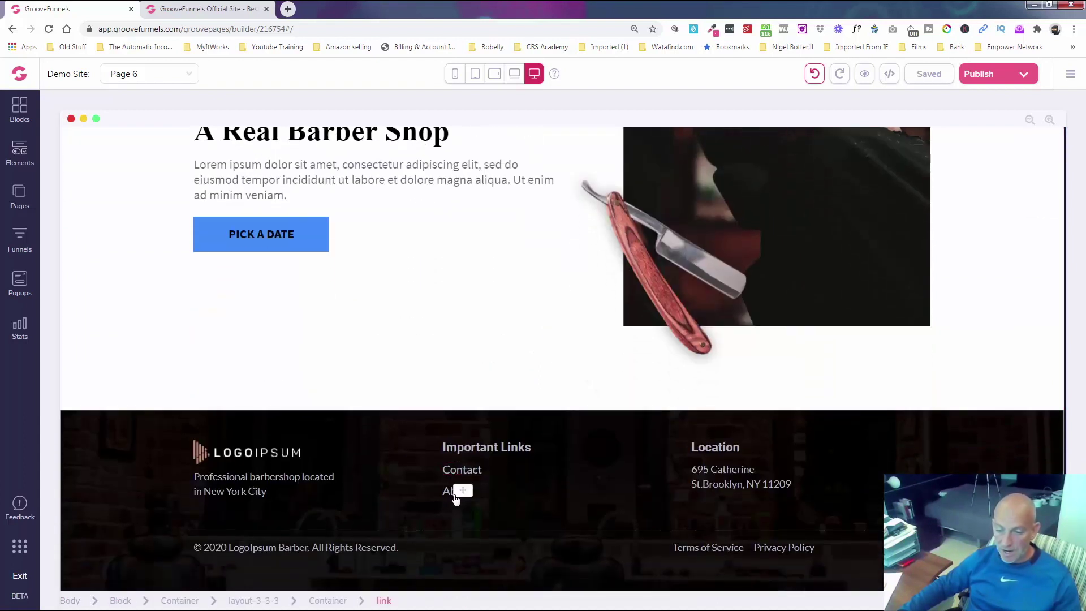
scroll(463, 498, "up", 20)
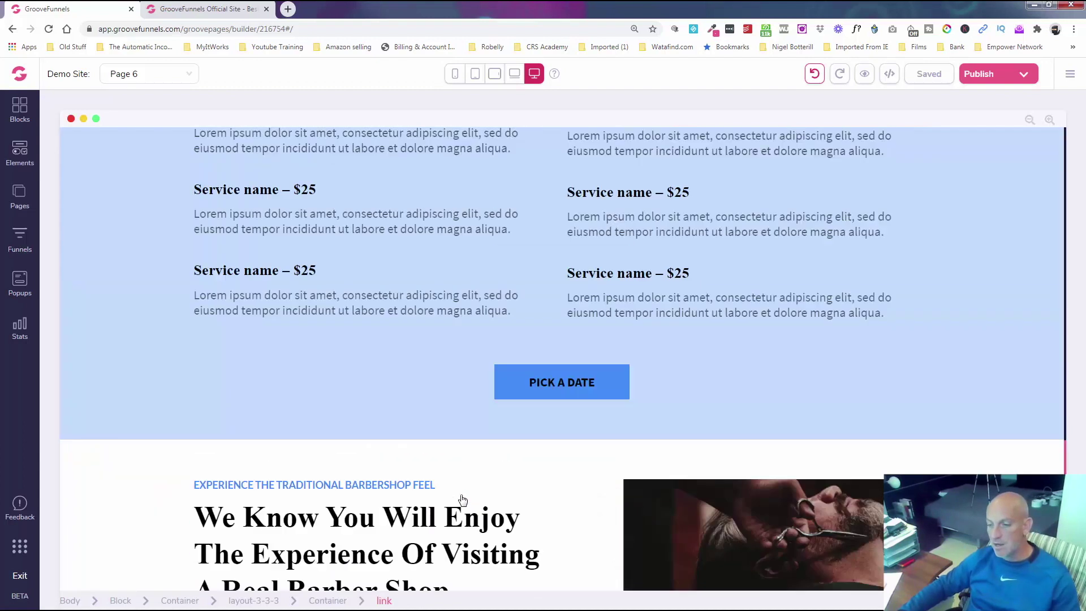
scroll(463, 499, "up", 1)
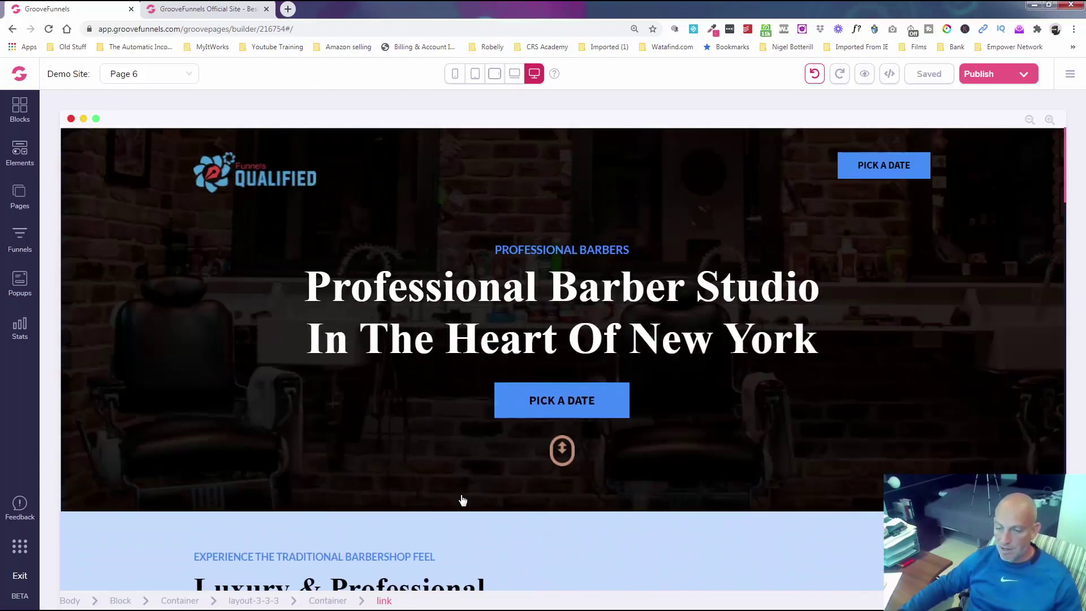
left_click(578, 394)
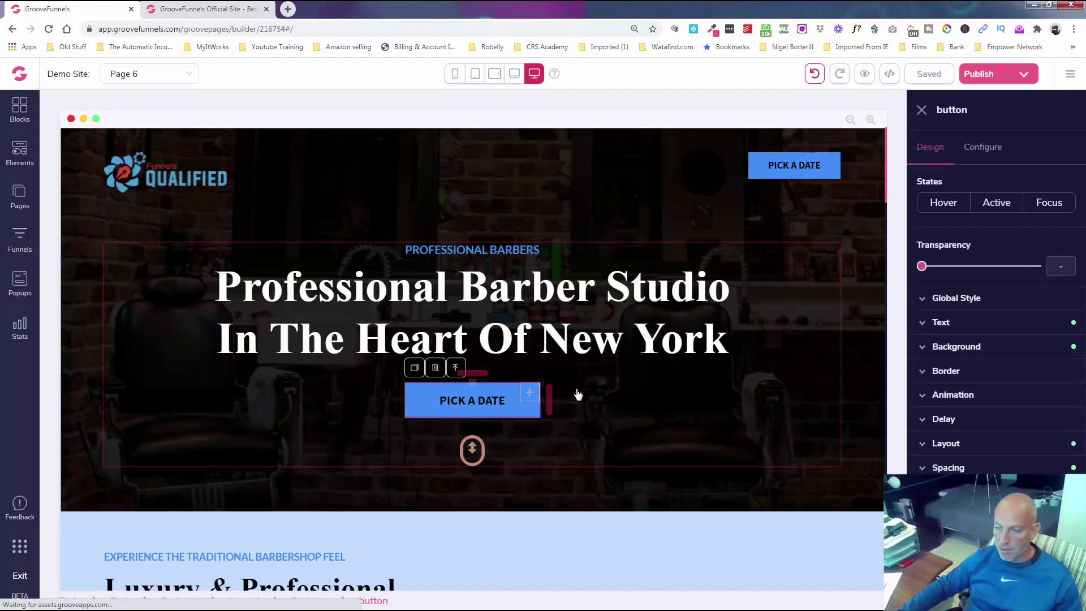
left_click(984, 148)
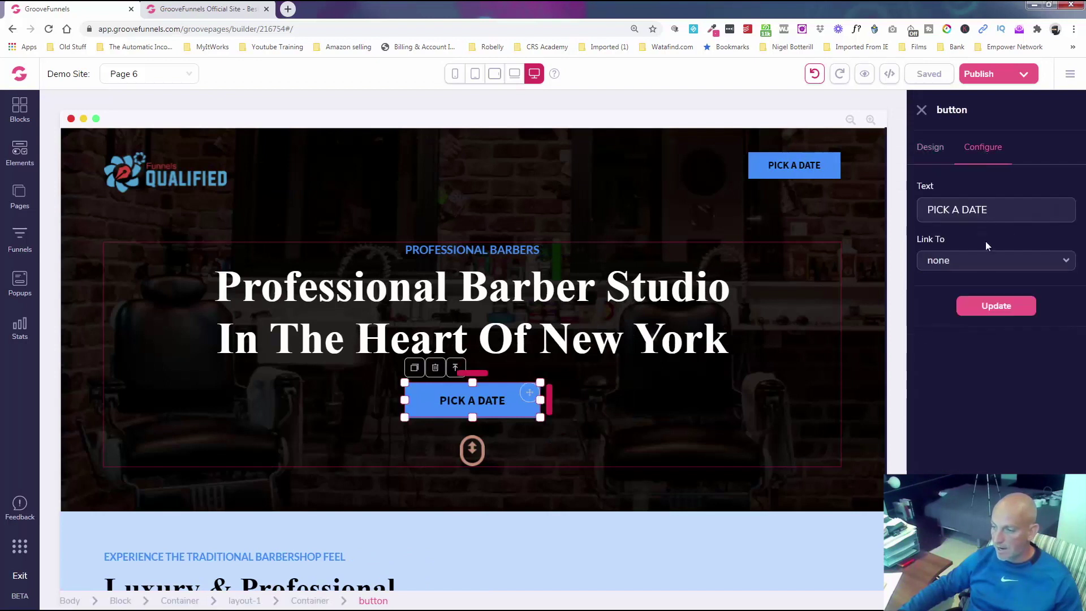
left_click(994, 266)
left_click(949, 355)
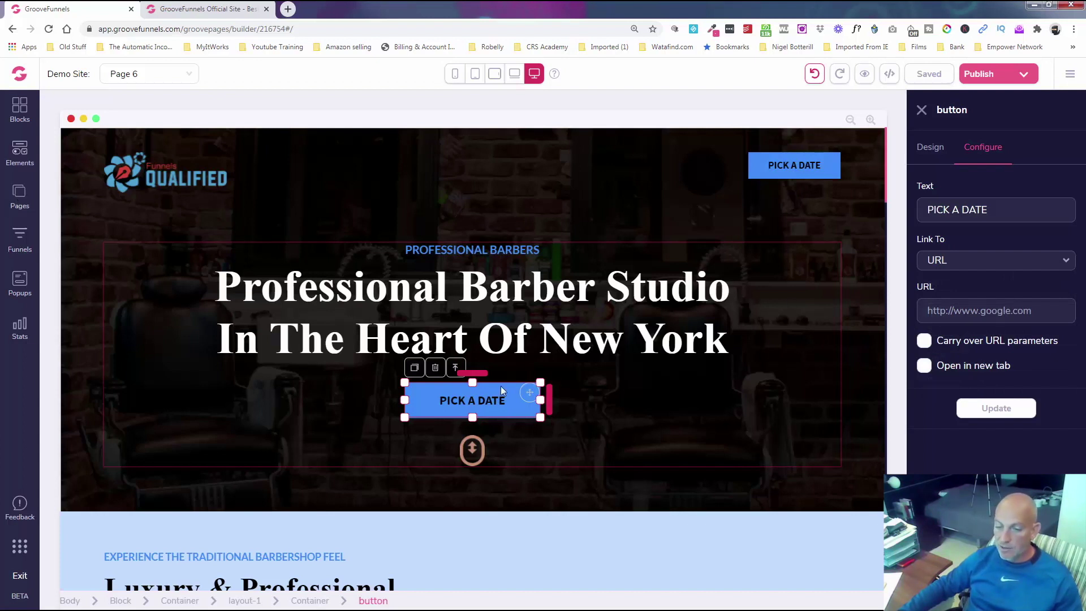
left_click(923, 112)
- Change Page 7's name to "Book" and its page URL to "book", and save the page settings
left_click(19, 201)
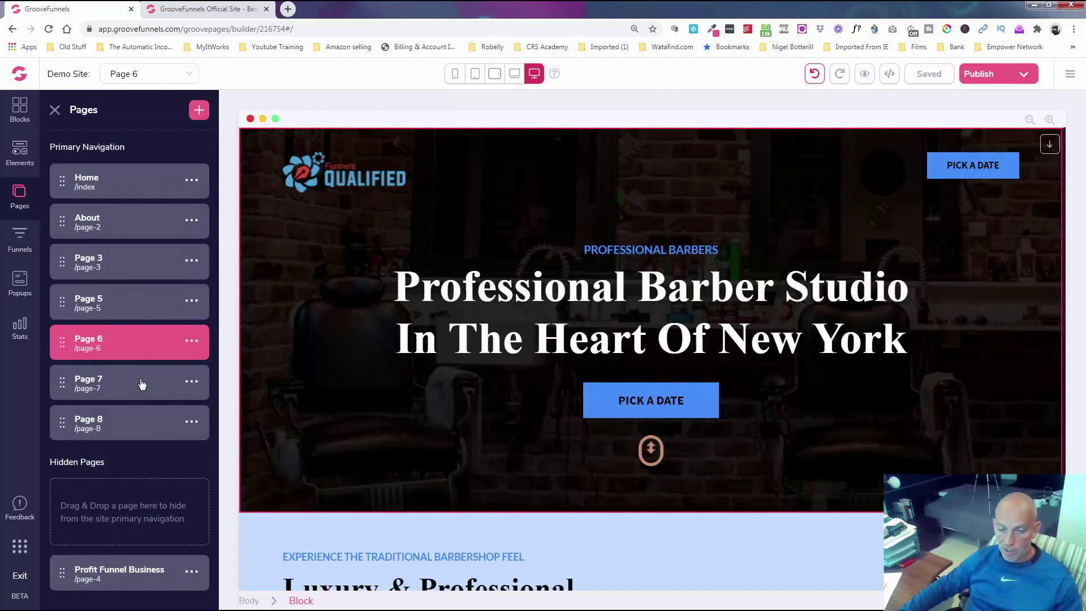
left_click(142, 384)
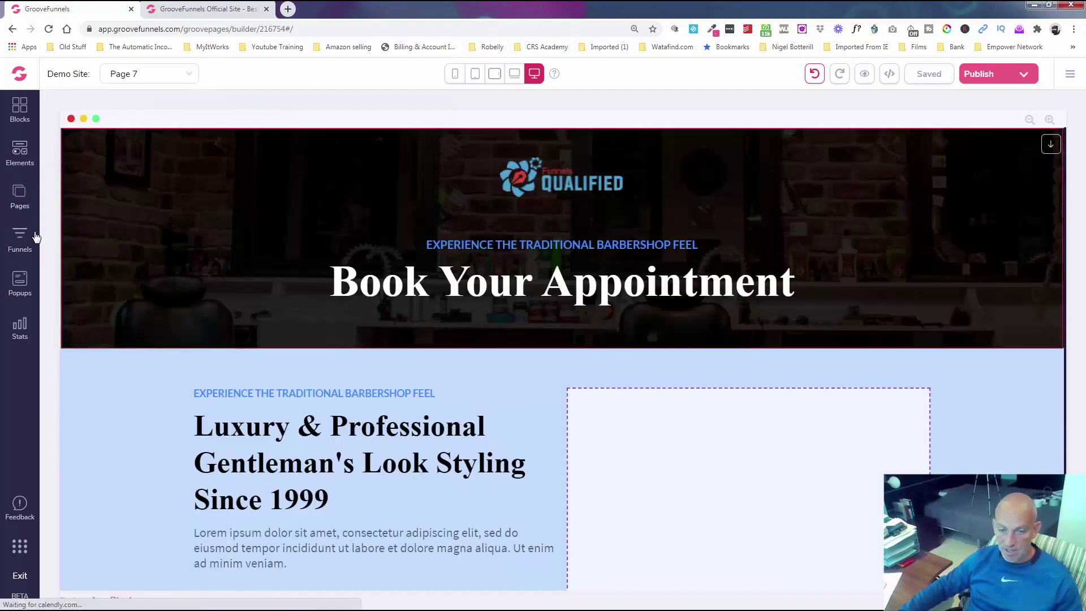
left_click(24, 207)
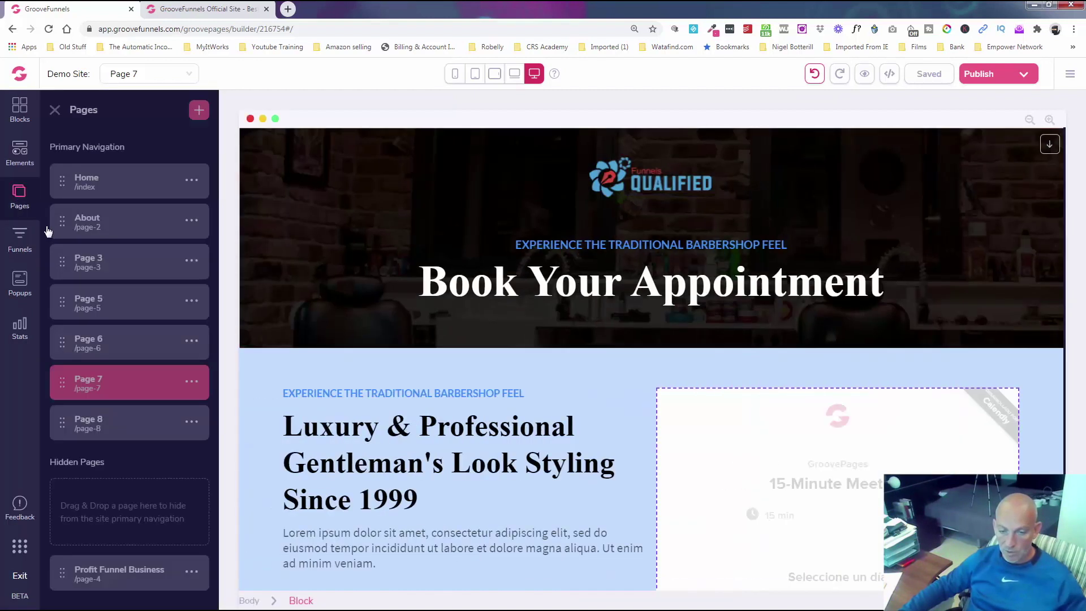
left_click(192, 384)
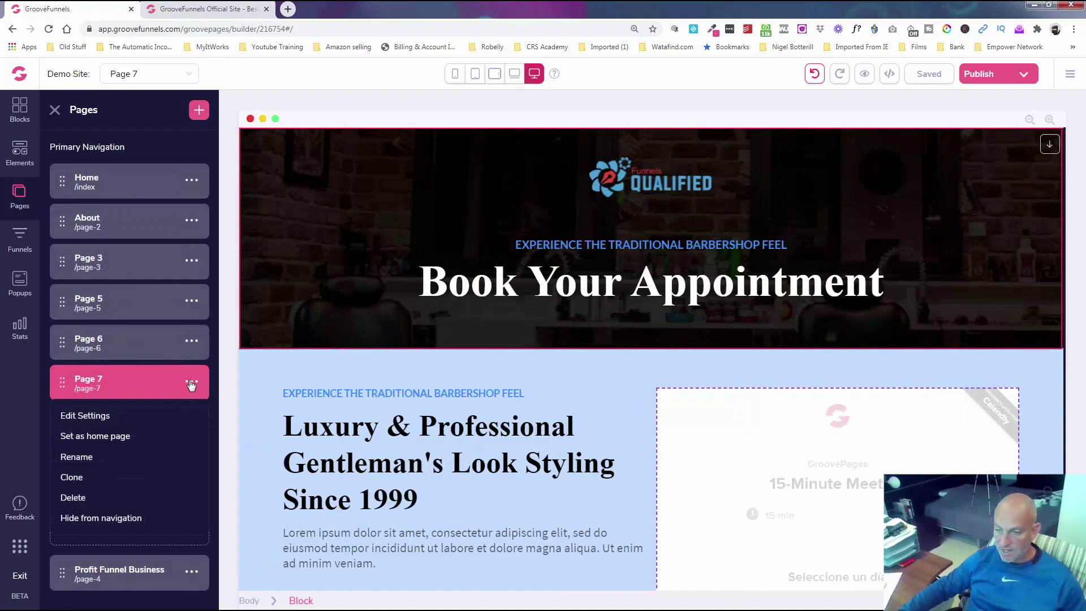
left_click(86, 416)
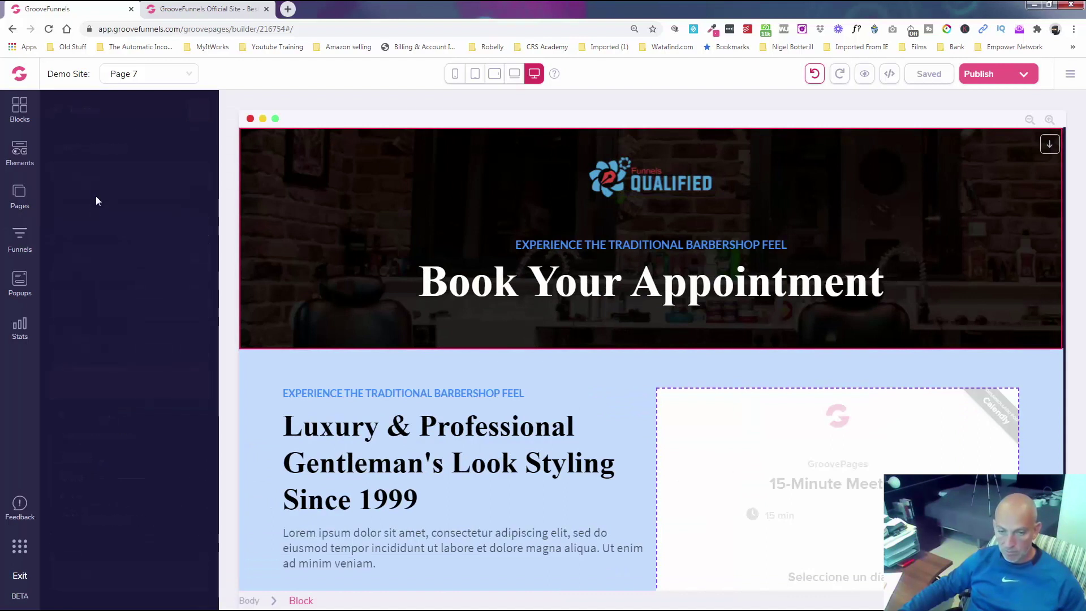
triple_click(72, 172)
type("Book")
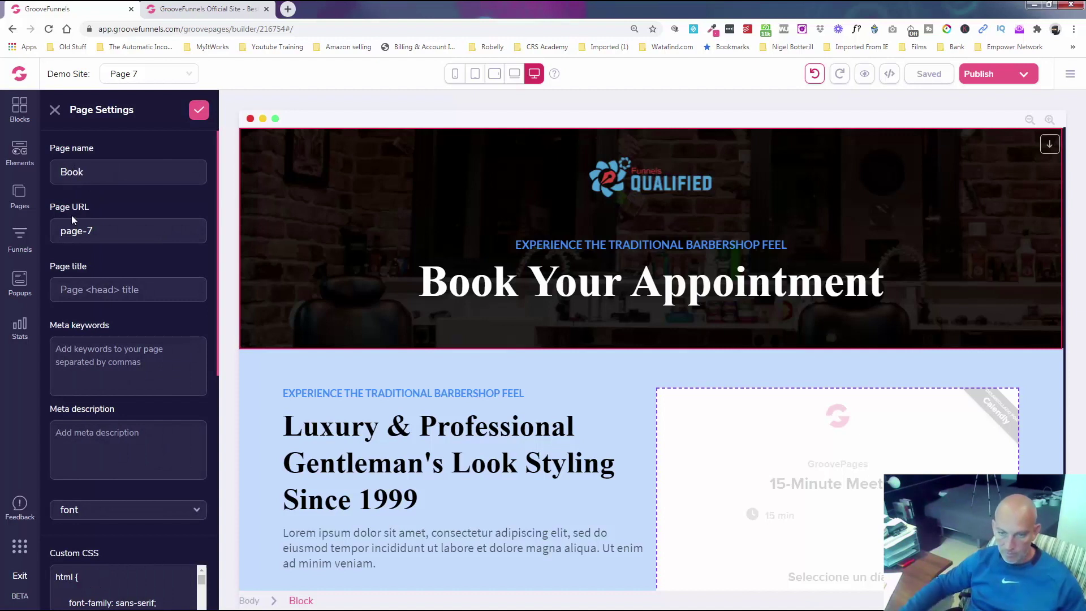
triple_click(75, 229)
type("book")
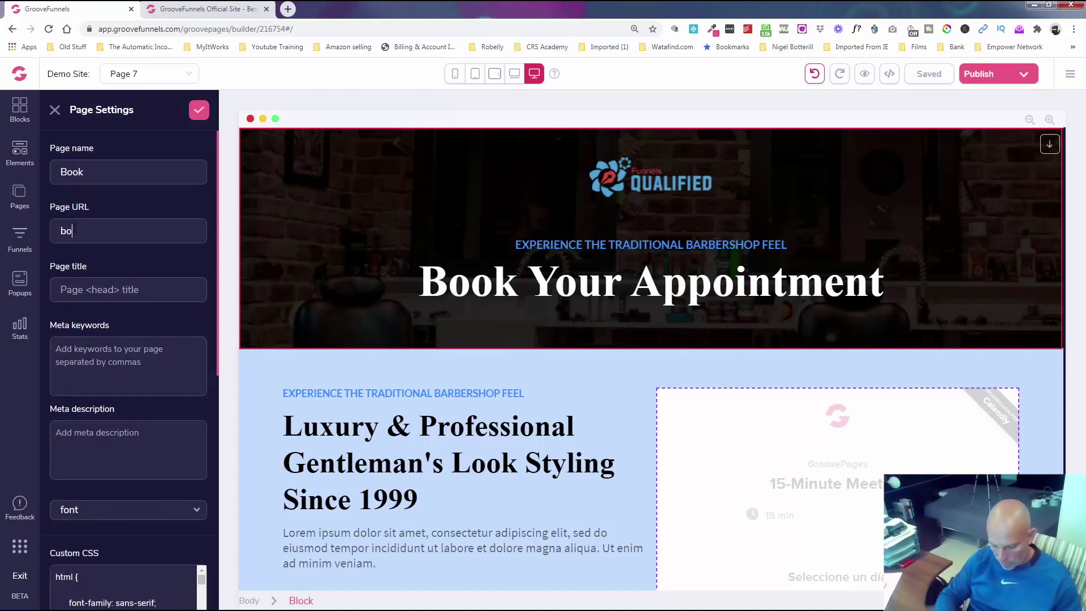
left_click(197, 113)
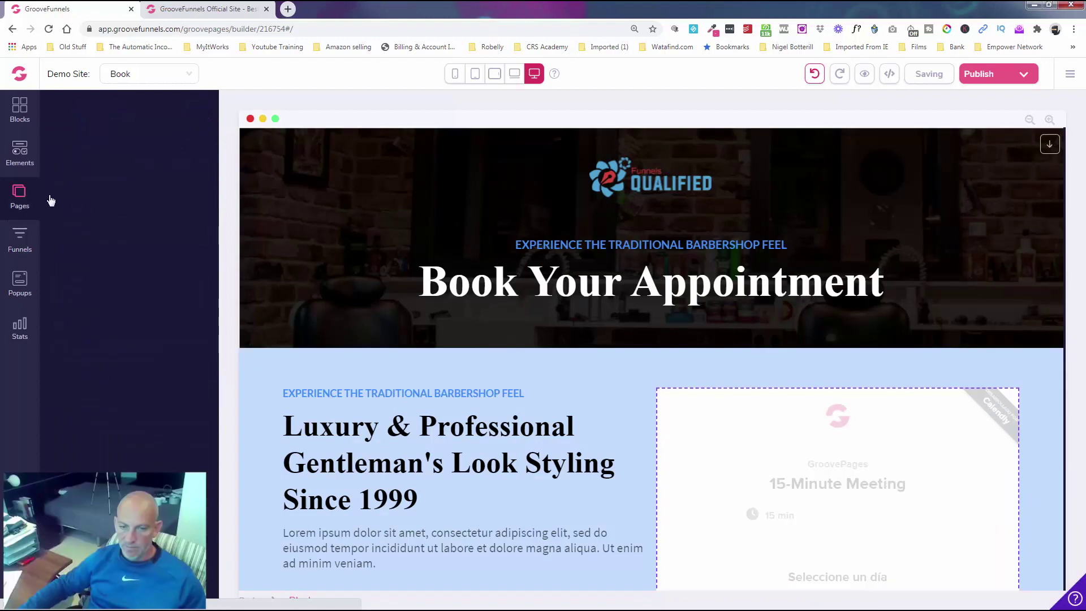
- Copy the link address of the site's GroovePages subdomain from the publishing settings
left_click(1024, 76)
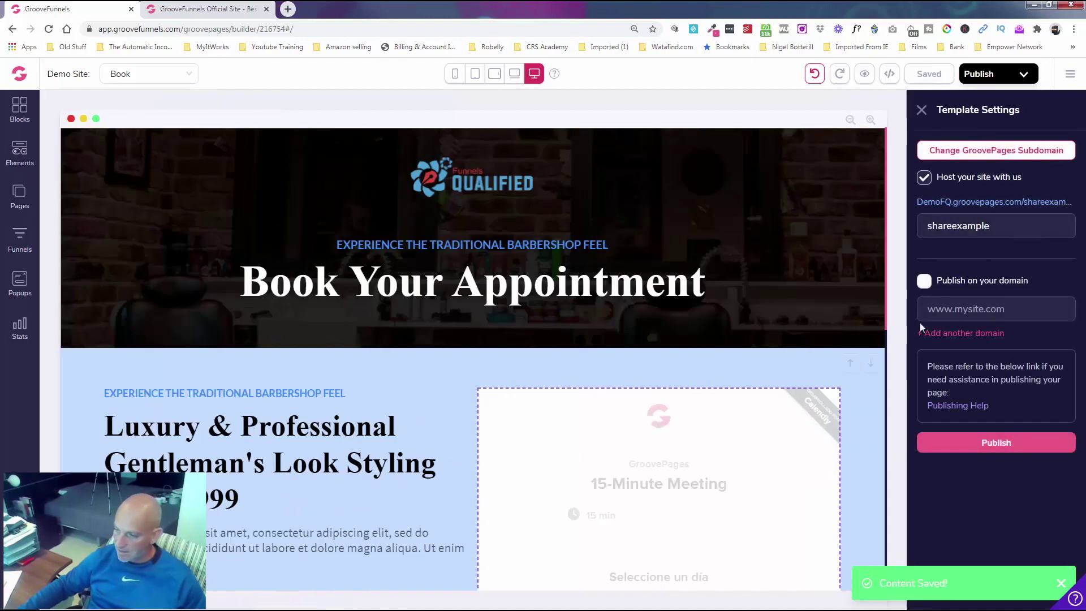
right_click(946, 204)
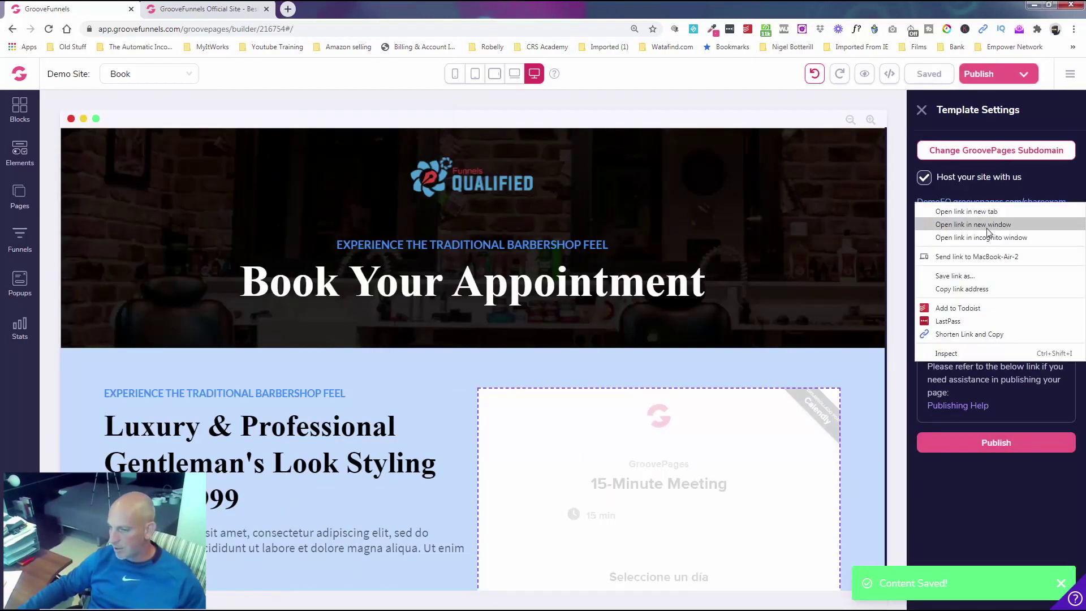
left_click(1015, 289)
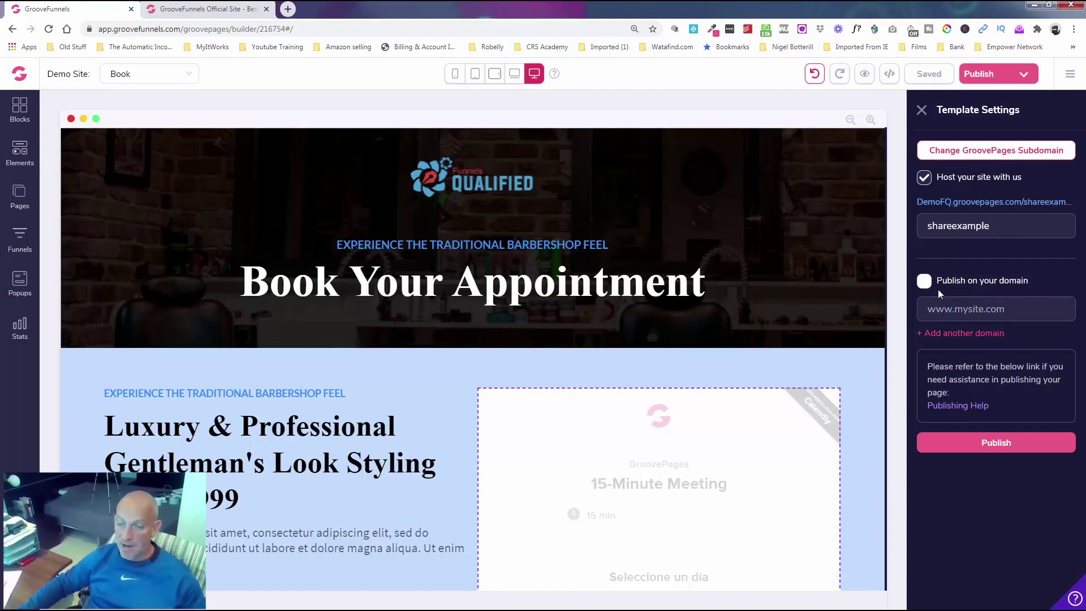
- Try to view the booking page in a new browser tab at demofq.groovepages.com/shareexample/book
left_click(289, 9)
right_click(279, 29)
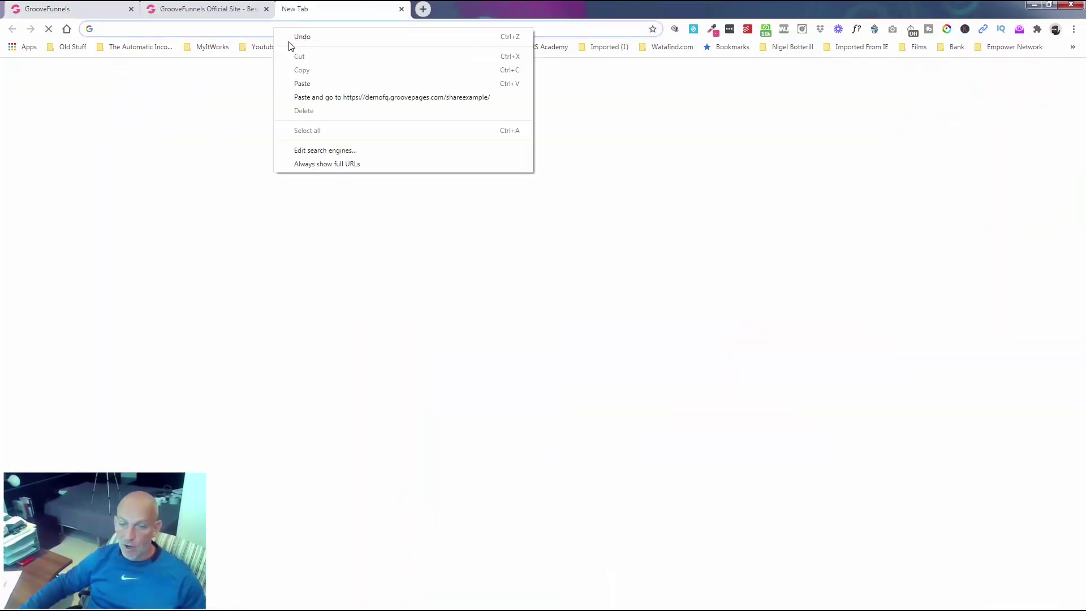
left_click(342, 95)
left_click(278, 29)
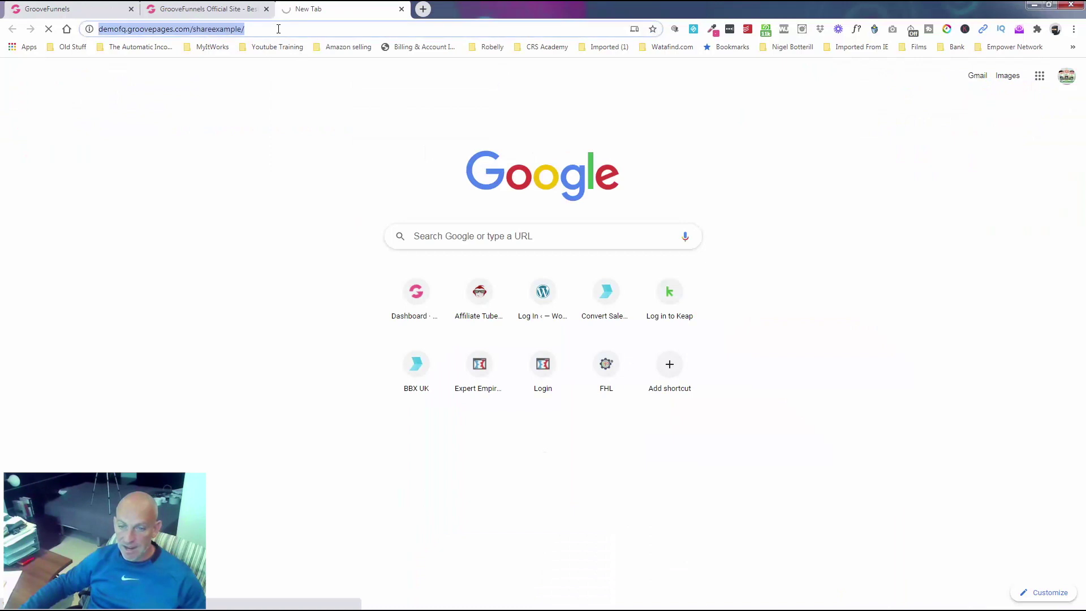
left_click(279, 29)
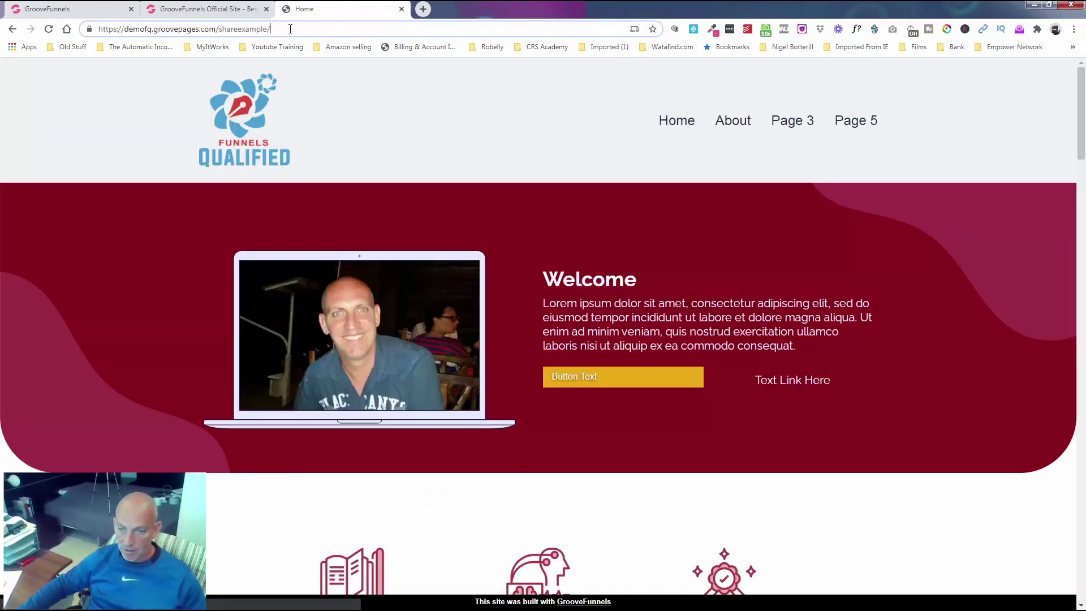
type("book")
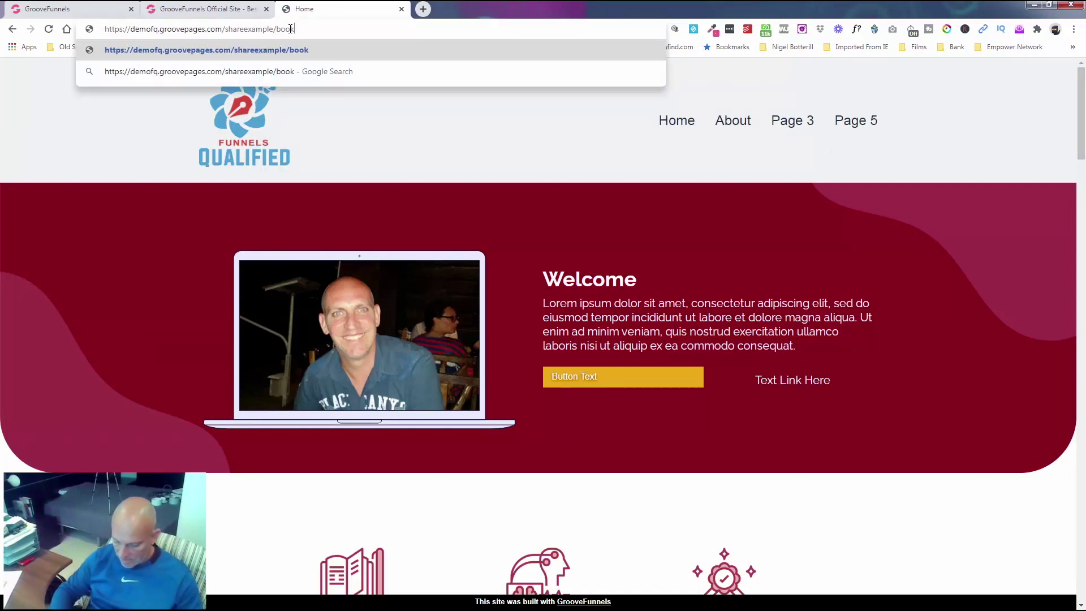
key("Return")
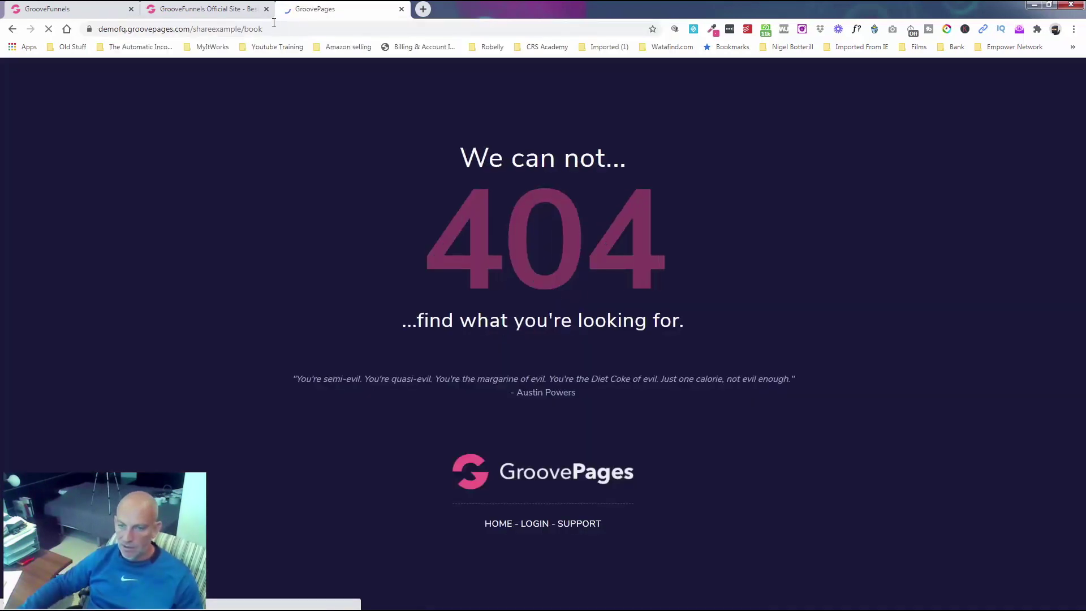
- Publish the site from the builder's template settings, and close the browser tab used for the test and the settings
left_click(198, 9)
left_click(47, 9)
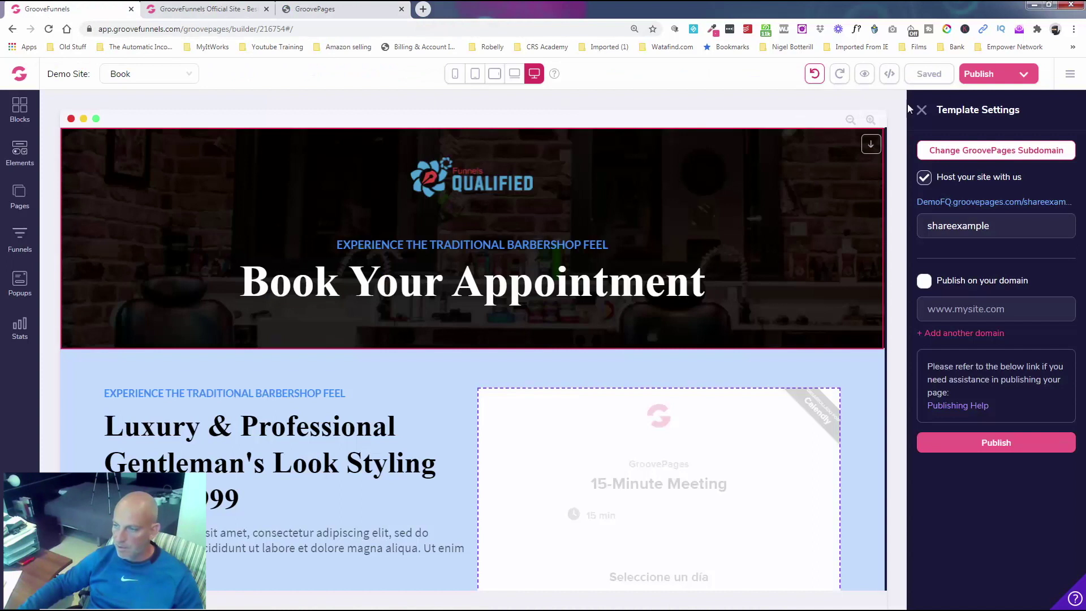
left_click(1006, 450)
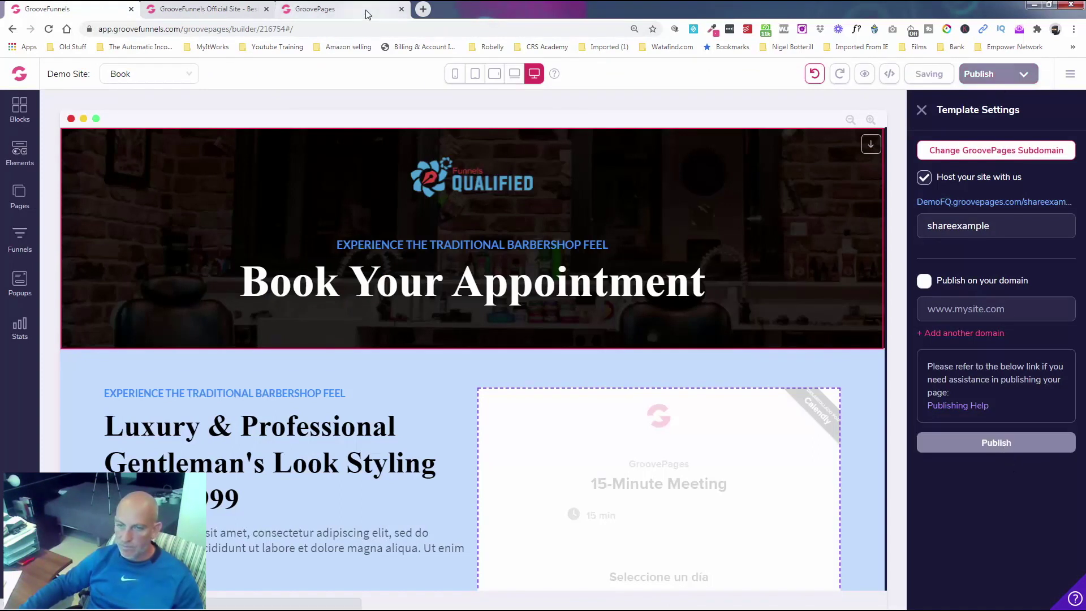
left_click(334, 9)
left_click(402, 9)
left_click(80, 10)
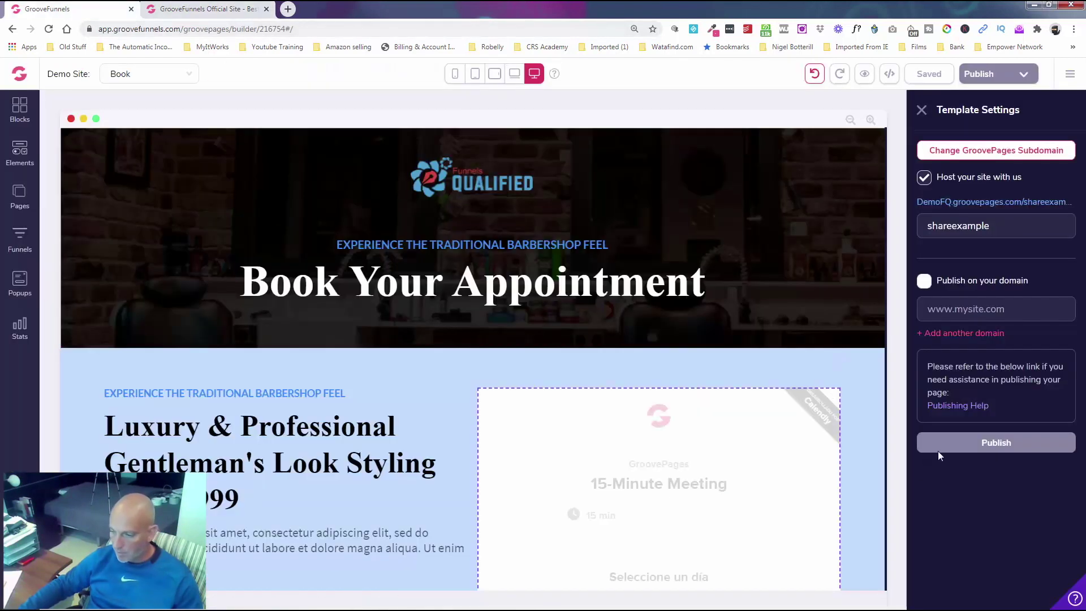
left_click(939, 447)
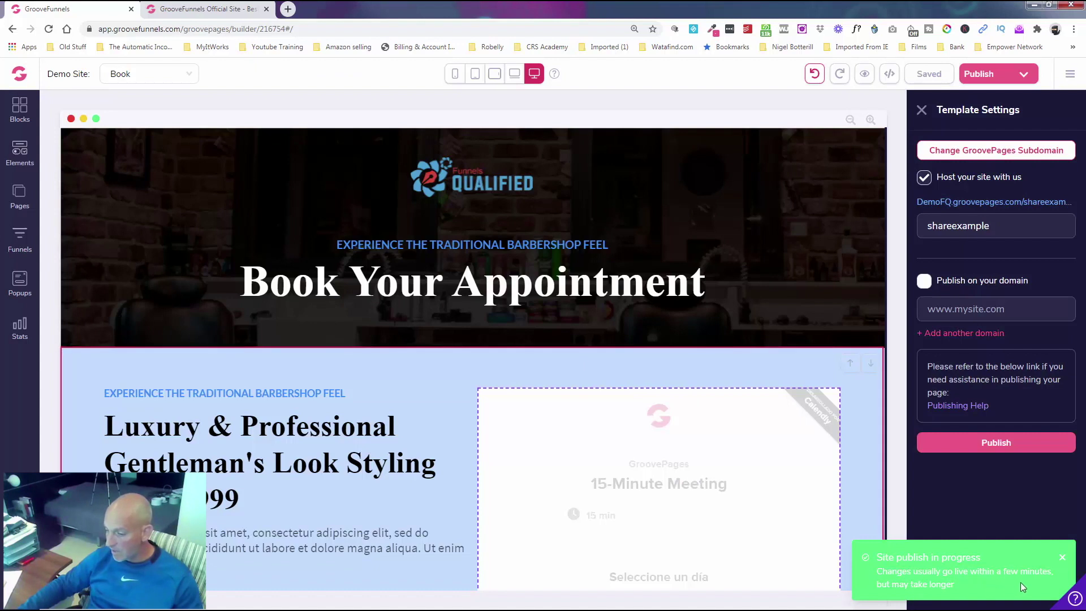
left_click(921, 110)
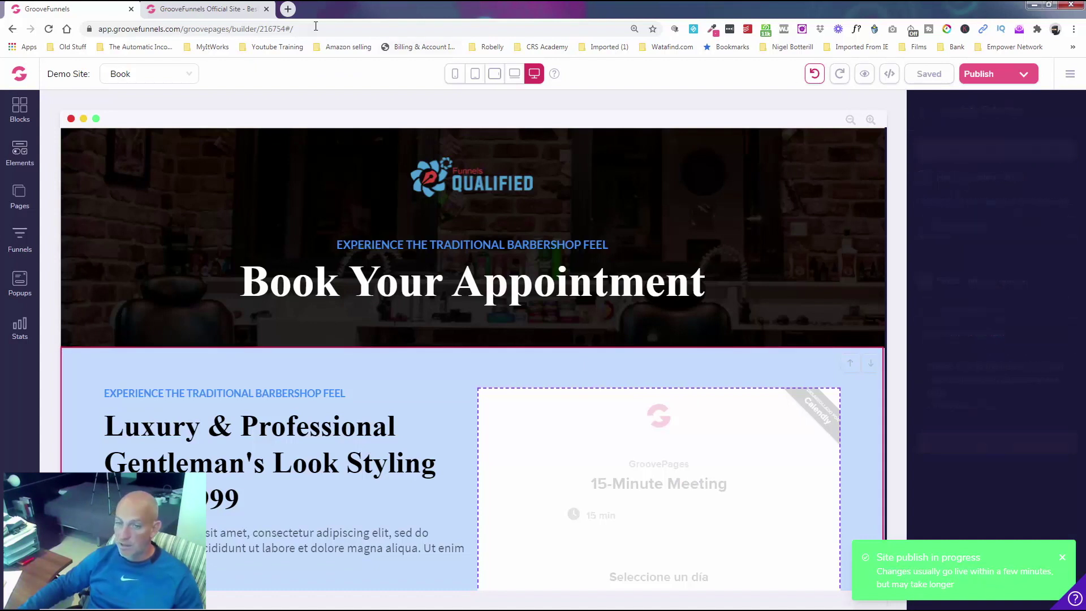
- Load demofq.groovepages.com/shareexample/book in a new browser tab and review the live booking page down to its footer
left_click(288, 8)
right_click(278, 32)
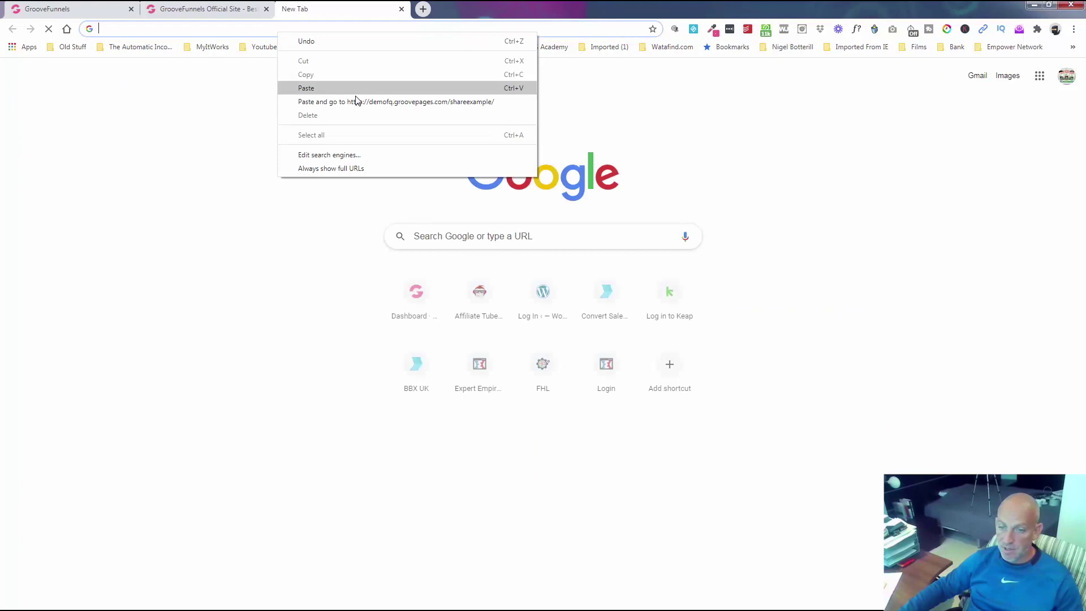
left_click(358, 99)
left_click(321, 30)
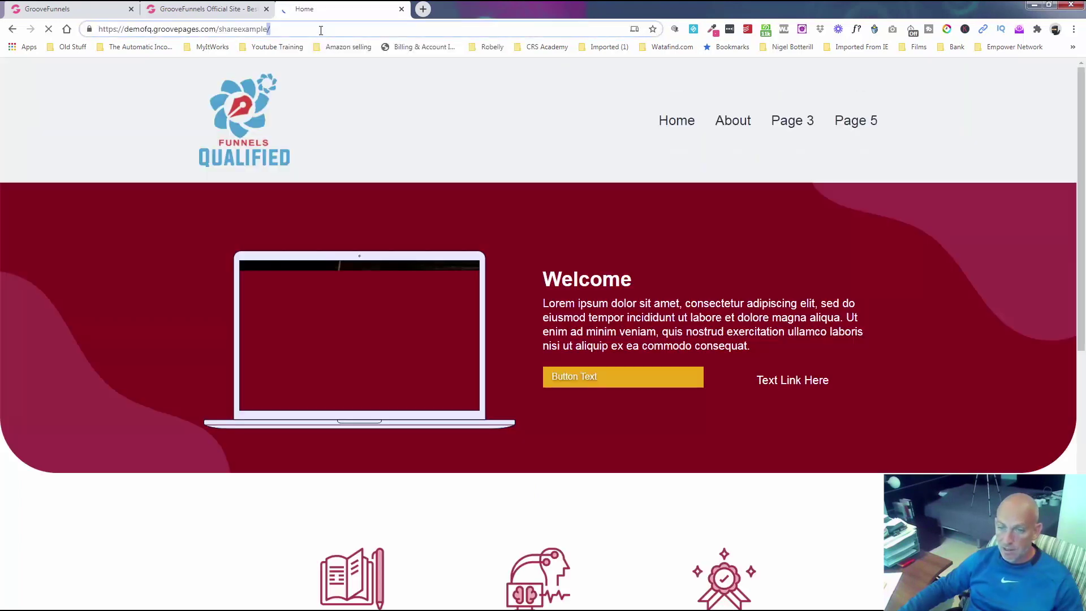
left_click(321, 31)
type("book")
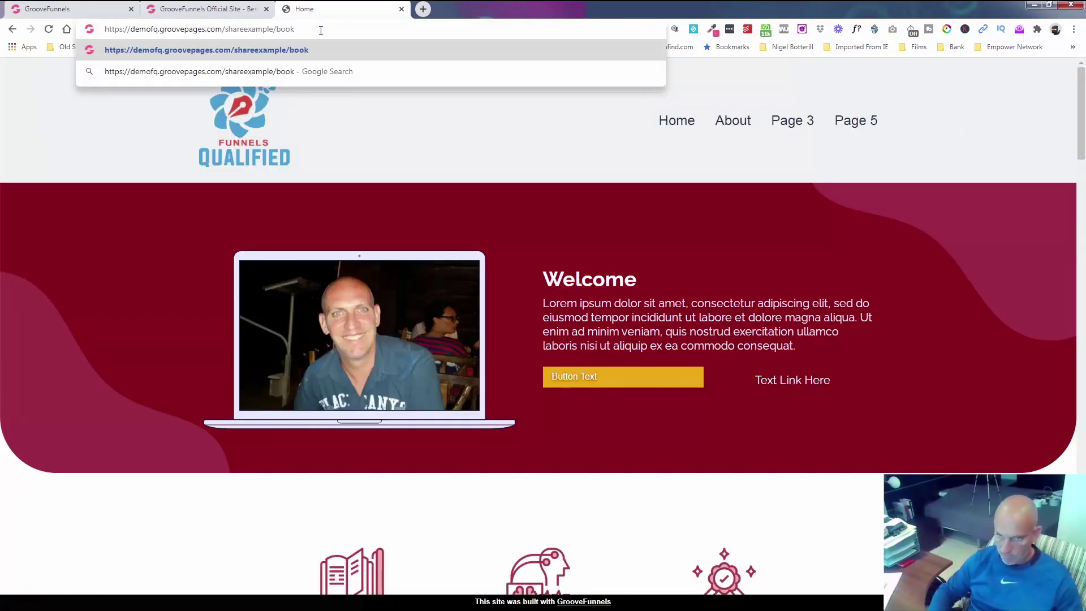
key("Return")
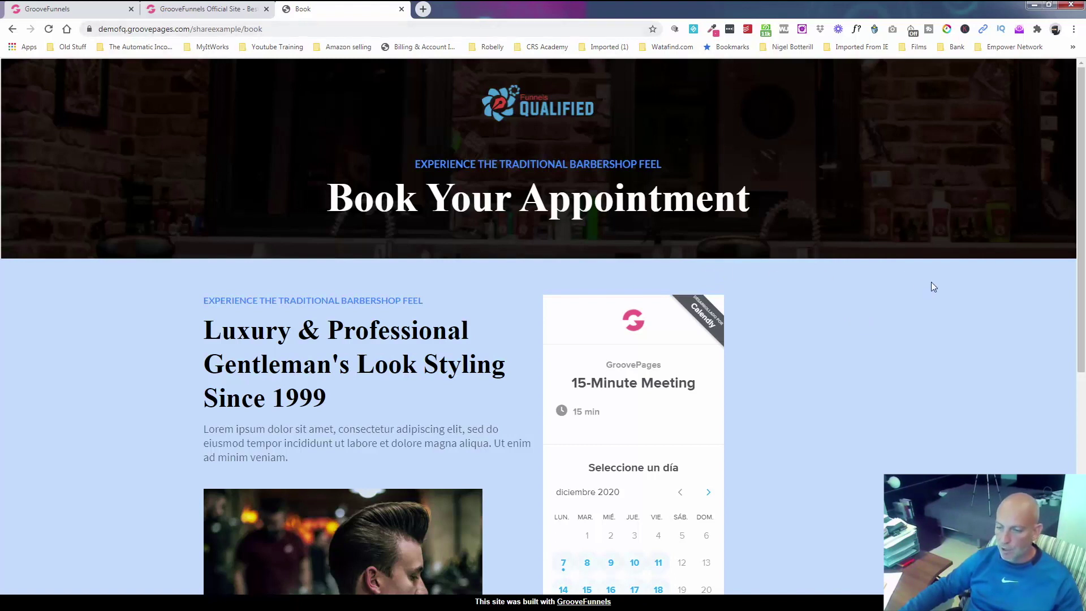
scroll(764, 334, "down", 3)
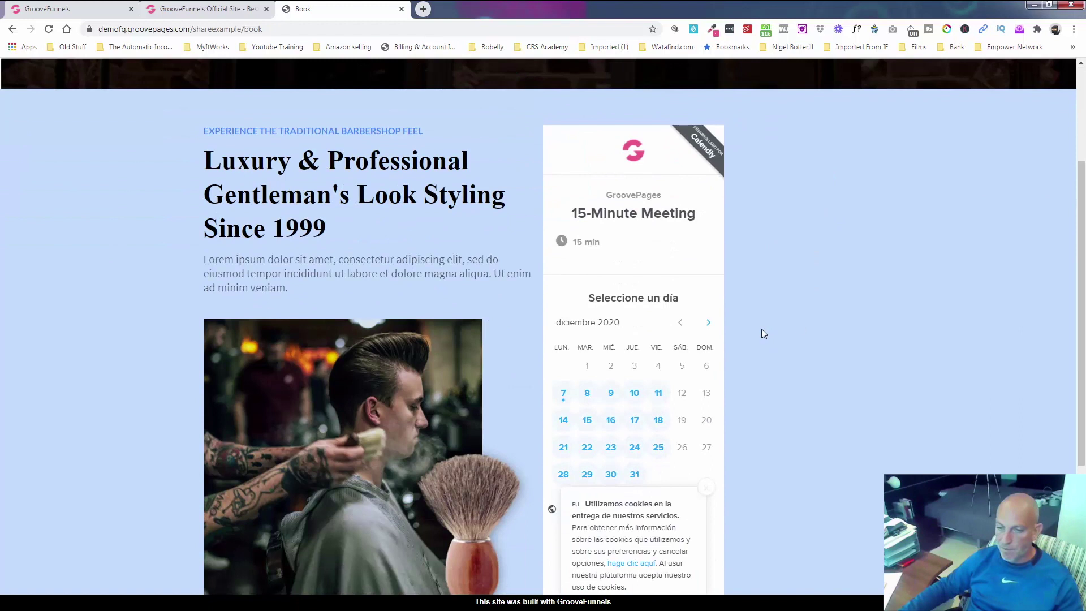
scroll(918, 310, "down", 4)
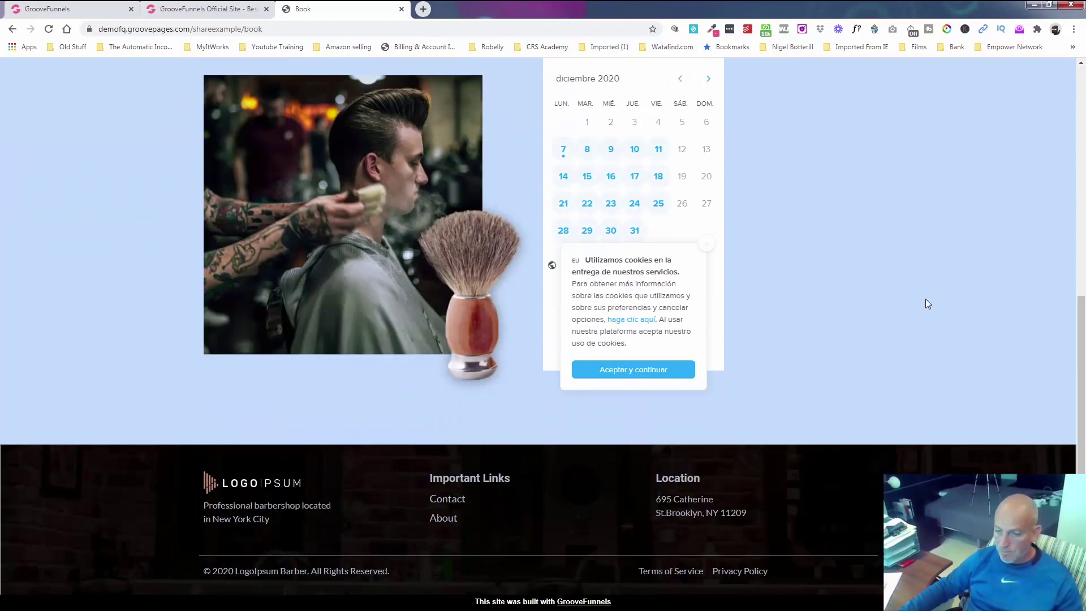
scroll(926, 299, "up", 7)
- Close the GrooveFunnels Official Site tab, return to the builder and set Page 6 as the site's home page
left_click(220, 9)
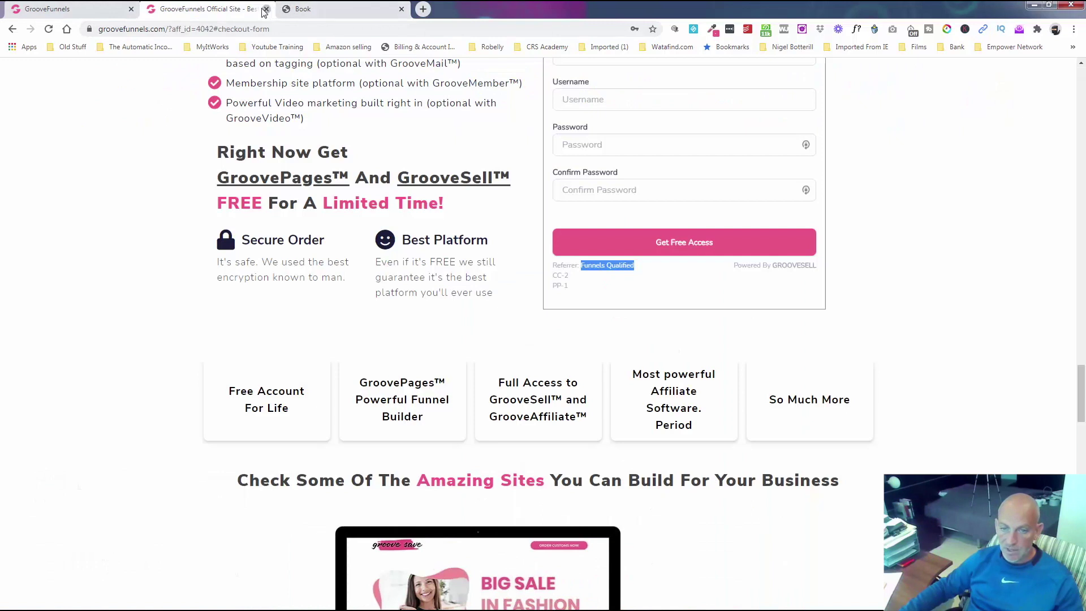
key("ctrl+w")
left_click(76, 10)
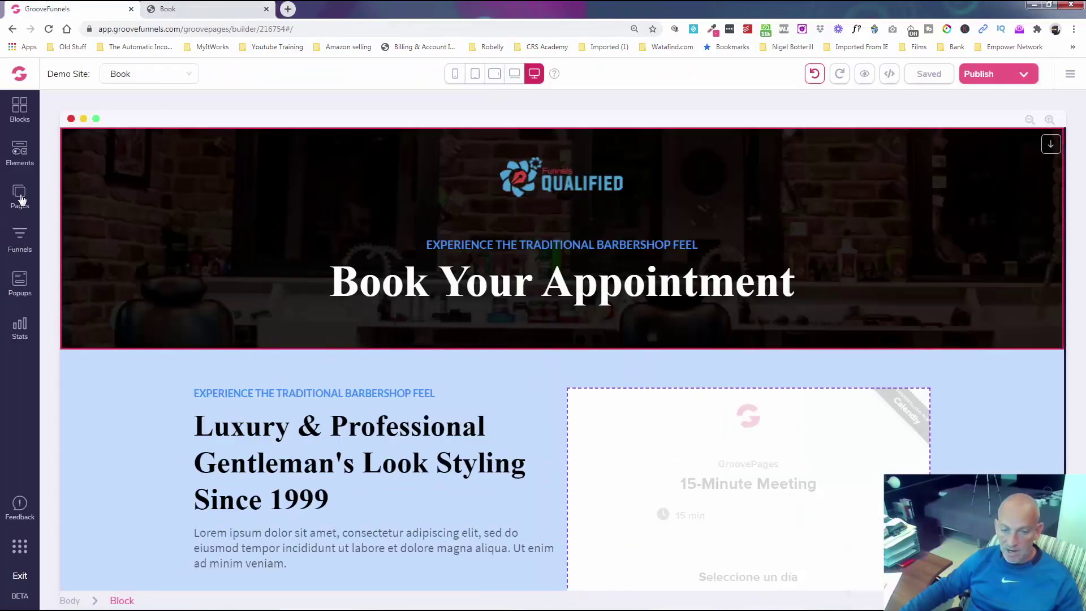
left_click(20, 196)
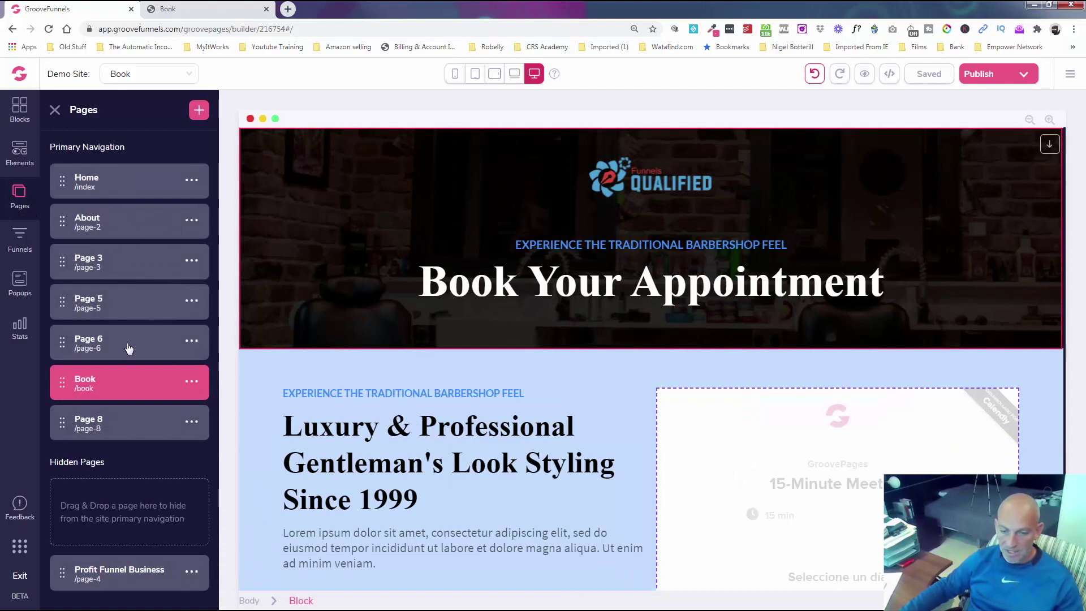
left_click(172, 342)
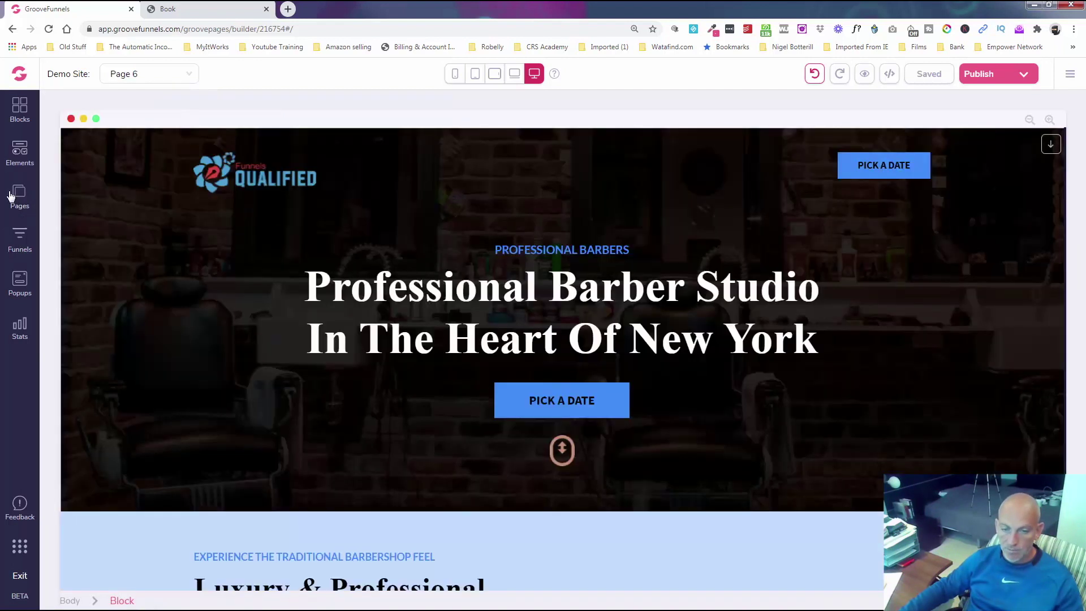
left_click(10, 195)
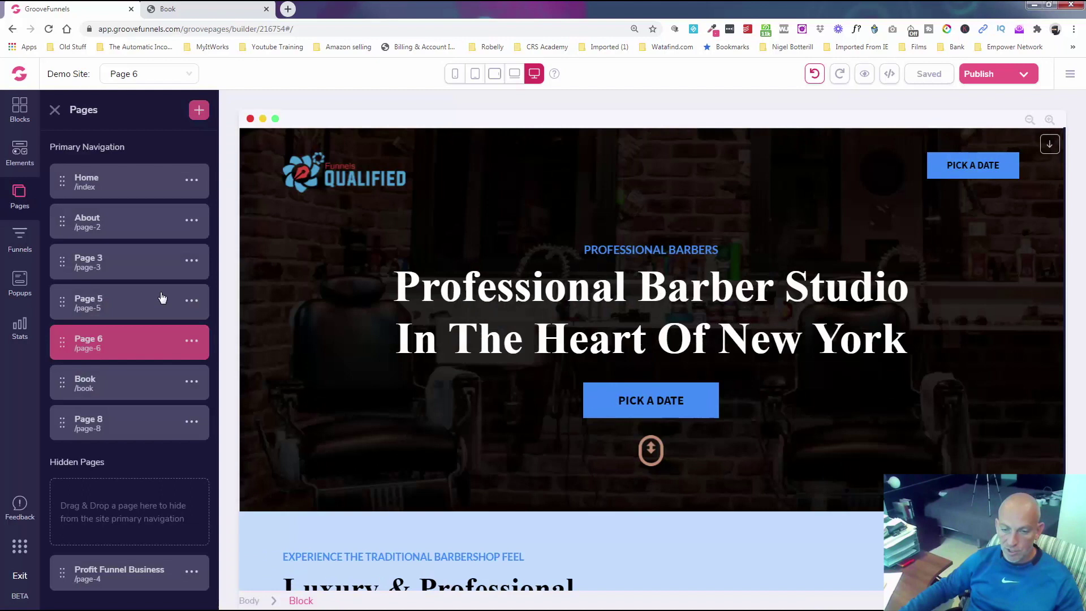
left_click(191, 344)
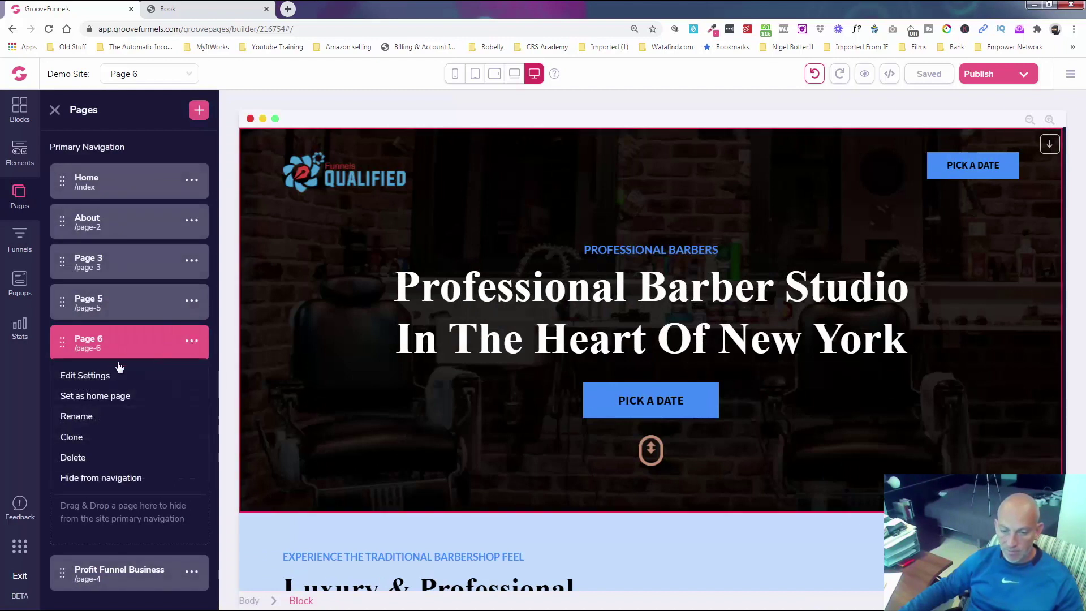
left_click(95, 396)
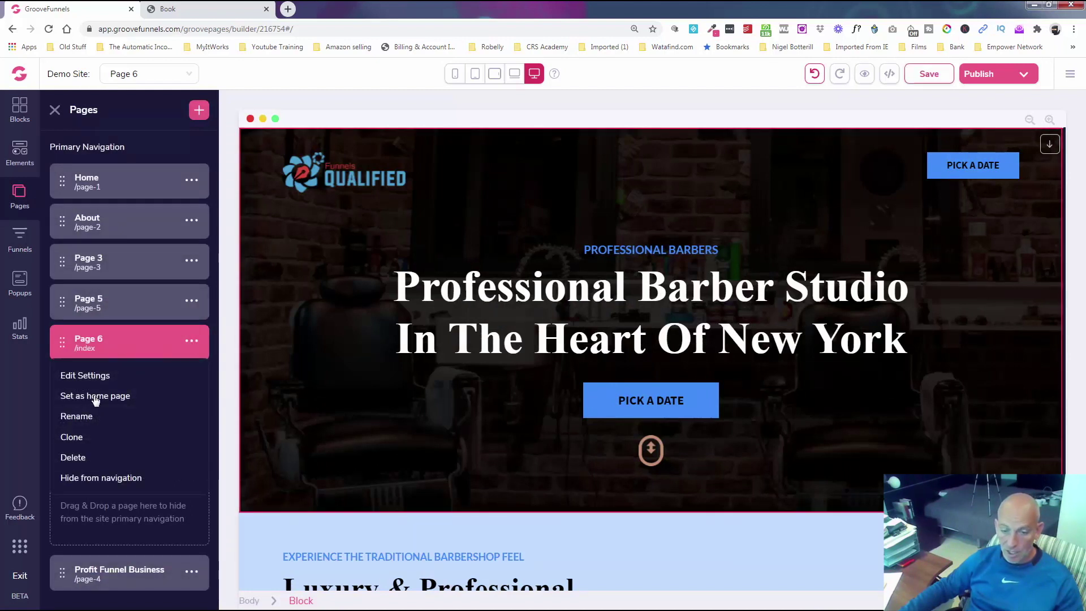
- Change Page 6's name to "Home" in its page settings and save them
left_click(191, 342)
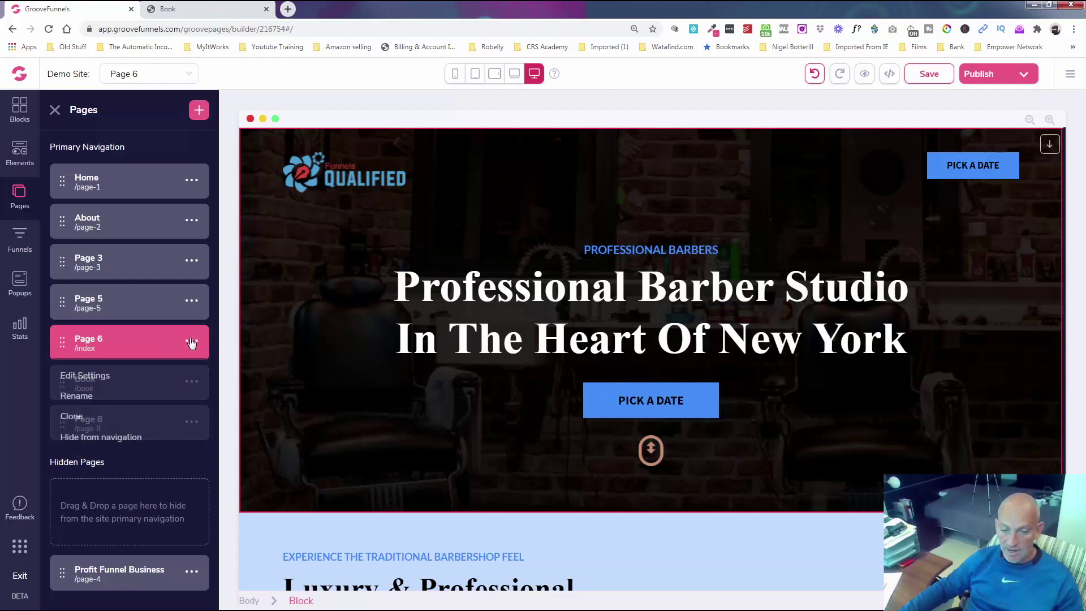
left_click(86, 376)
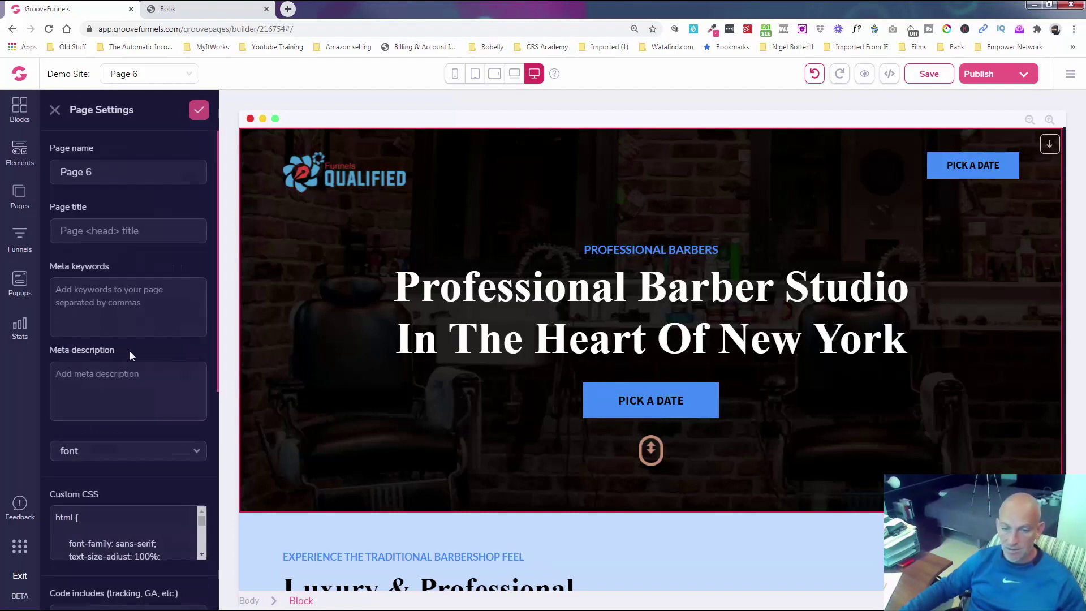
key("ctrl+a")
type("Home")
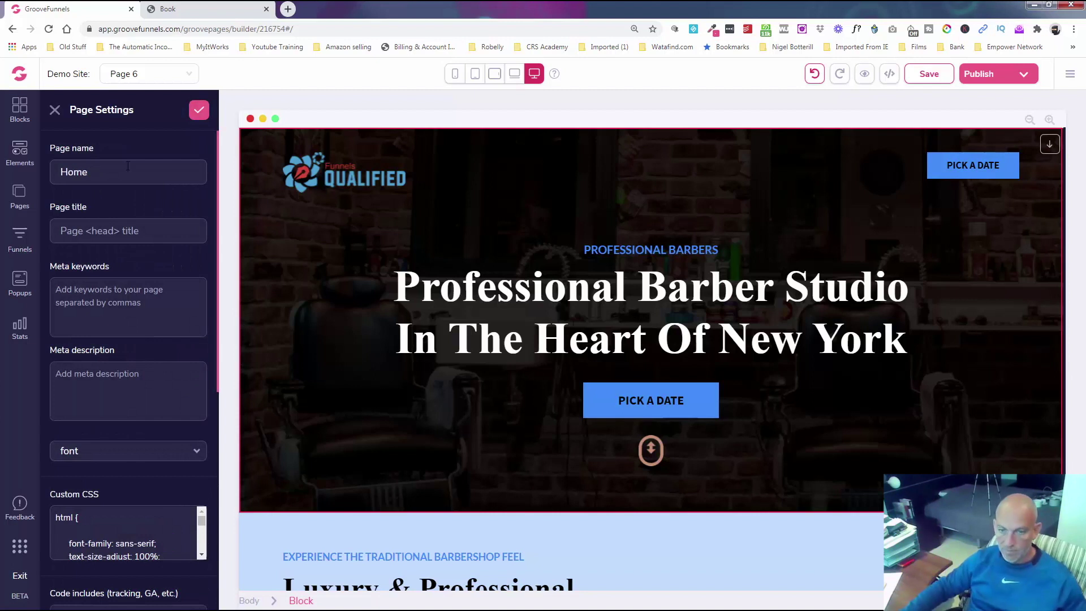
left_click(199, 112)
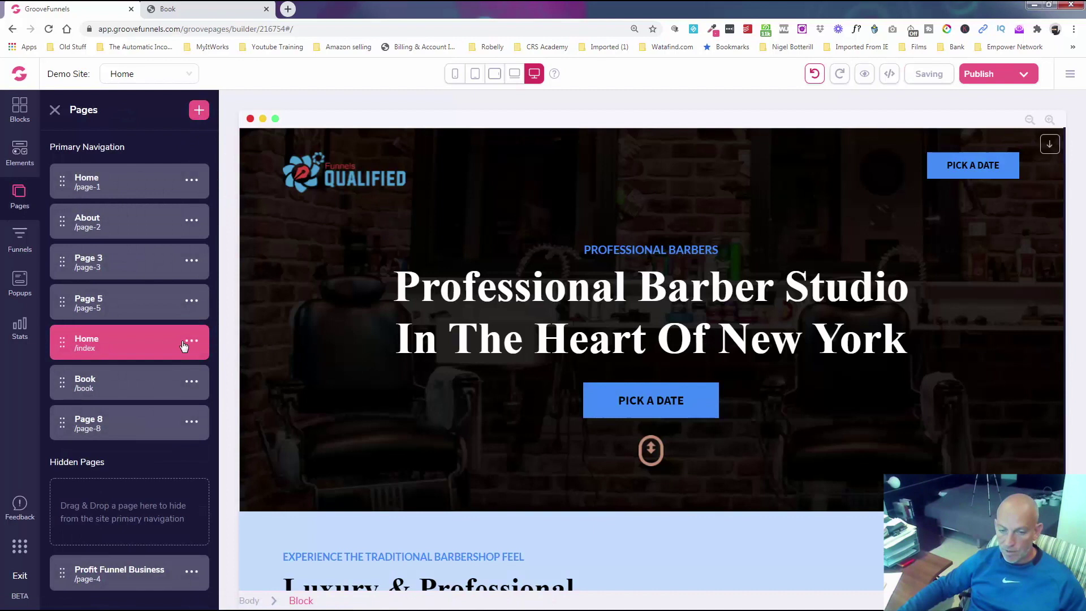
- Delete Page 5 and Page 3 from the site's primary navigation, confirming each deletion
left_click(191, 302)
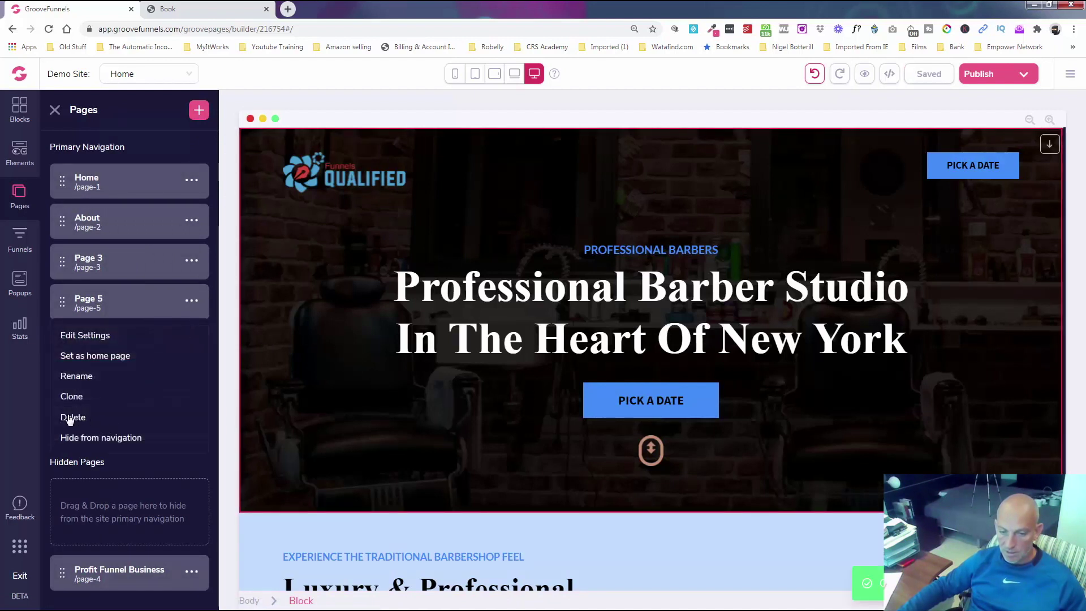
left_click(72, 418)
left_click(573, 354)
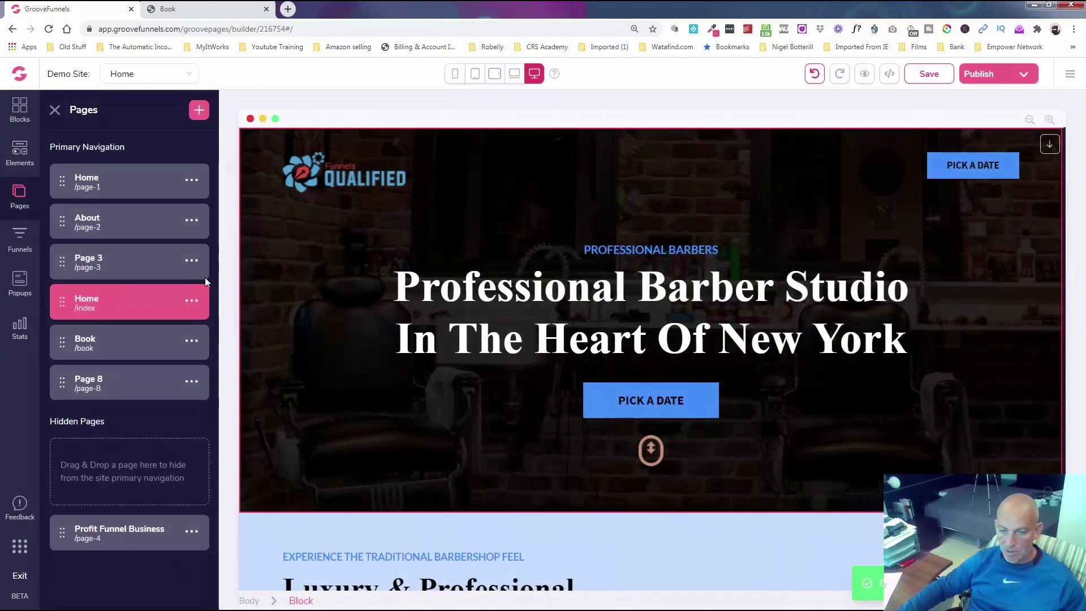
left_click(192, 260)
left_click(72, 377)
left_click(572, 354)
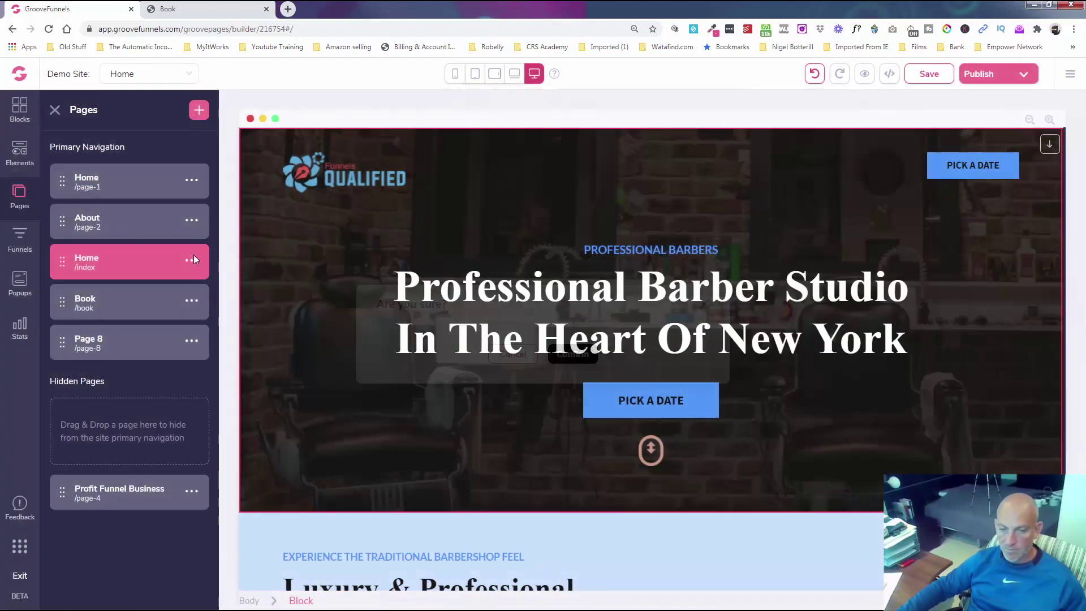
- Delete the About page and the old Home page with the URL page-1, confirming each deletion
left_click(192, 220)
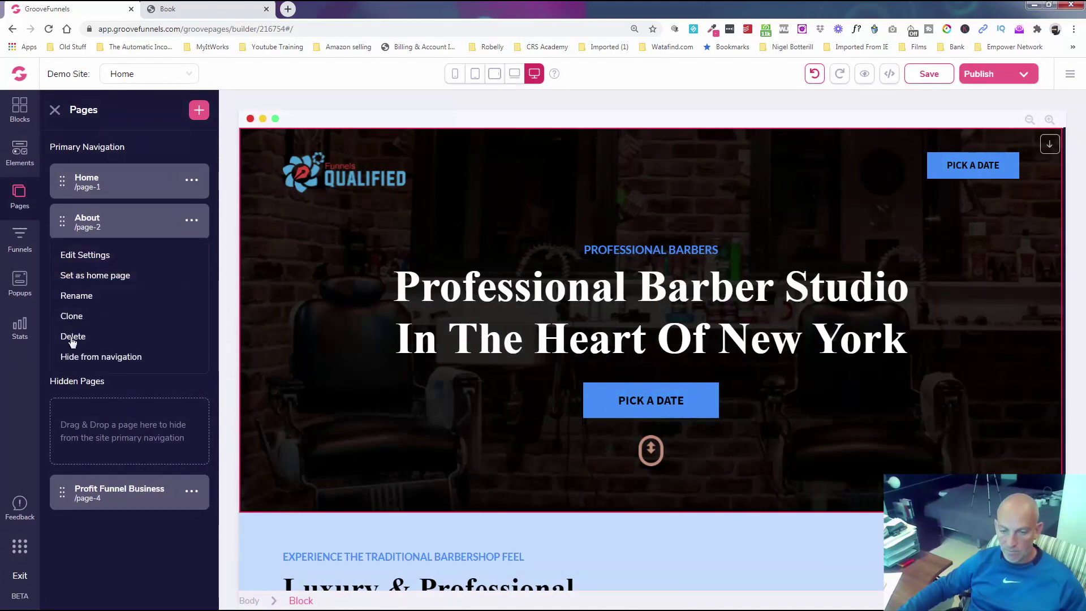
left_click(72, 339)
left_click(572, 352)
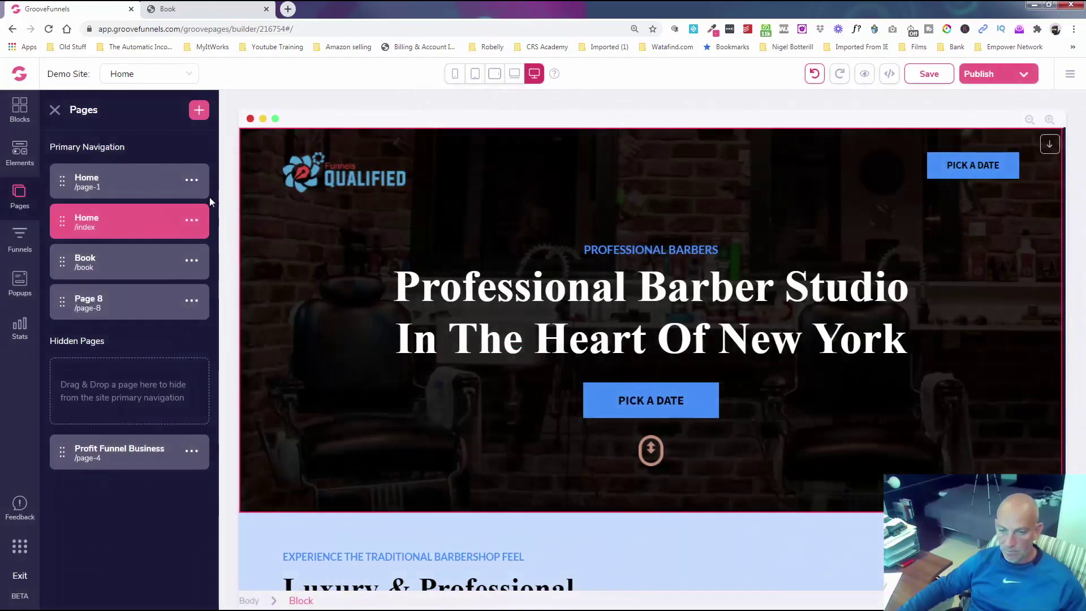
left_click(192, 180)
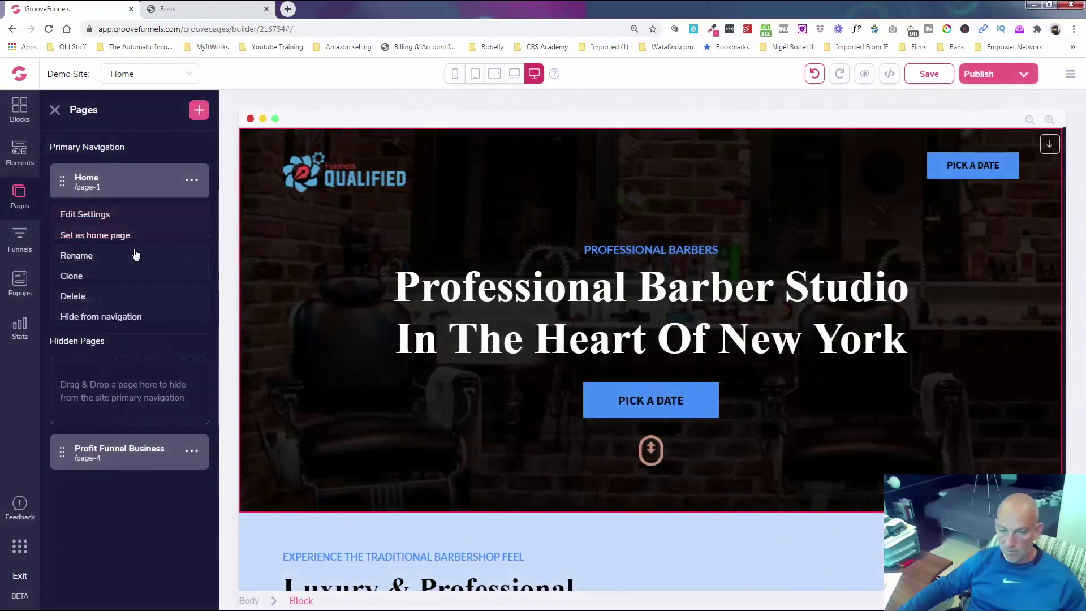
left_click(71, 297)
left_click(558, 357)
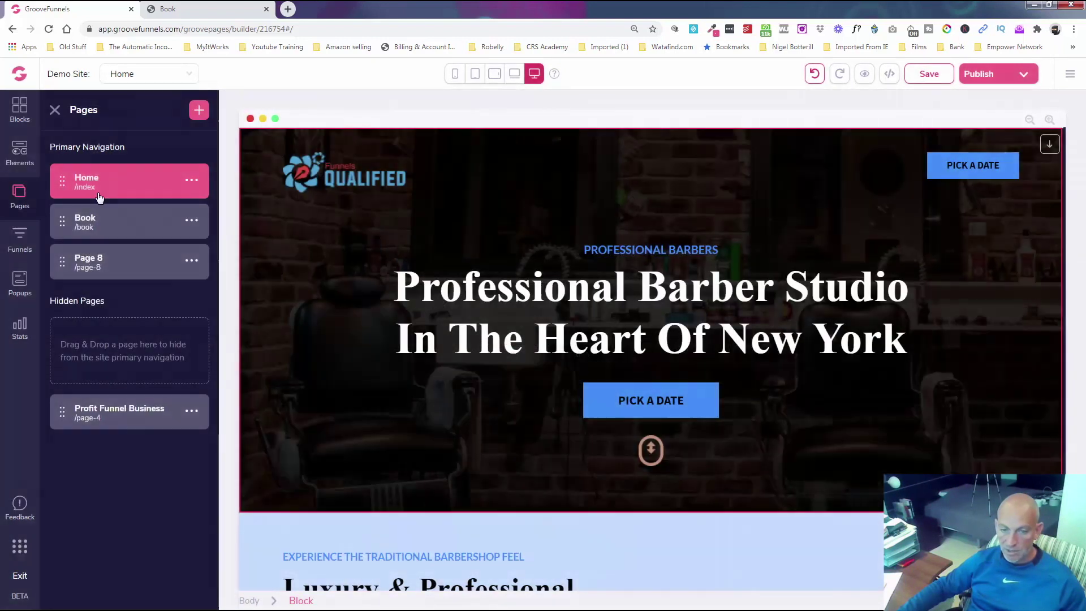
- In Page 8's settings, set the page name to "Confirmation" and the page URL to "confirmation", and save them
left_click(192, 262)
left_click(112, 297)
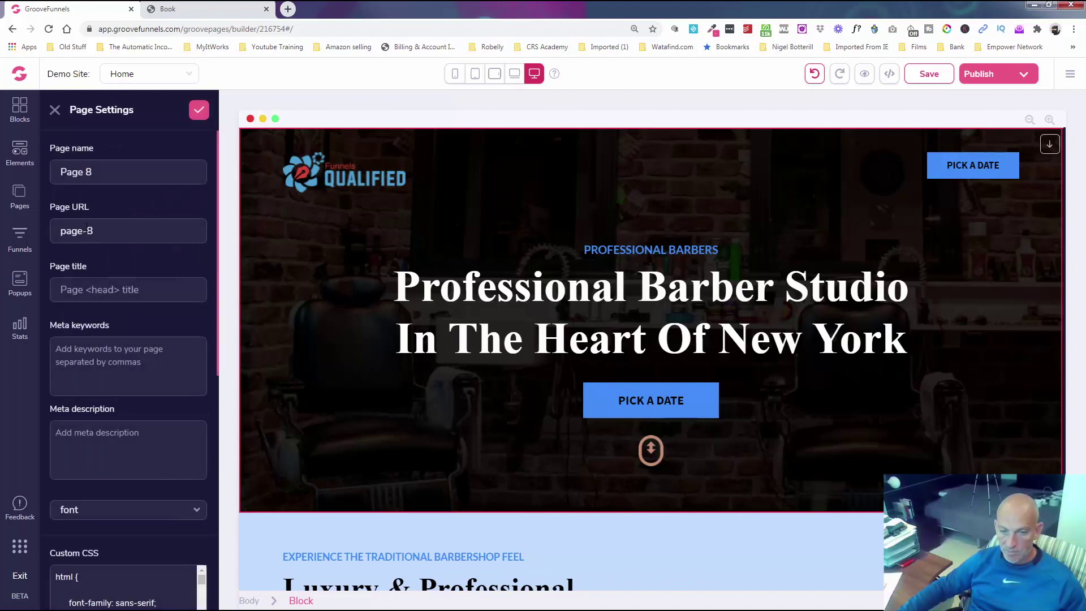
triple_click(79, 172)
type("Confirma")
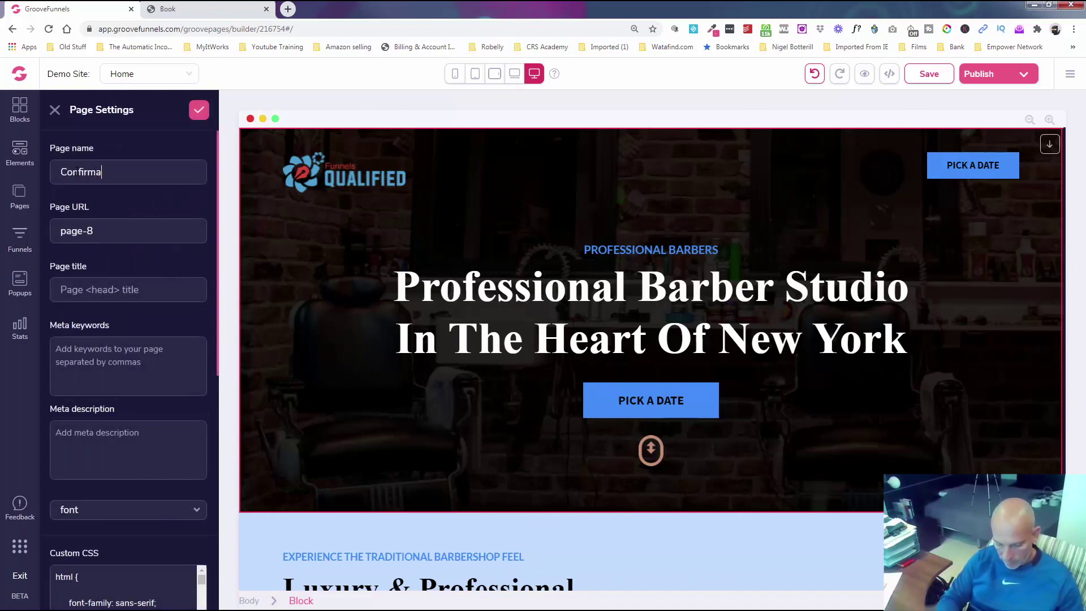
type("tion")
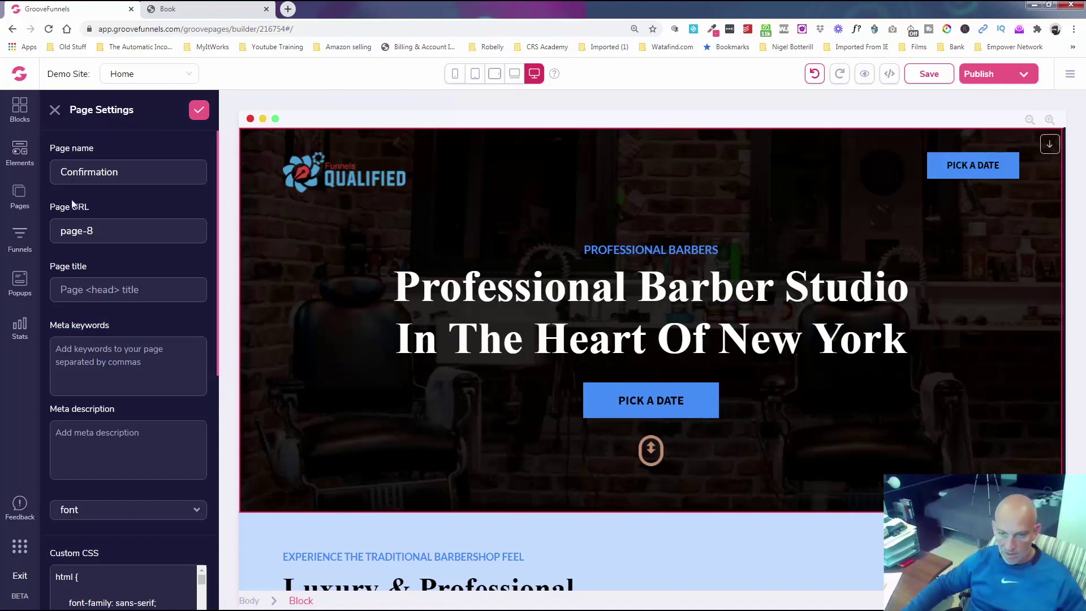
triple_click(68, 230)
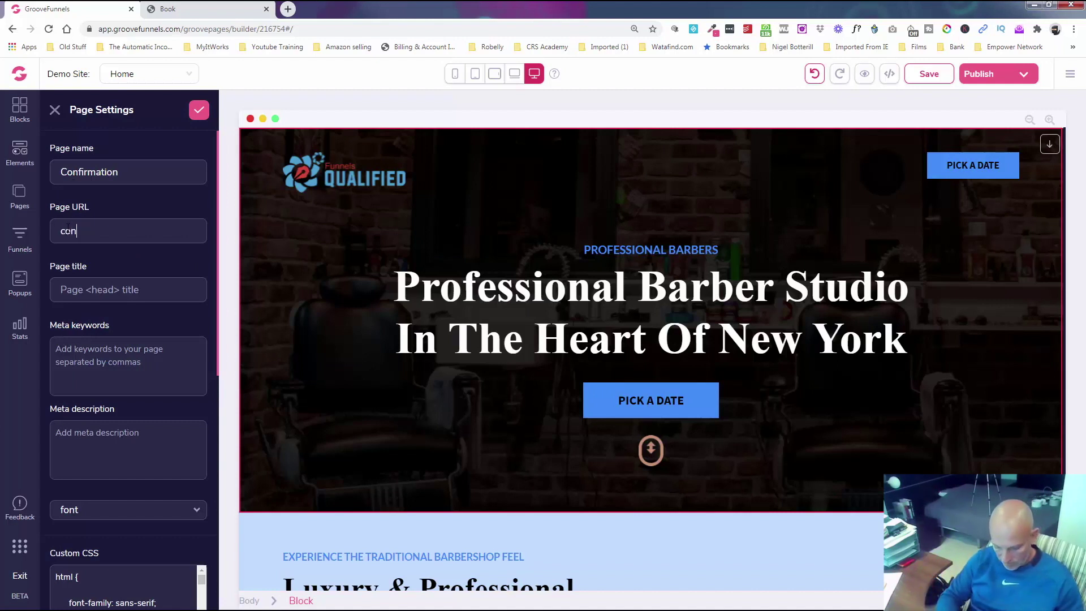
type("confirmation")
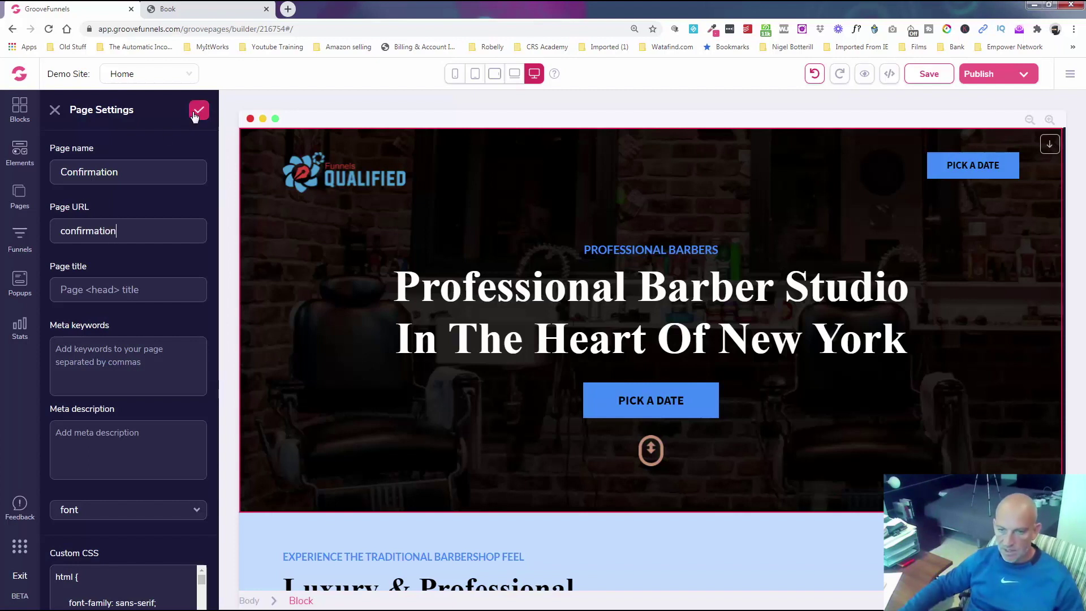
left_click(199, 109)
left_click(54, 110)
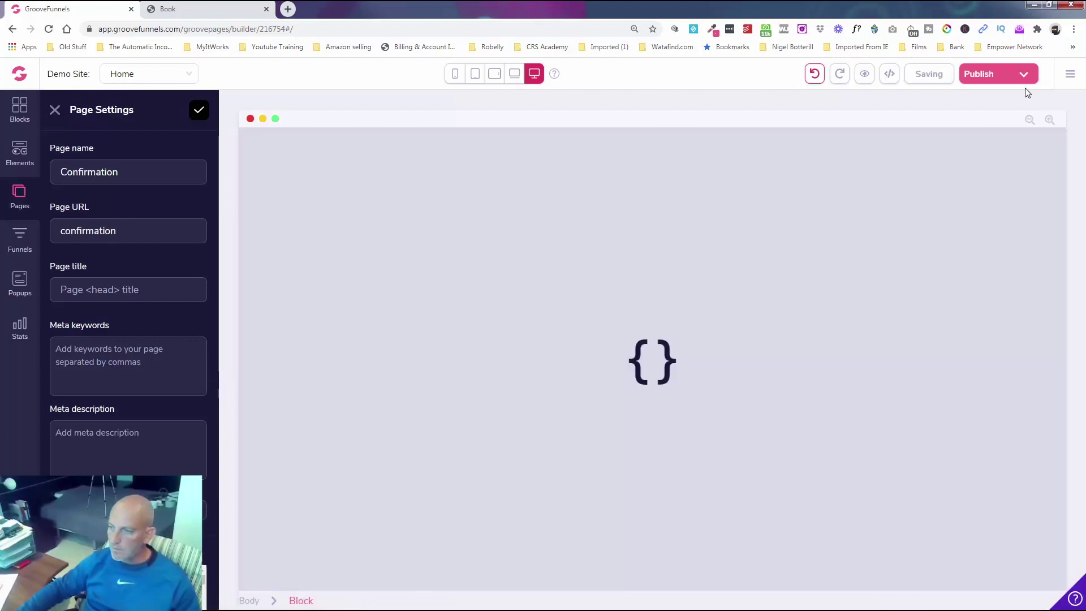
- Open the hosted shareexample site link from the publish settings in a new tab and reload the live home page
left_click(1013, 74)
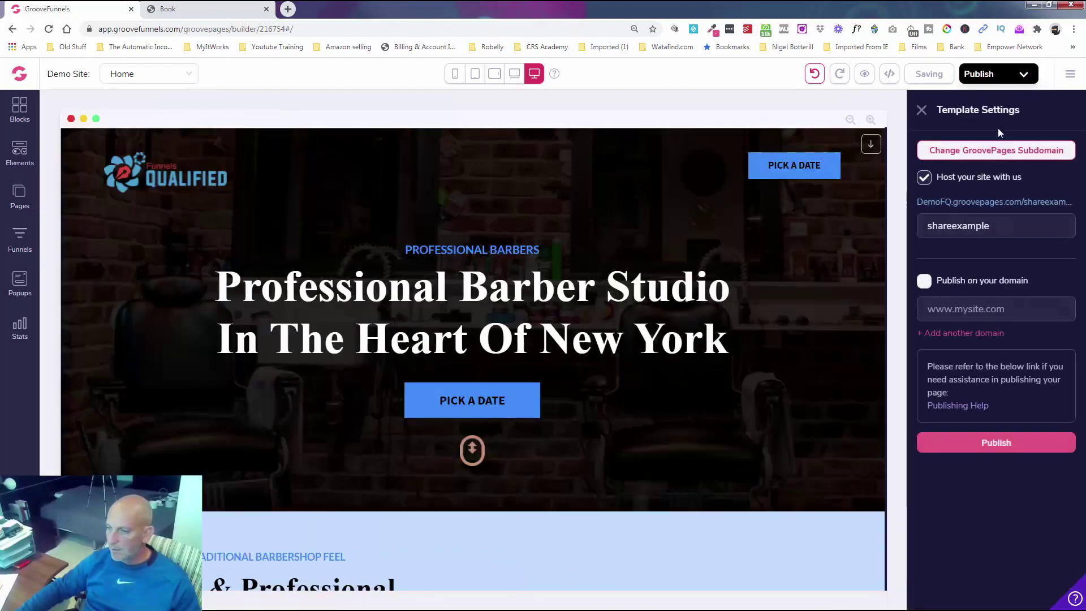
right_click(955, 205)
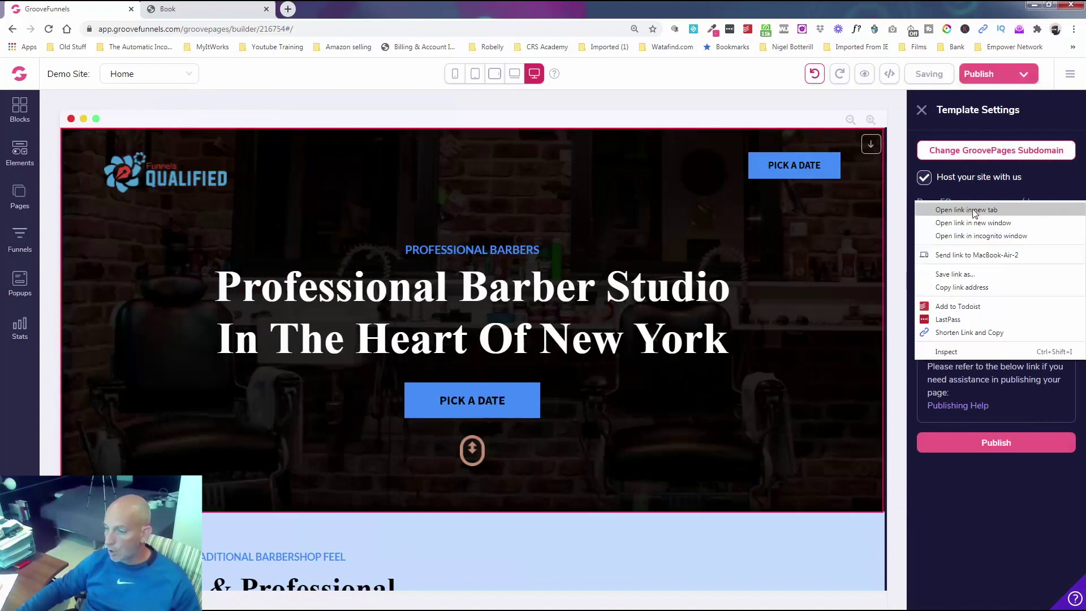
left_click(974, 213)
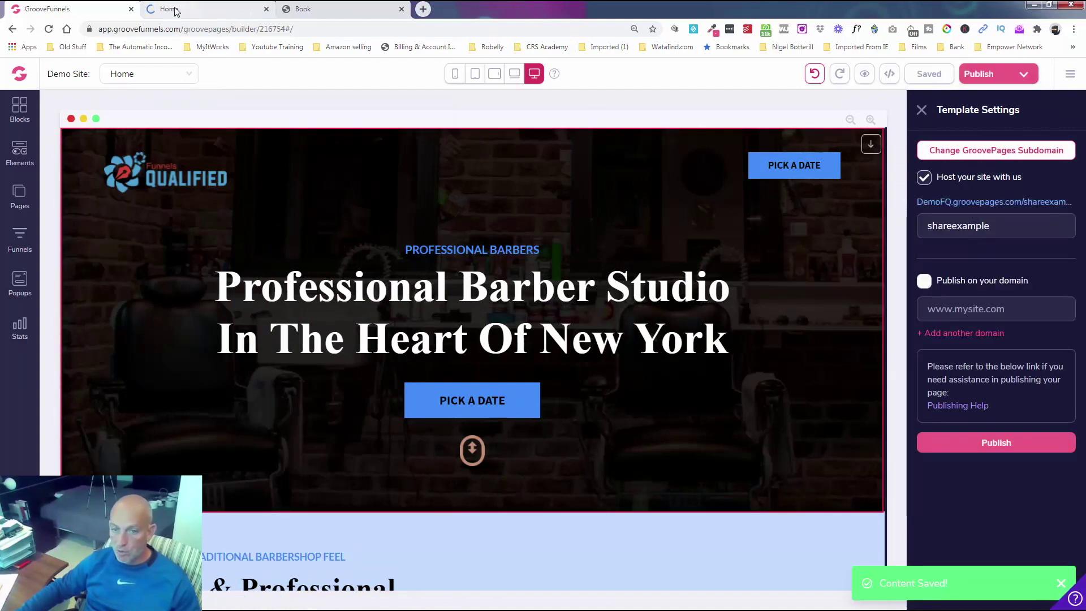
left_click(175, 11)
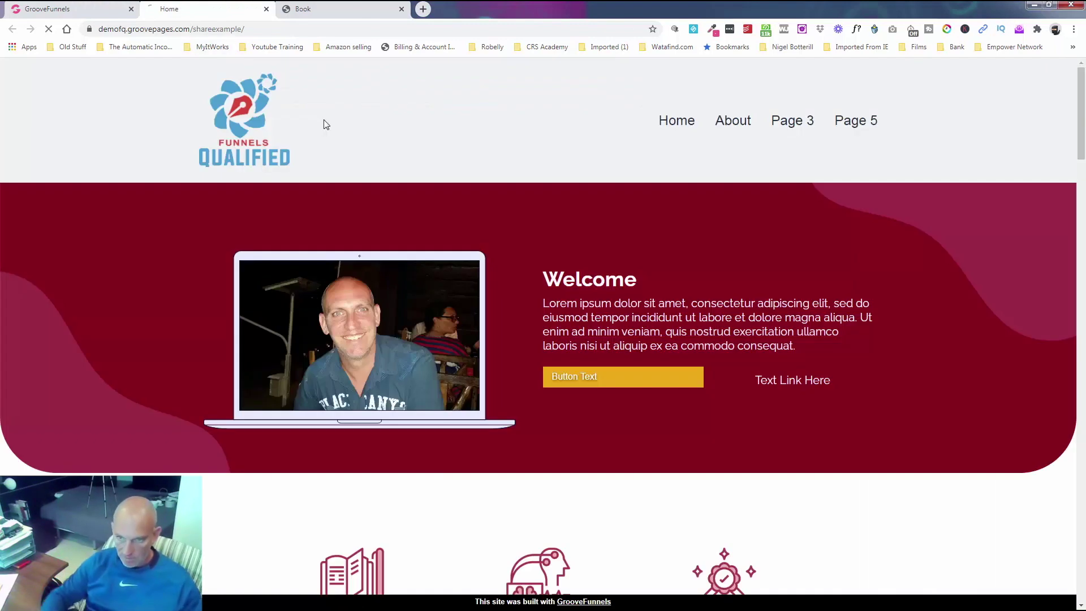
key("F5")
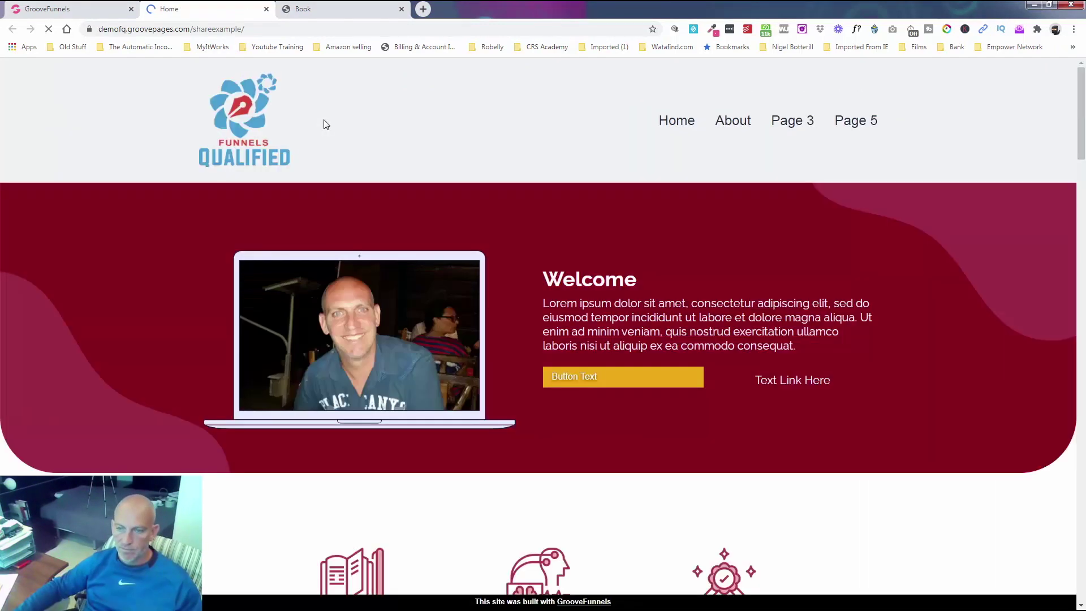
- Close the live site tab, publish the site at the shareexample address and close the template settings
left_click(266, 9)
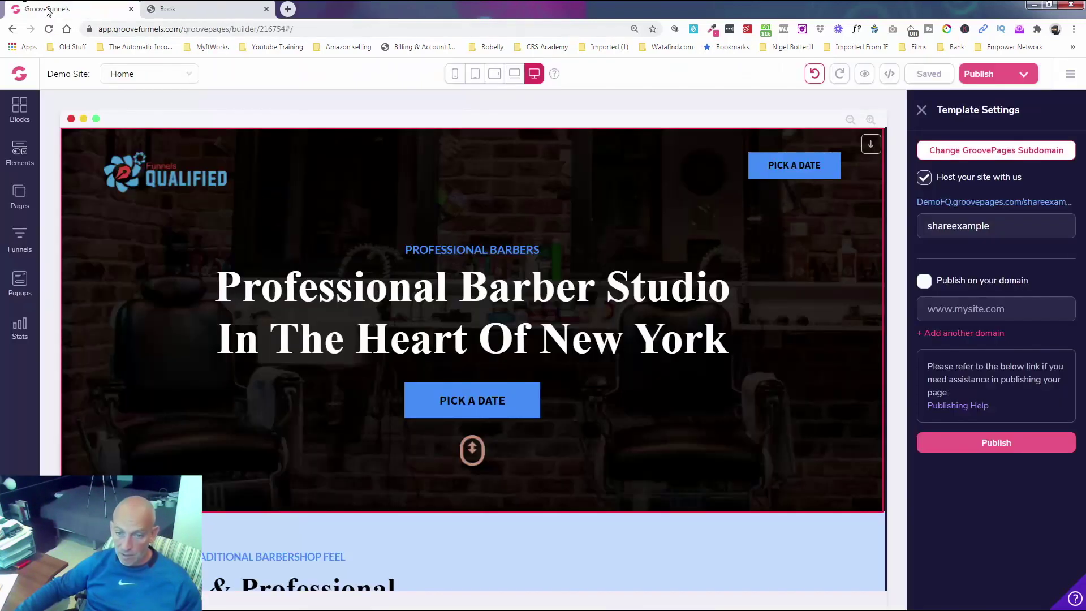
left_click(990, 444)
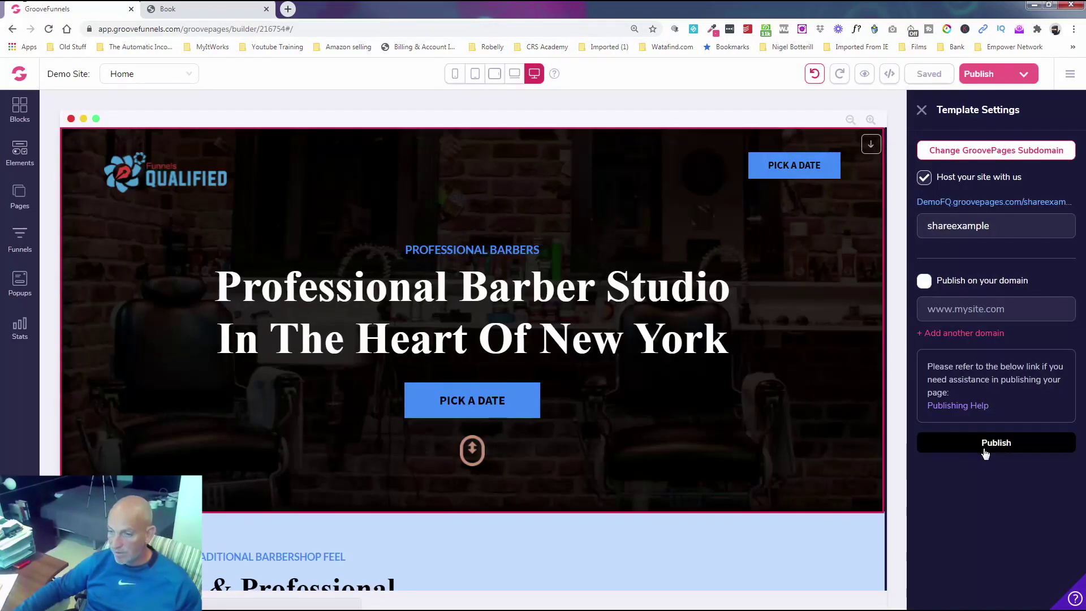
left_click(923, 110)
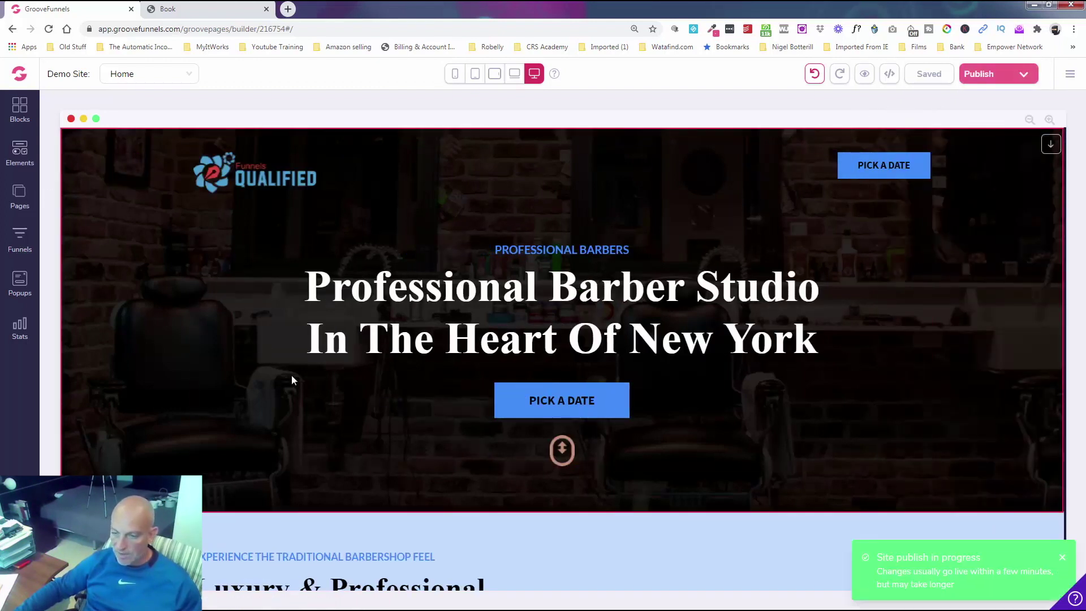
left_click(563, 398)
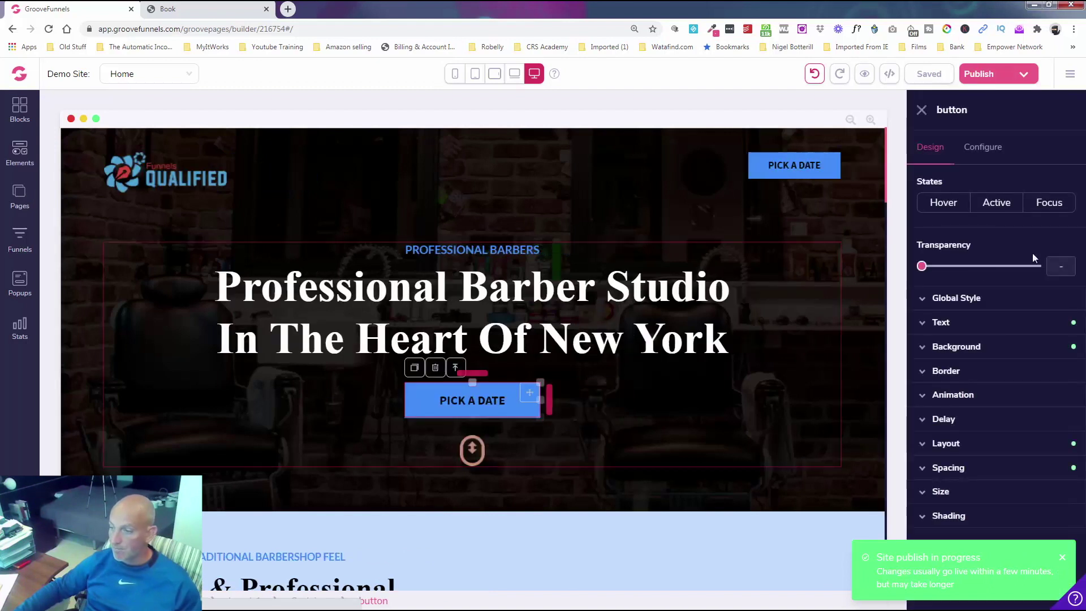
left_click(984, 147)
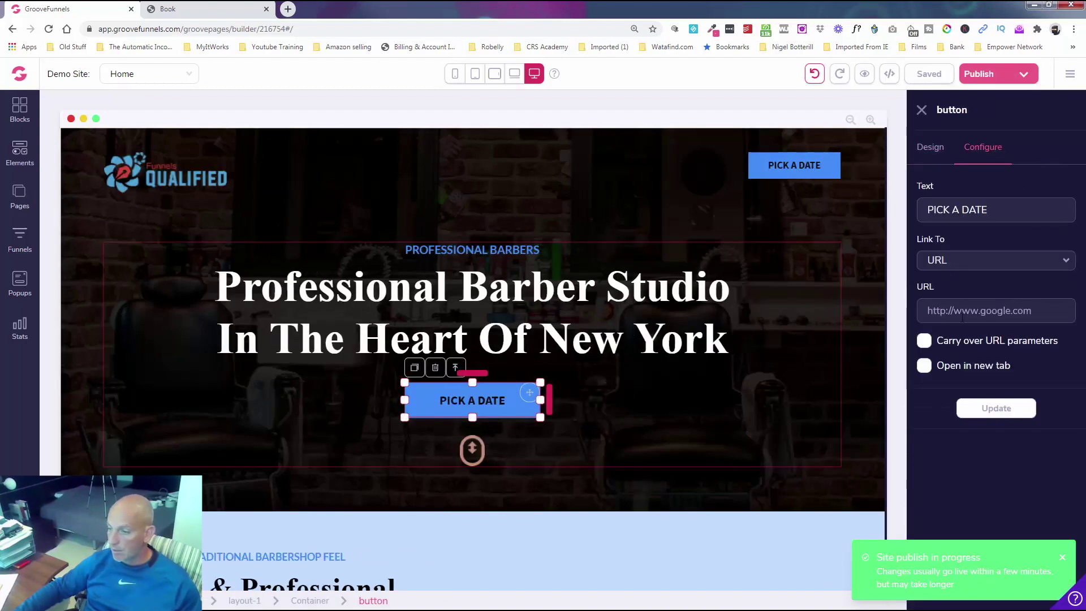
key("ctrl+v")
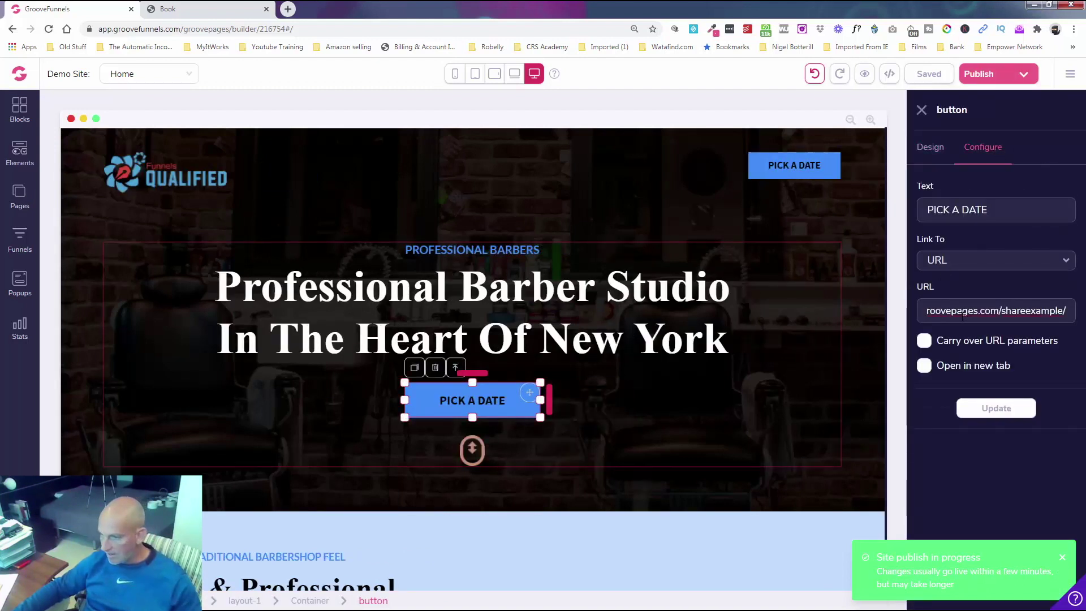
type("book")
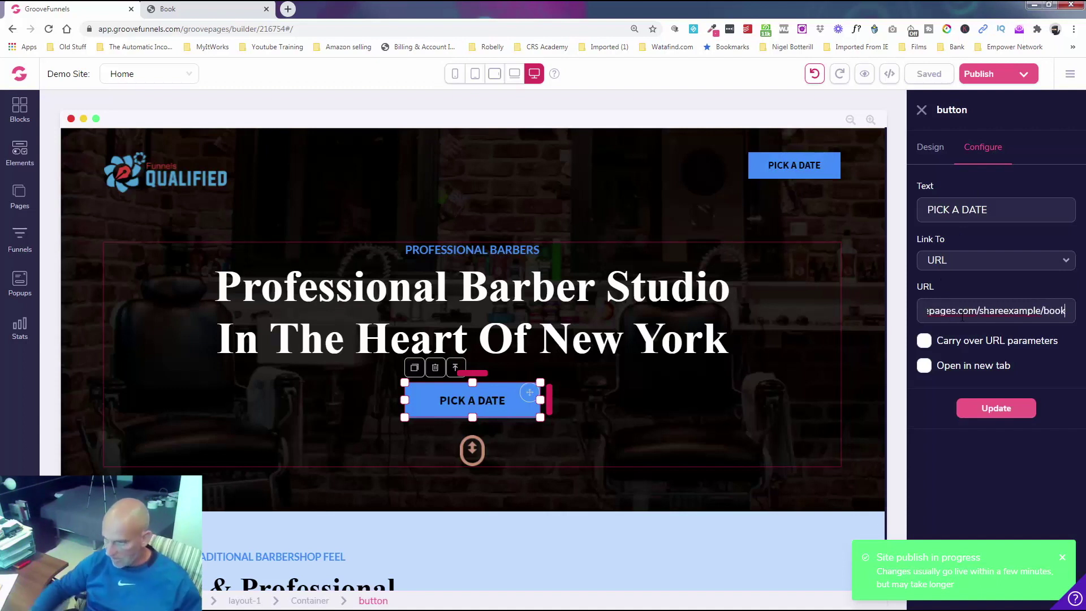
triple_click(962, 317)
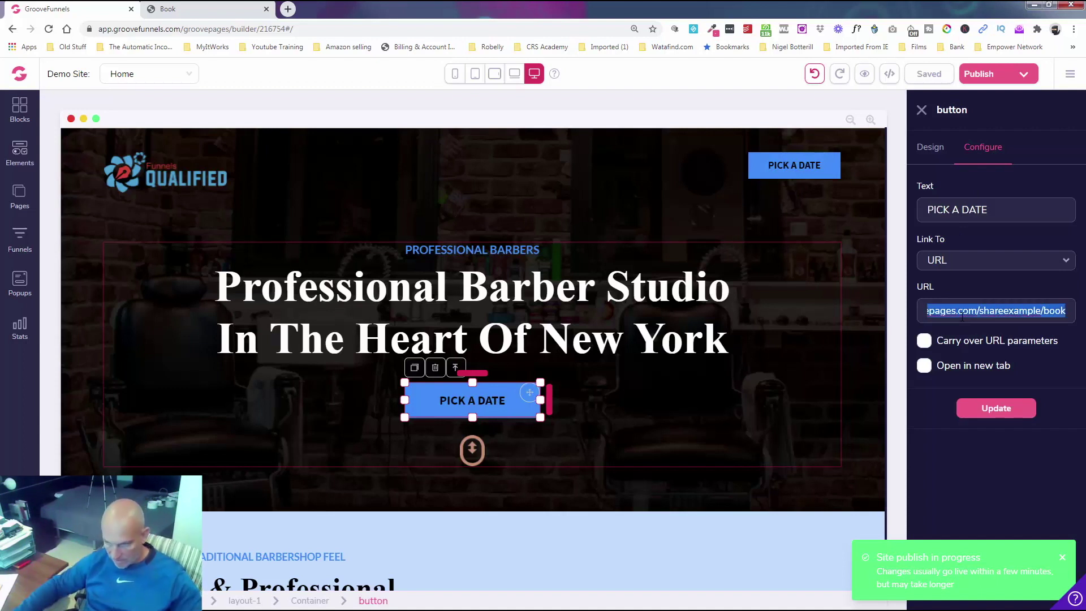
left_click(925, 343)
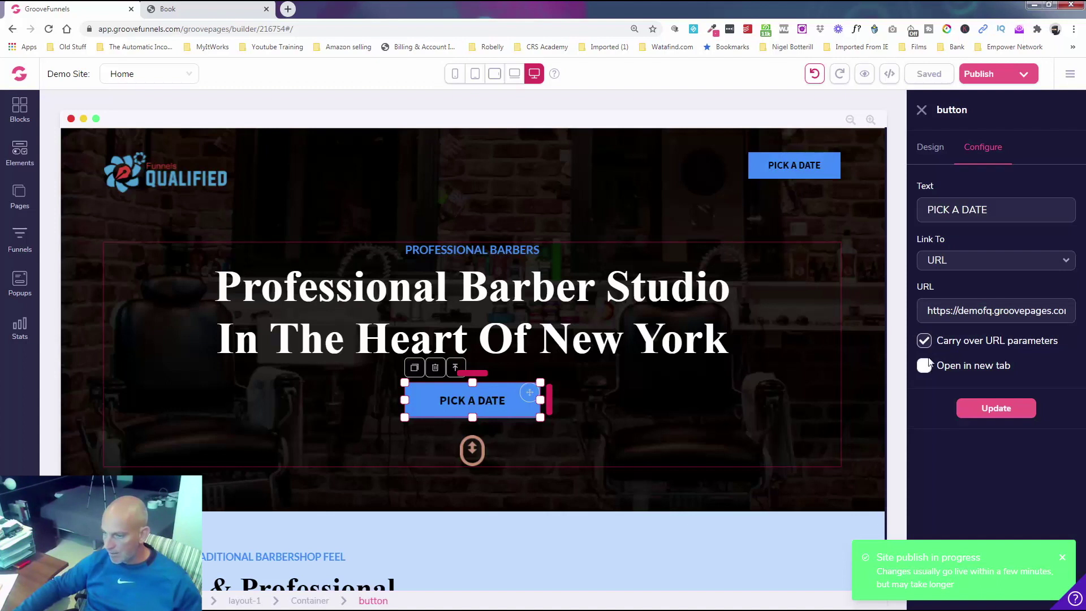
left_click(1007, 414)
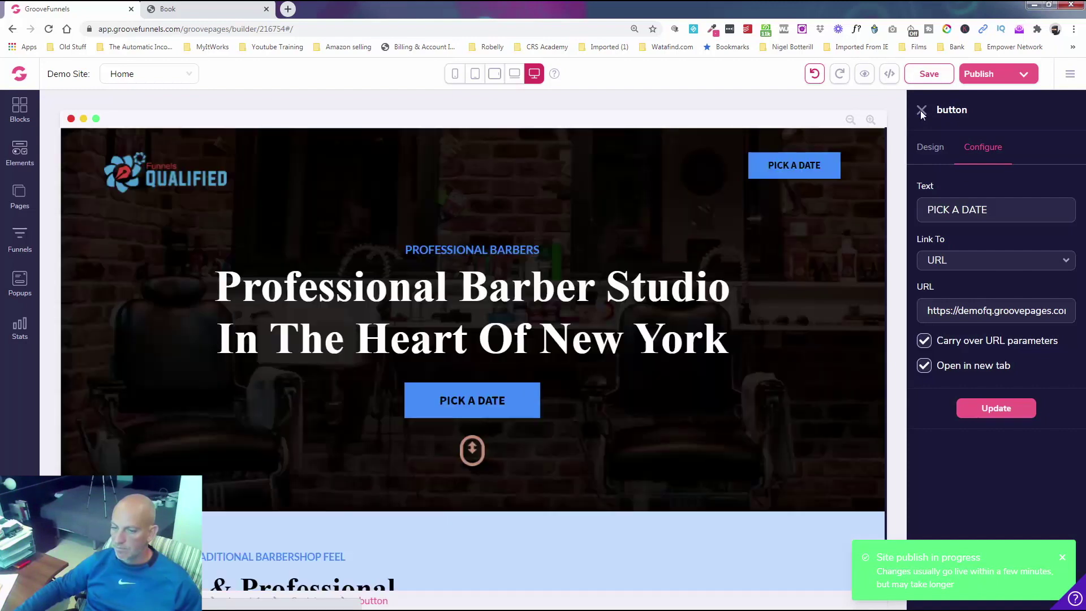
left_click(921, 110)
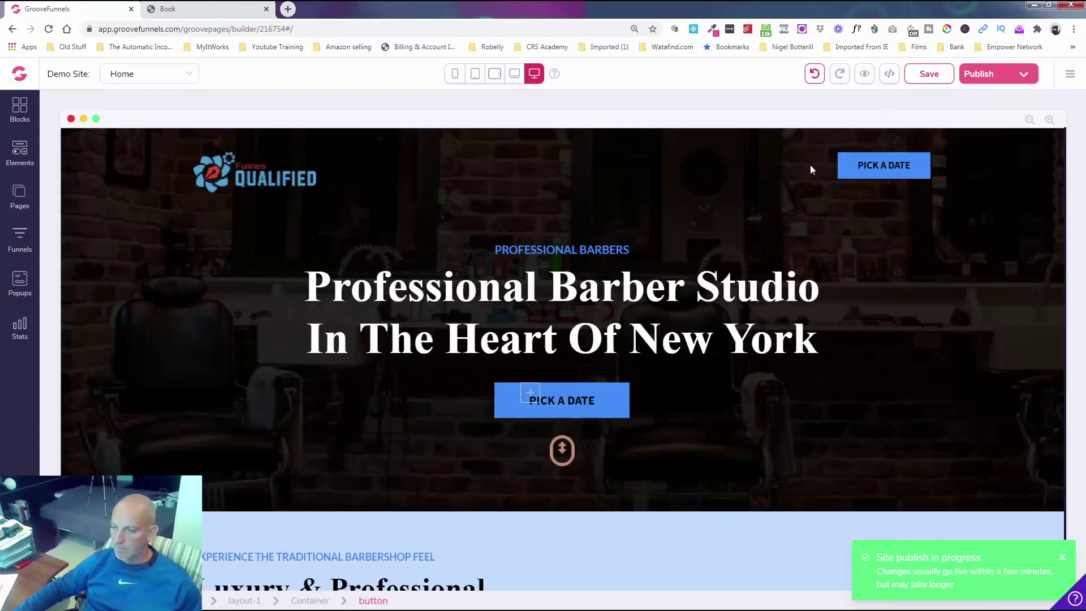
- Link the header's Pick a Date button to the same booking page URL, with URL parameters carried over and a new tab
left_click(869, 168)
left_click(983, 146)
left_click(991, 268)
left_click(959, 356)
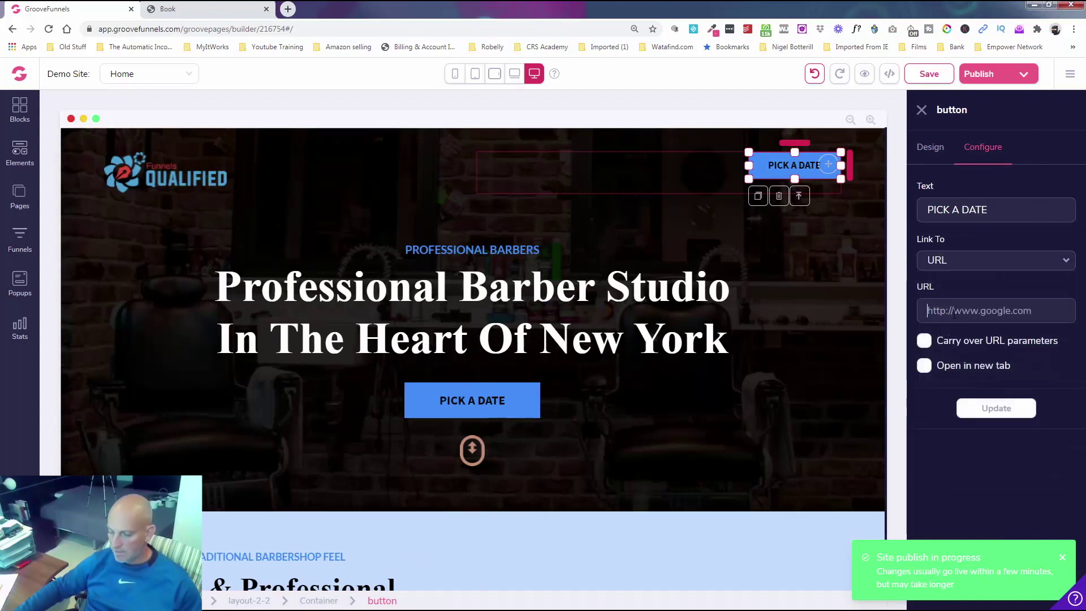
left_click(955, 314)
key("ctrl+v")
left_click(924, 341)
left_click(924, 366)
left_click(996, 408)
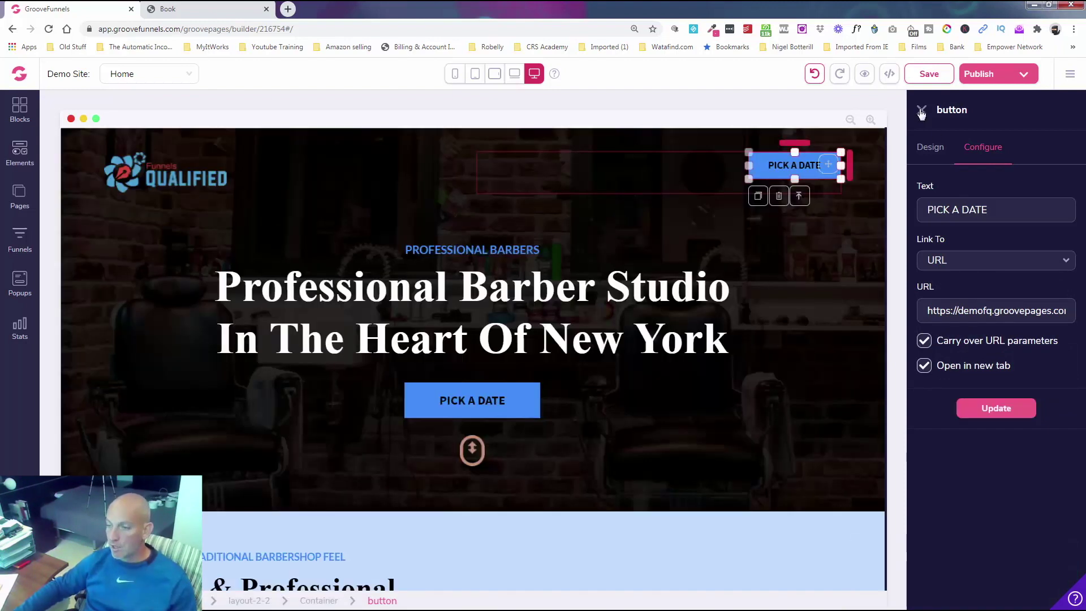
left_click(921, 111)
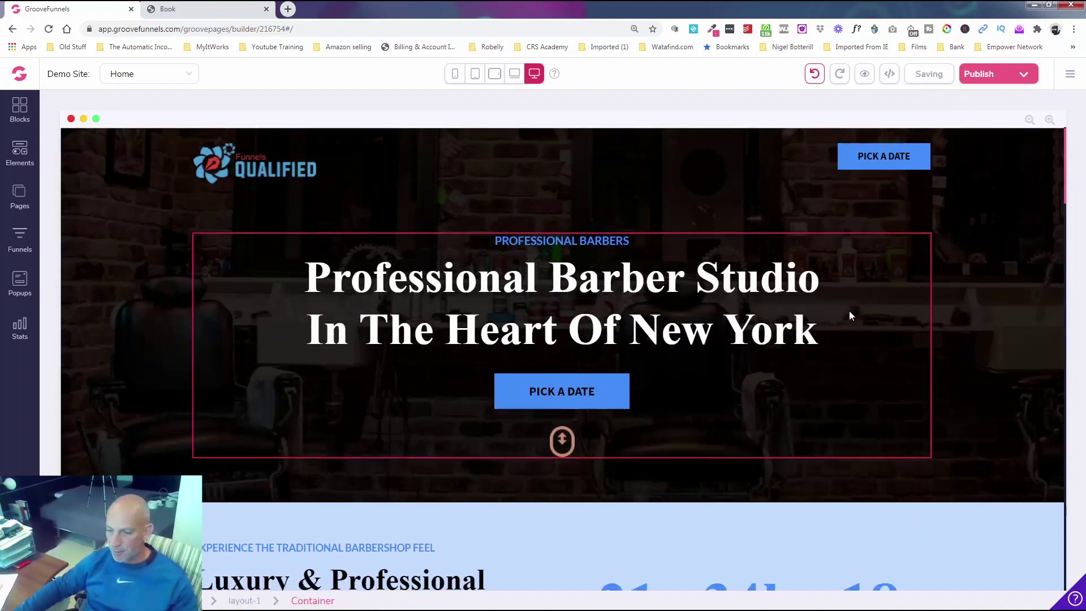
- Link the "We Welcome You" section's Pick a Date button to the booking URL with parameters carried over and a new tab, and save
scroll(850, 311, "down", 12)
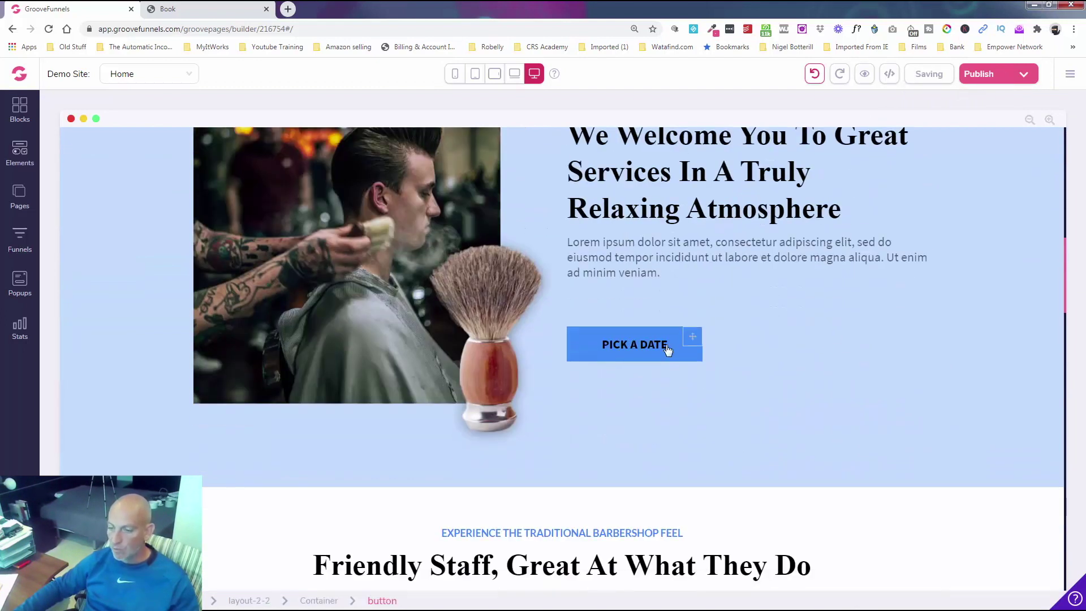
left_click(667, 350)
left_click(985, 149)
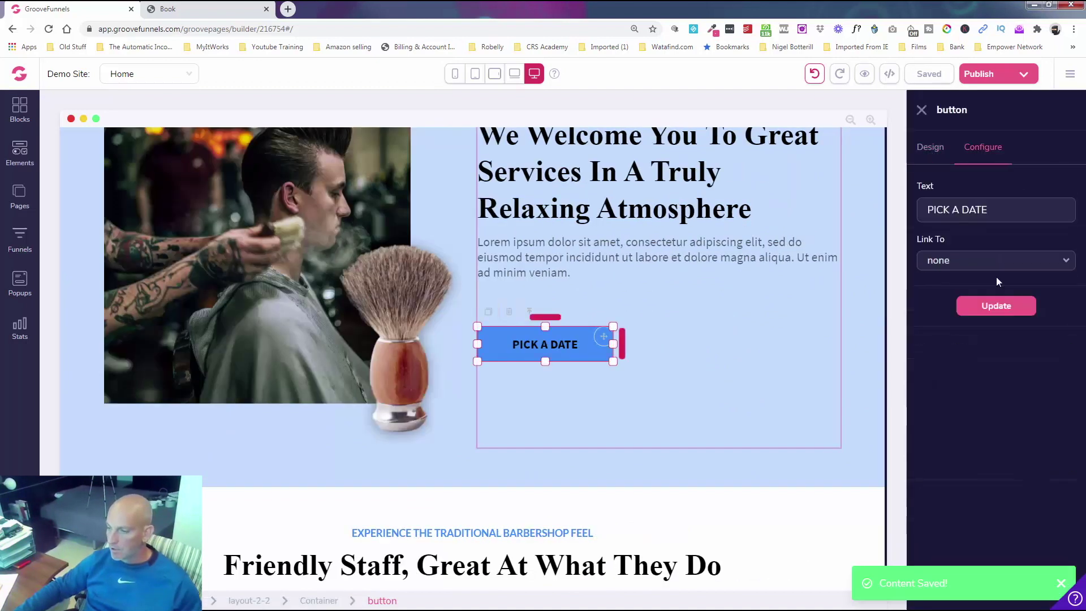
left_click(986, 266)
left_click(935, 358)
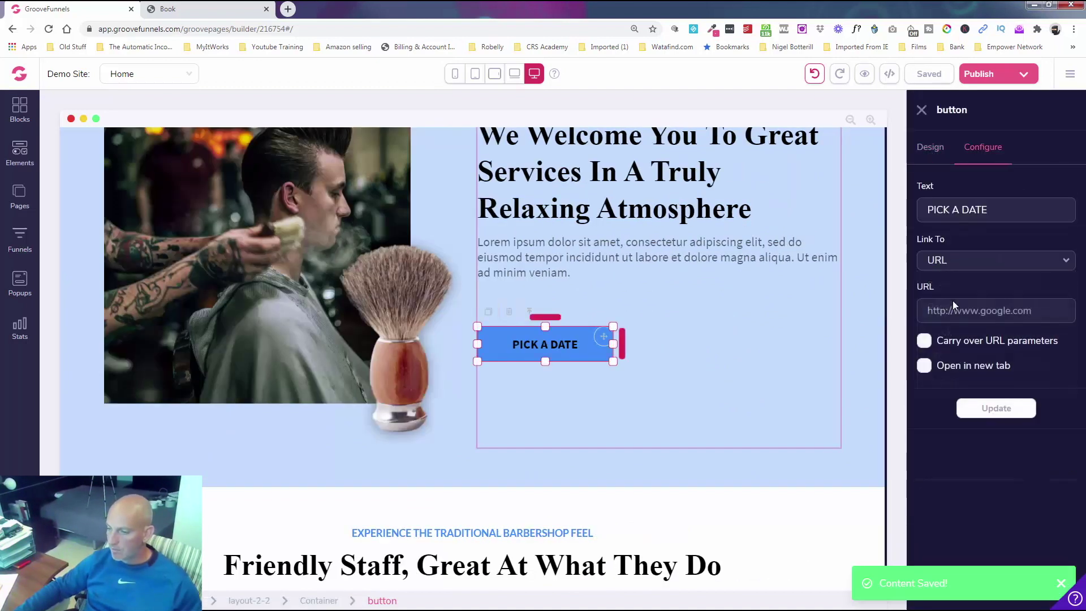
key("ctrl+v")
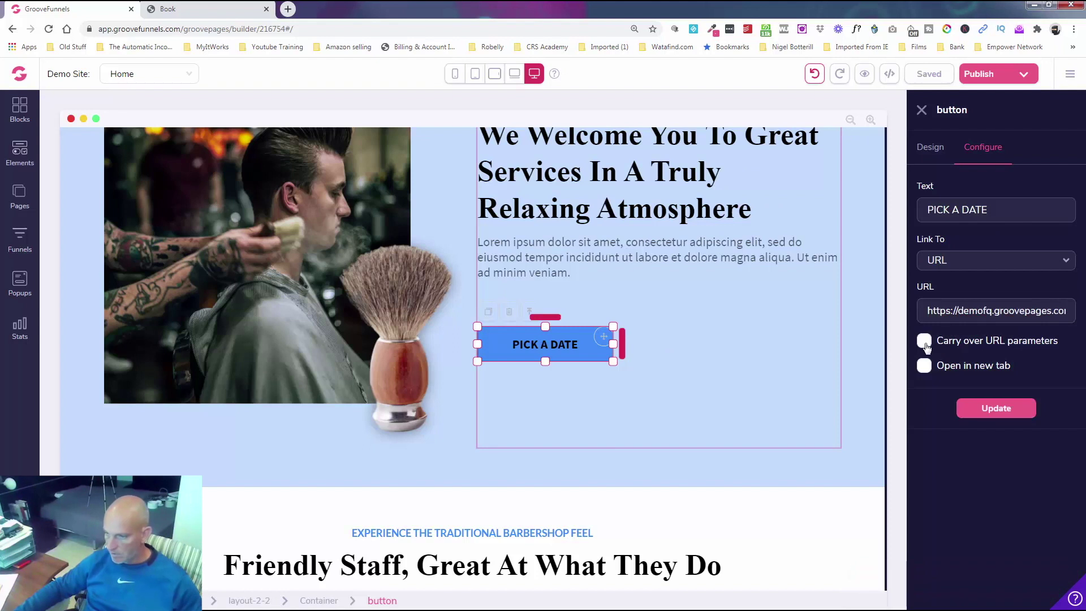
left_click(998, 408)
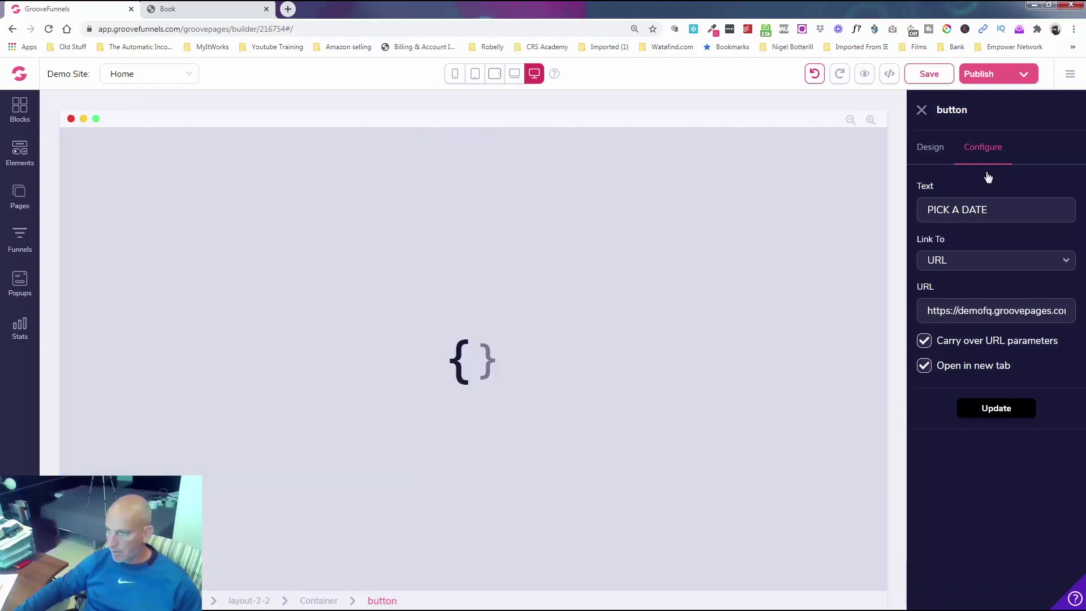
left_click(929, 74)
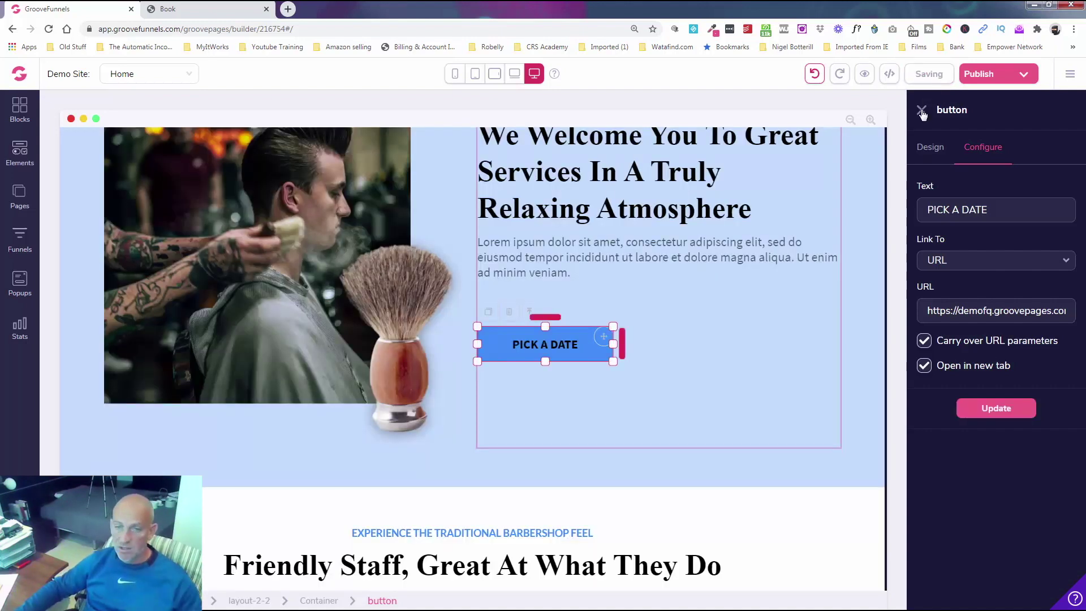
left_click(923, 112)
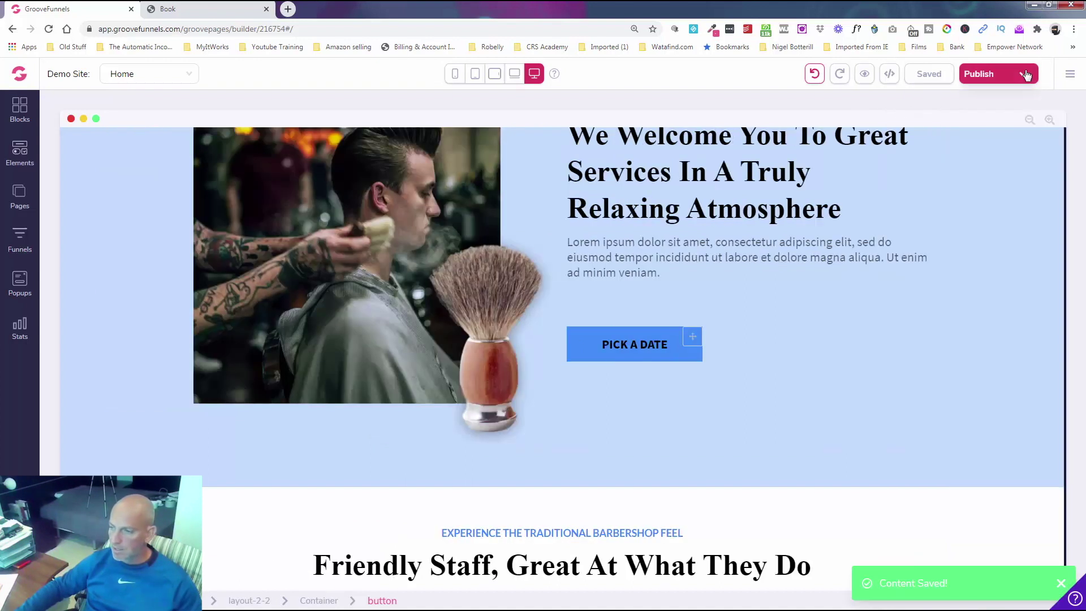
- Publish the updated site at the shareexample address and close the template settings
left_click(1027, 75)
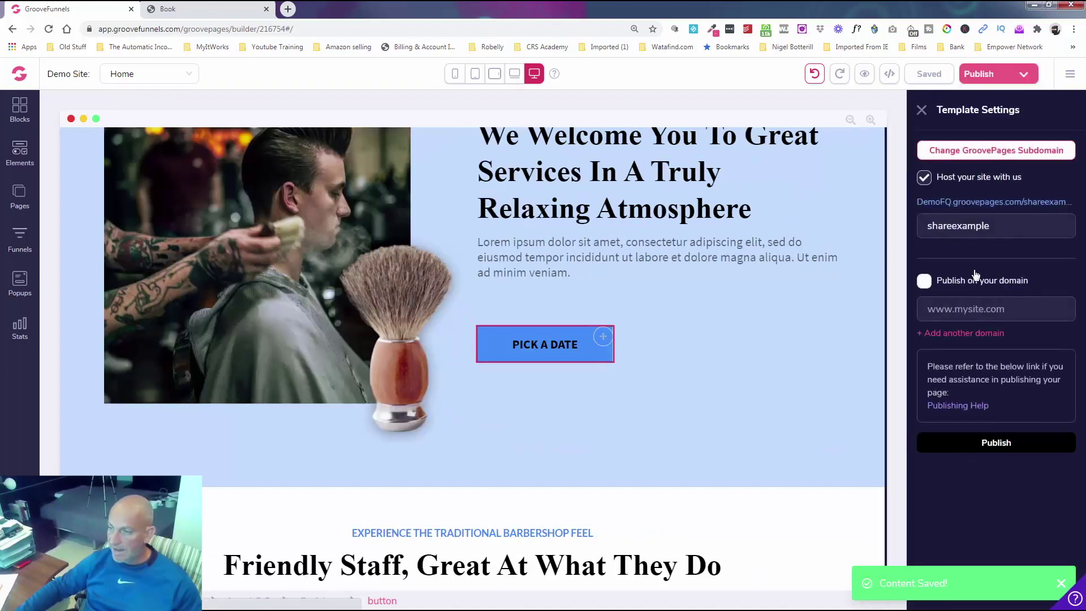
left_click(922, 110)
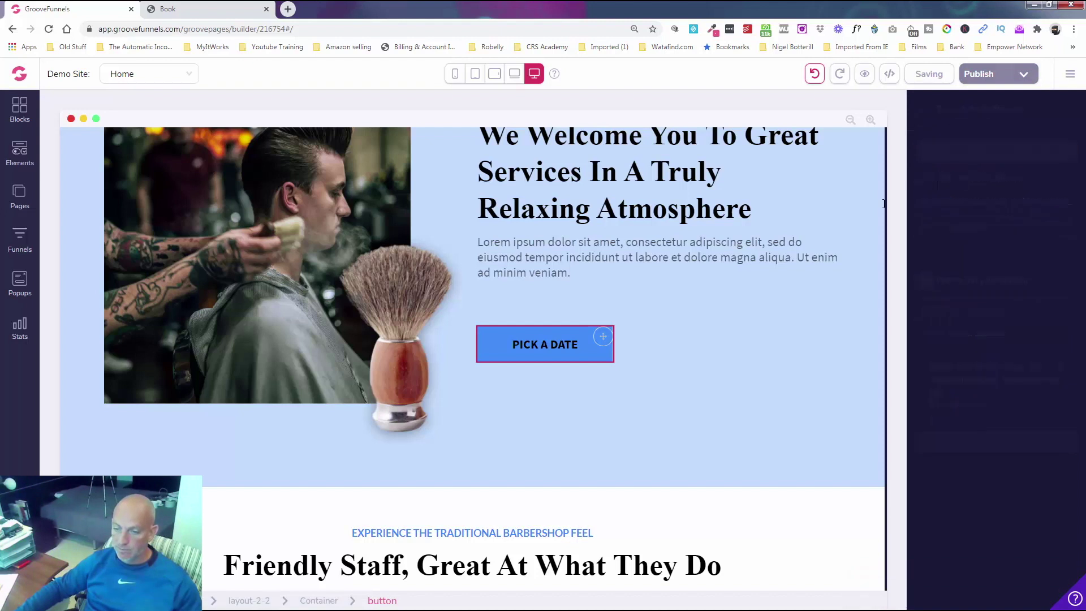
scroll(879, 295, "down", 5)
scroll(447, 280, "down", 15)
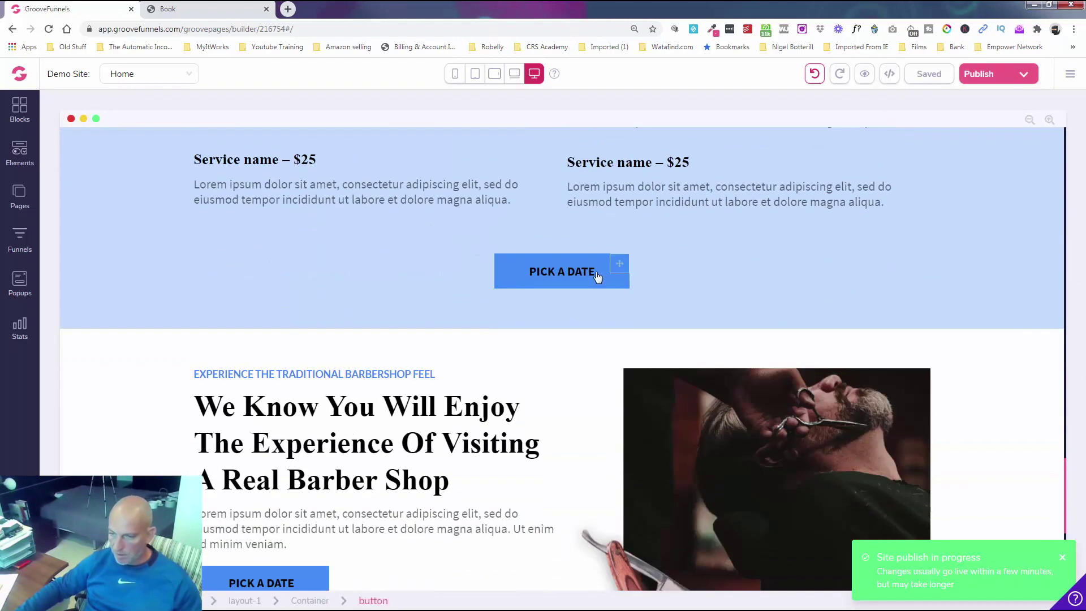
left_click(598, 275)
left_click(980, 148)
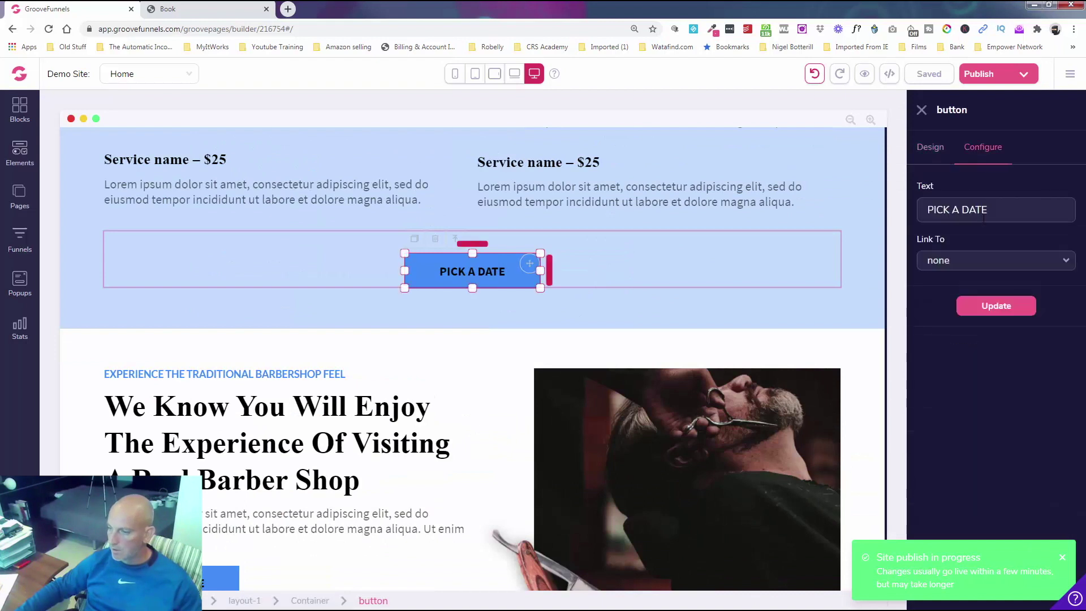
left_click(997, 268)
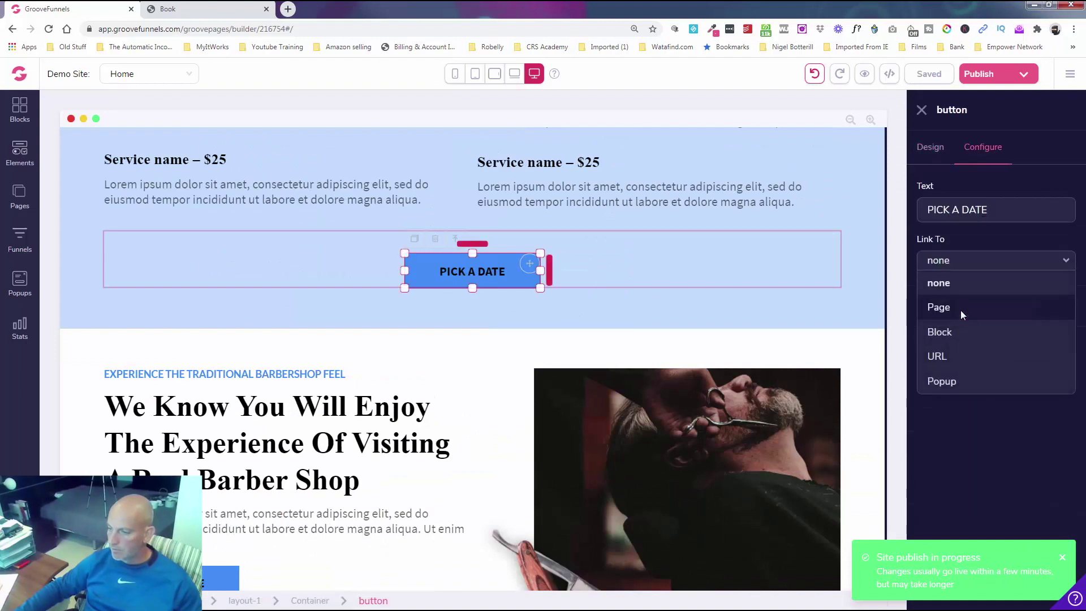
left_click(966, 360)
type("https://demofq.groovepages.com/demoexample/book")
left_click(924, 340)
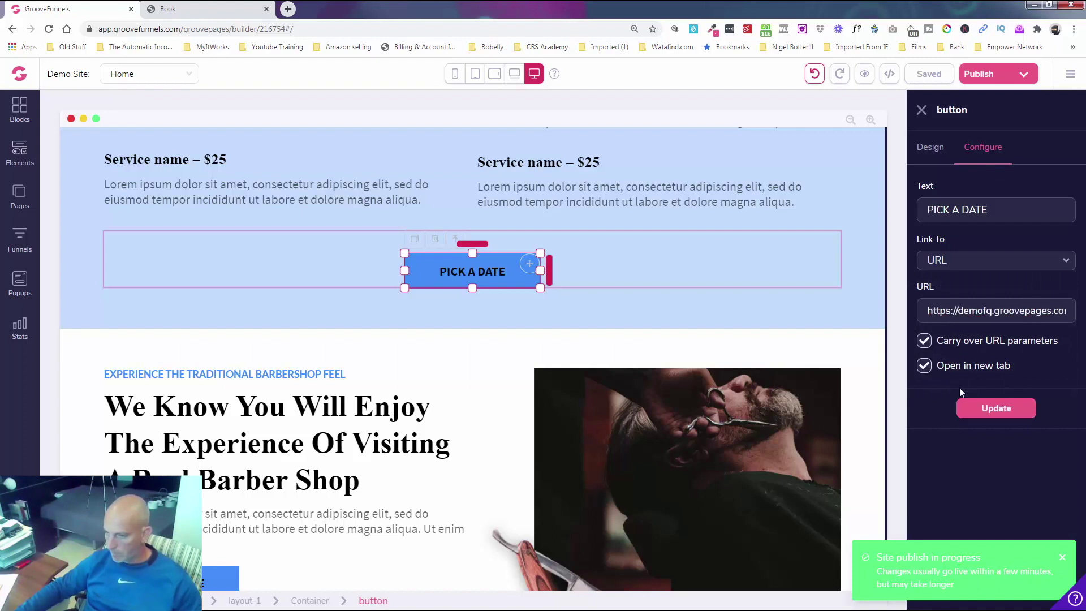
left_click(994, 407)
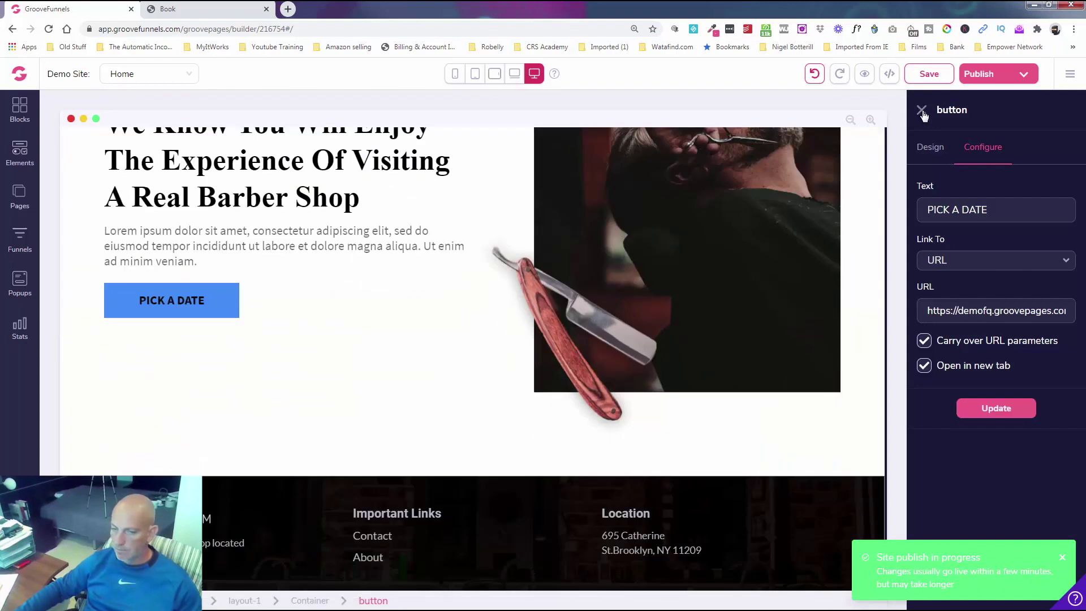
left_click(922, 111)
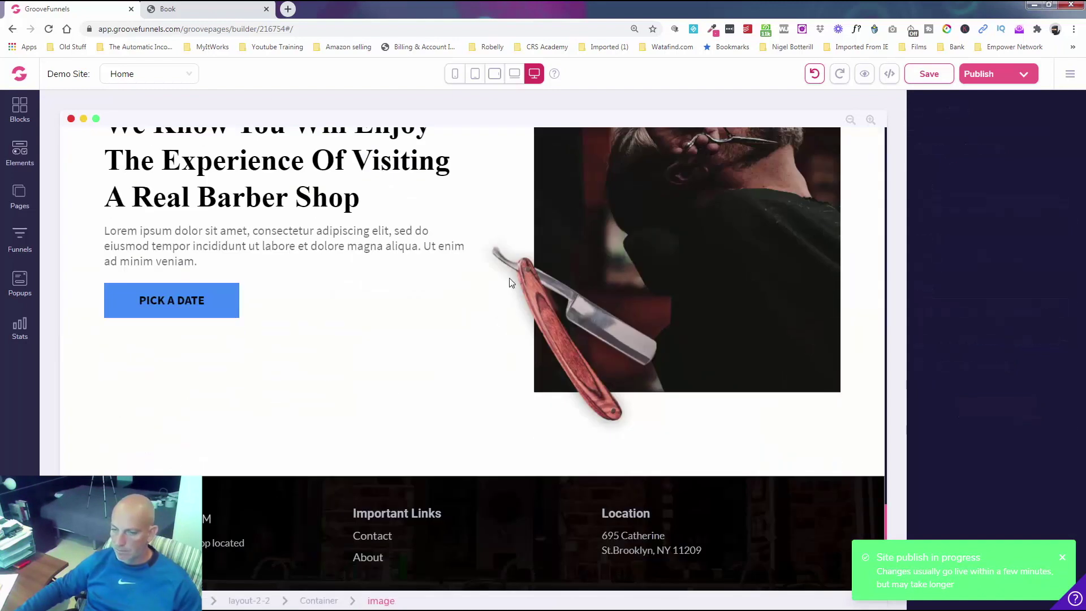
- Link the "We Know You Will Enjoy" section's Pick a Date button to the booking URL with parameters and a new tab, and publish the site
left_click(312, 300)
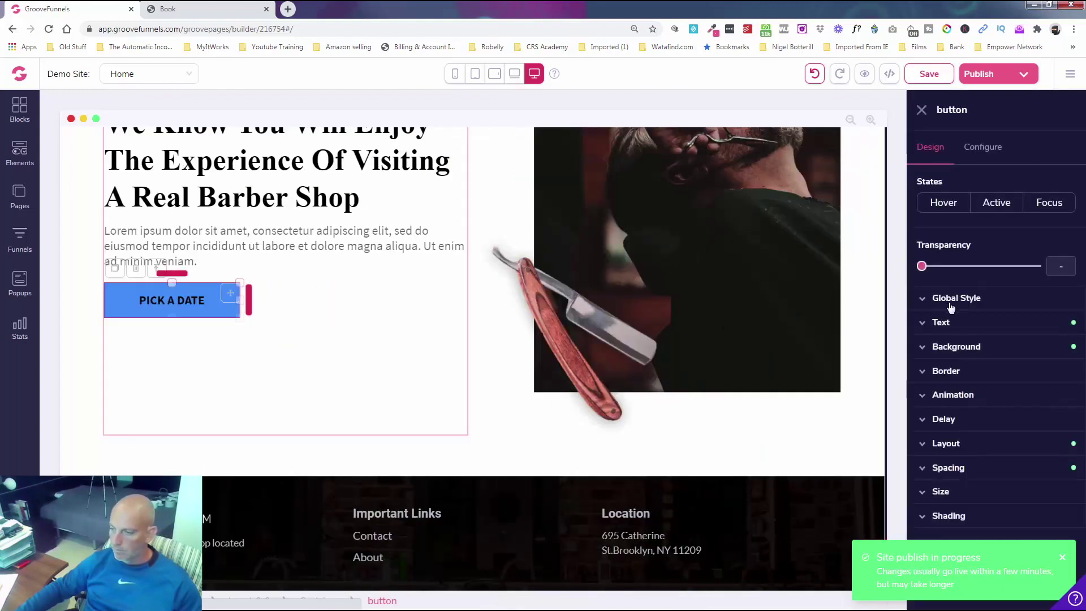
left_click(983, 147)
left_click(986, 264)
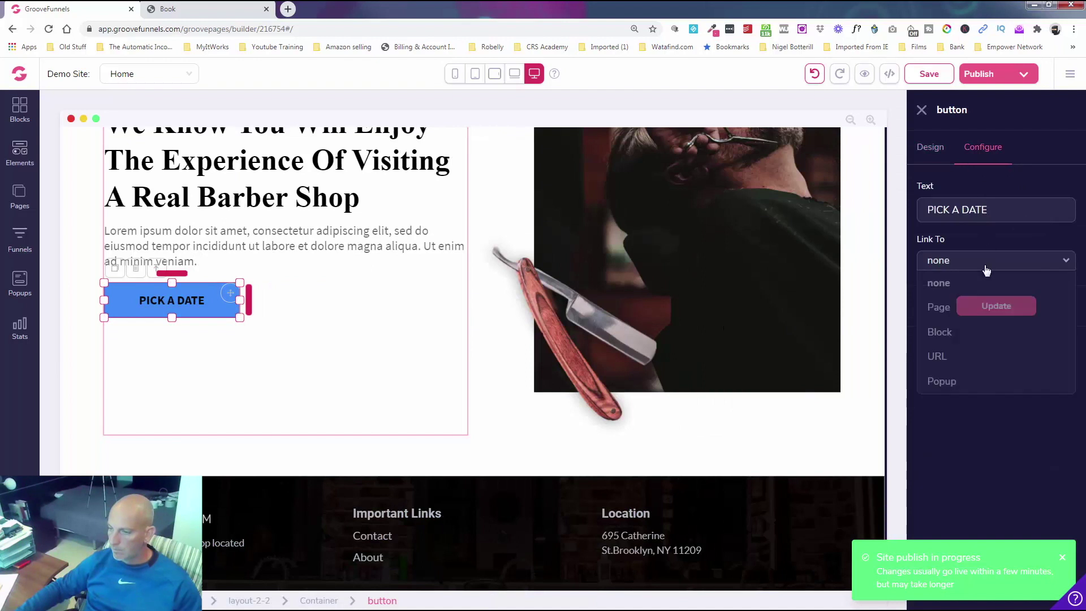
left_click(966, 356)
key("ctrl+v")
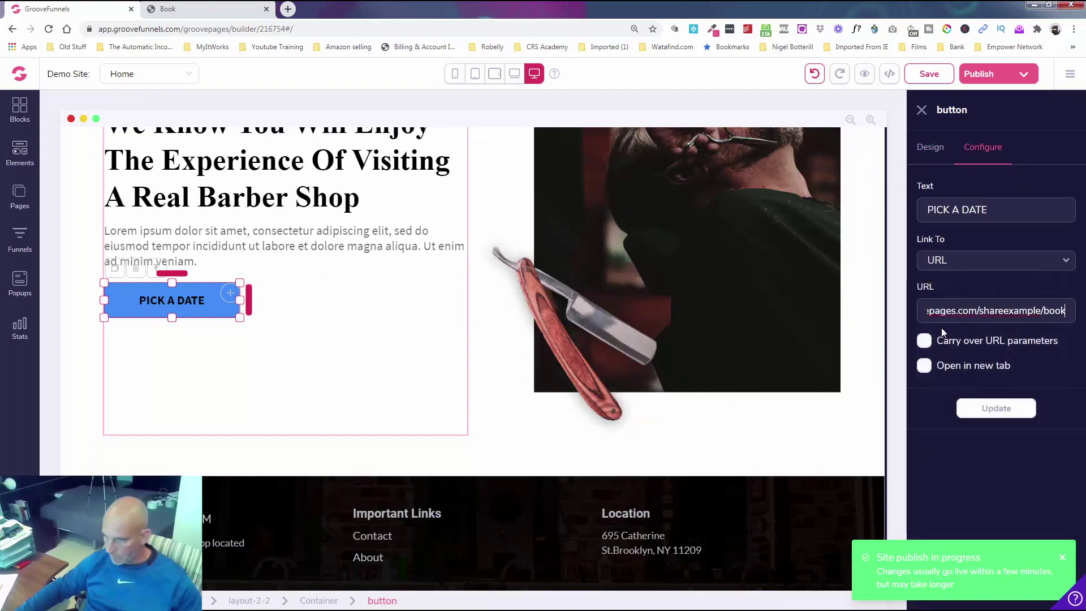
left_click(925, 340)
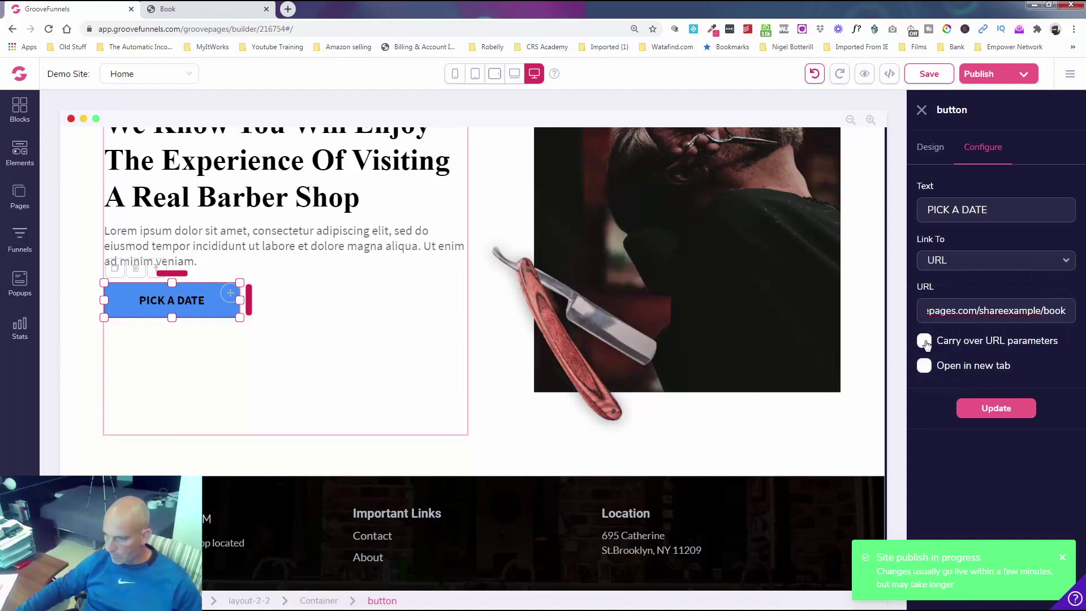
left_click(982, 405)
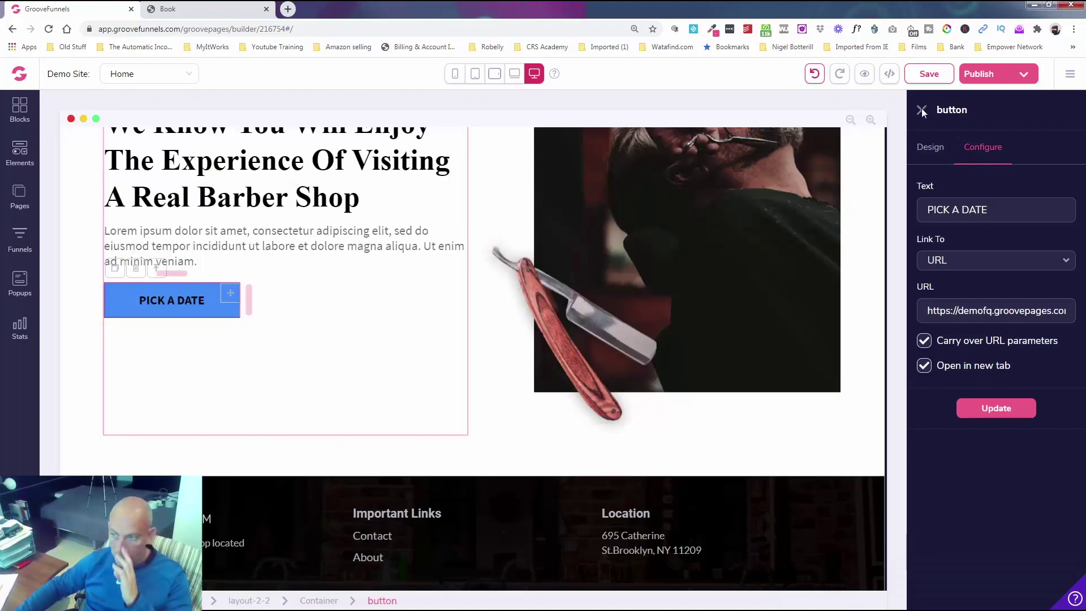
left_click(922, 110)
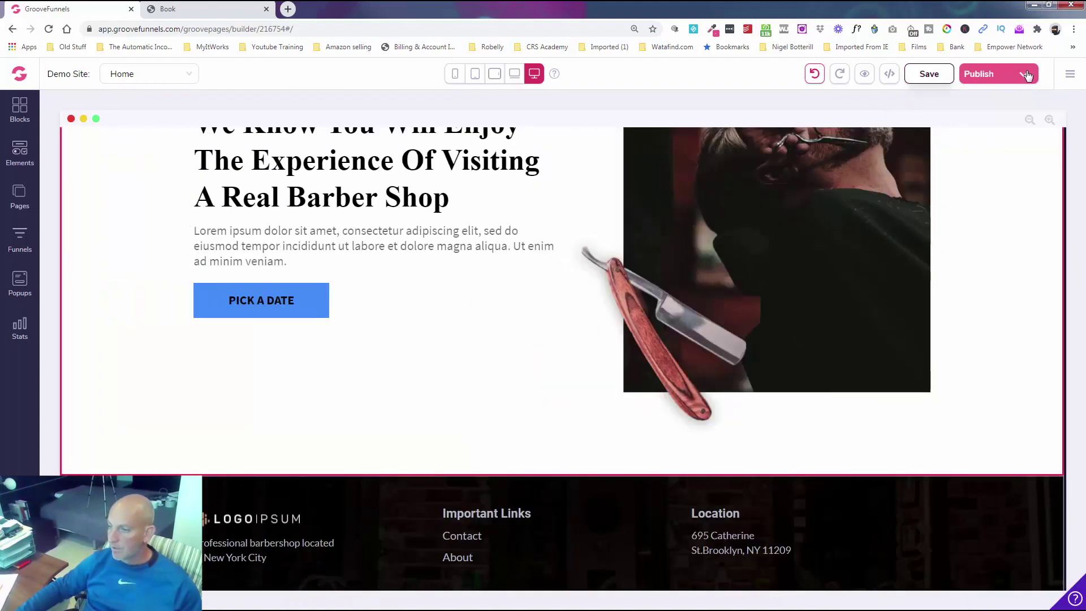
left_click(1028, 75)
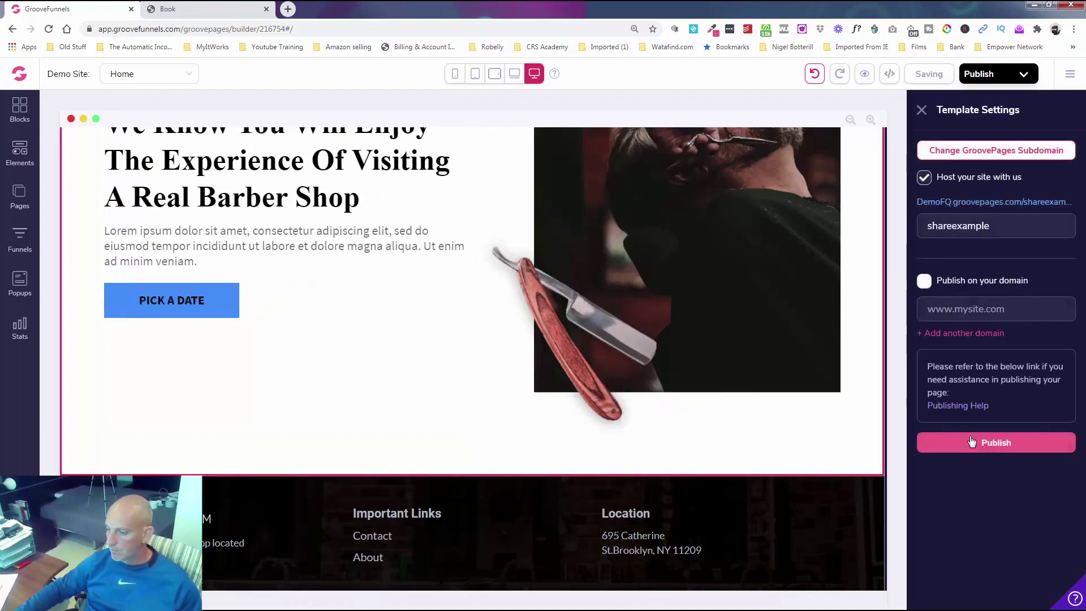
left_click(971, 441)
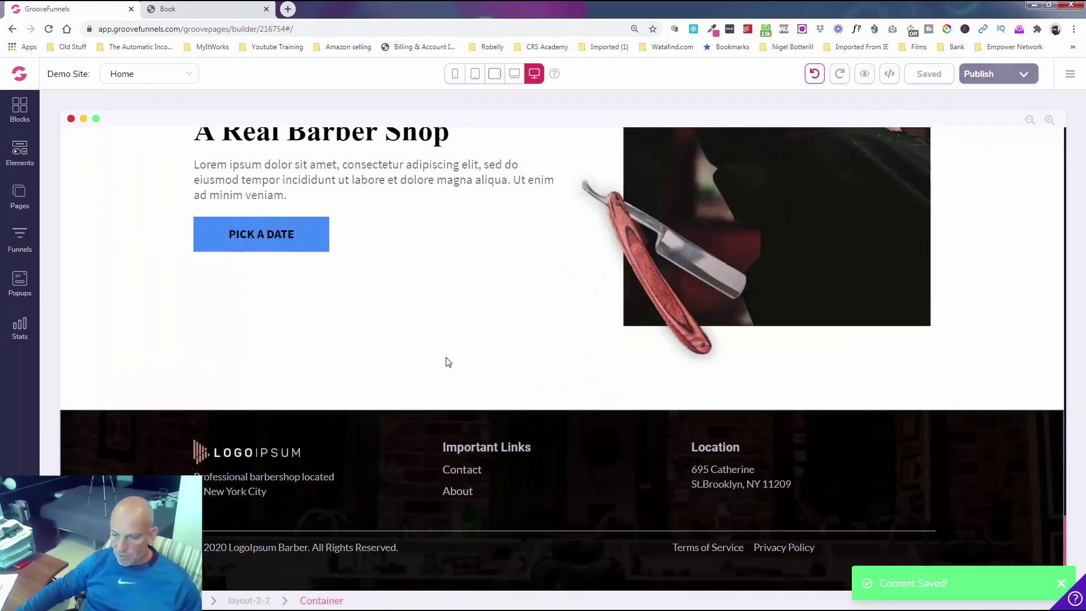
- Delete the Contact and About links under Important Links in the footer
left_click(473, 470)
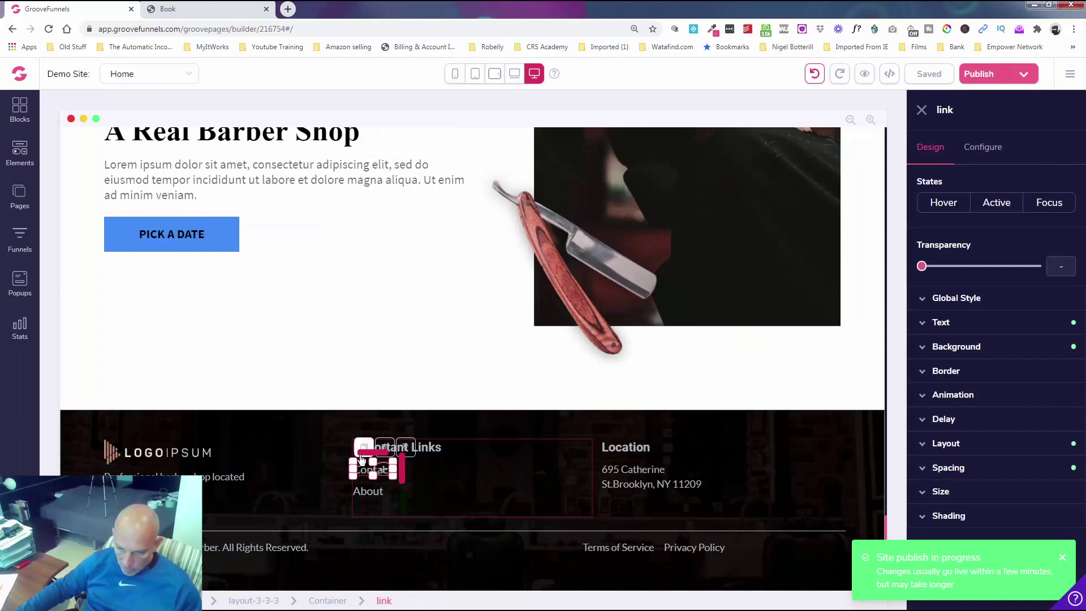
left_click(390, 449)
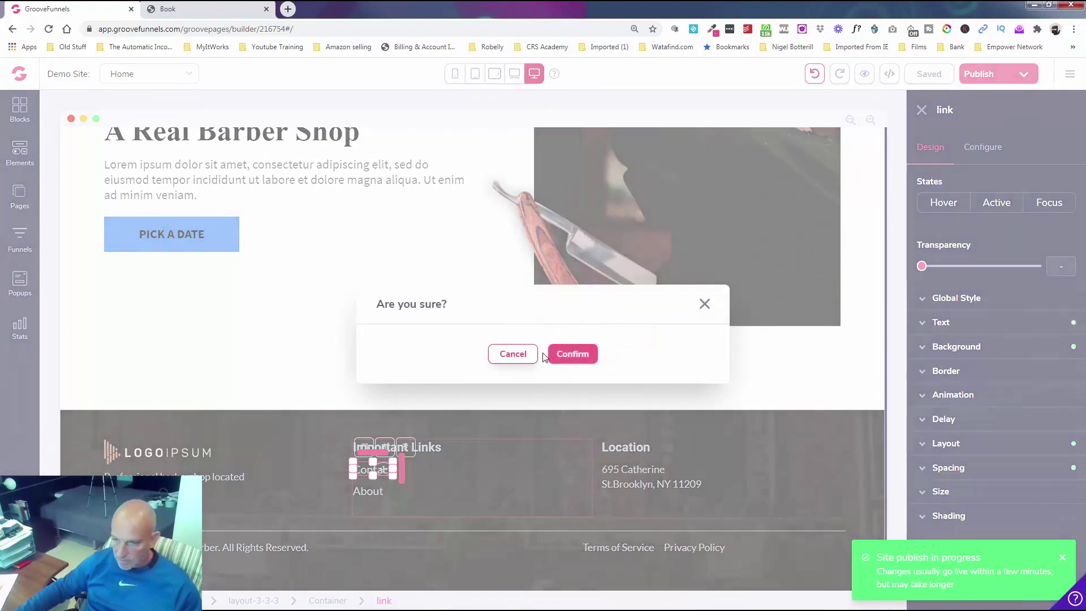
left_click(563, 356)
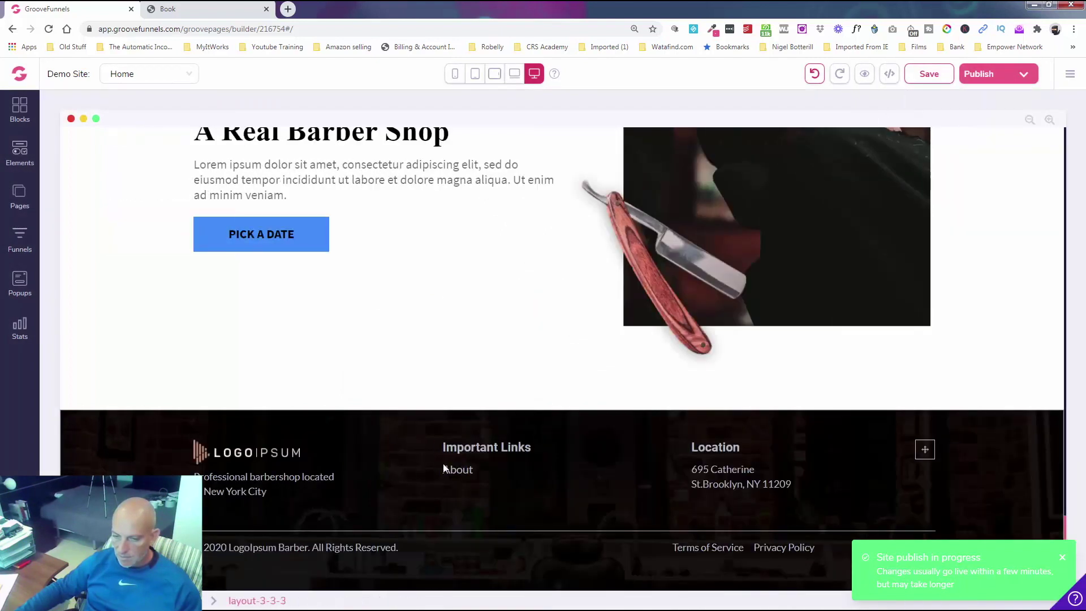
left_click(464, 471)
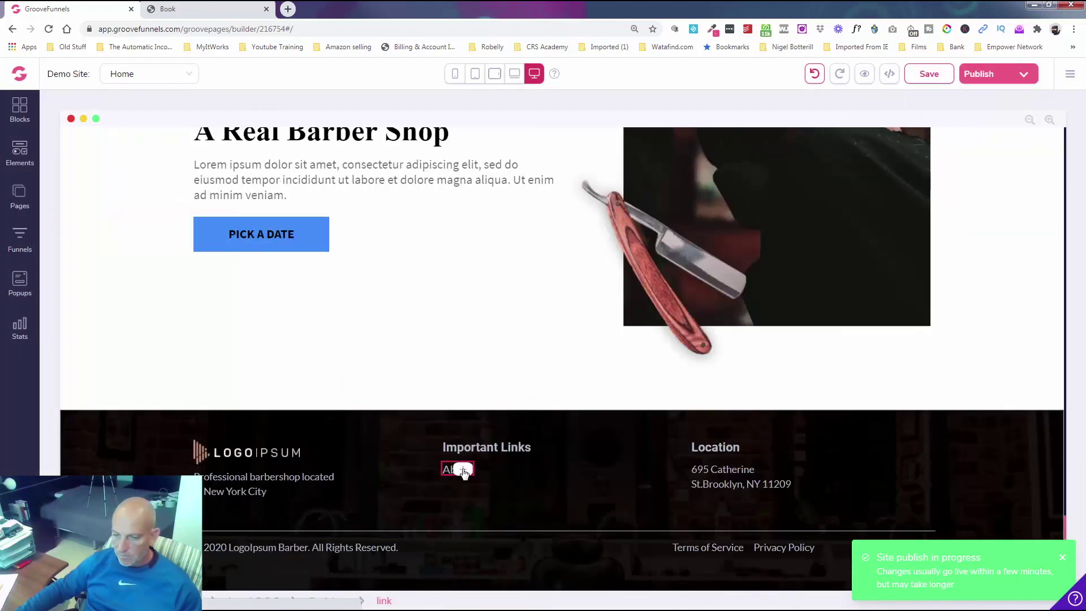
left_click(385, 451)
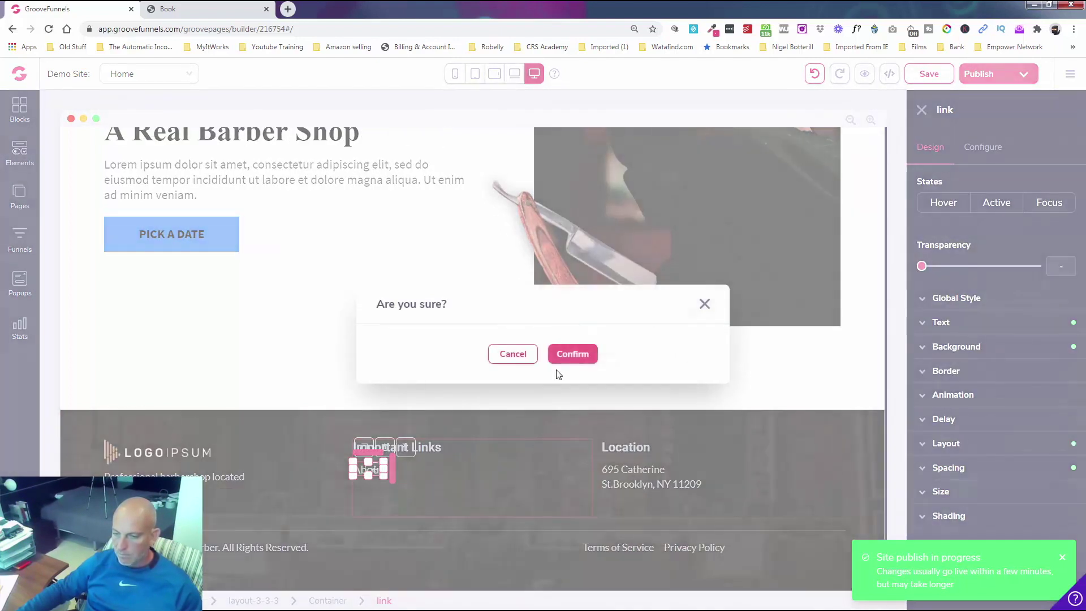
left_click(567, 355)
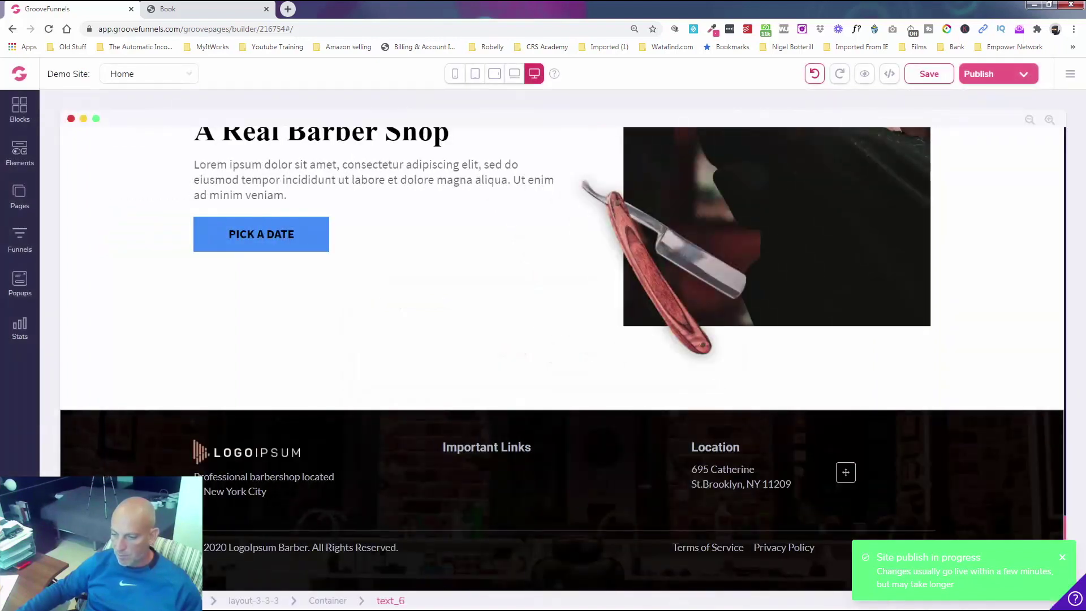
- Replace the footer's LogoIpsum image with the Funnels Qualified logo from the image library
left_click(228, 455)
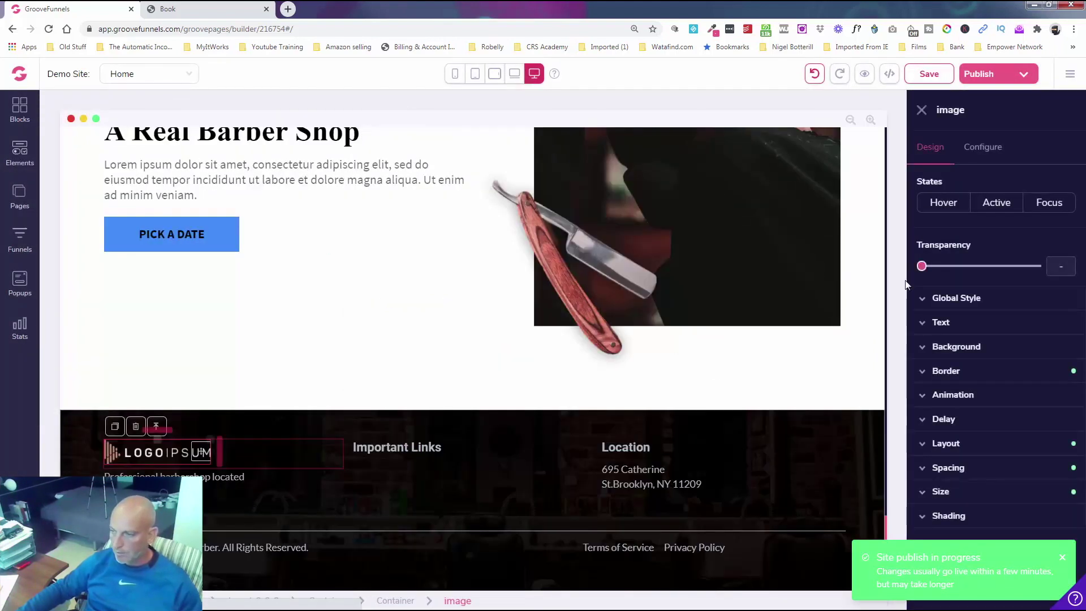
left_click(985, 153)
left_click(1006, 253)
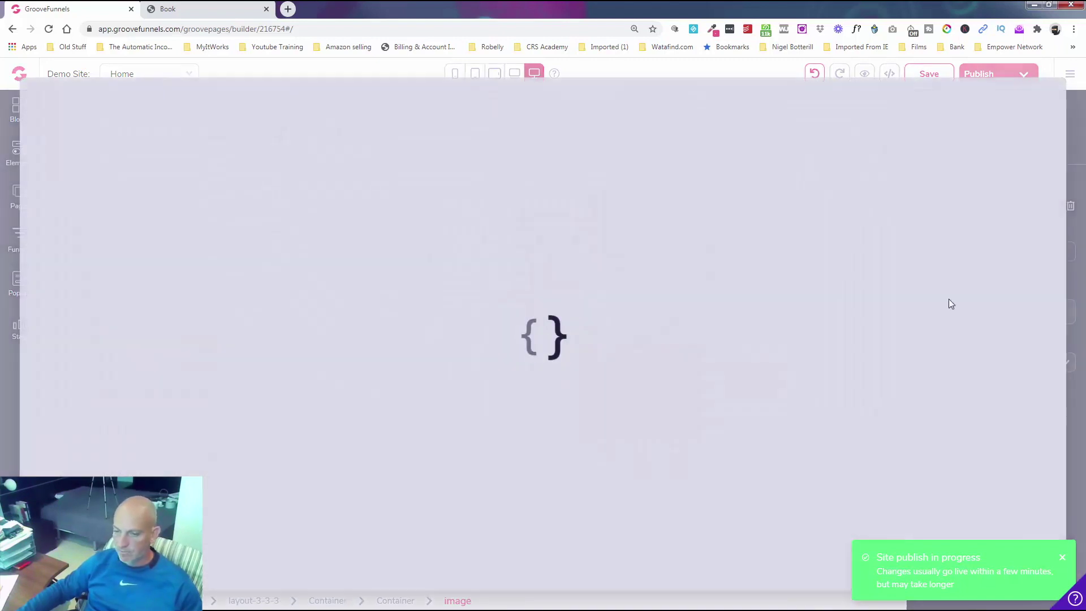
scroll(905, 339, "down", 2)
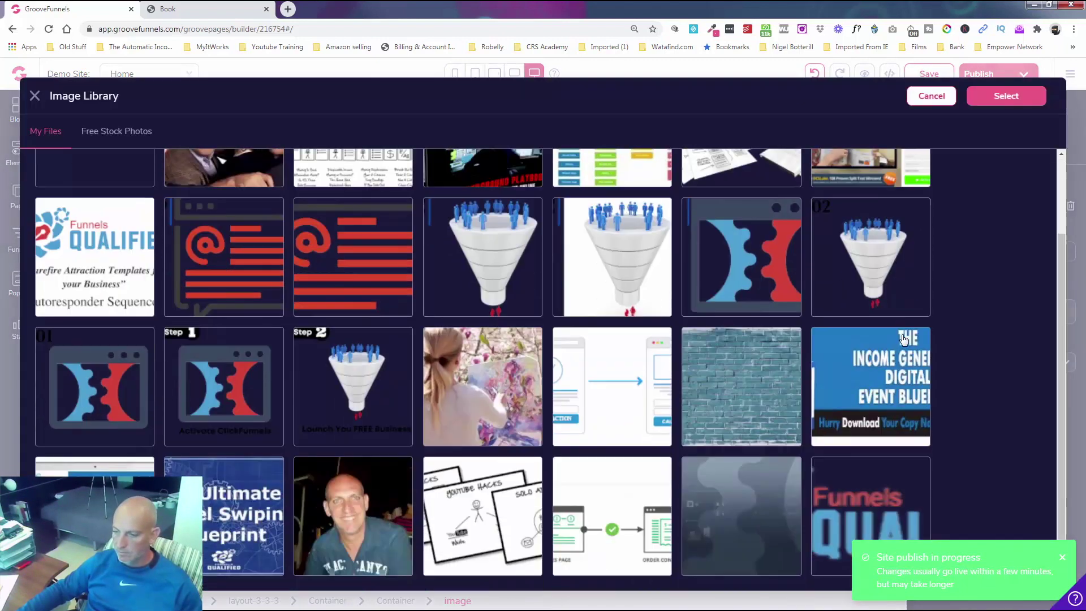
left_click(862, 495)
left_click(1010, 97)
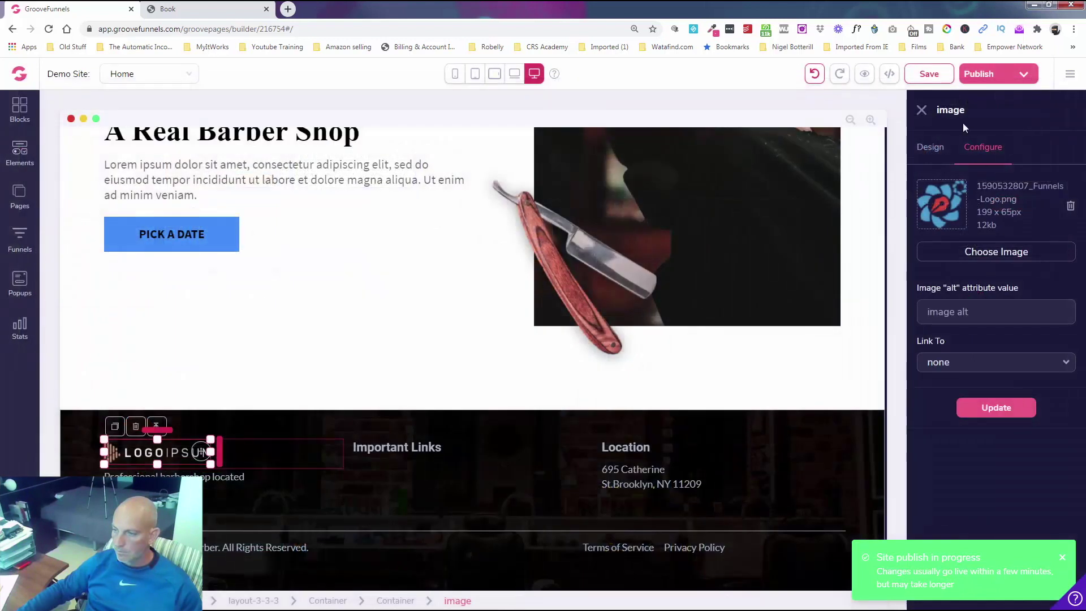
left_click(1001, 408)
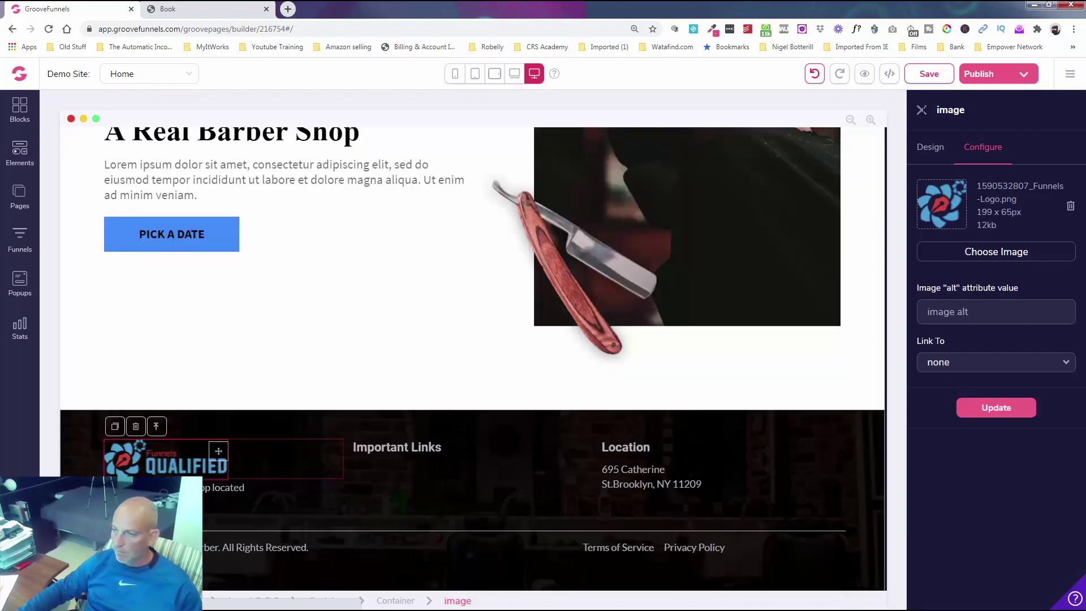
left_click(921, 110)
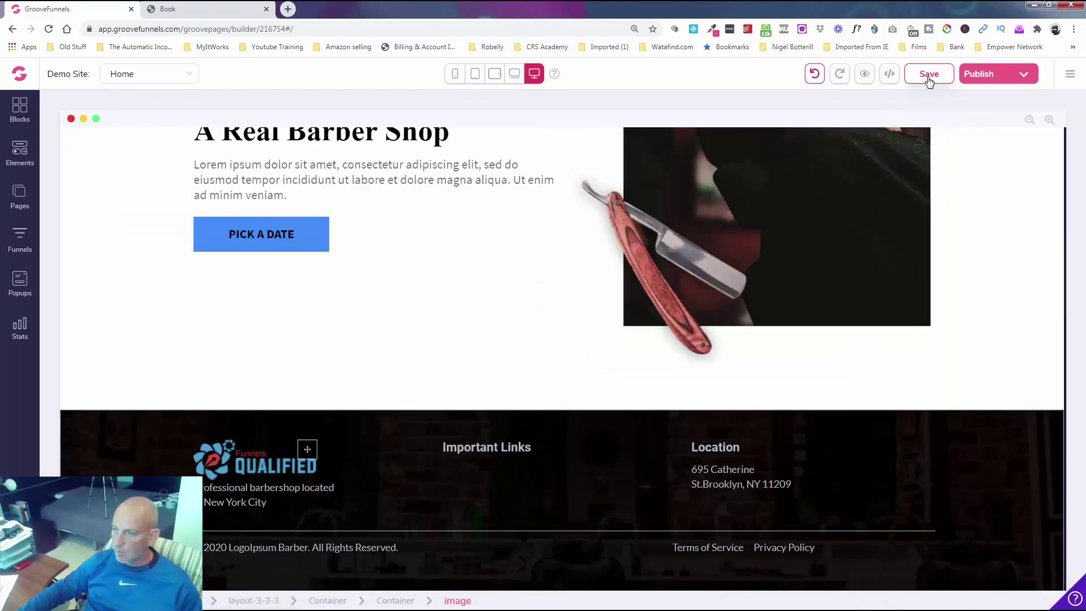
- Save the home page and republish the site at the shareexample address
left_click(1023, 76)
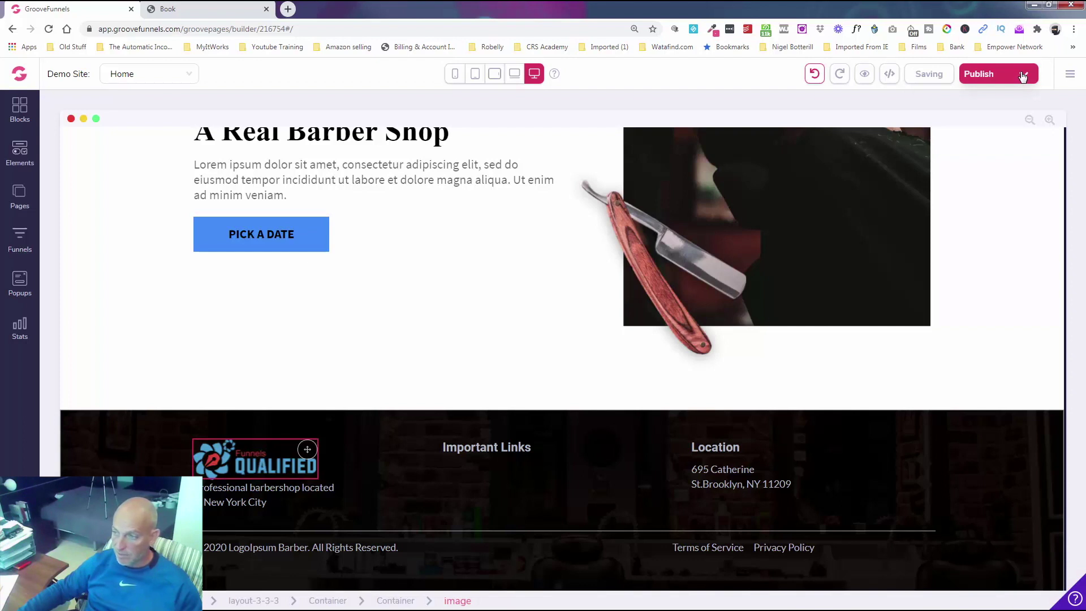
left_click(1023, 76)
left_click(985, 451)
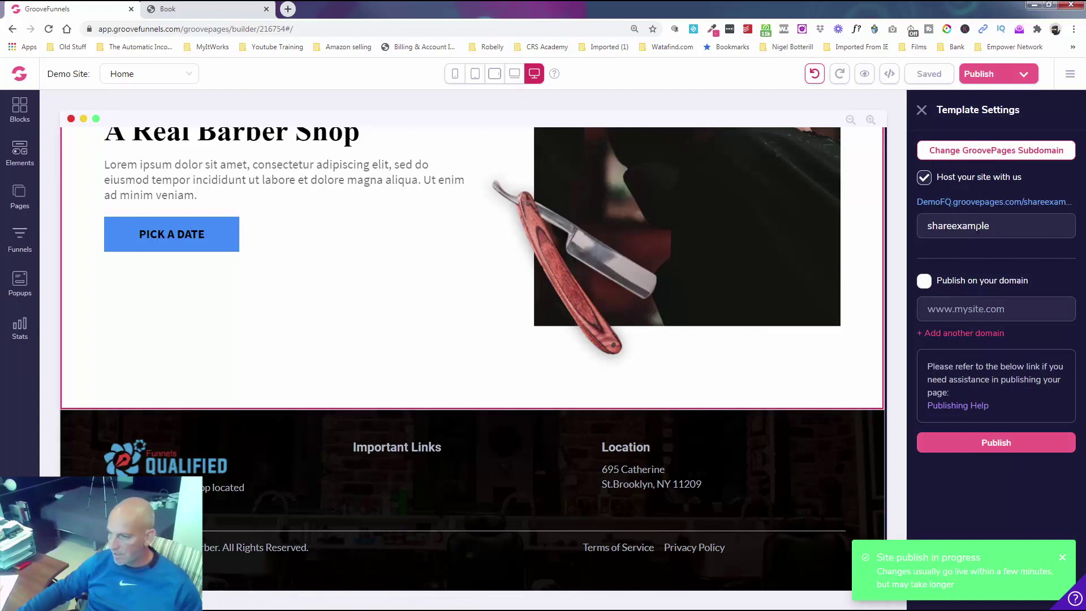
- Open the published site in a new tab, close the old Book tab, and check the live home page before returning to the builder
right_click(977, 207)
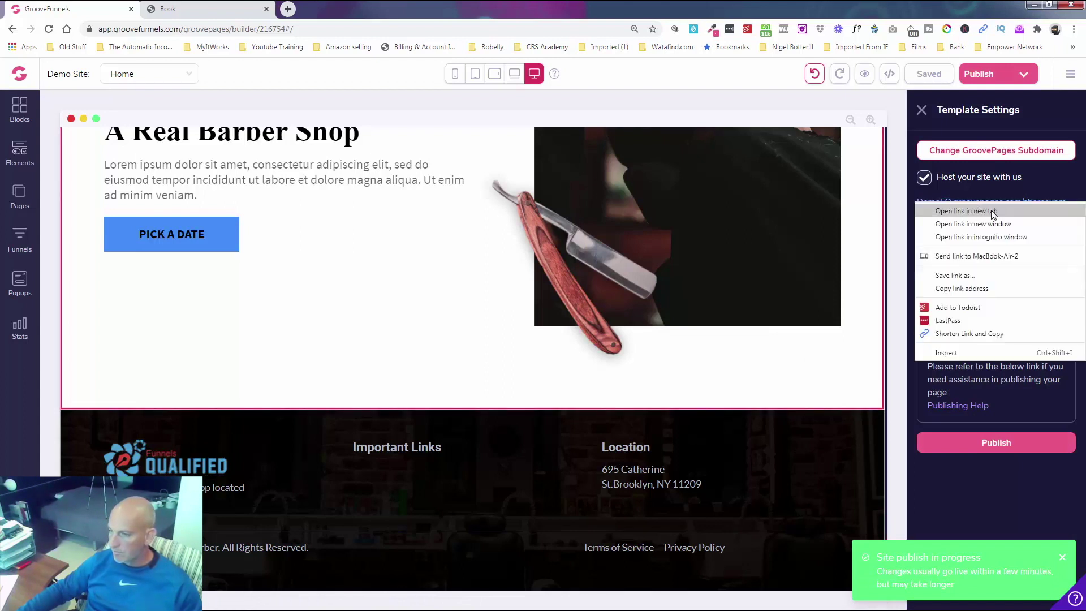
left_click(967, 211)
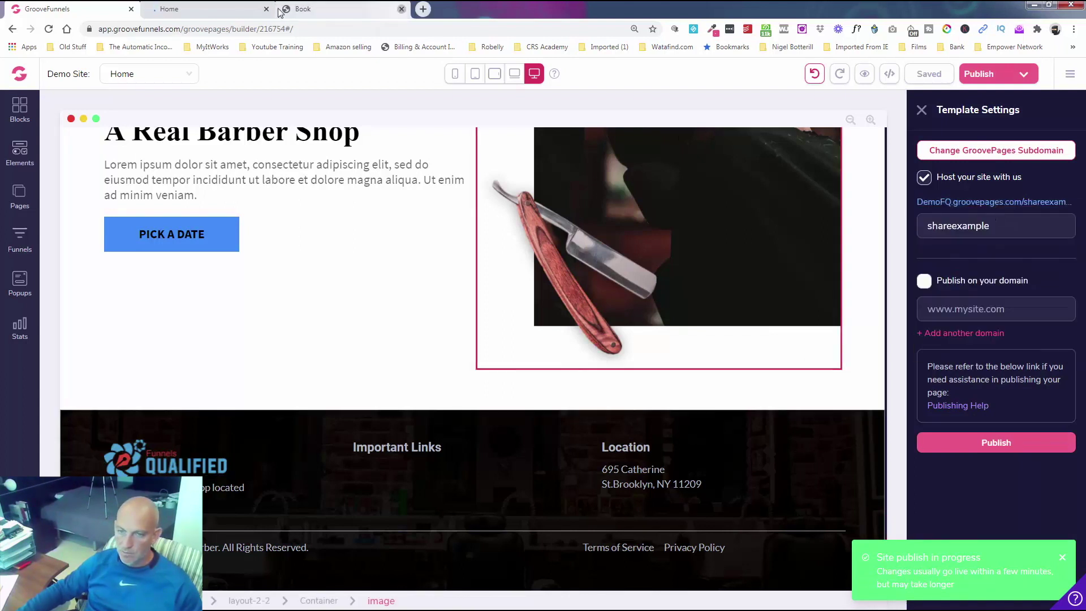
middle_click(281, 10)
left_click(175, 12)
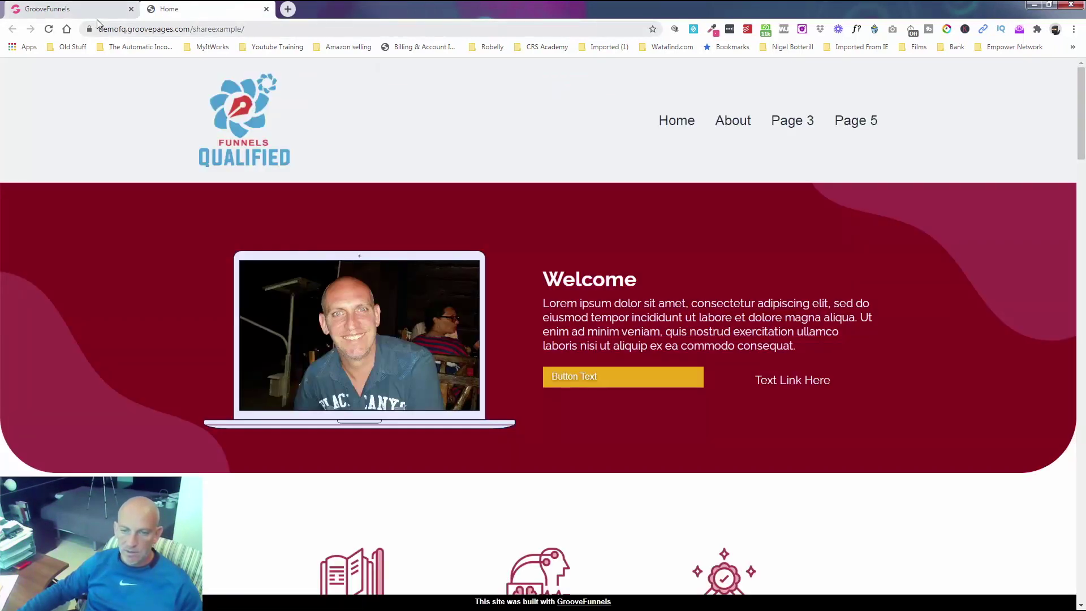
left_click(75, 12)
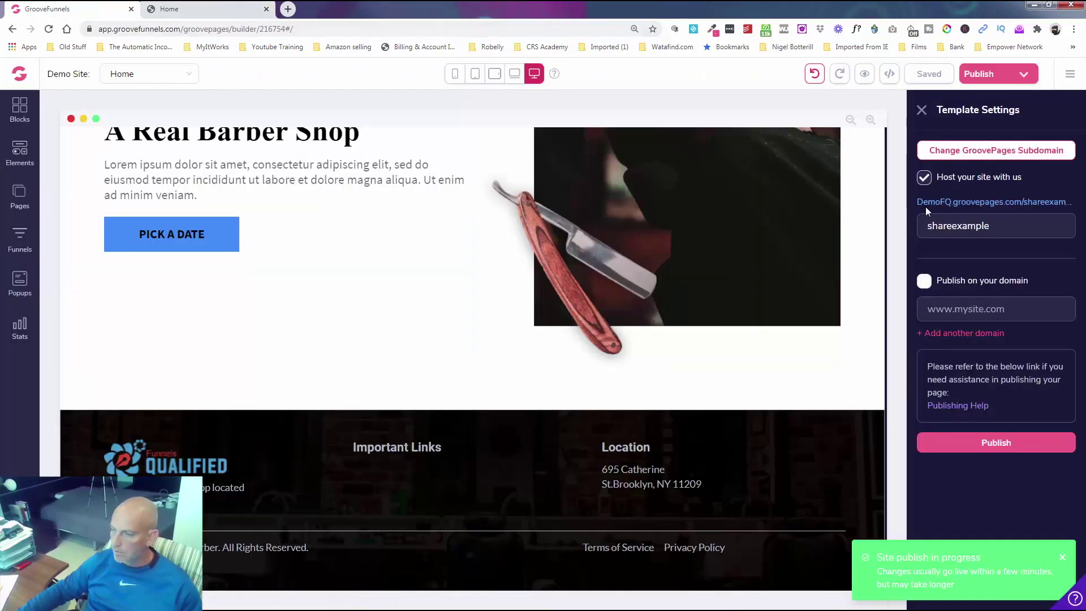
- Change the GroovePages subdomain to barber
left_click(960, 153)
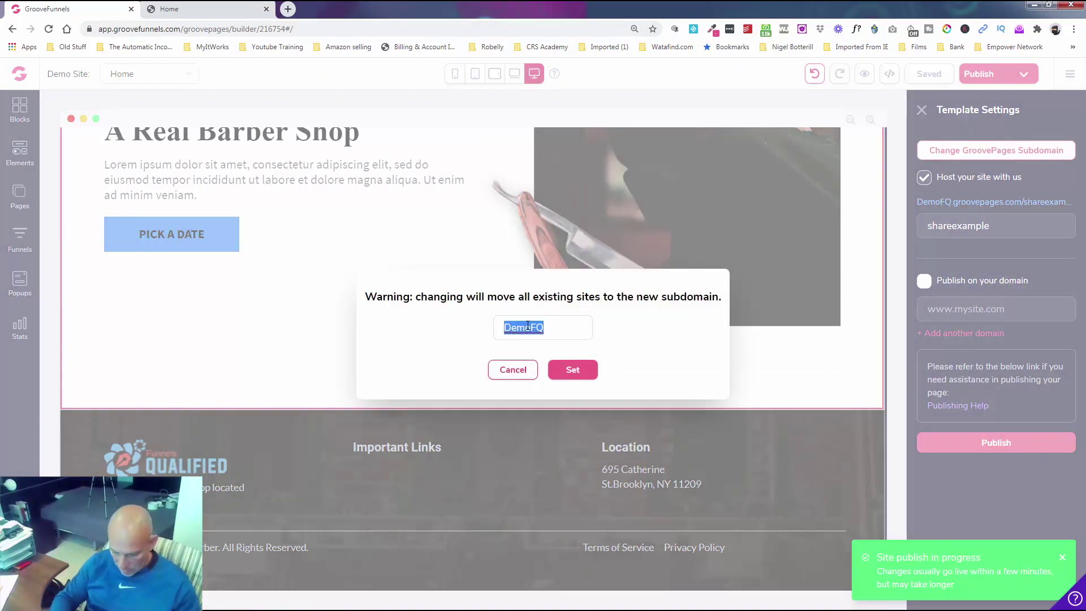
type("bar")
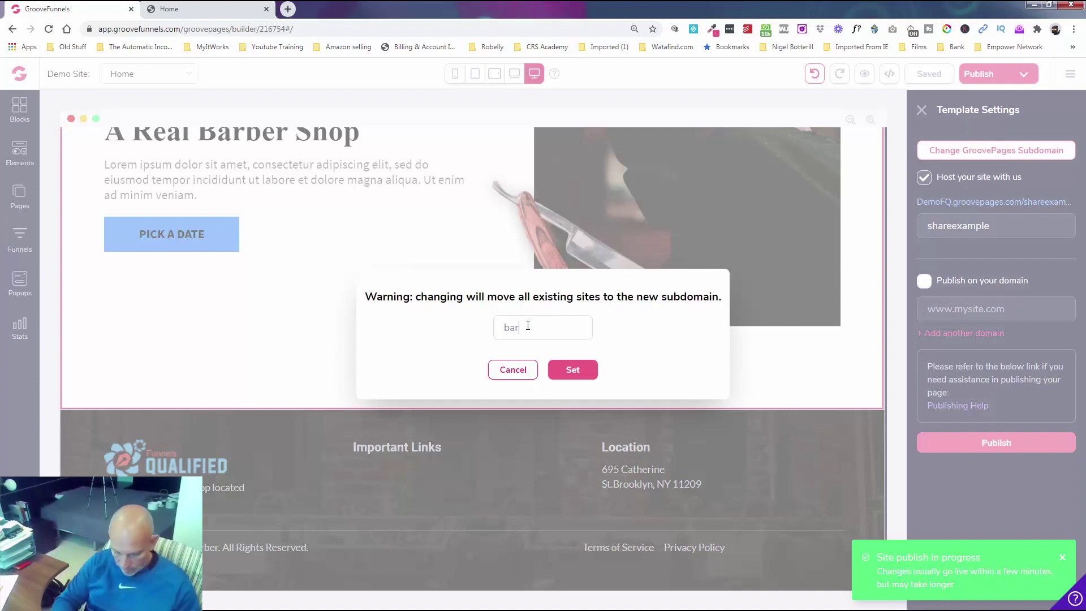
type("ber")
left_click(580, 369)
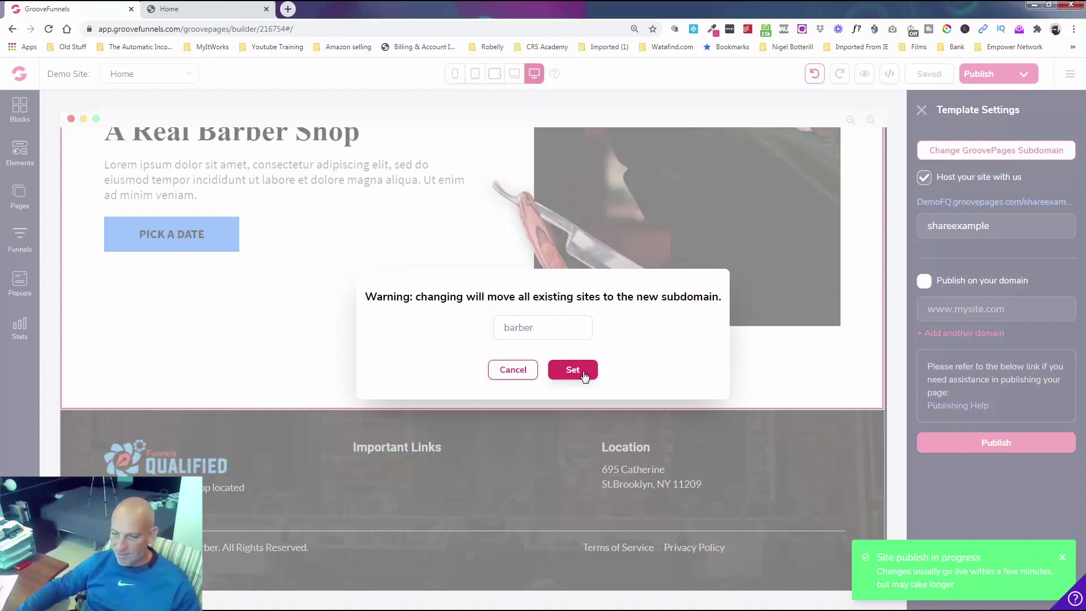
- Set the site's GroovePages subdomain to Barber and republish the site under it
left_click(584, 376)
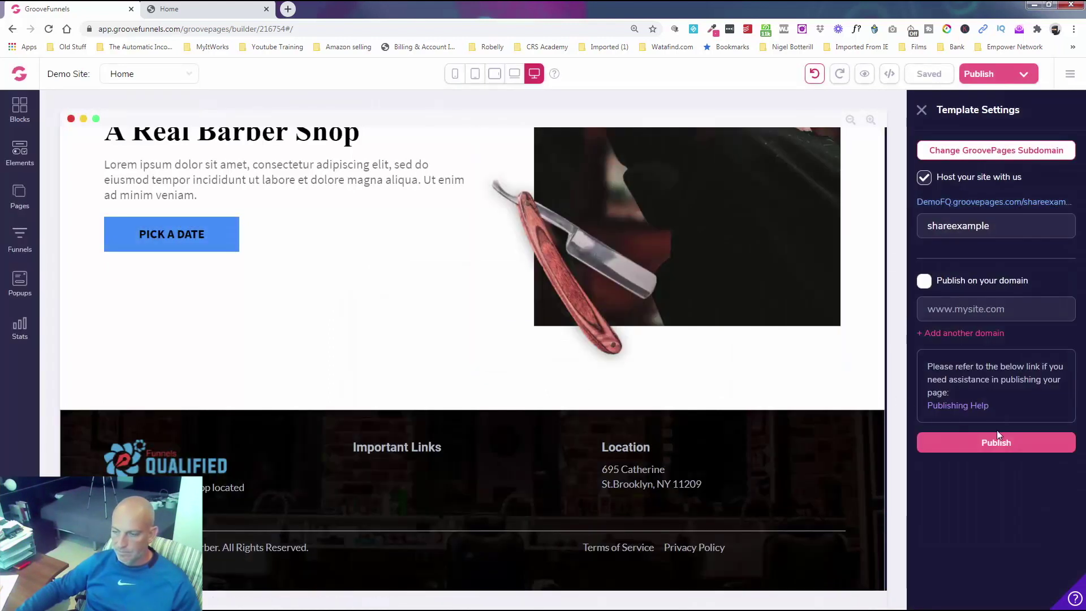
left_click(1013, 442)
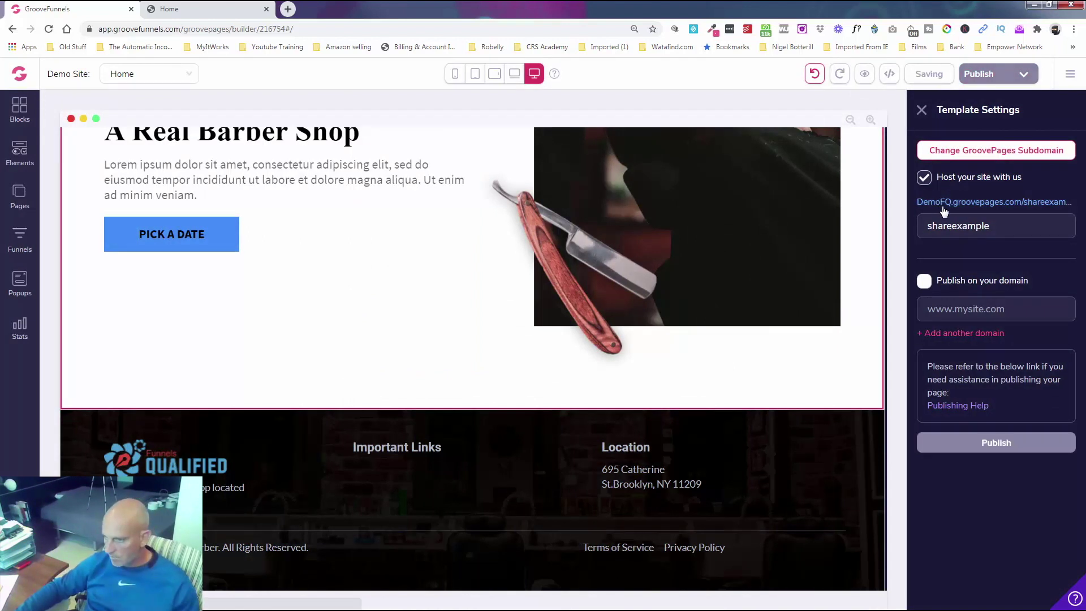
left_click(992, 152)
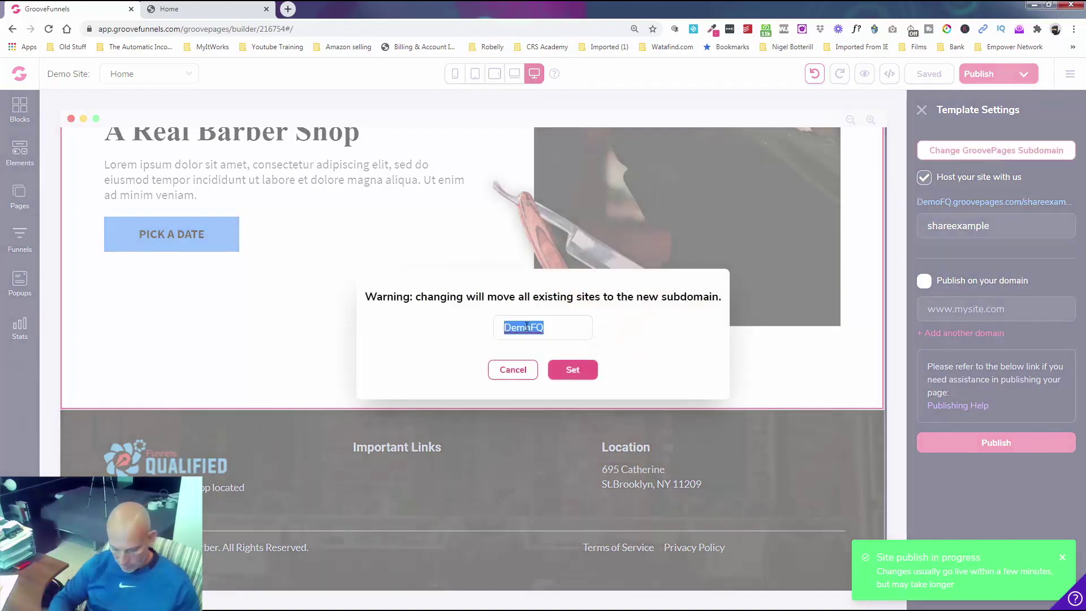
type("Barber")
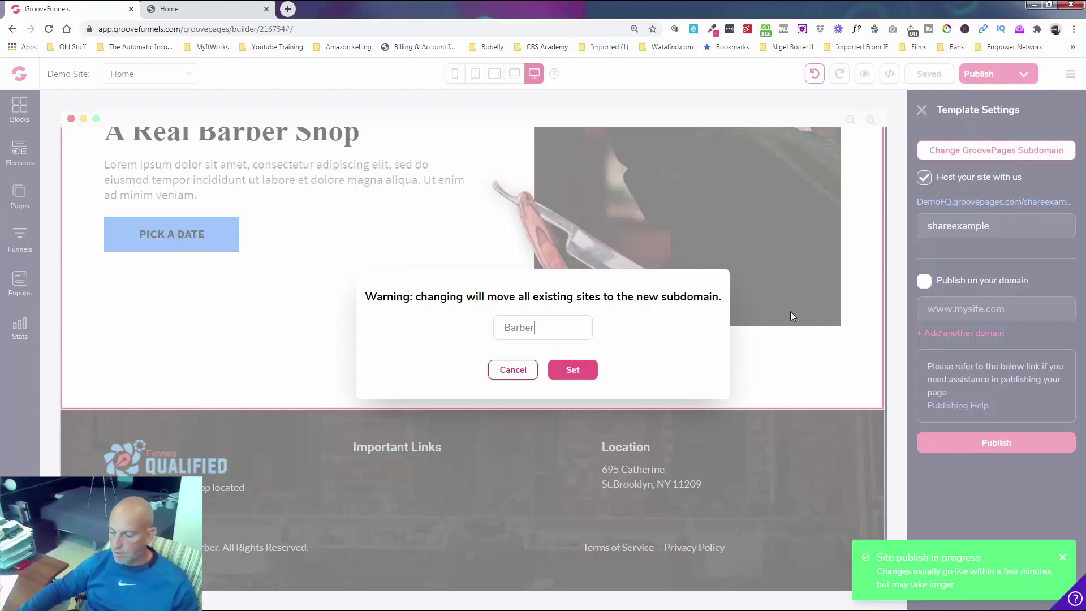
left_click(567, 378)
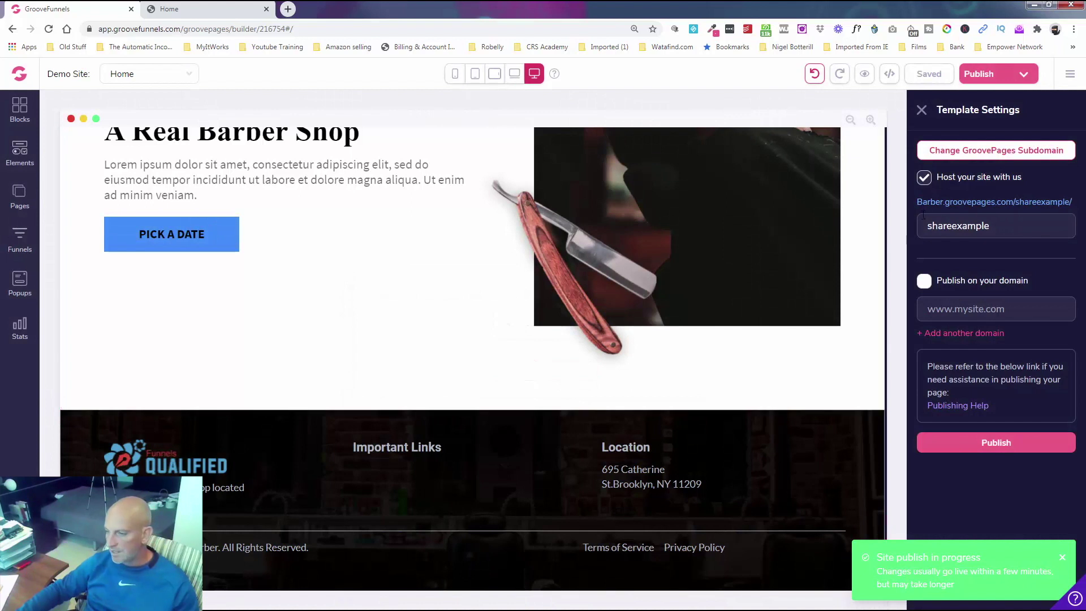
left_click(1017, 443)
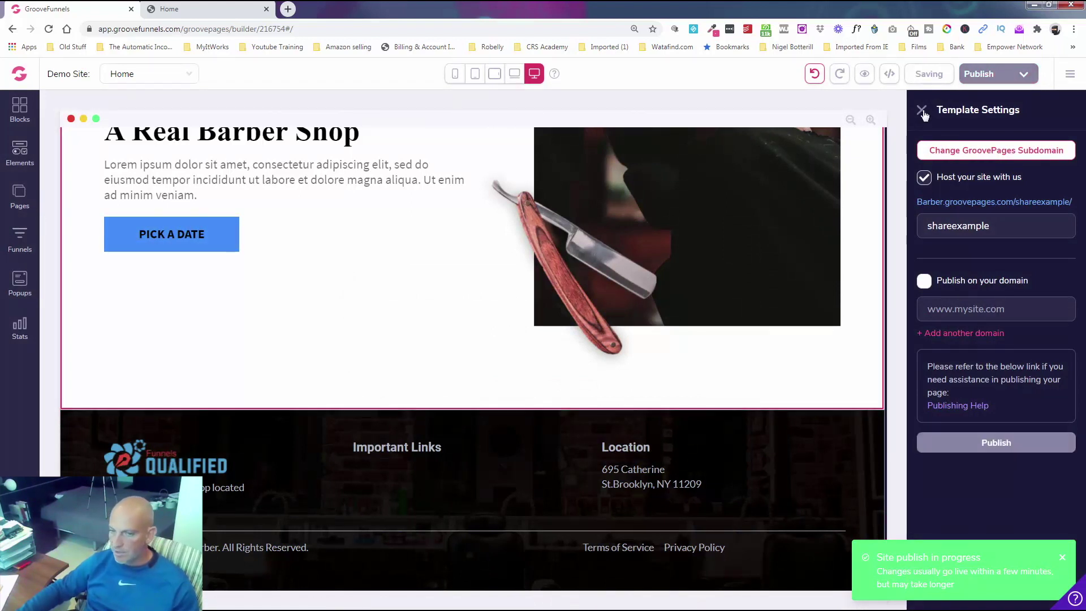
- Close the old live Home tab, then open the Confirmation page and examine its header, appointment section and footer
left_click(267, 9)
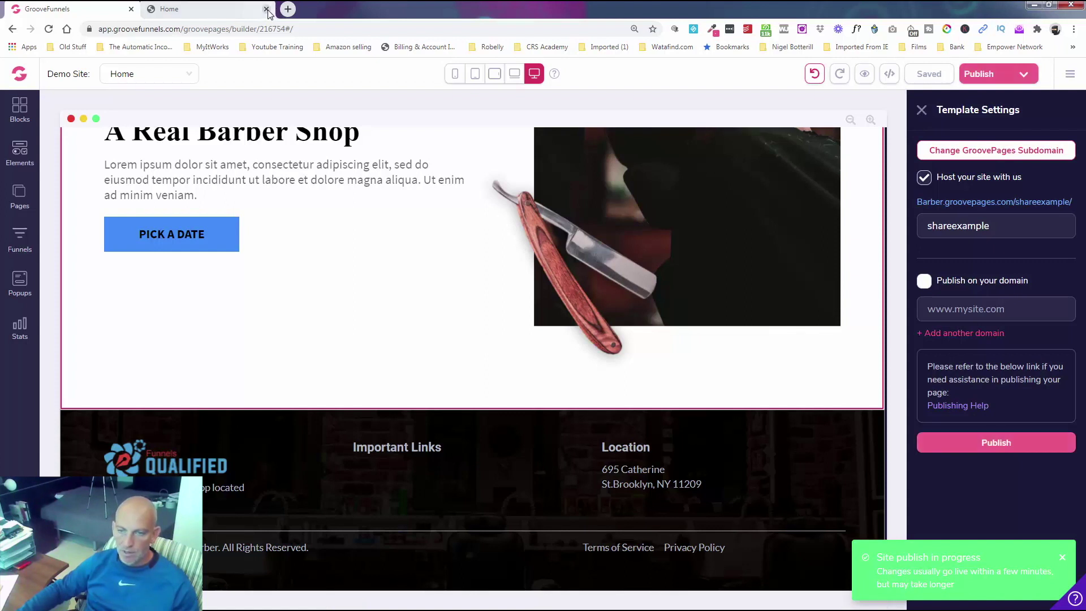
left_click(19, 204)
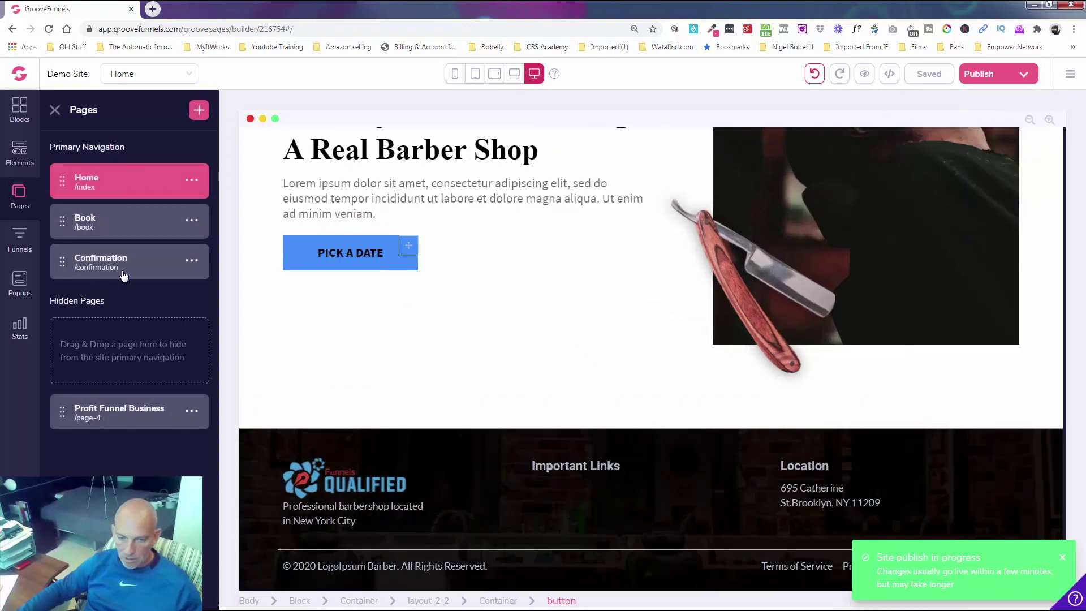
left_click(127, 264)
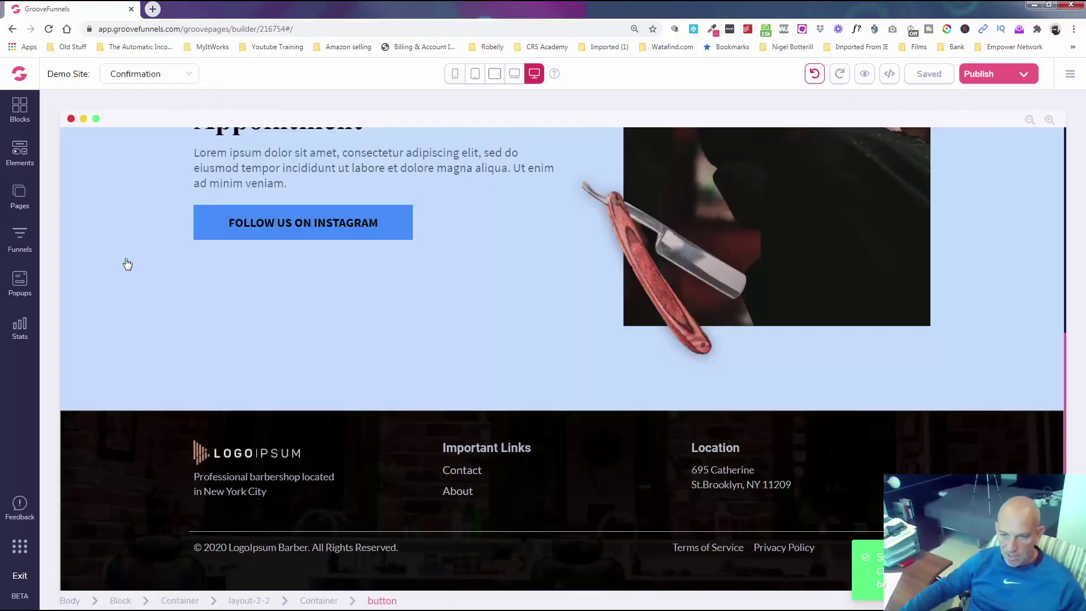
scroll(501, 324, "up", 5)
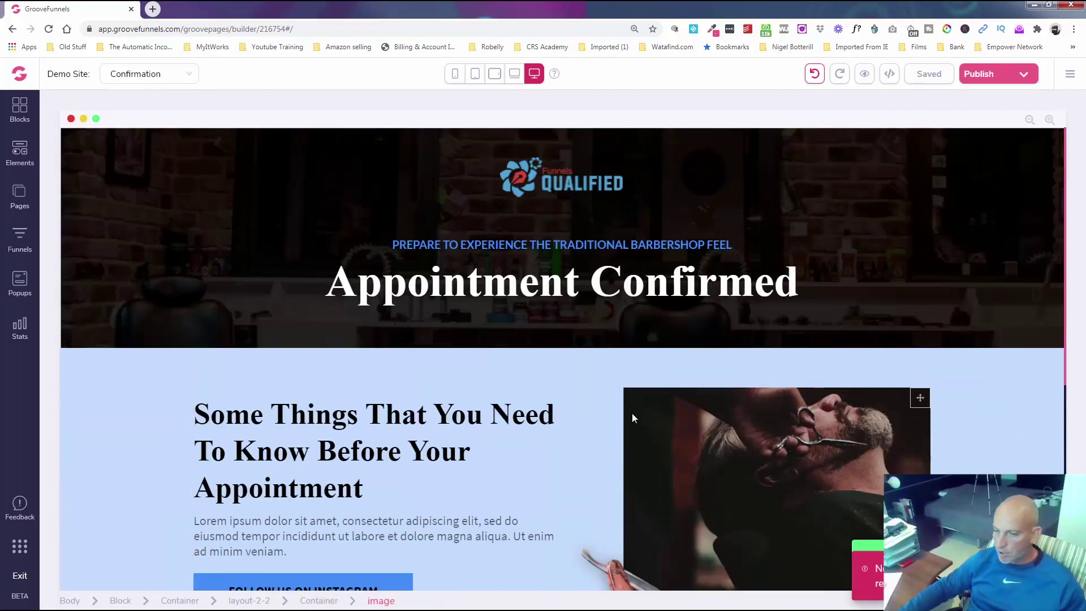
scroll(555, 434, "down", 2)
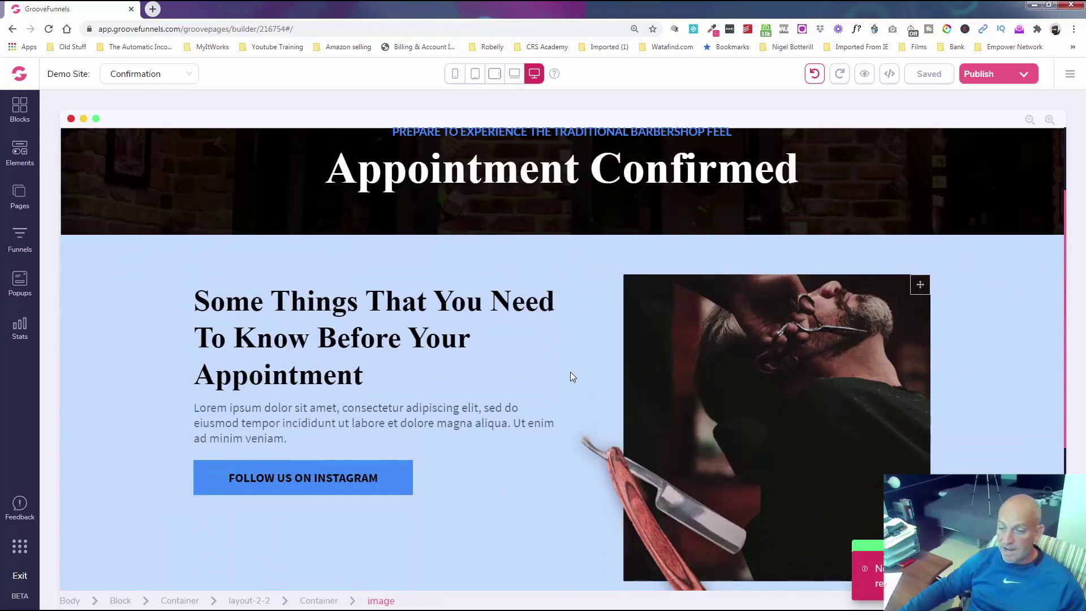
scroll(298, 417, "down", 2)
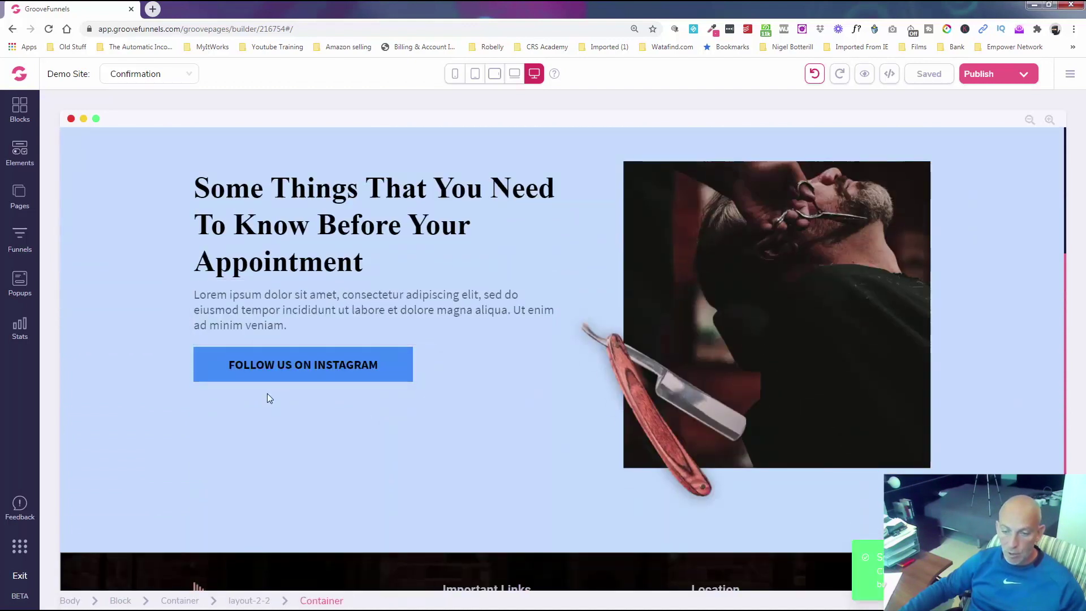
left_click(242, 368)
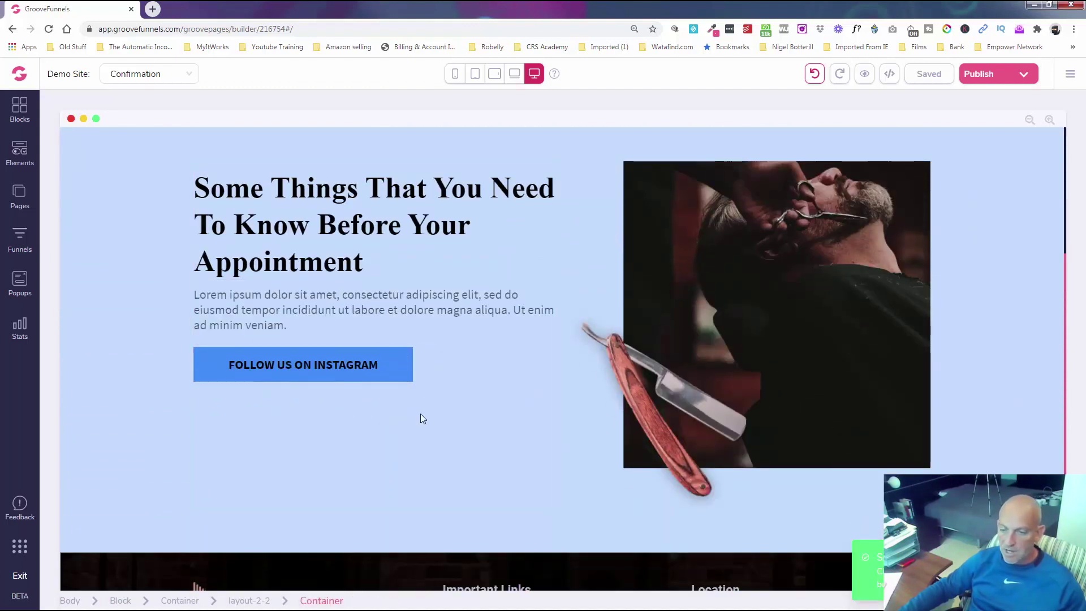
scroll(562, 418, "up", 2)
scroll(561, 419, "up", 2)
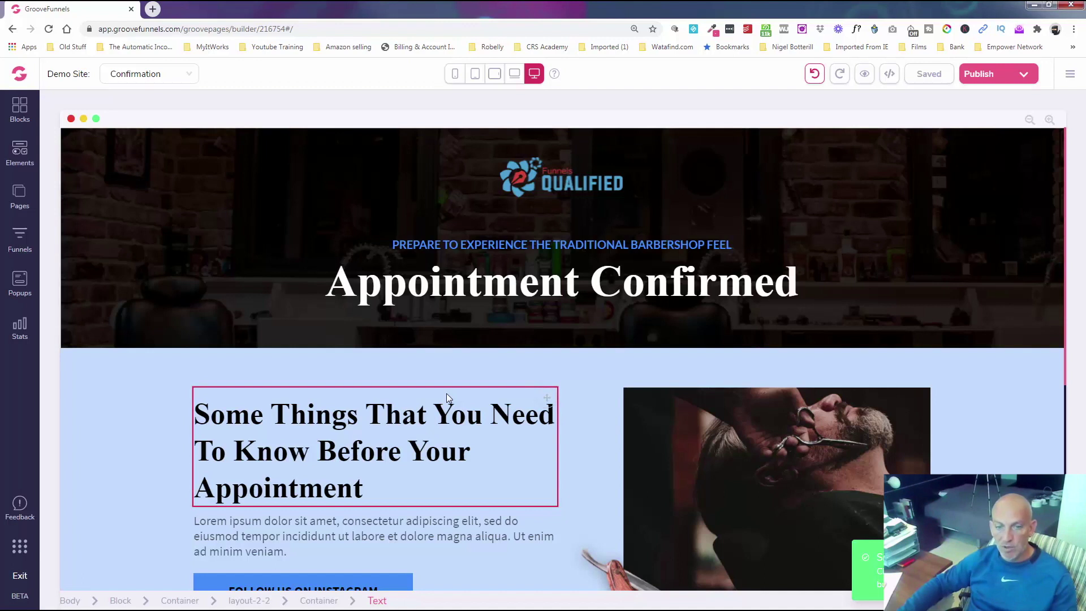
scroll(613, 362, "down", 4)
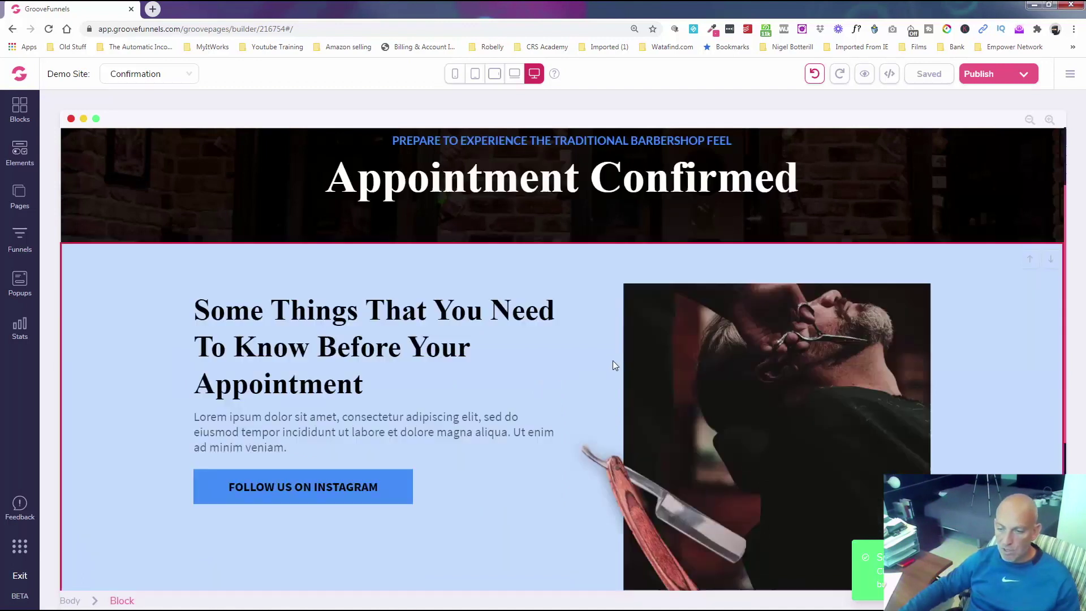
scroll(324, 355, "down", 1)
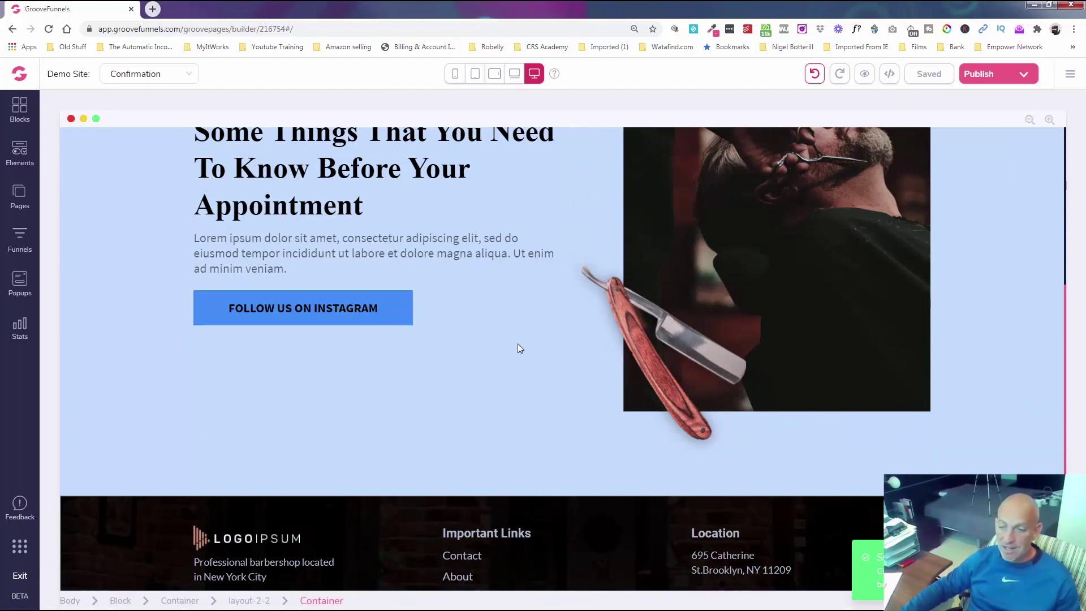
scroll(518, 346, "up", 5)
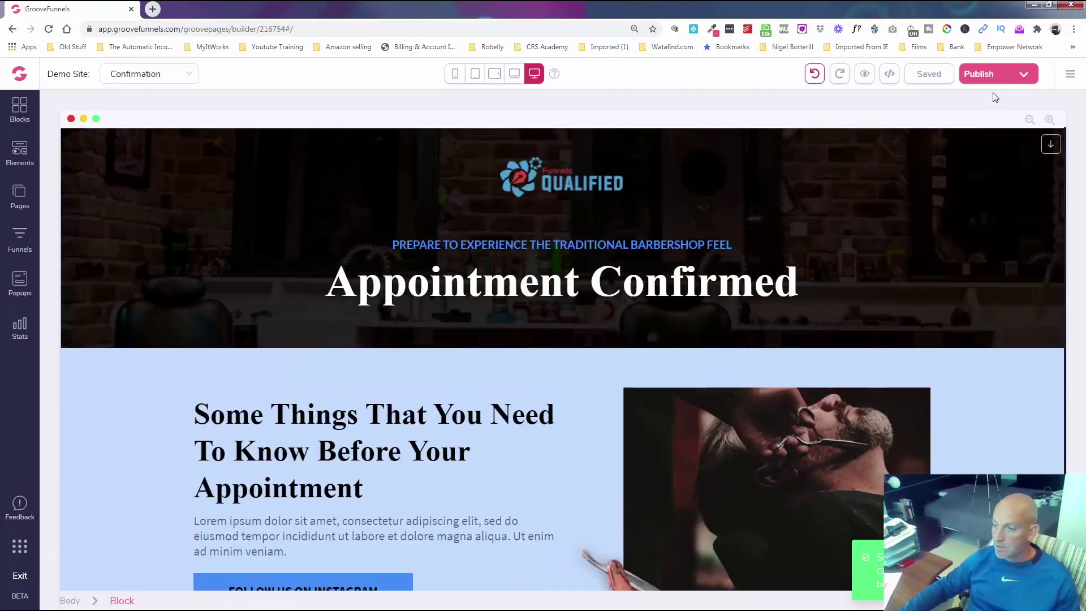
- Publish the site again and open its Barber.groovepages.com/shareexample/ address in a new tab
left_click(994, 78)
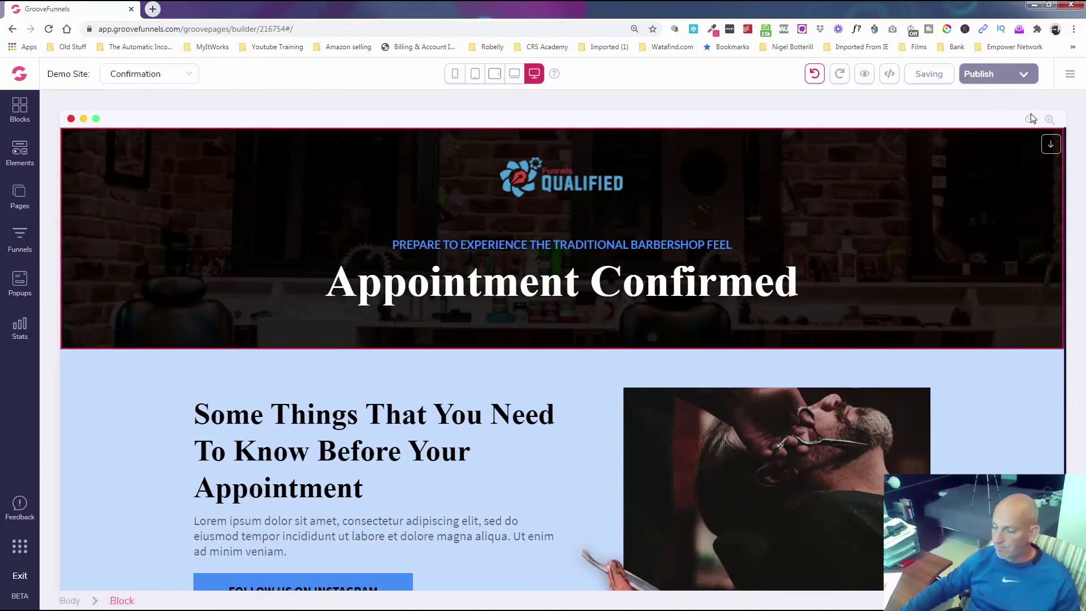
left_click(1023, 74)
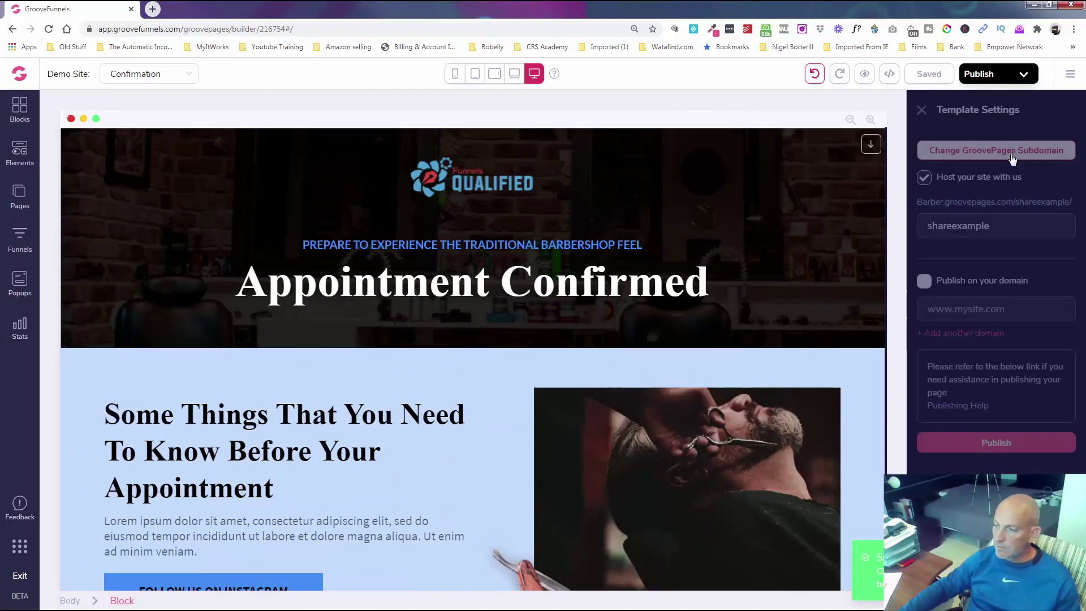
right_click(964, 201)
left_click(987, 210)
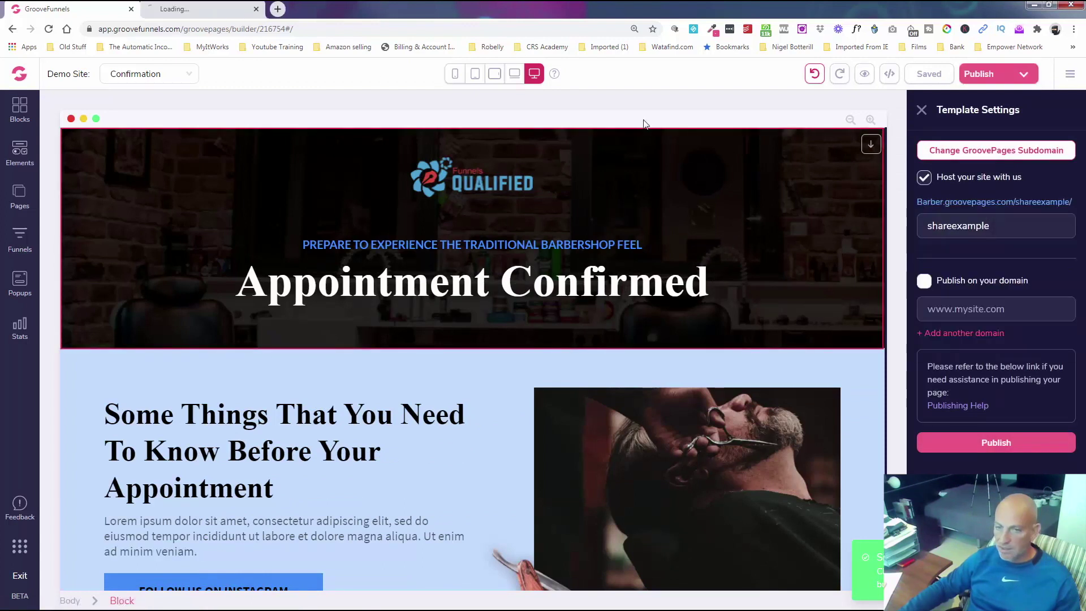
left_click(212, 9)
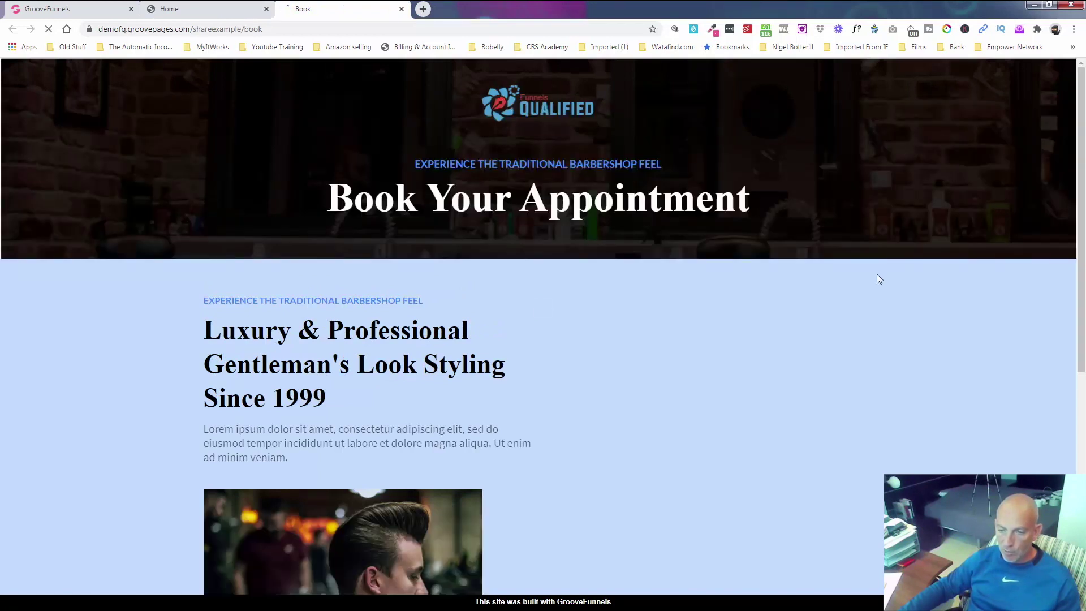
- Return from the live Book page to examine the live home page's sections, and test the GrooveFunnels link in its bottom banner
left_click(221, 9)
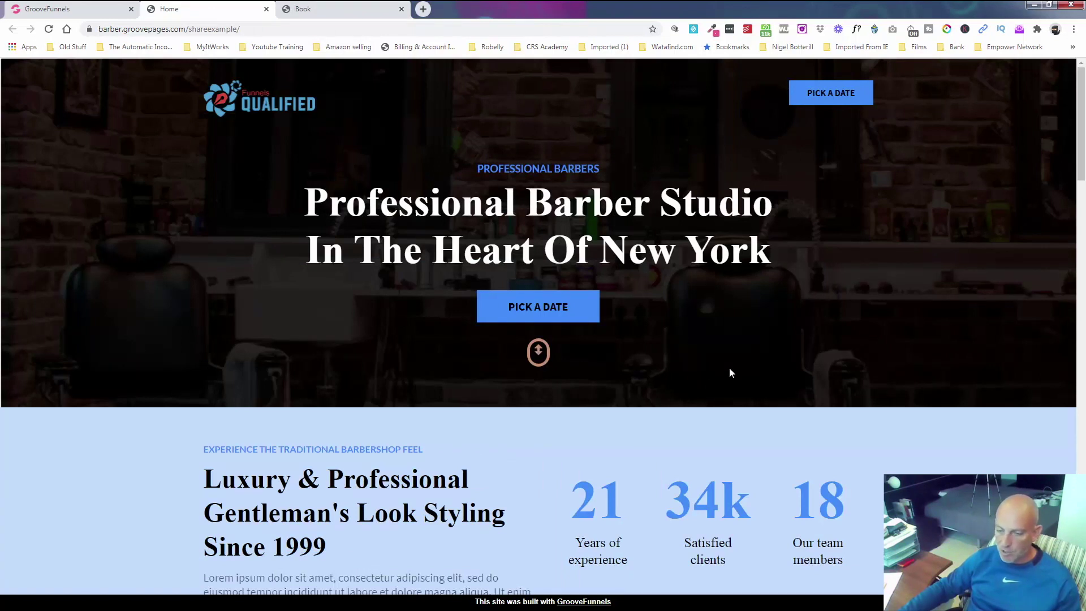
scroll(995, 347, "down", 10)
scroll(997, 348, "down", 20)
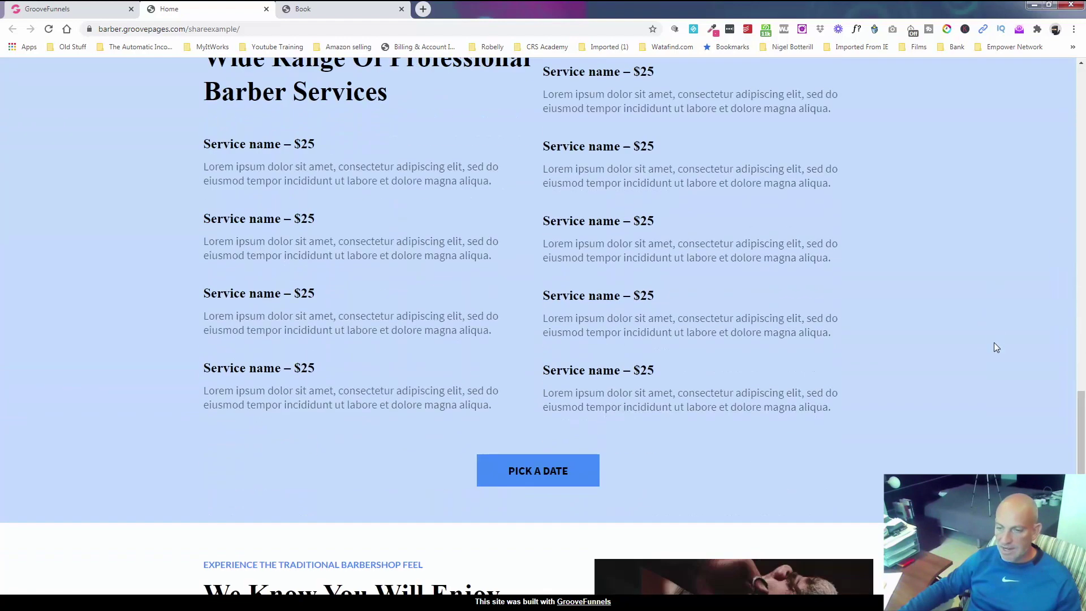
scroll(997, 347, "down", 4)
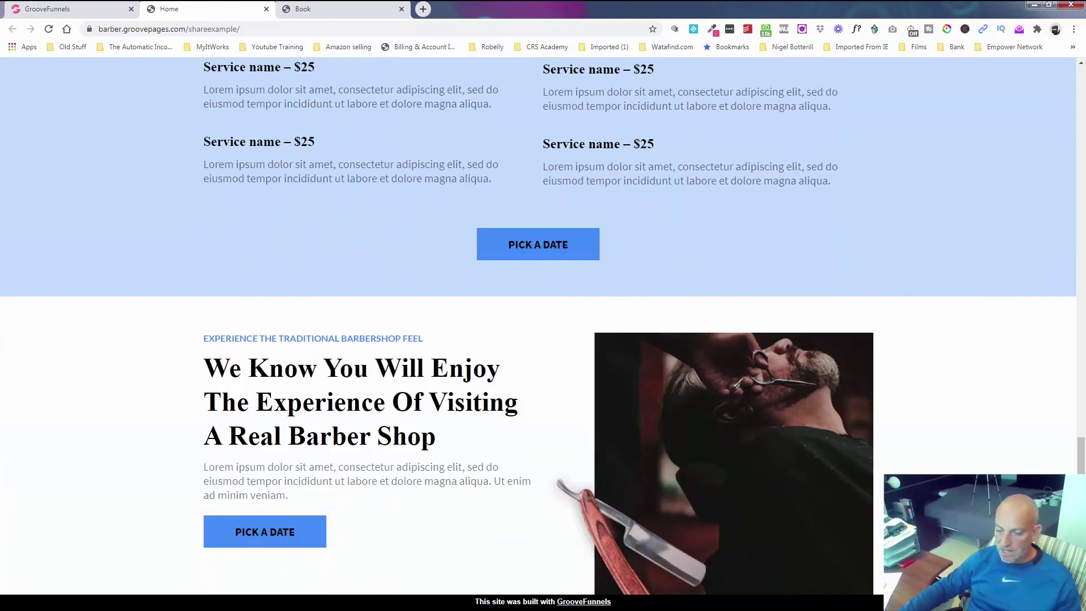
left_click(588, 603)
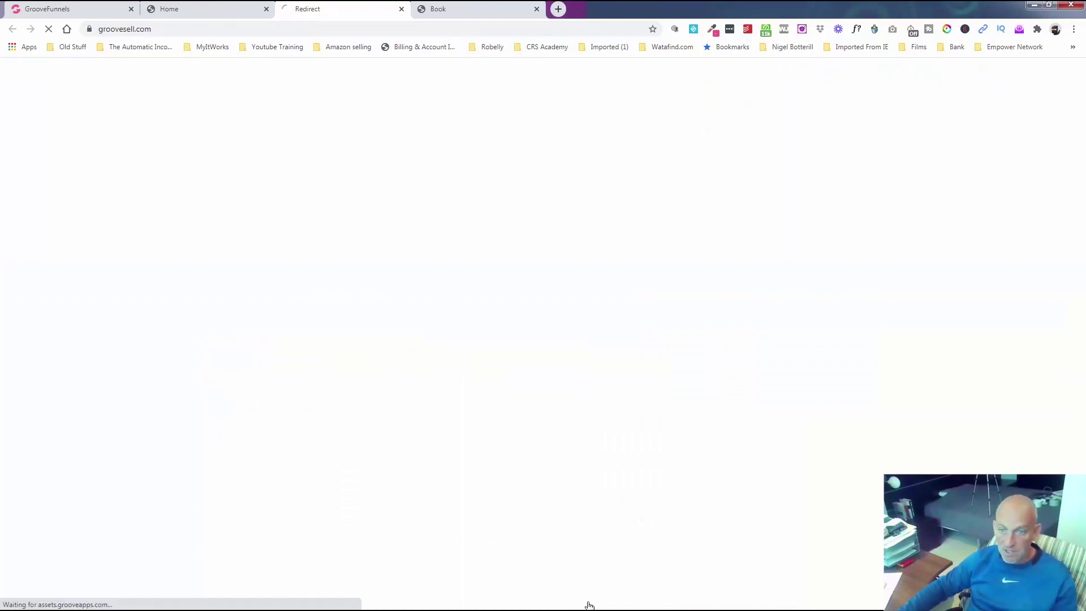
left_click(202, 12)
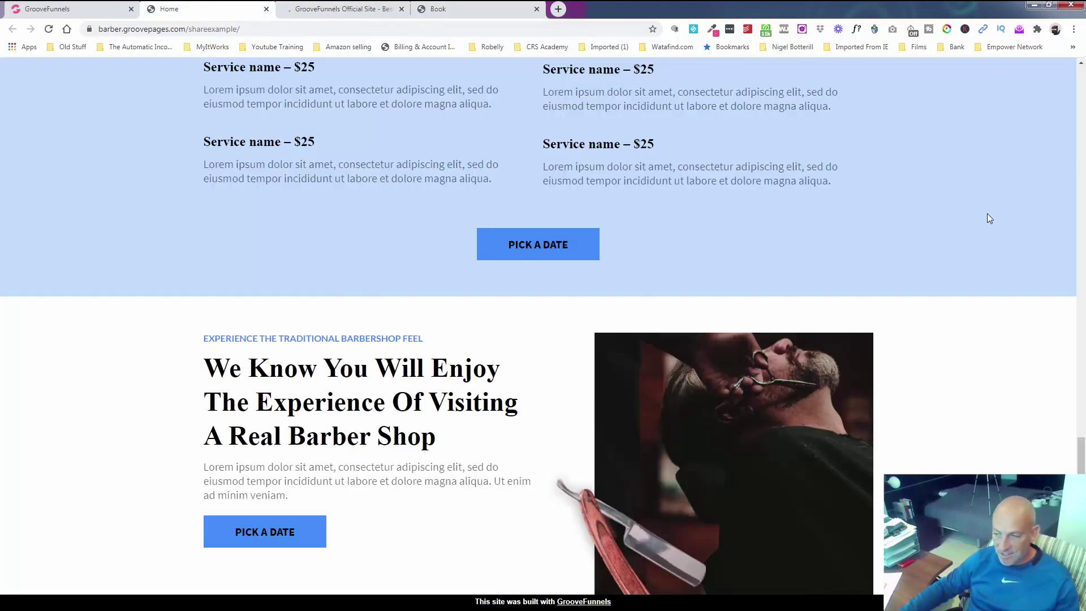
scroll(1004, 221, "down", 4)
scroll(1004, 222, "up", 20)
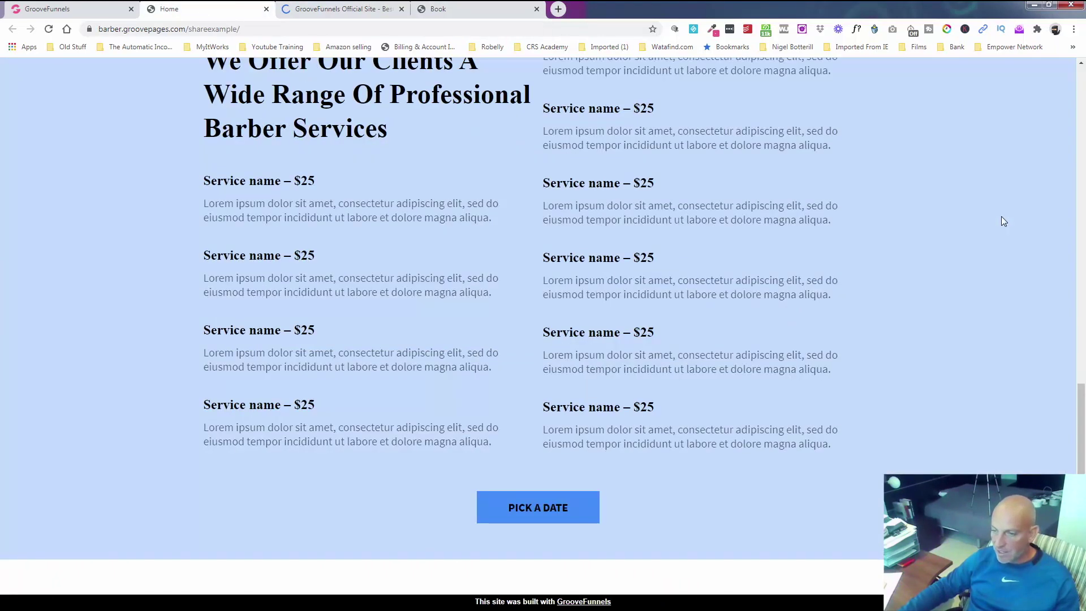